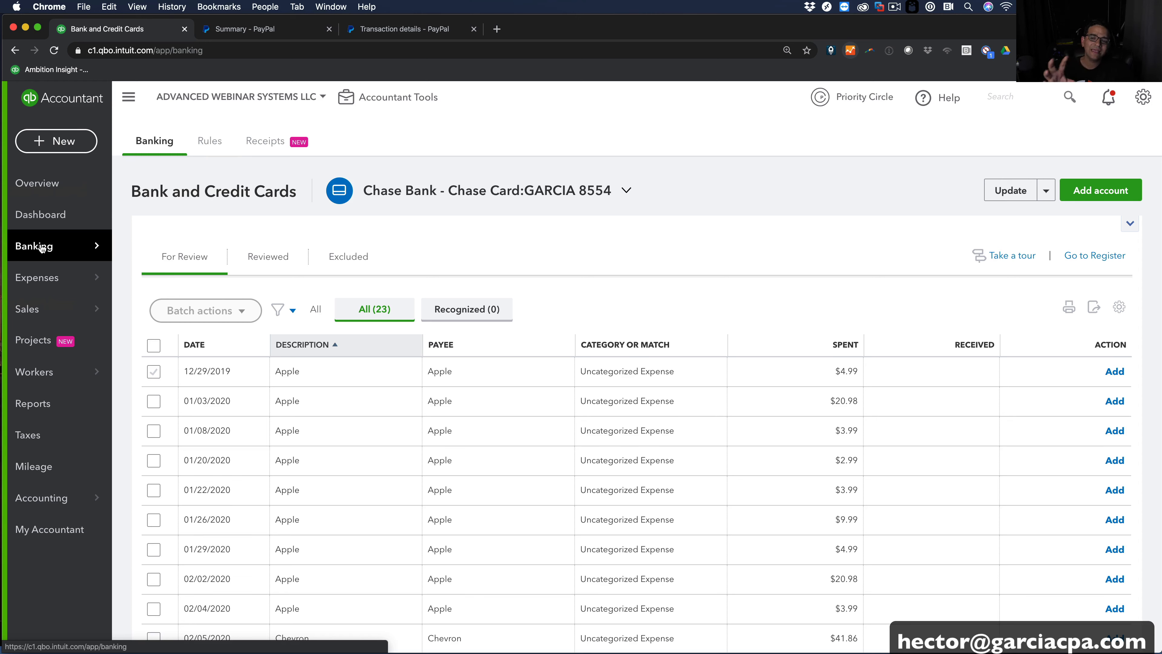
Look through the list of connected bank and credit card accounts, keeping the current Chase card selected
left_click(519, 199)
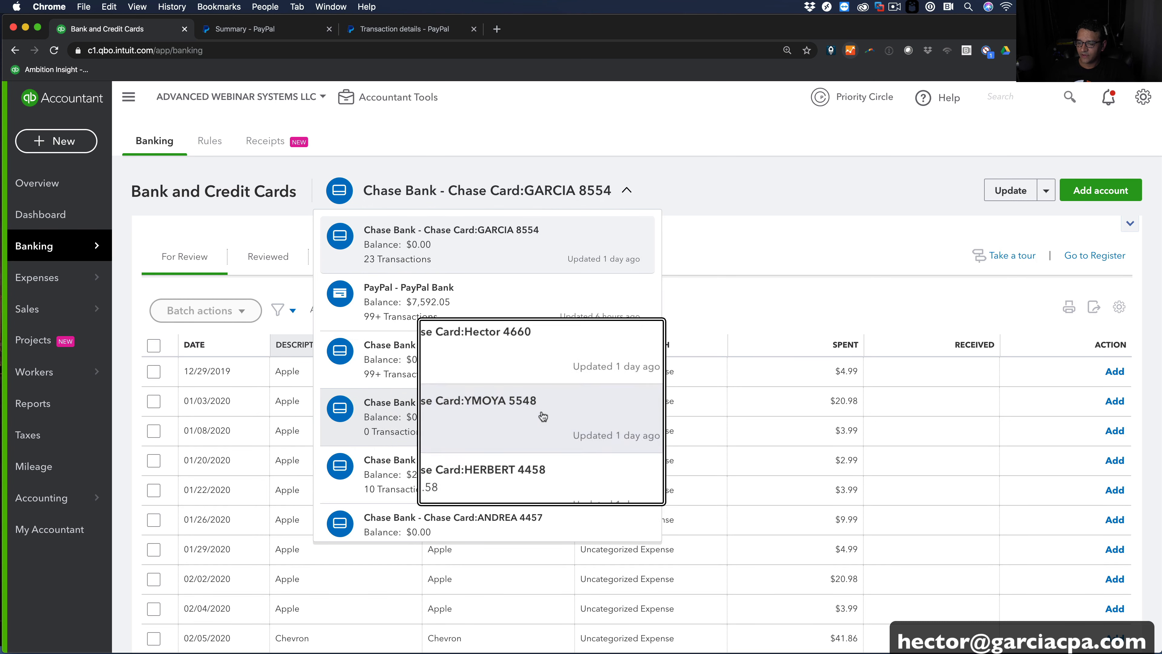
scroll(530, 448, "down", 2)
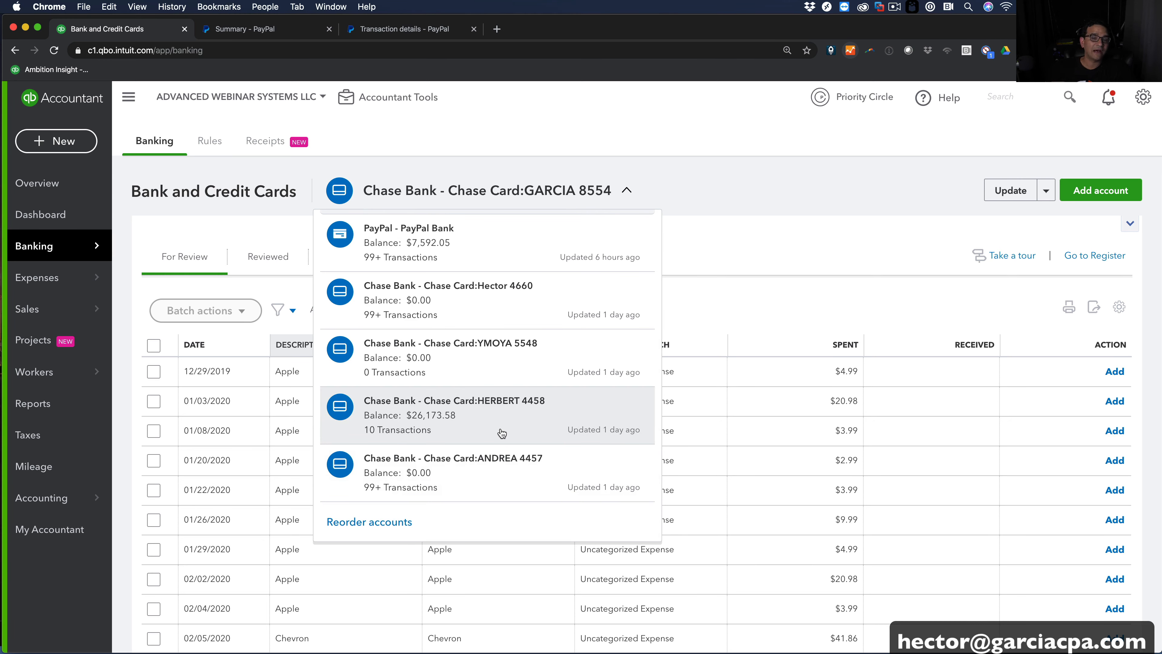
scroll(458, 367, "up", 2)
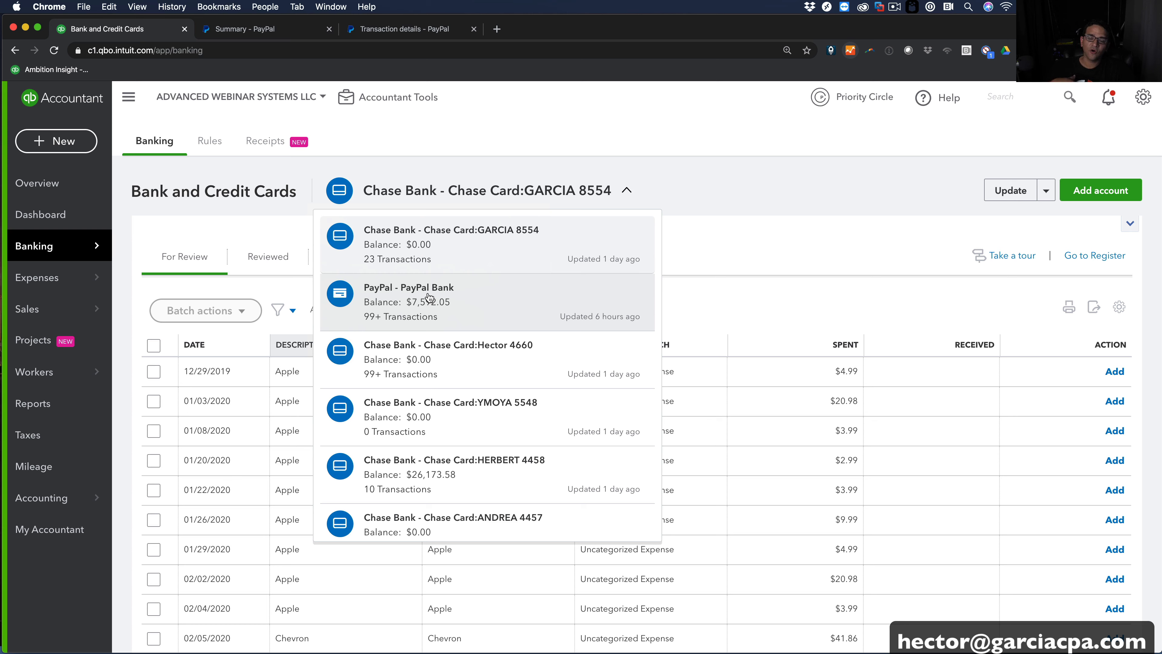
left_click(729, 185)
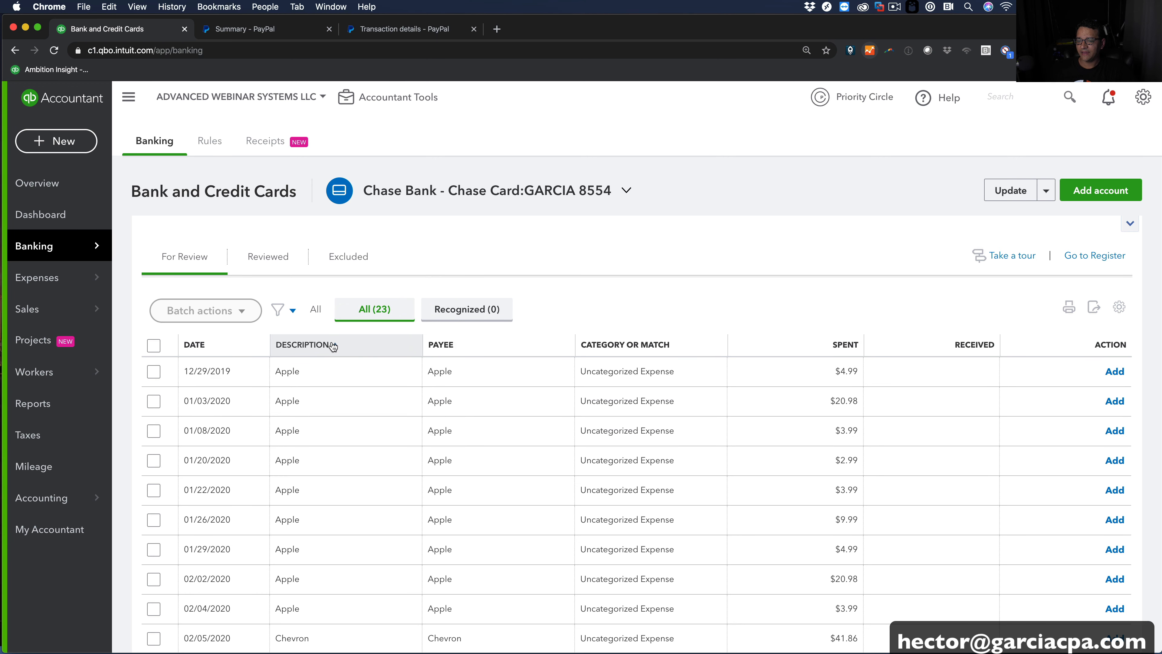
Sort the transactions awaiting review by date and look through them from the oldest to the newest
scroll(332, 348, "up", 3)
scroll(323, 349, "down", 2)
scroll(254, 358, "down", 2)
scroll(202, 348, "up", 3)
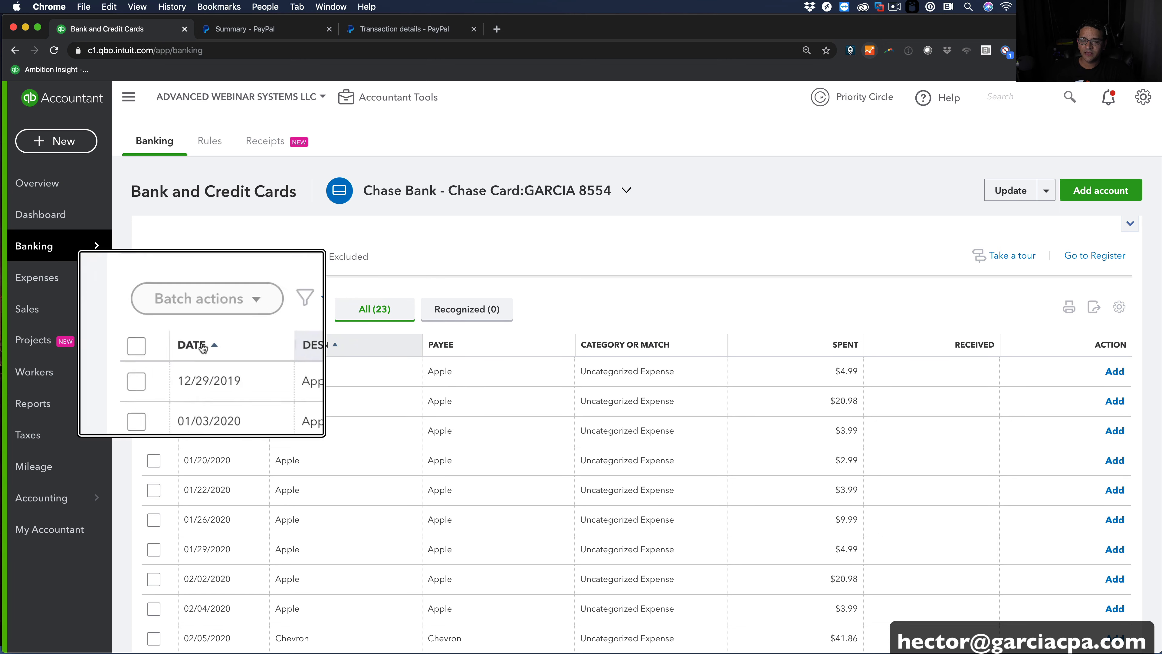
scroll(201, 346, "down", 3)
left_click(203, 346)
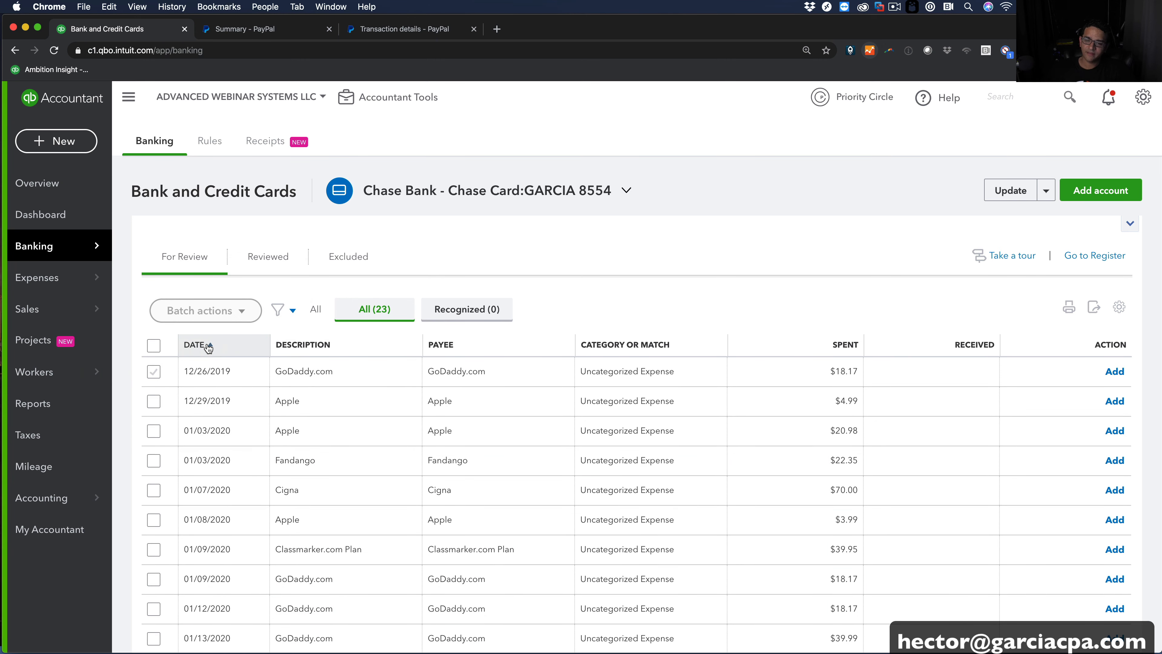
scroll(400, 413, "down", 3)
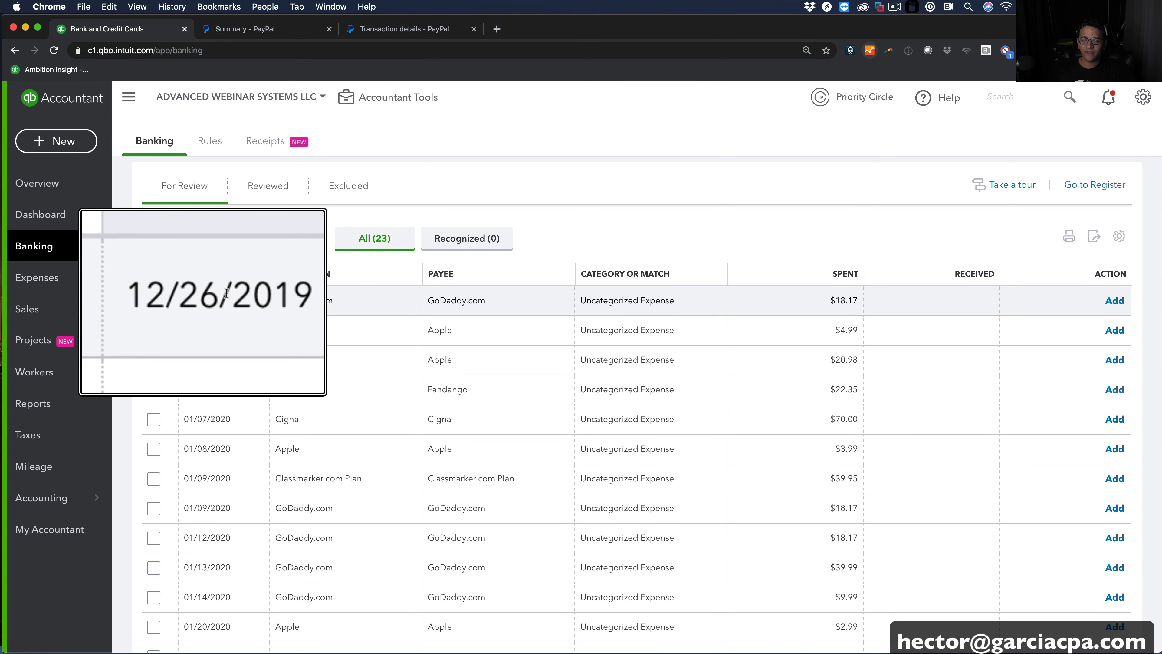
scroll(225, 304, "down", 10)
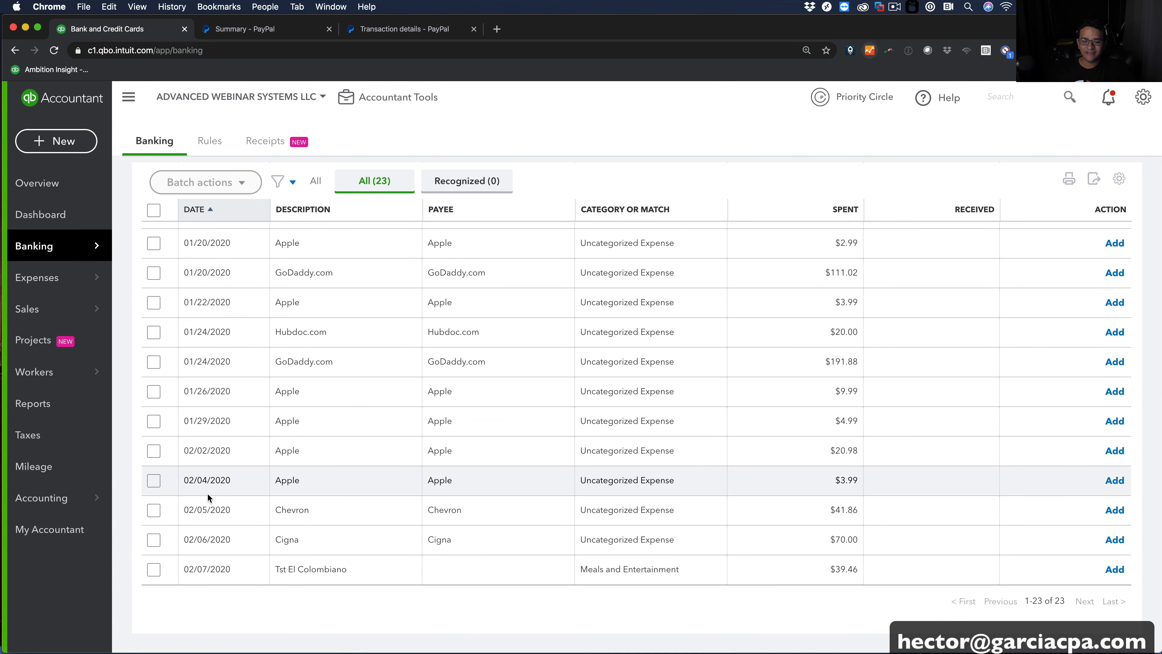
scroll(207, 493, "up", 10)
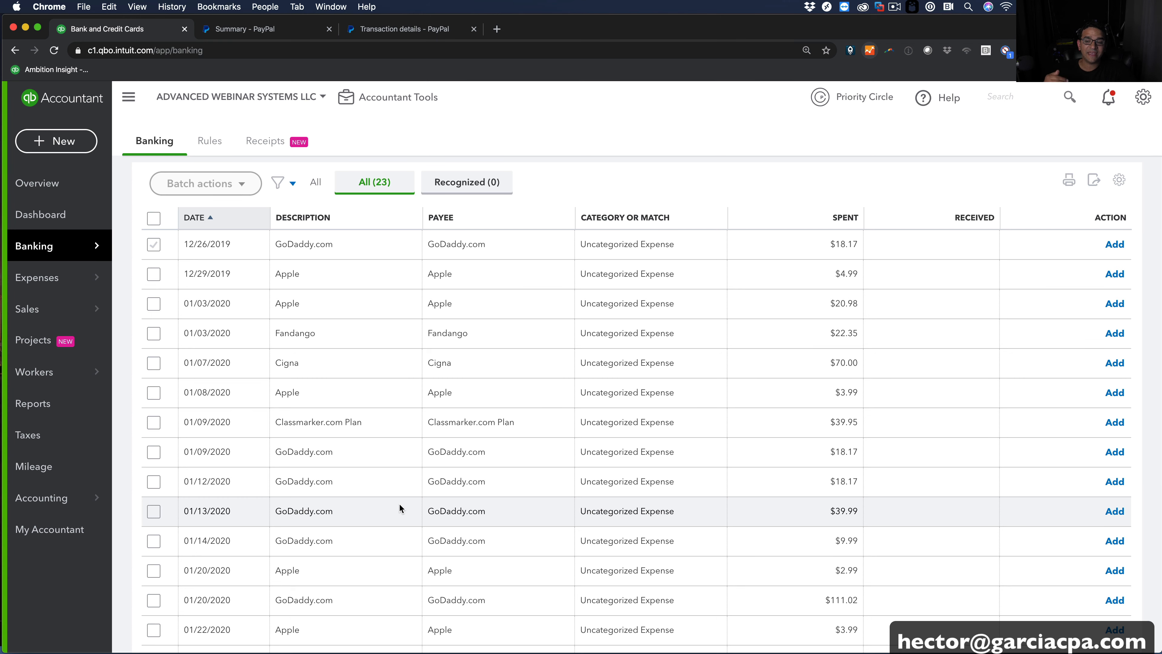
scroll(398, 503, "up", 3)
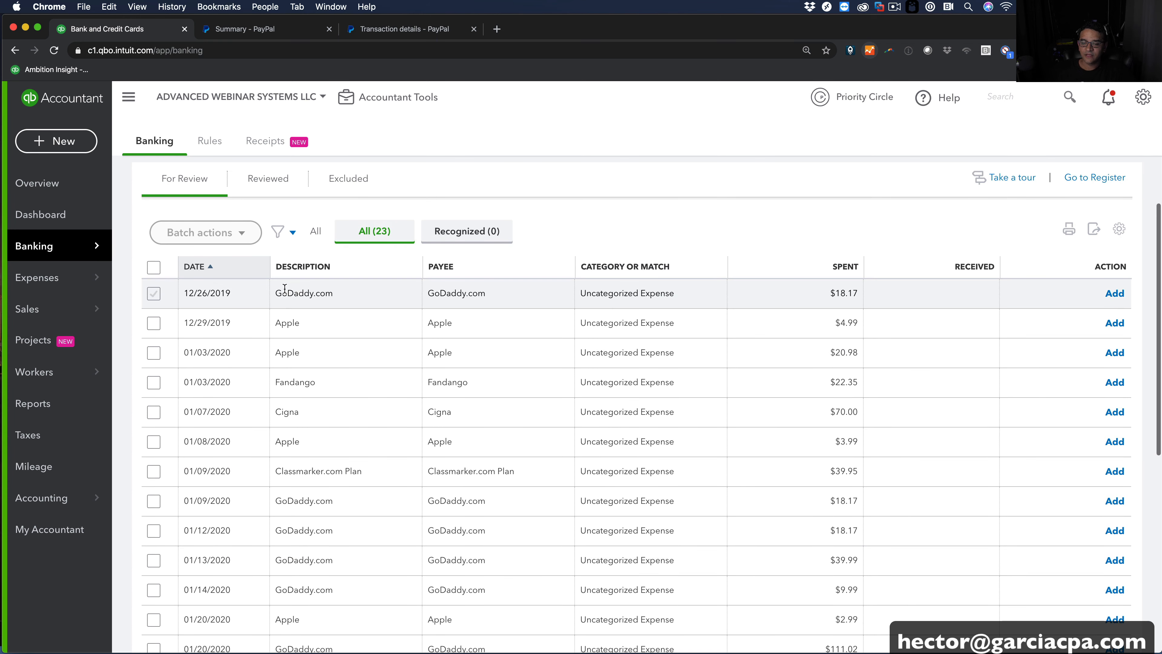
Add the 12/26/2019 GoDaddy.com transaction with vendor GoDaddy.com and category Advertising
left_click(324, 298)
left_click(250, 378)
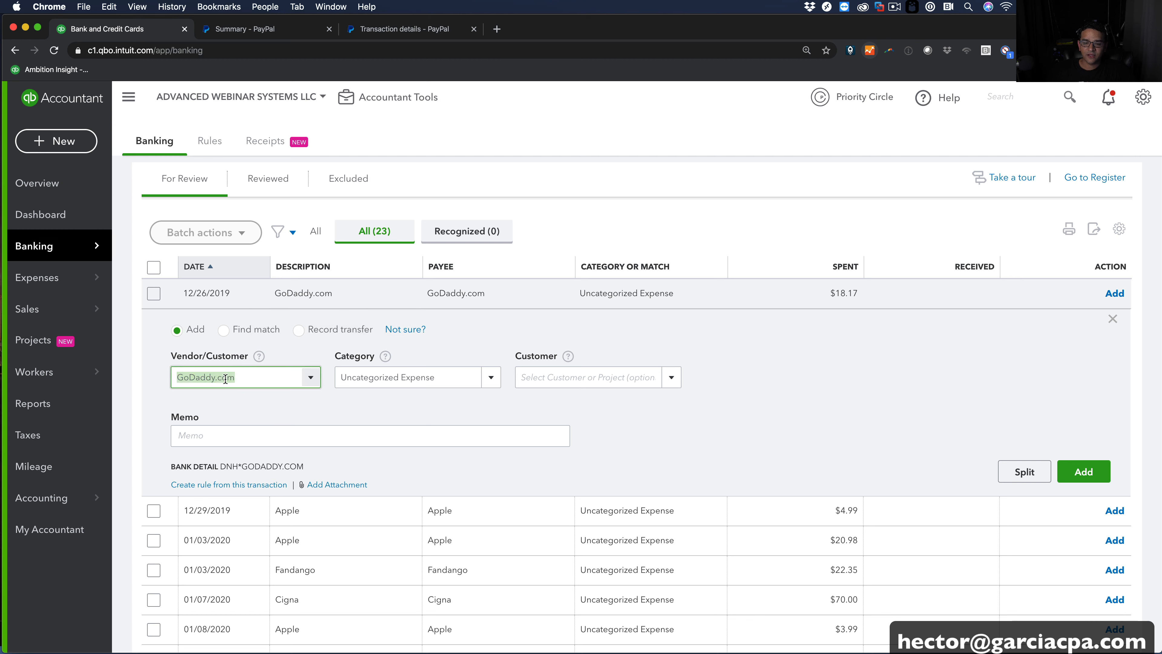
left_click(311, 378)
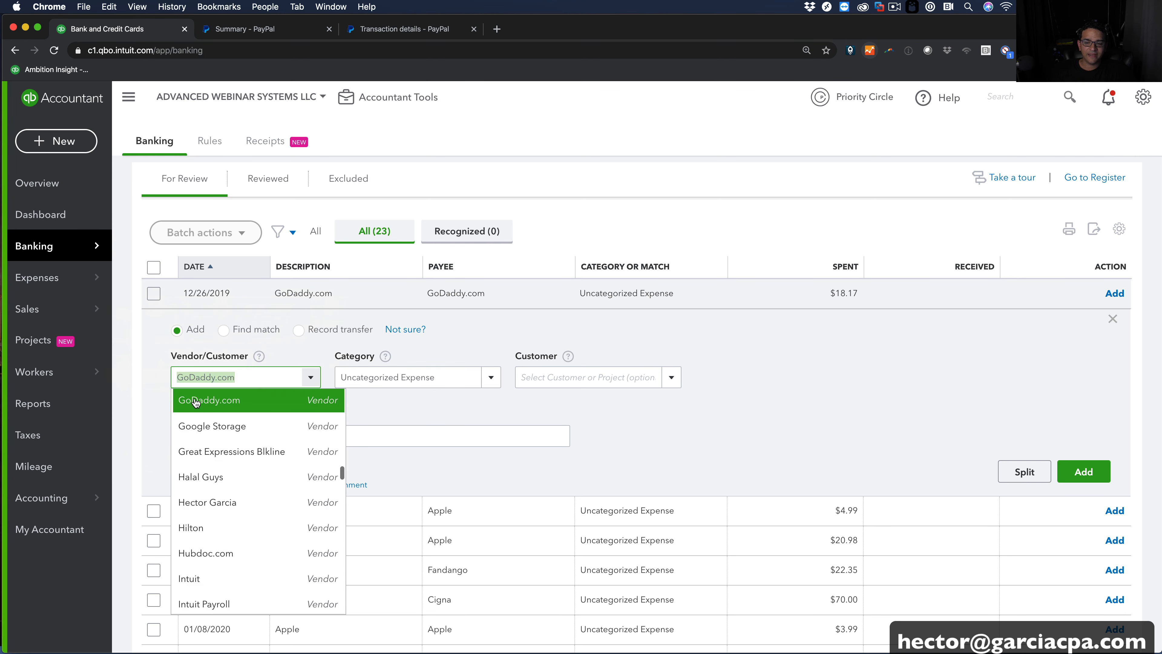
left_click(220, 399)
left_click(433, 378)
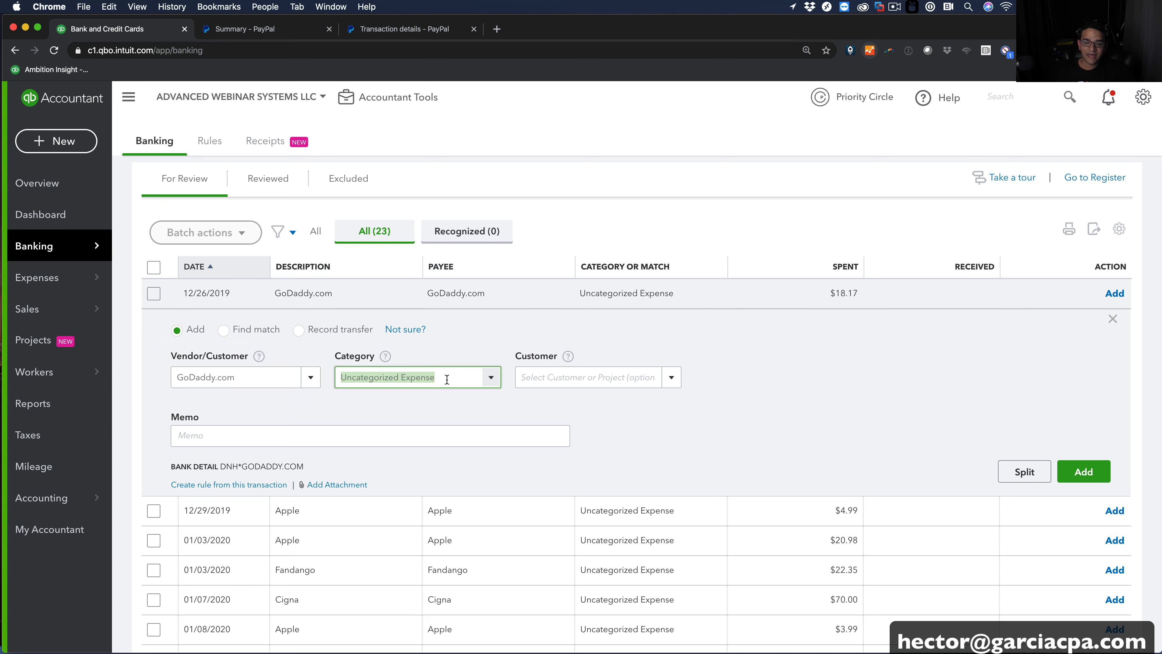
type("Advertising")
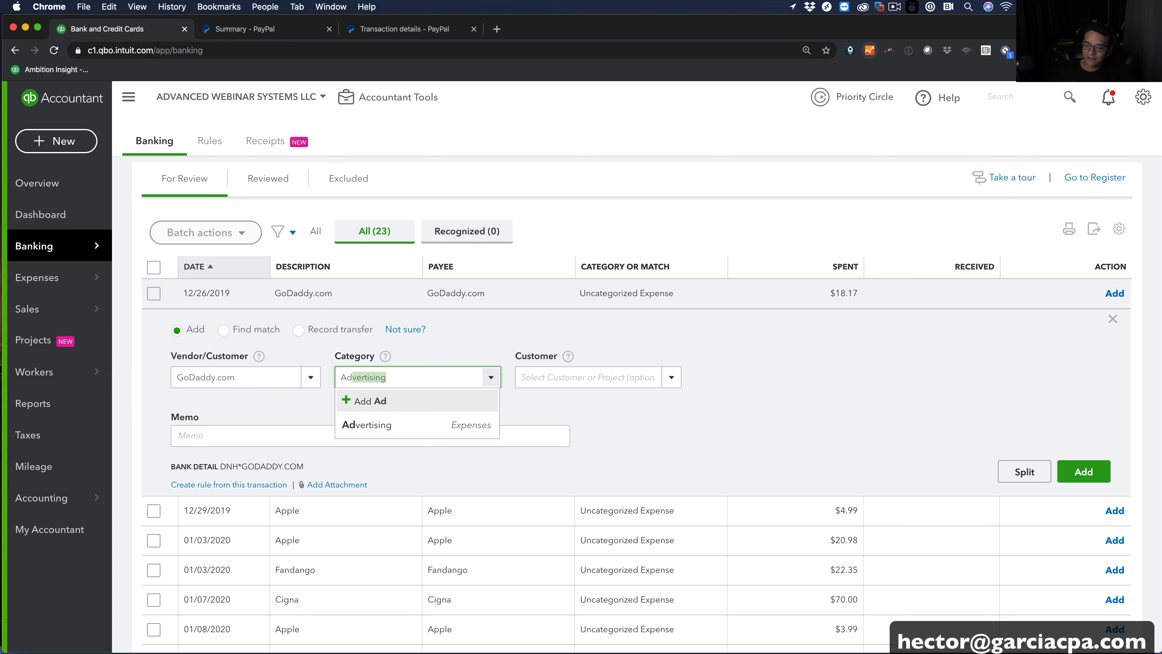
left_click(389, 427)
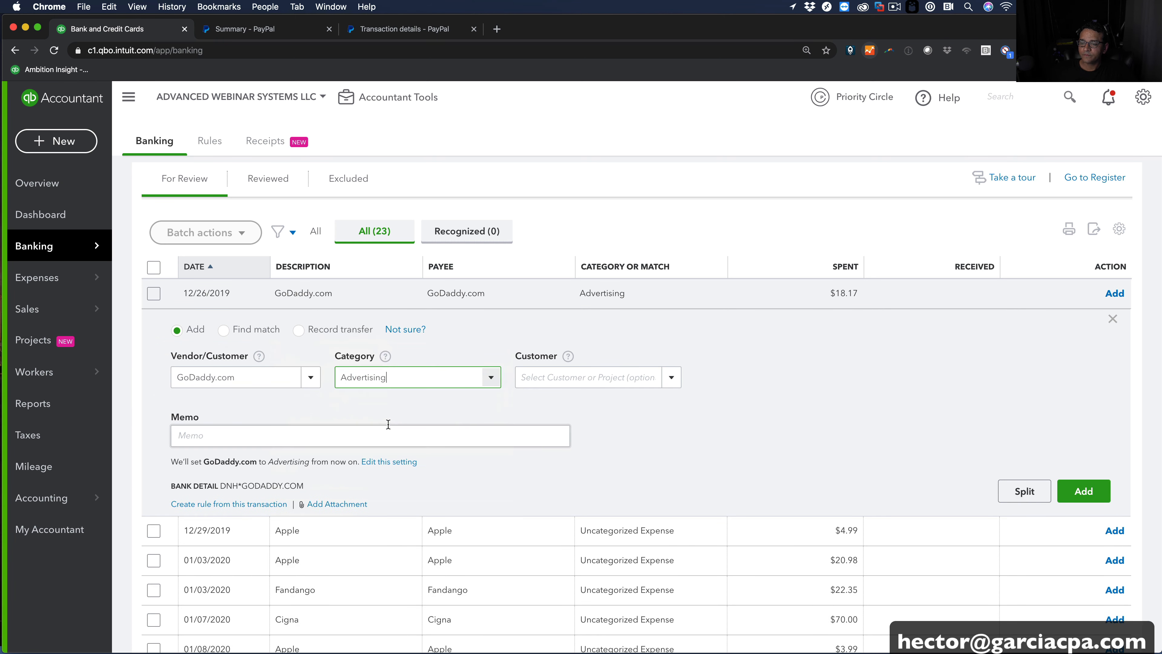
left_click(1082, 493)
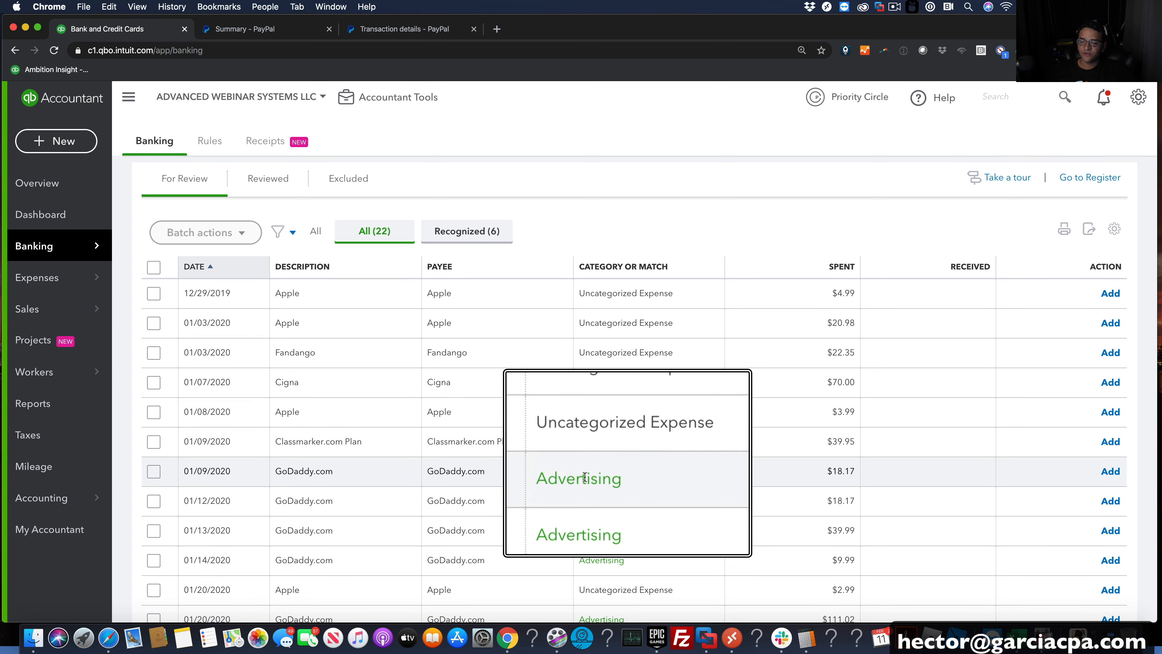
Check the suggested categories on the remaining GoDaddy.com transactions and sort the list by description
scroll(609, 471, "down", 3)
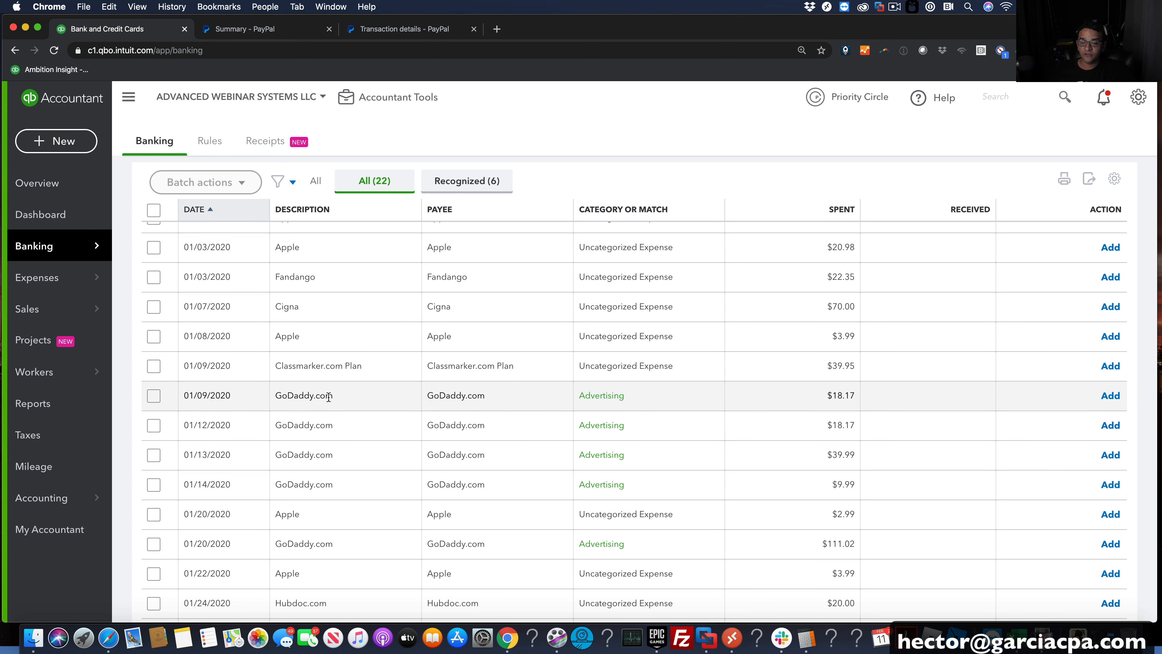
scroll(364, 404, "up", 3)
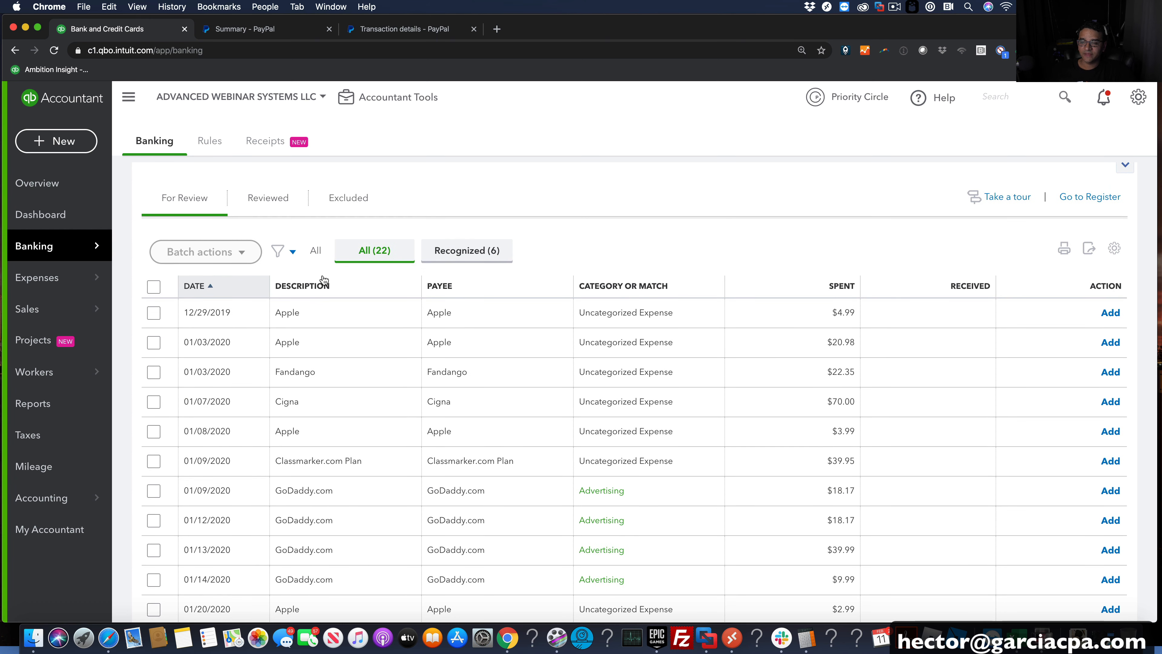
left_click(311, 286)
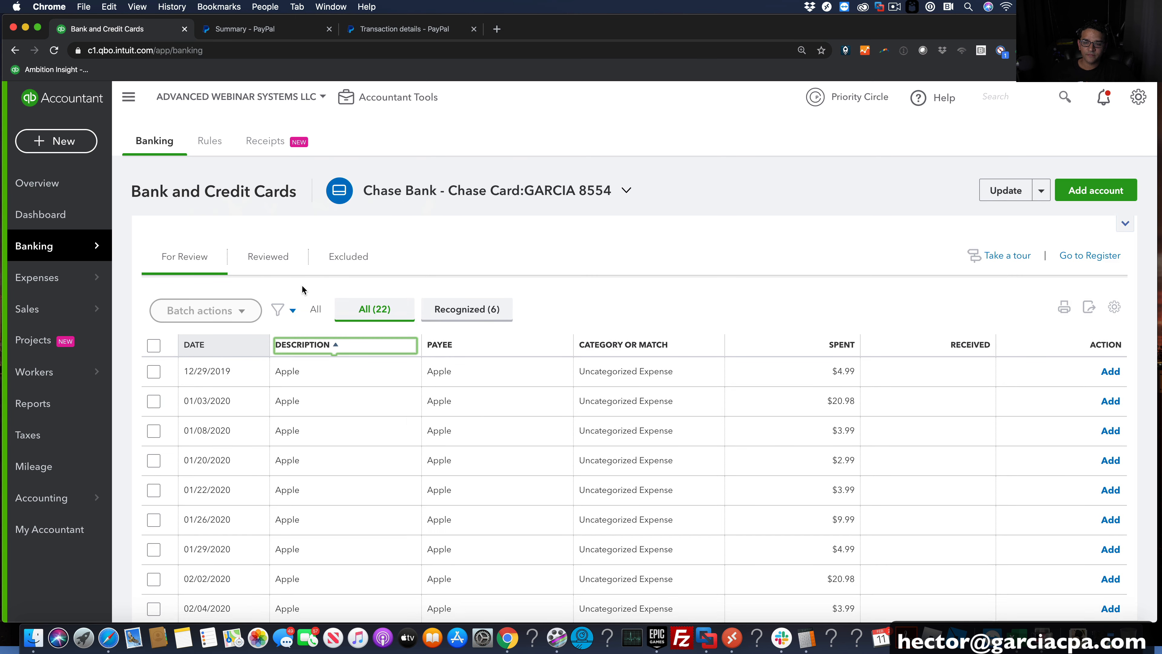
scroll(436, 451, "down", 10)
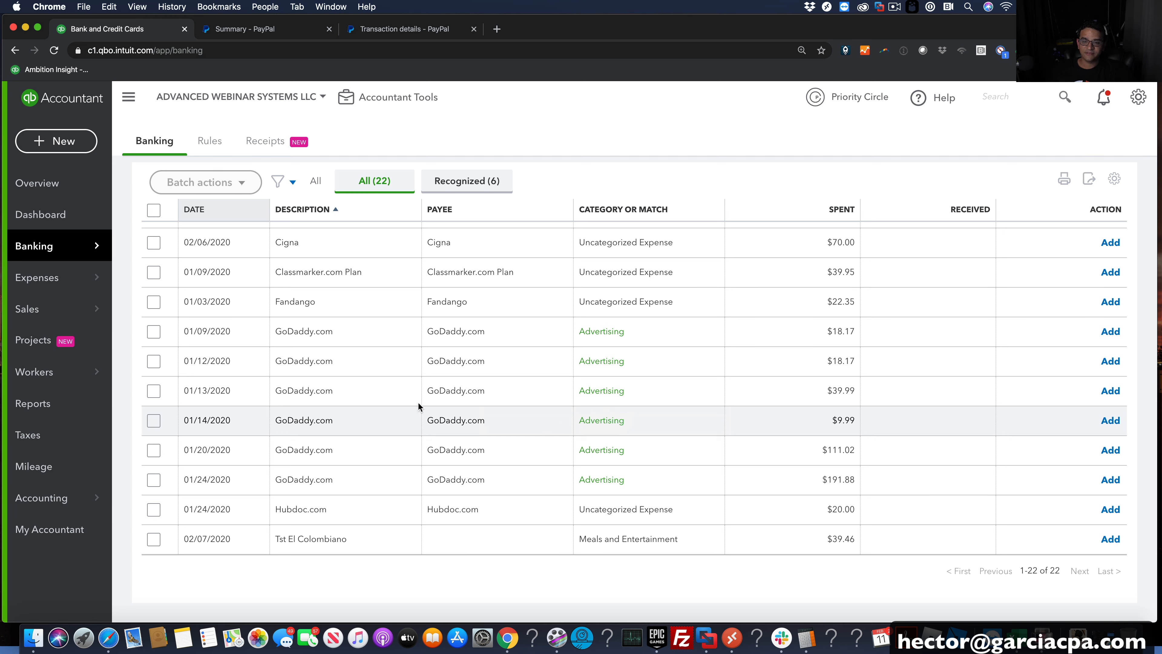
Accept all GoDaddy.com transactions dated 01/09/2020 to 01/24/2020 in one batch
left_click(154, 332)
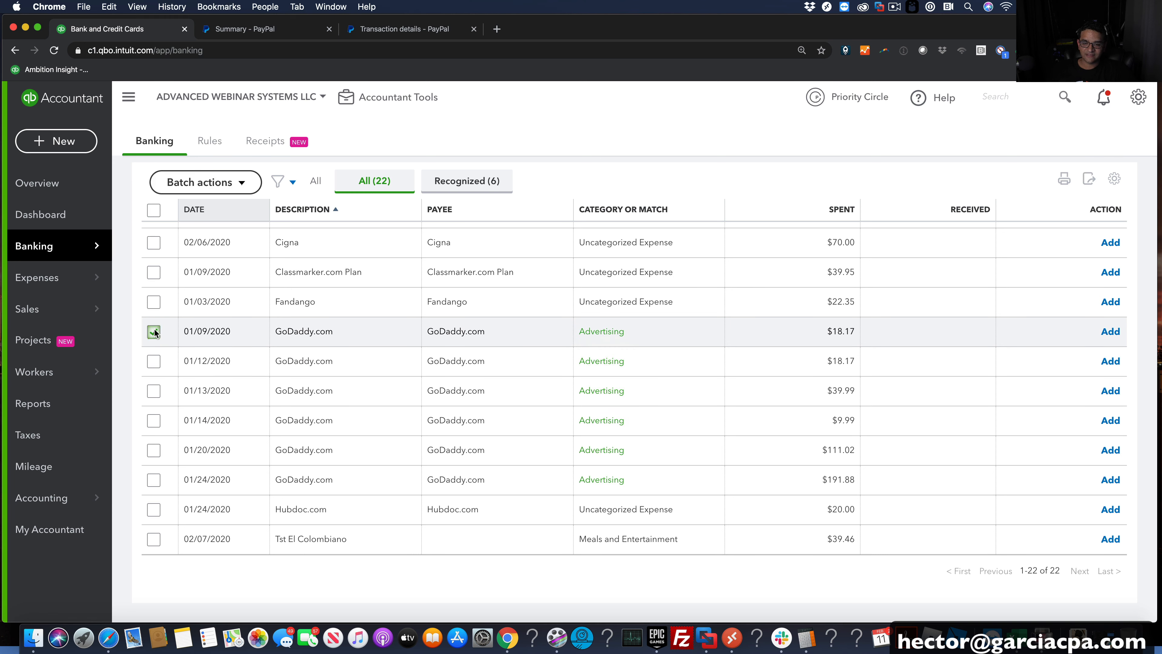
left_click(154, 361)
left_click(154, 391)
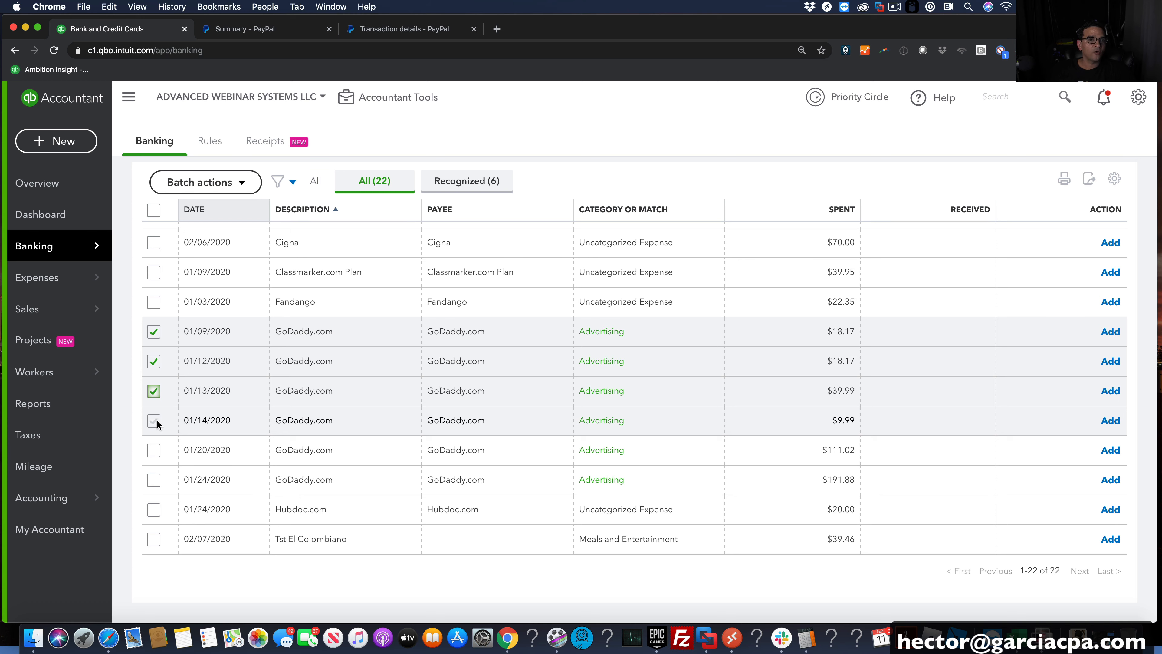
left_click(155, 480, "shift")
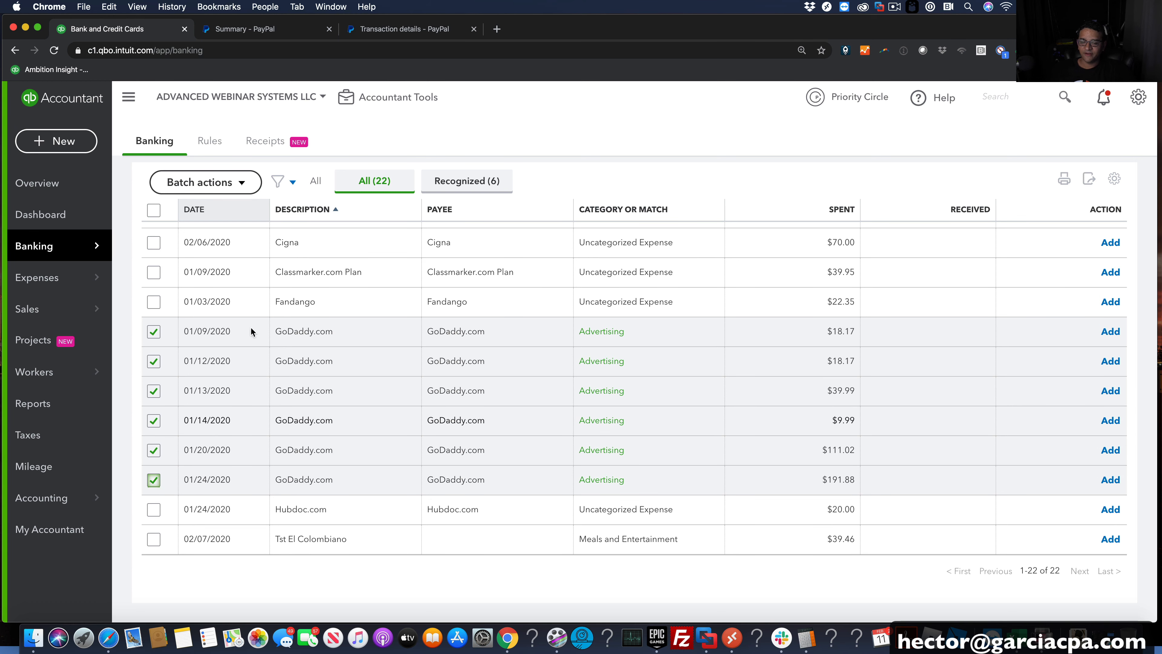
left_click(195, 183)
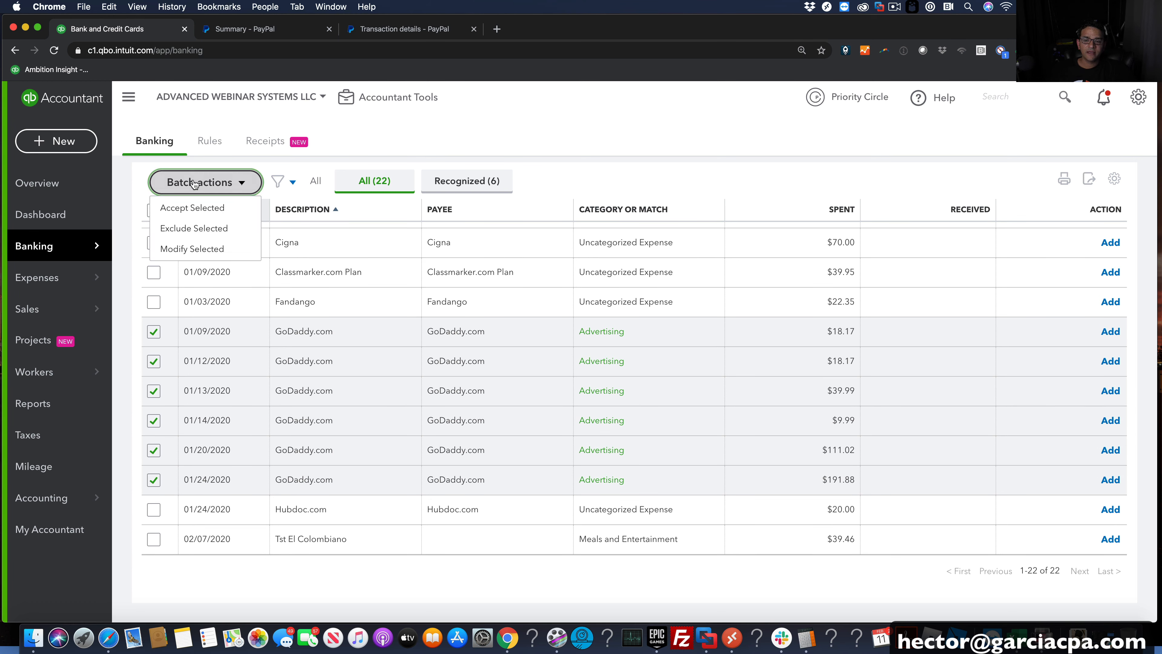
left_click(195, 210)
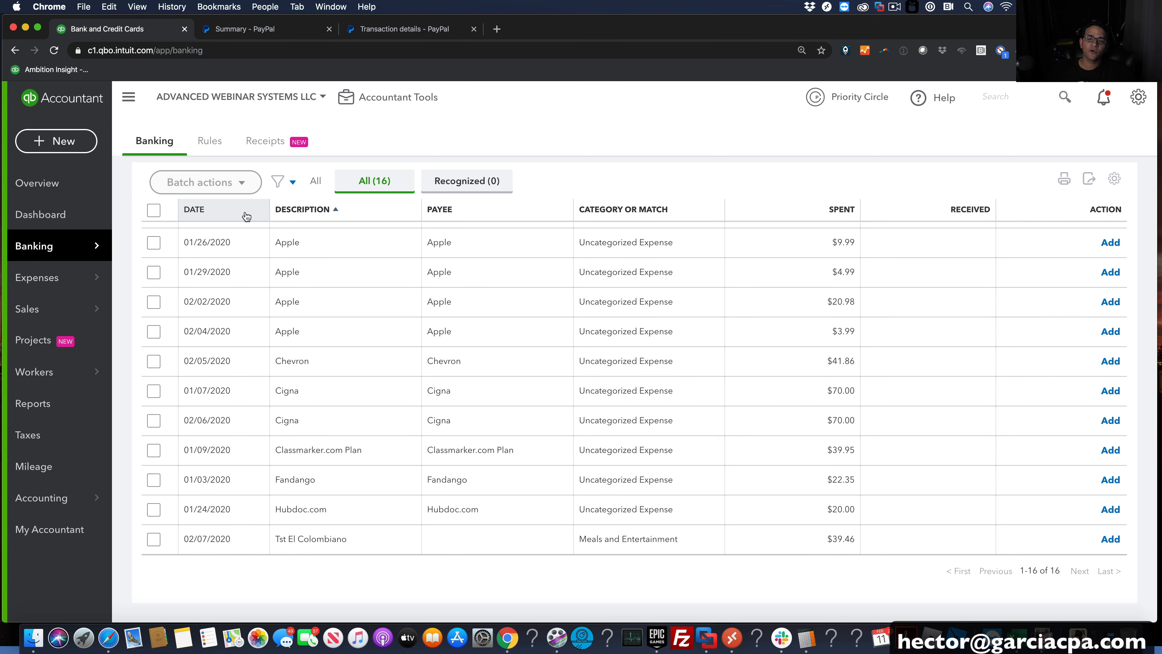
Go to the bank rules page and look at the options for exporting and importing rules
scroll(457, 284, "up", 5)
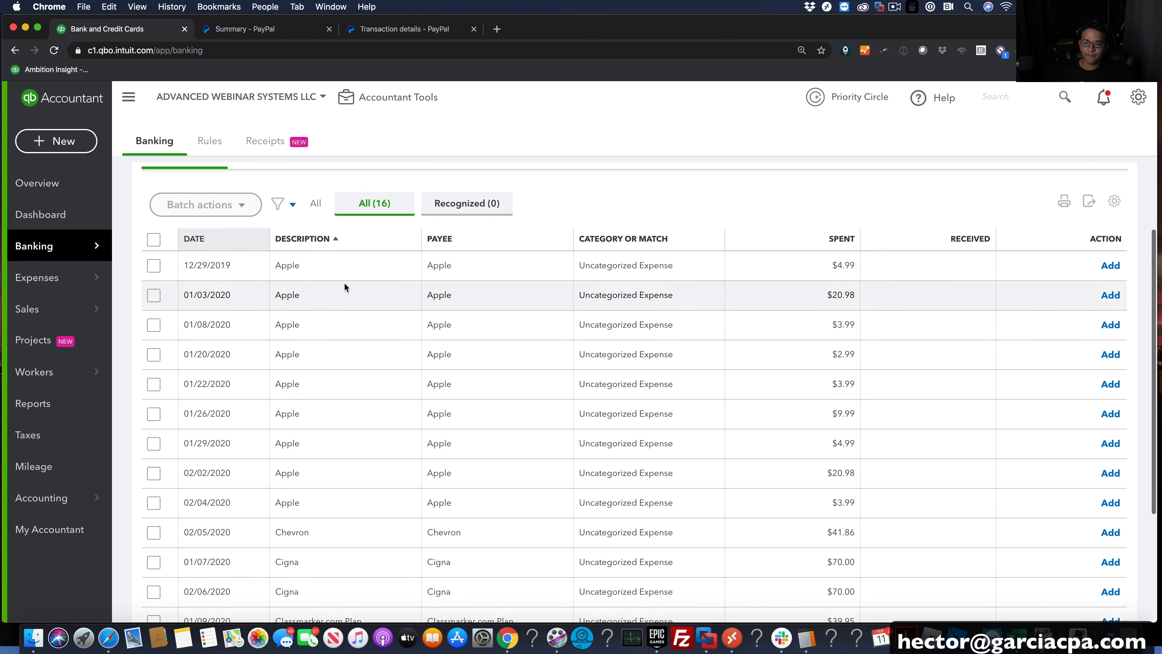
scroll(340, 293, "up", 2)
scroll(316, 348, "down", 2)
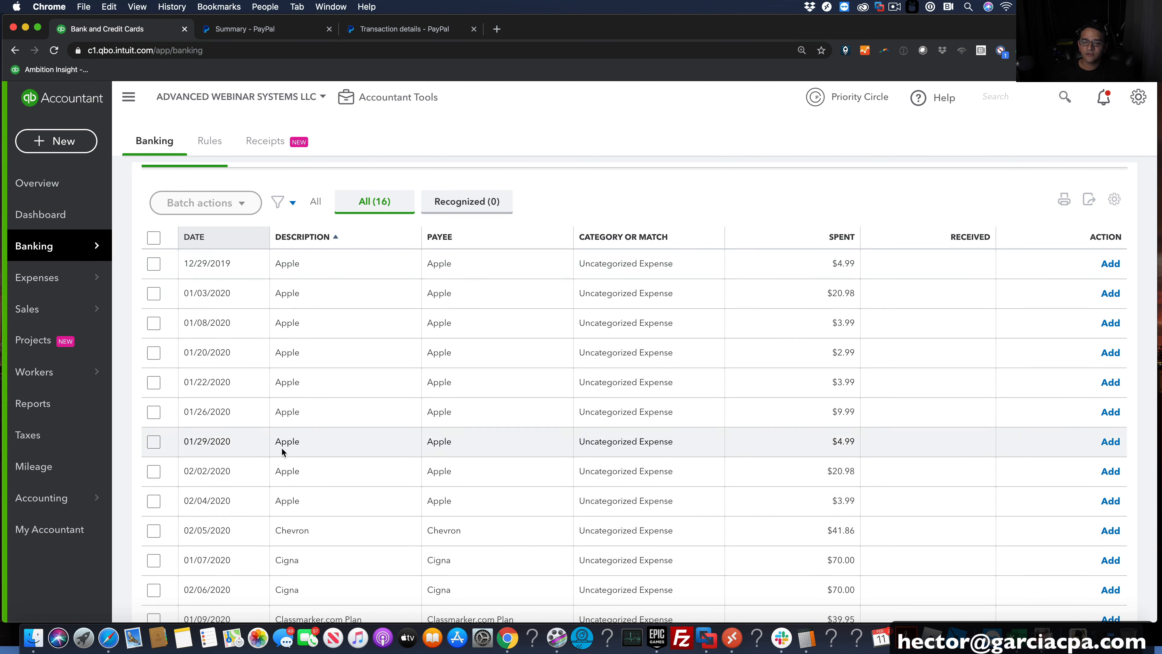
left_click(206, 143)
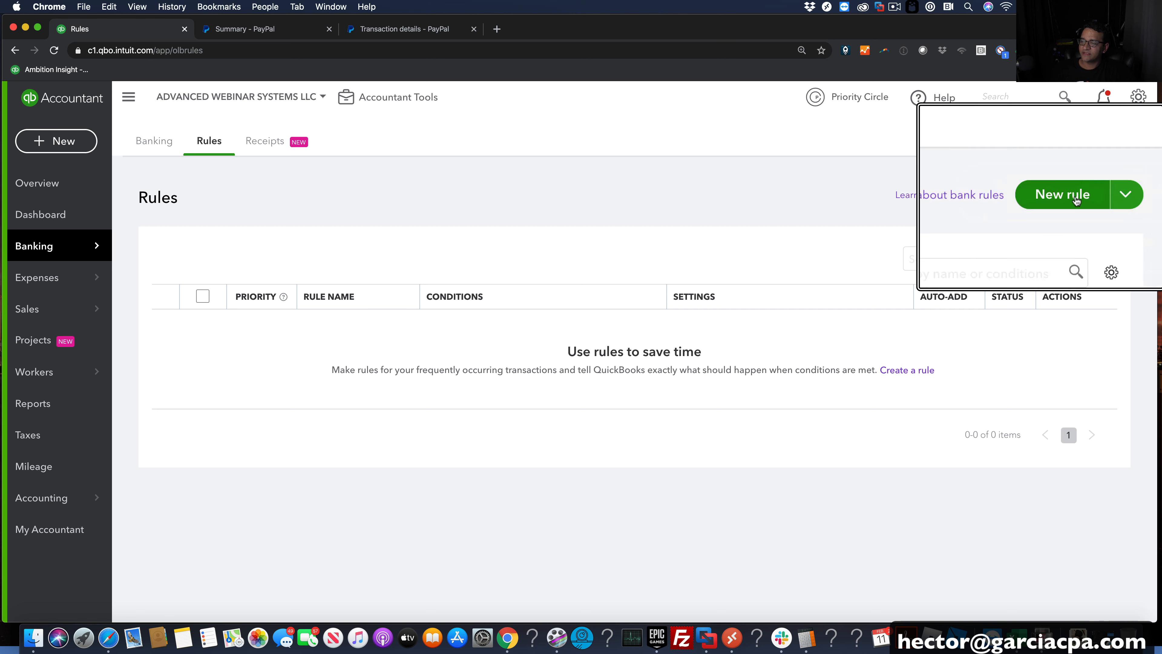
left_click(1117, 195)
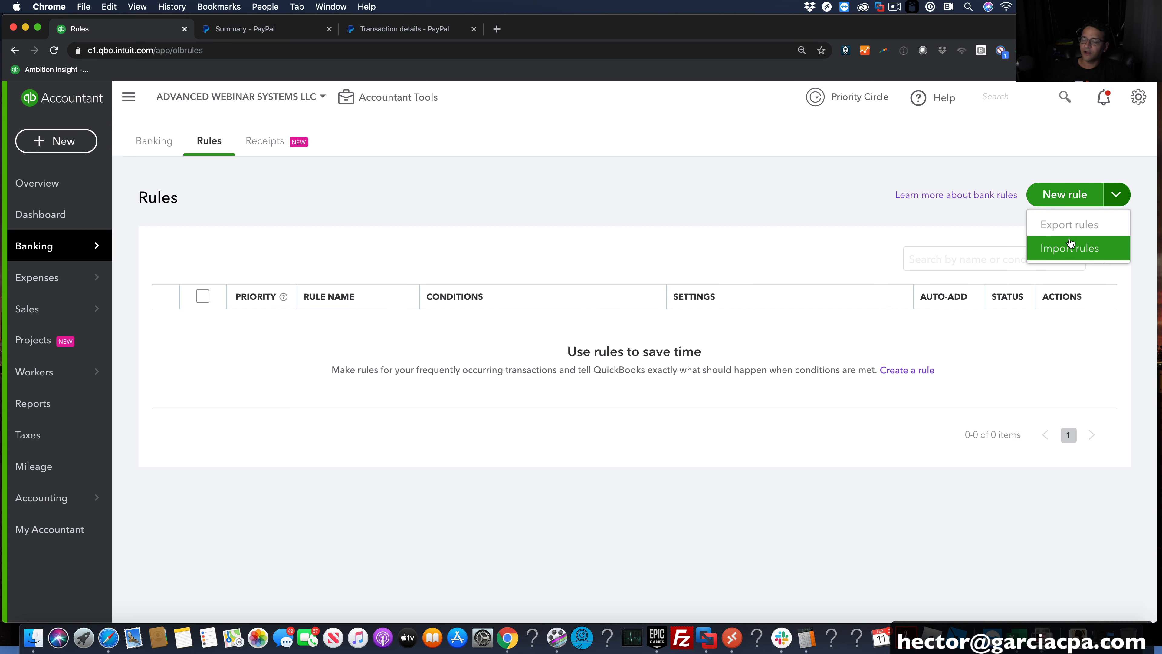
left_click(1116, 196)
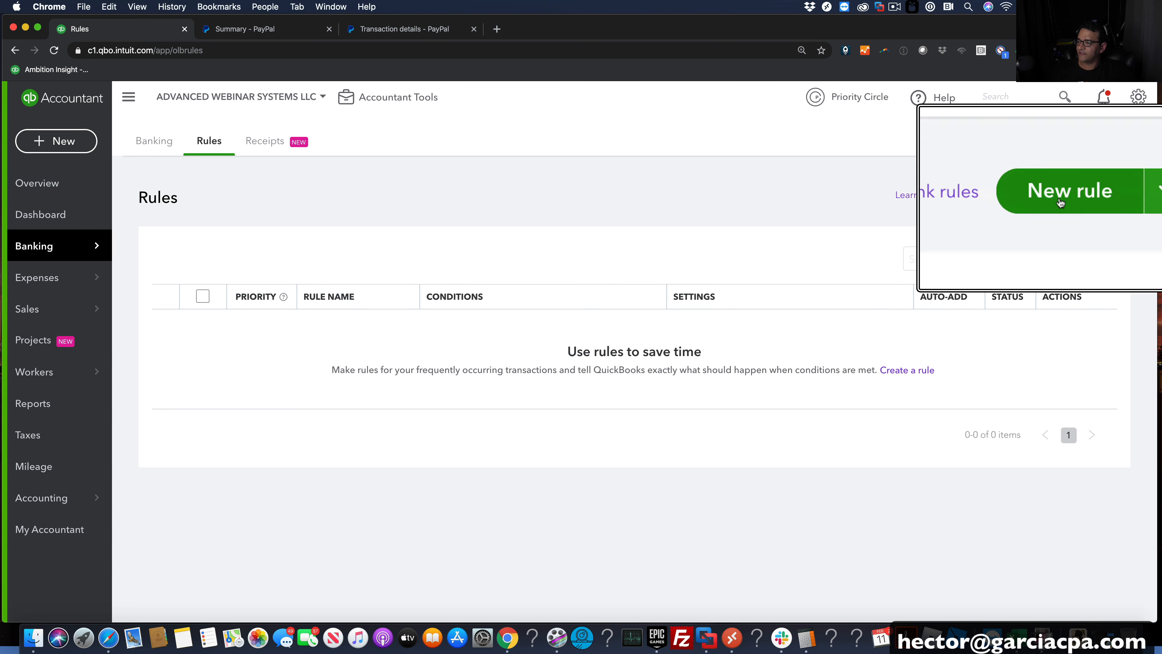
Start a new bank rule named Apple that applies to Money out transactions
left_click(1069, 198)
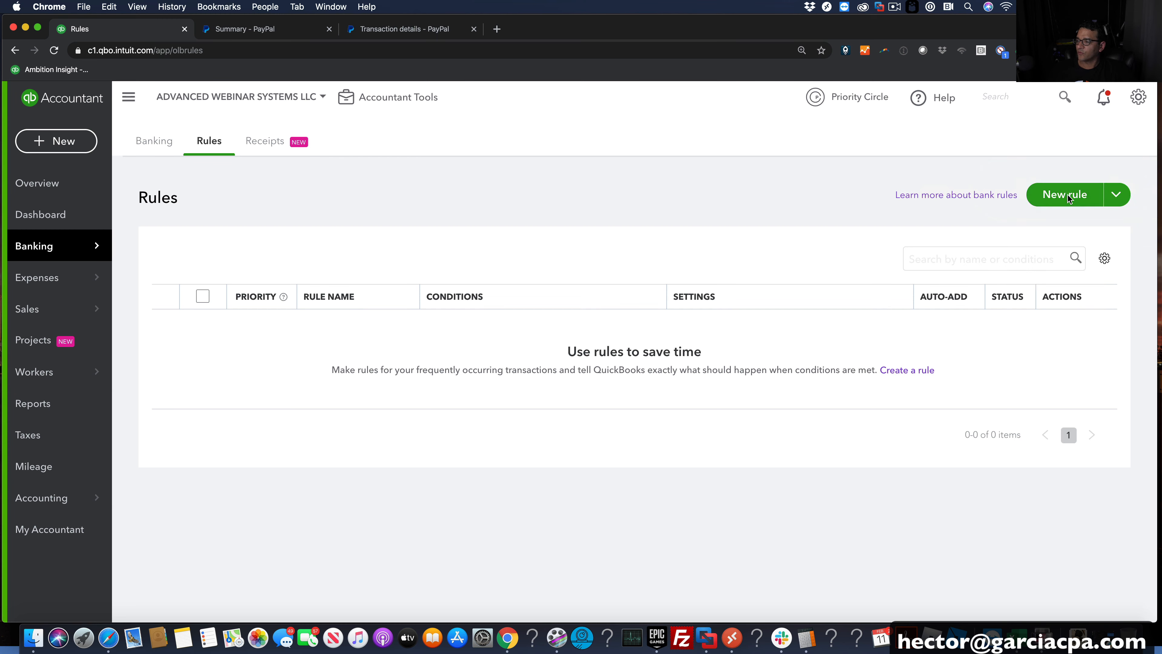
left_click(899, 177)
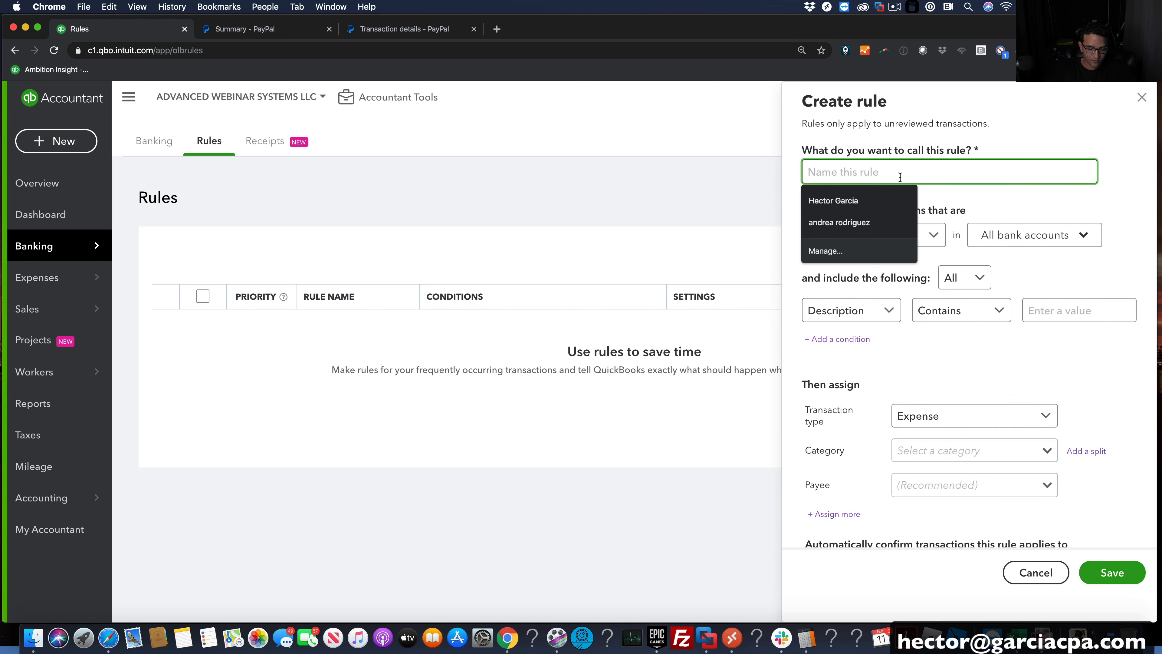
type("Apple")
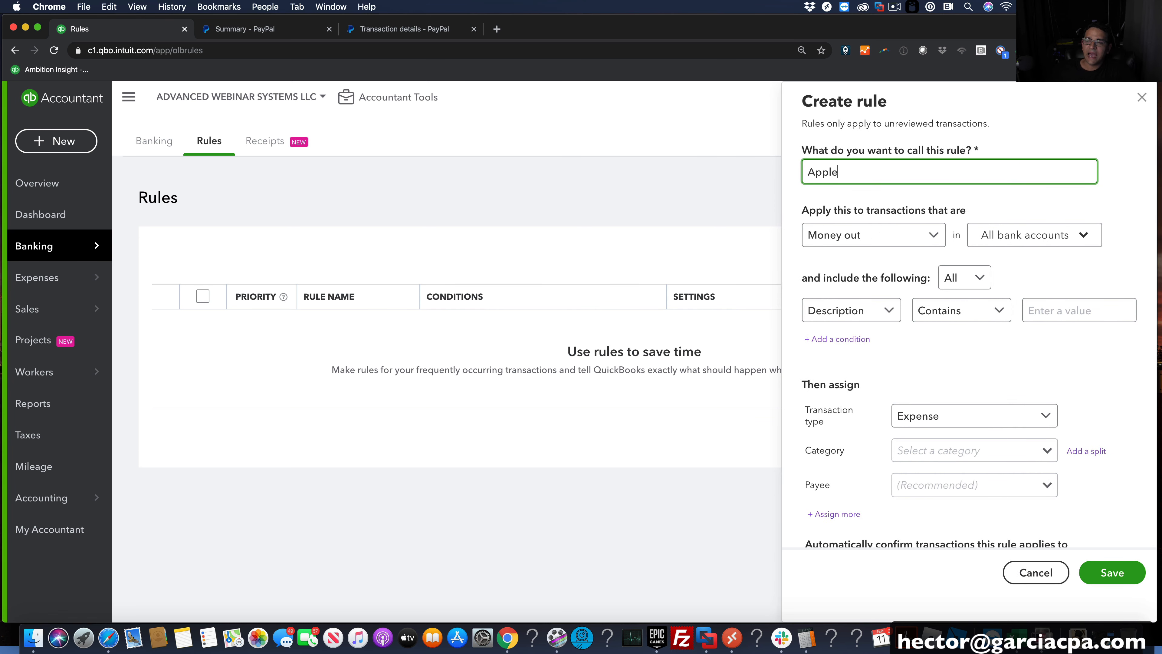
left_click(868, 244)
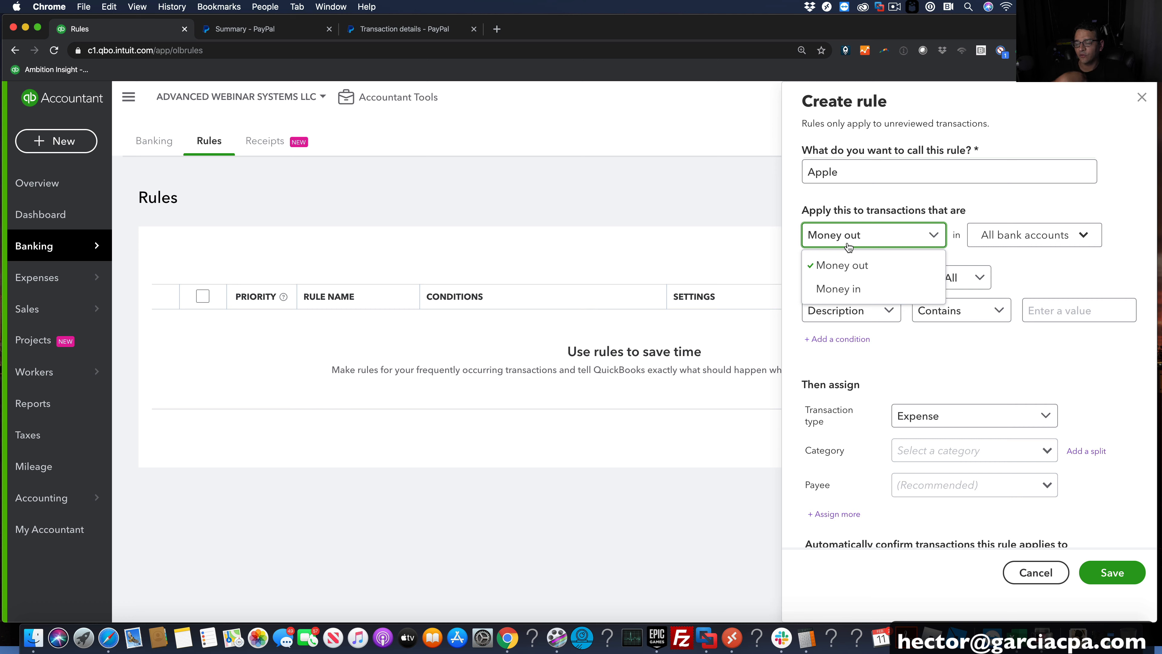
left_click(859, 269)
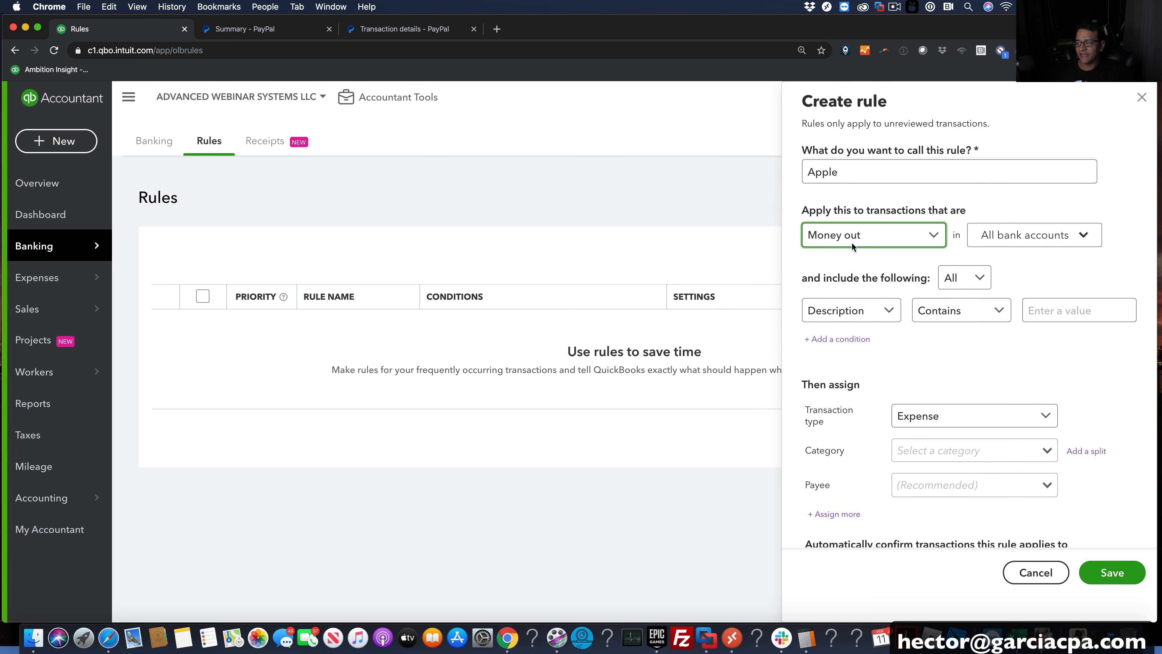
Restrict the rule to only the second Chase Card account and add that card's identifier to the rule name
left_click(1066, 240)
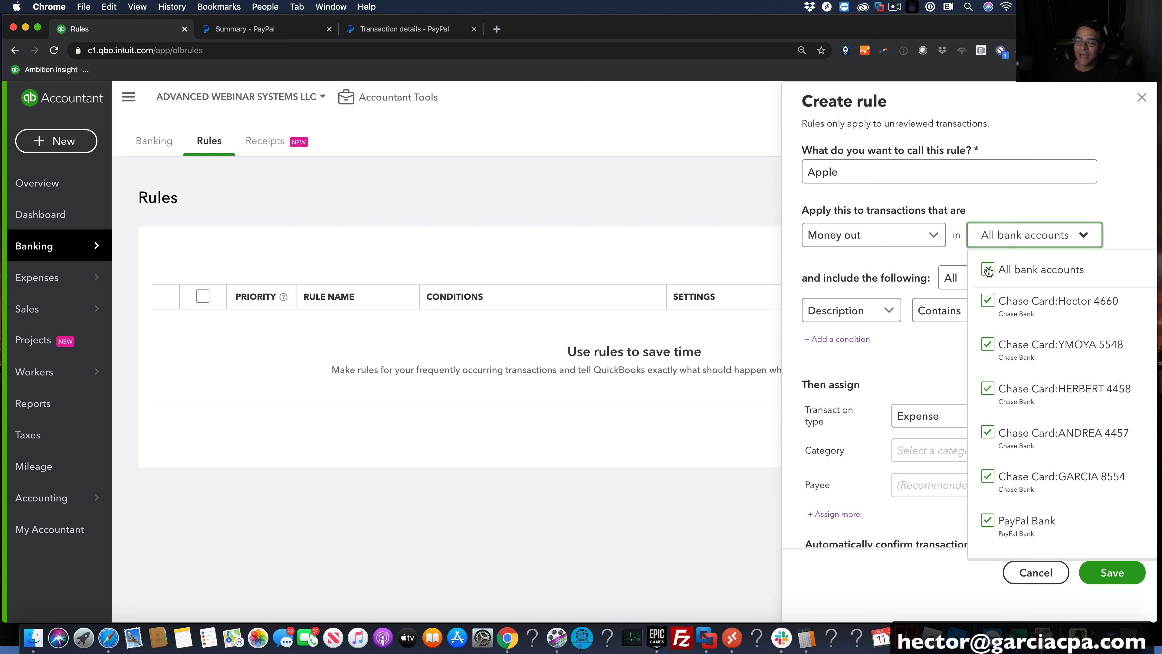
left_click(1139, 221)
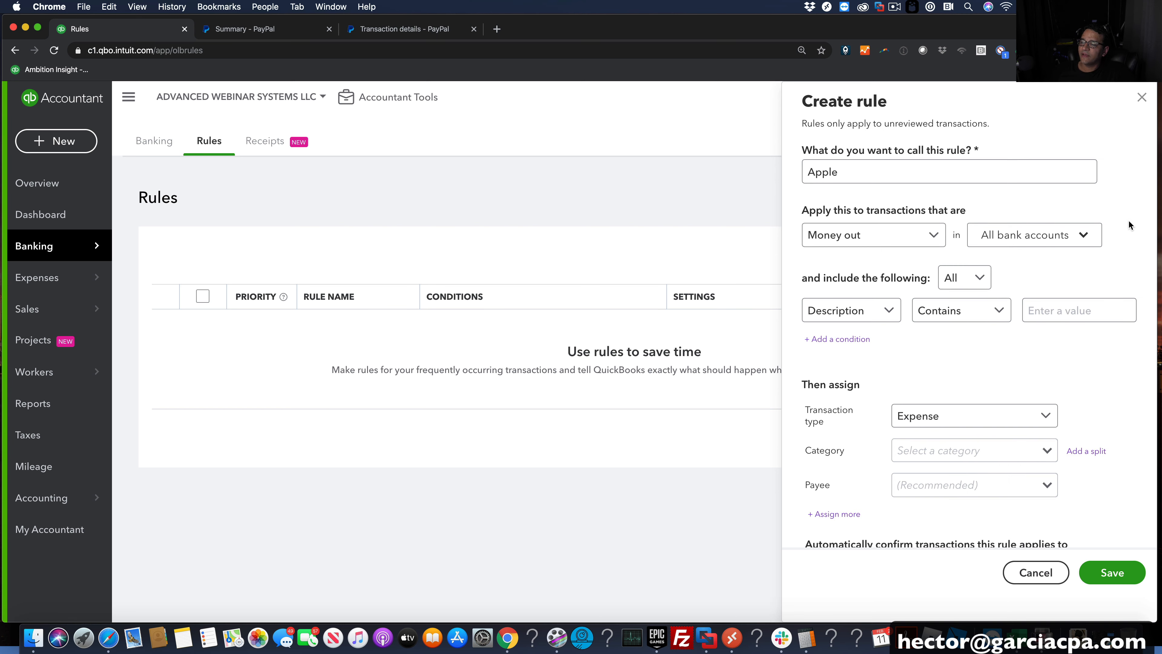
left_click(1029, 236)
left_click(990, 270)
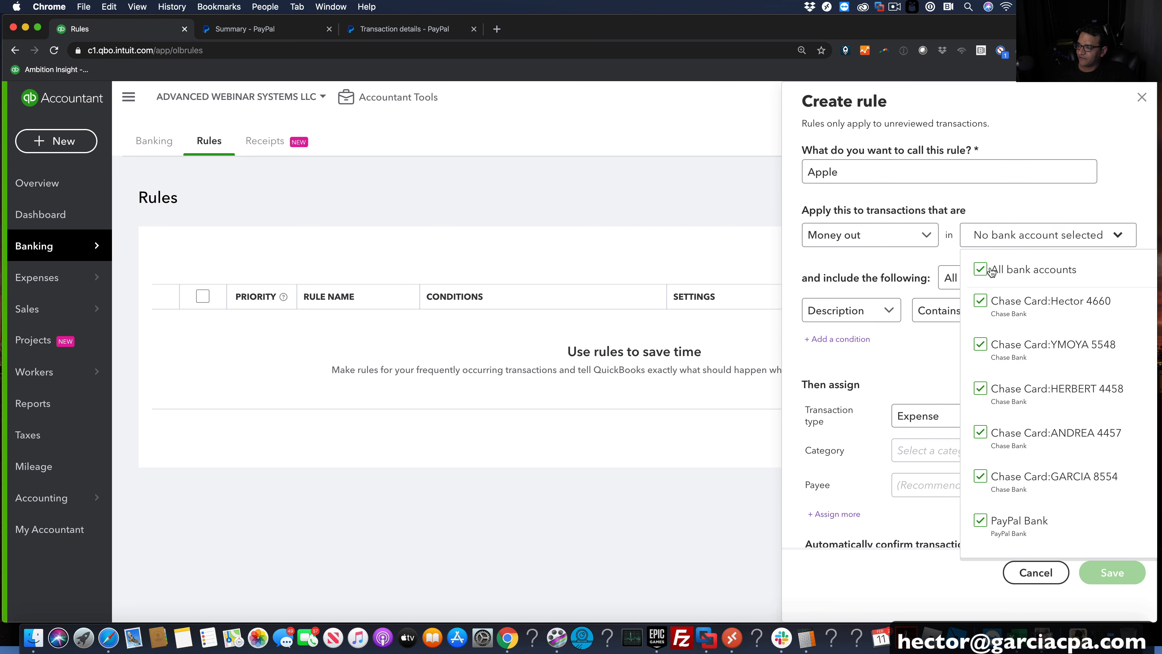
left_click(981, 345)
left_click(865, 172)
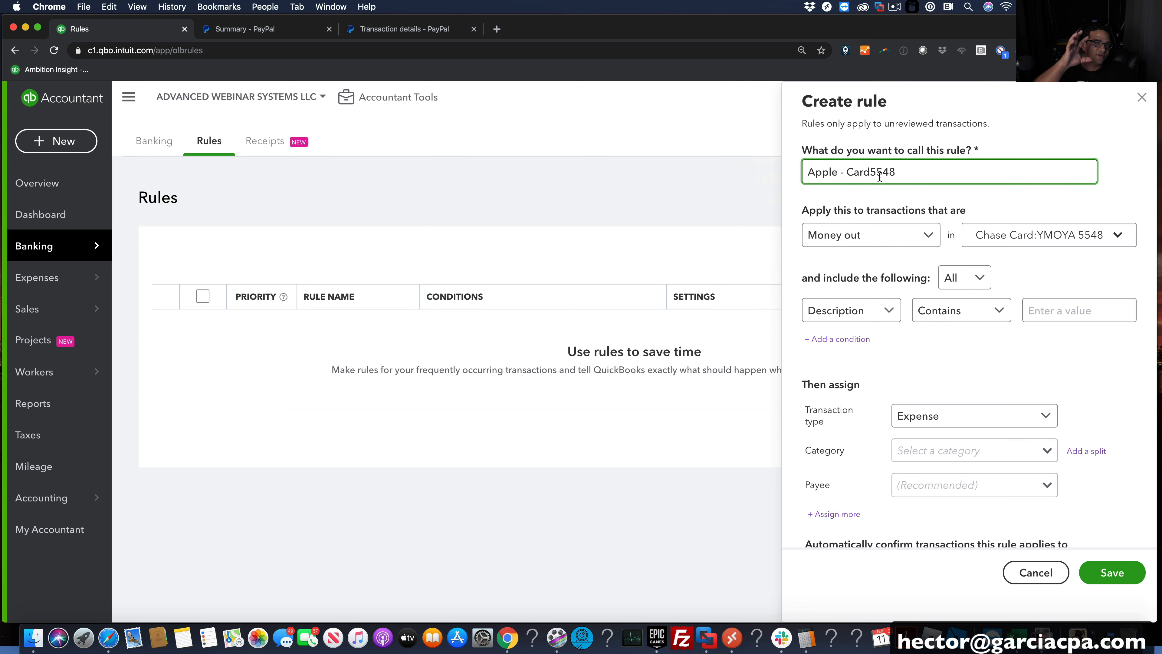
Apply the rule to all bank accounts and rename it Apple - ALL
left_click(1083, 241)
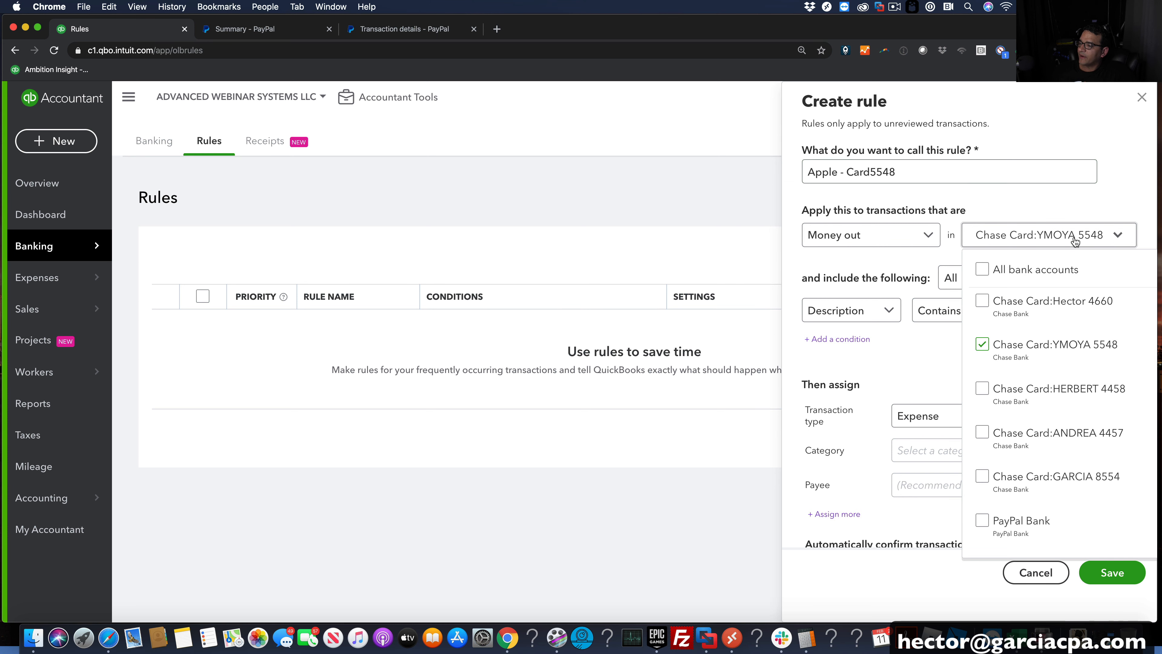
left_click(987, 269)
left_click_drag(847, 172, 896, 173)
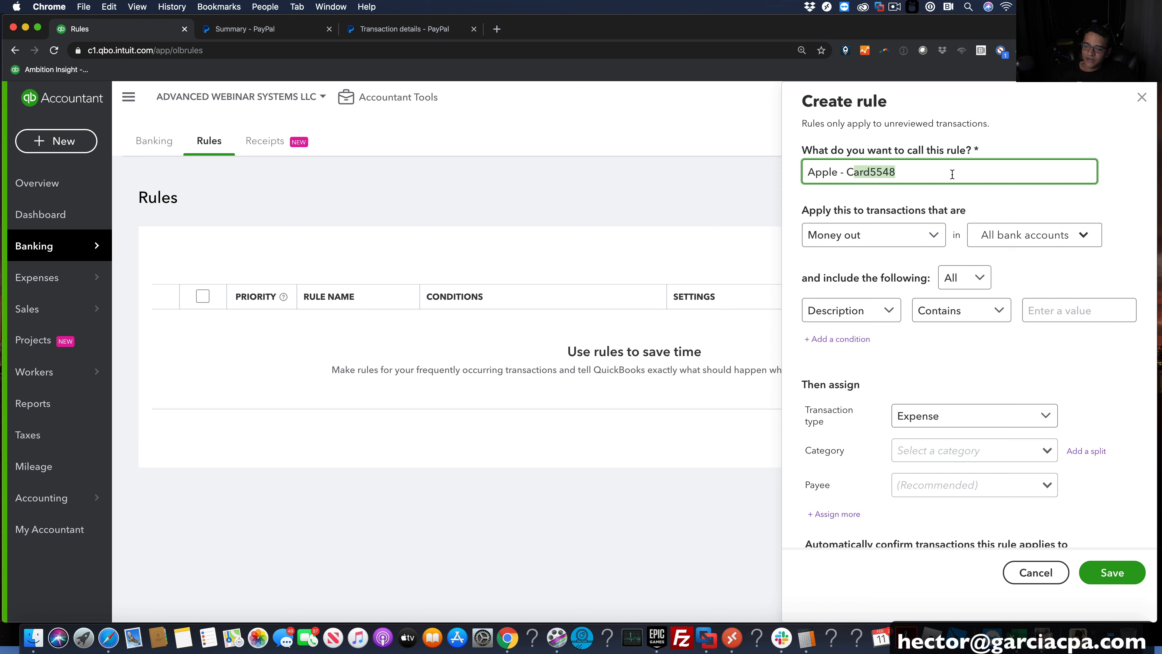
key("BackSpace")
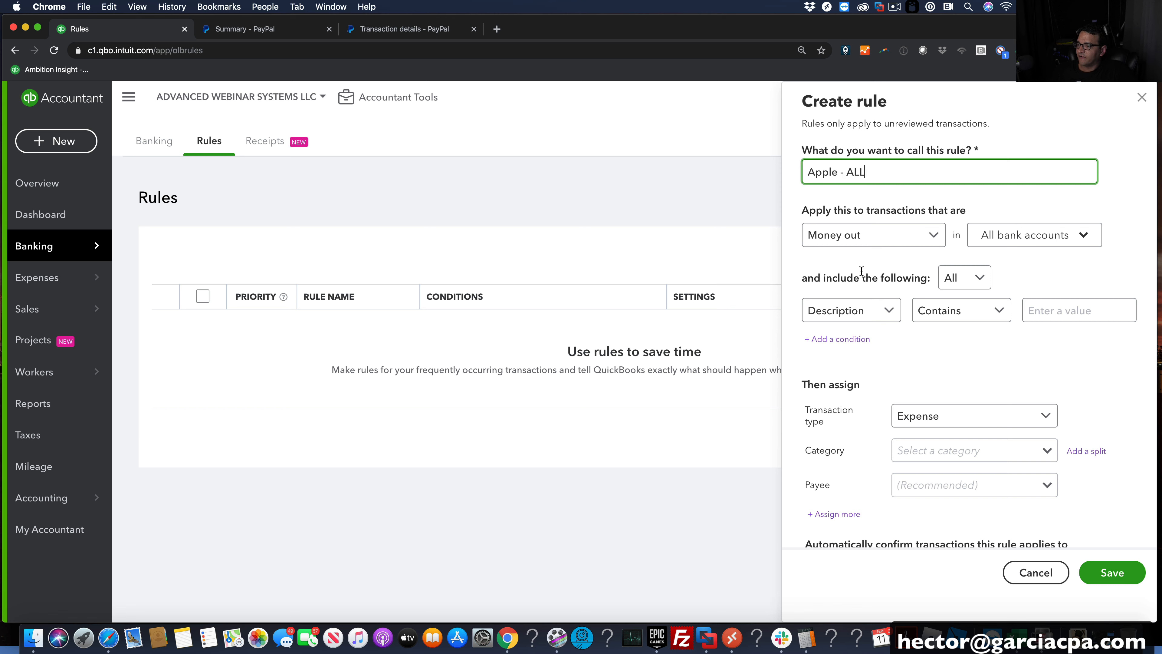
left_click(1040, 272)
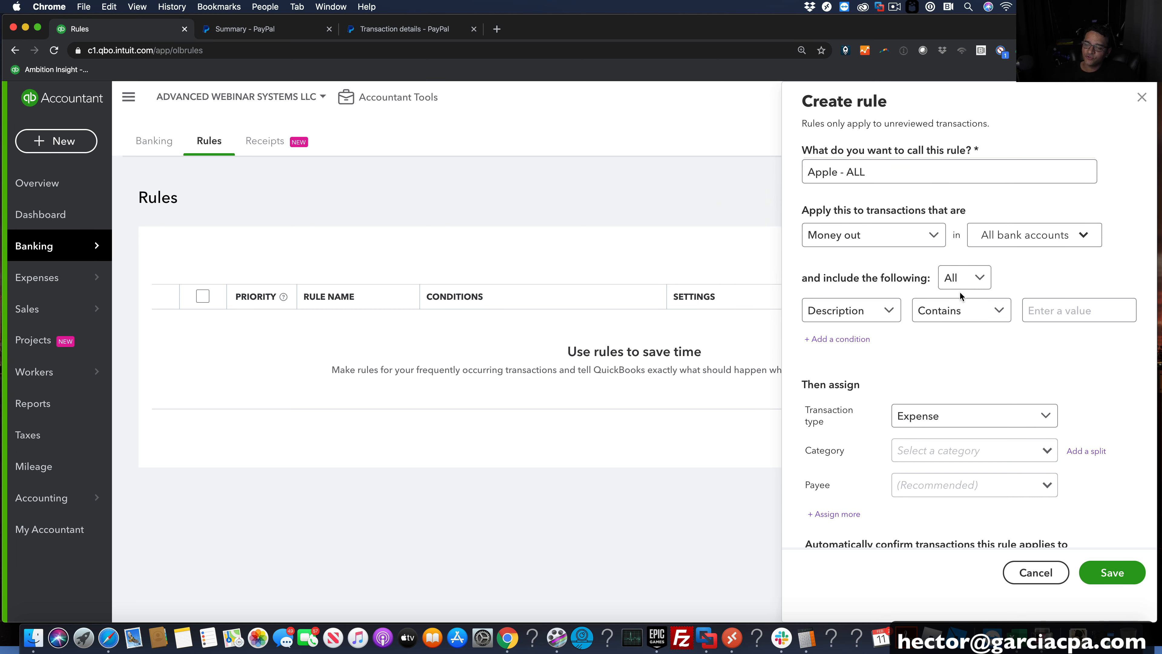
Set the rule's first condition to Description Contains Apple and check the other comparison options
left_click(888, 310)
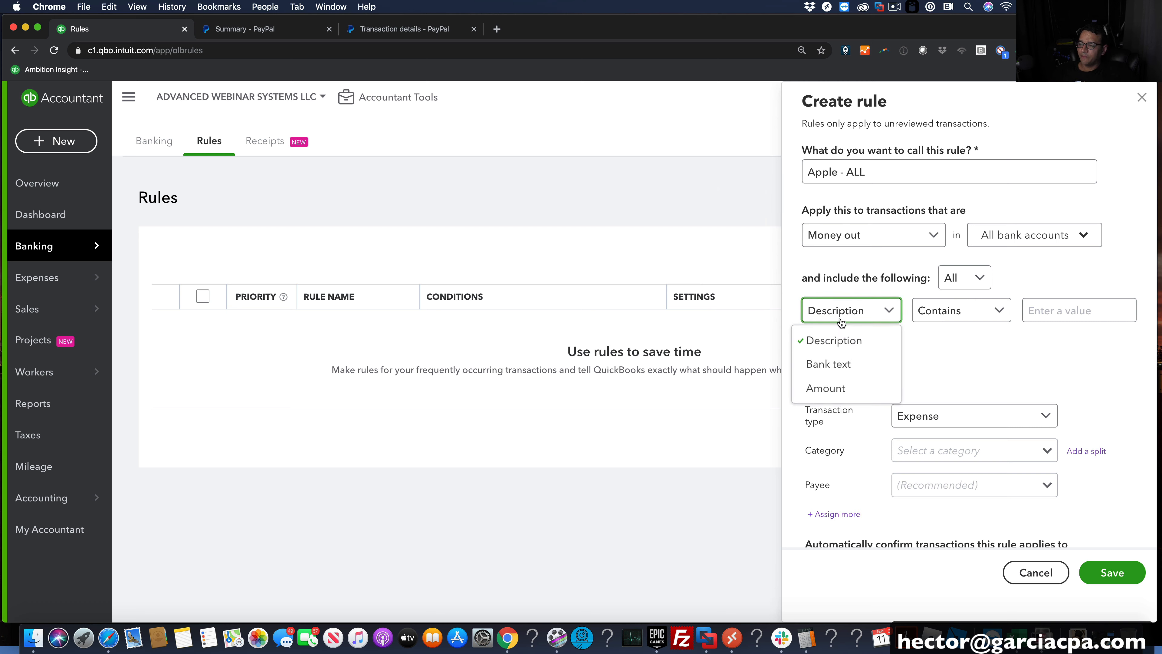
left_click(844, 345)
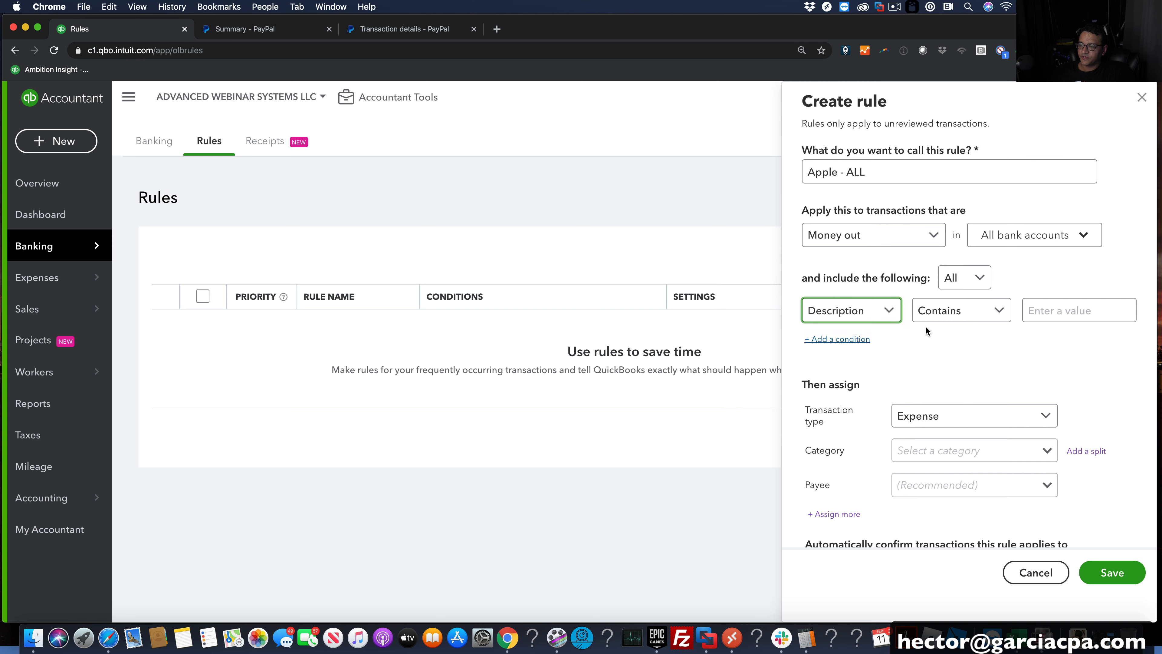
left_click(957, 310)
left_click(936, 340)
left_click(1068, 313)
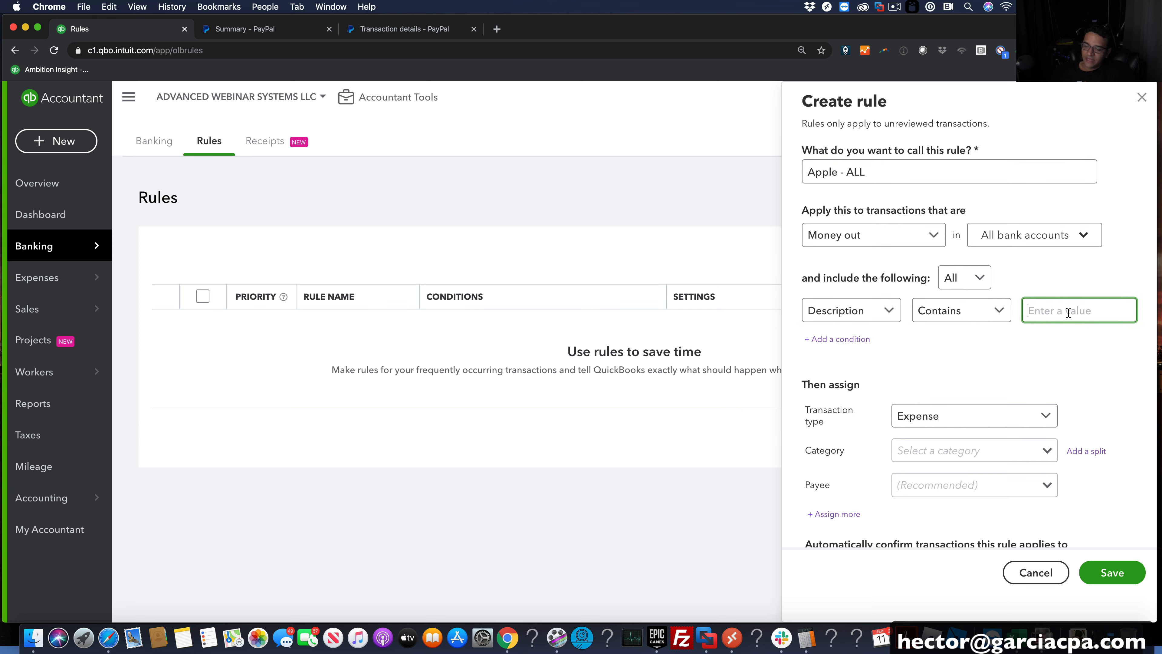
type("Apple")
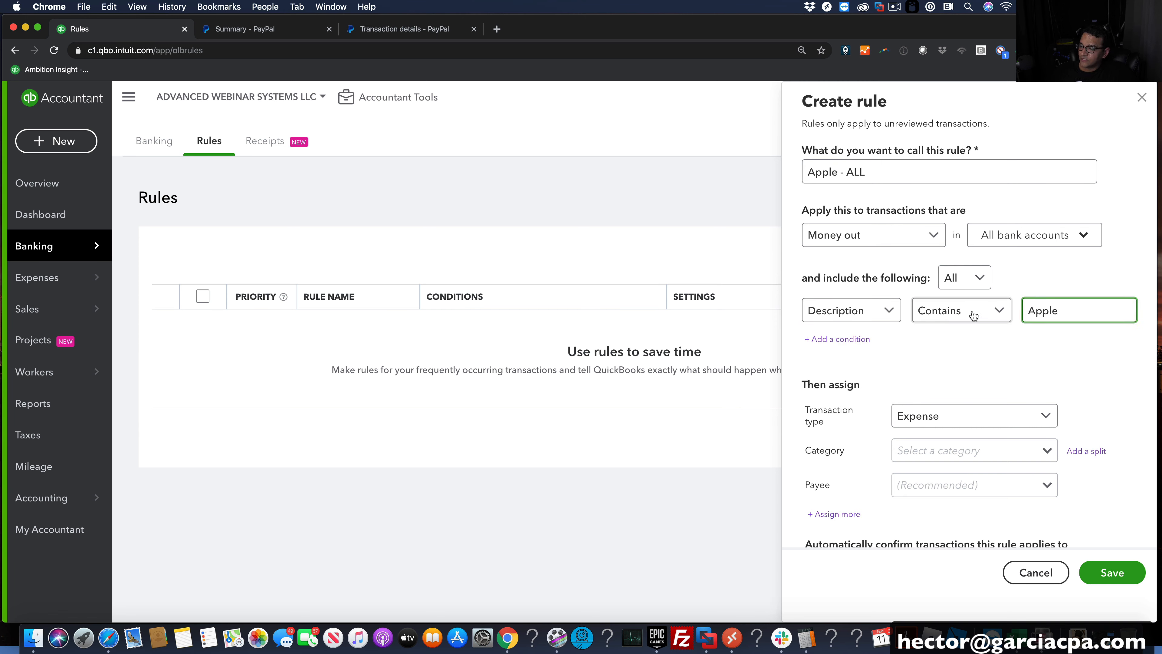
left_click(961, 311)
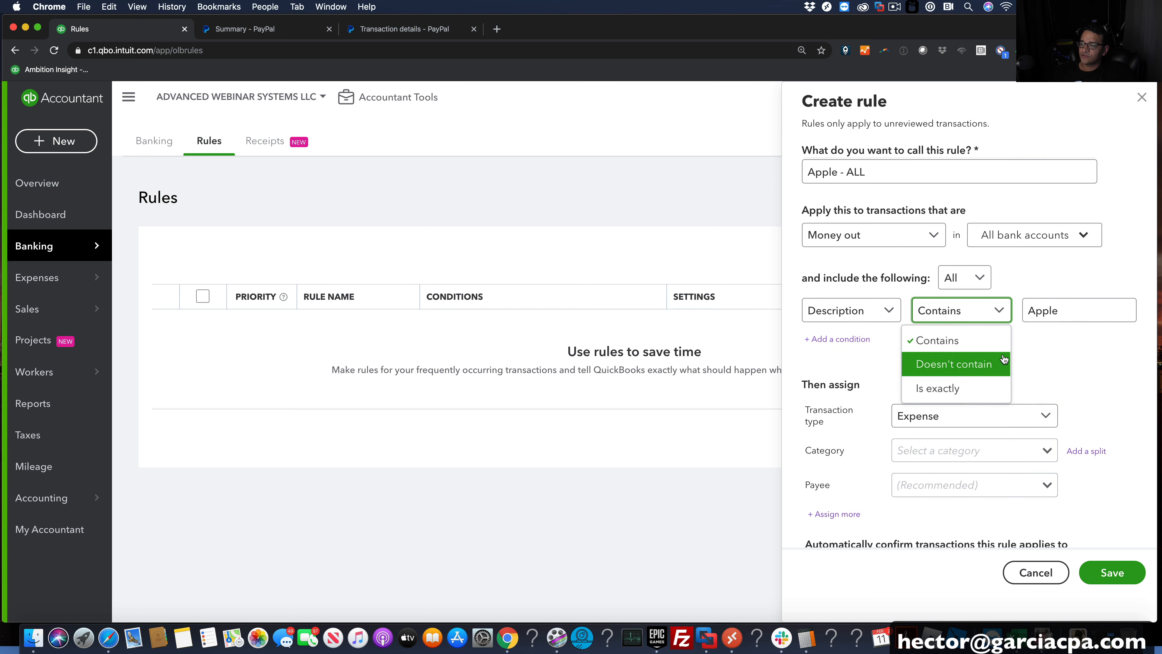
left_click(1091, 302)
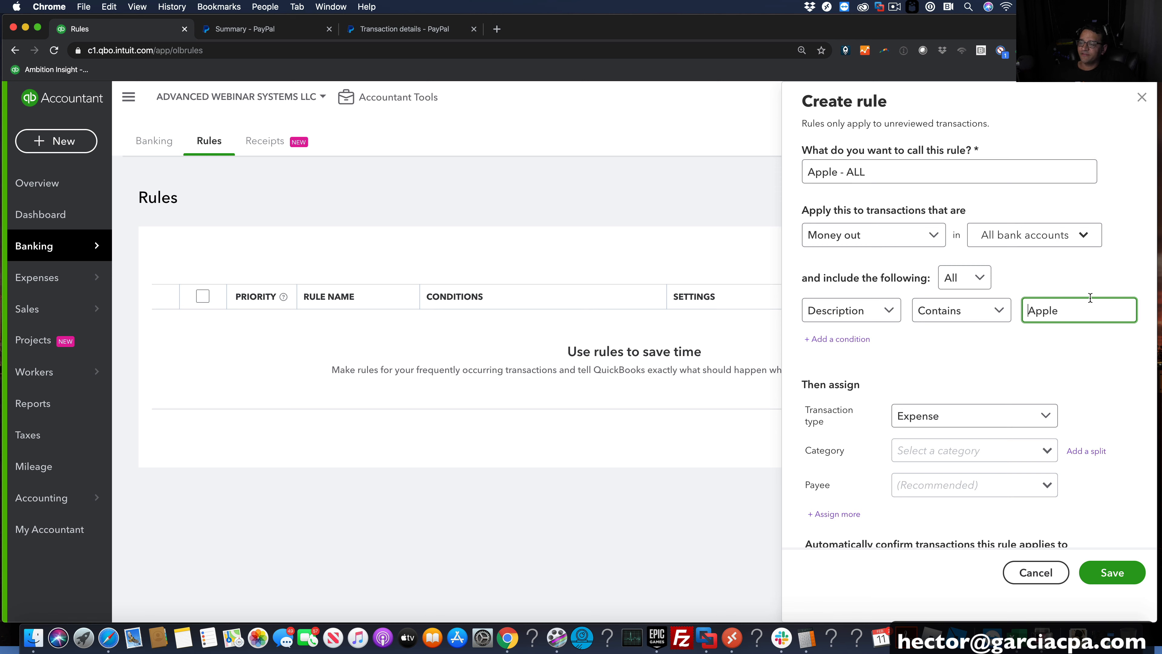
left_click(970, 310)
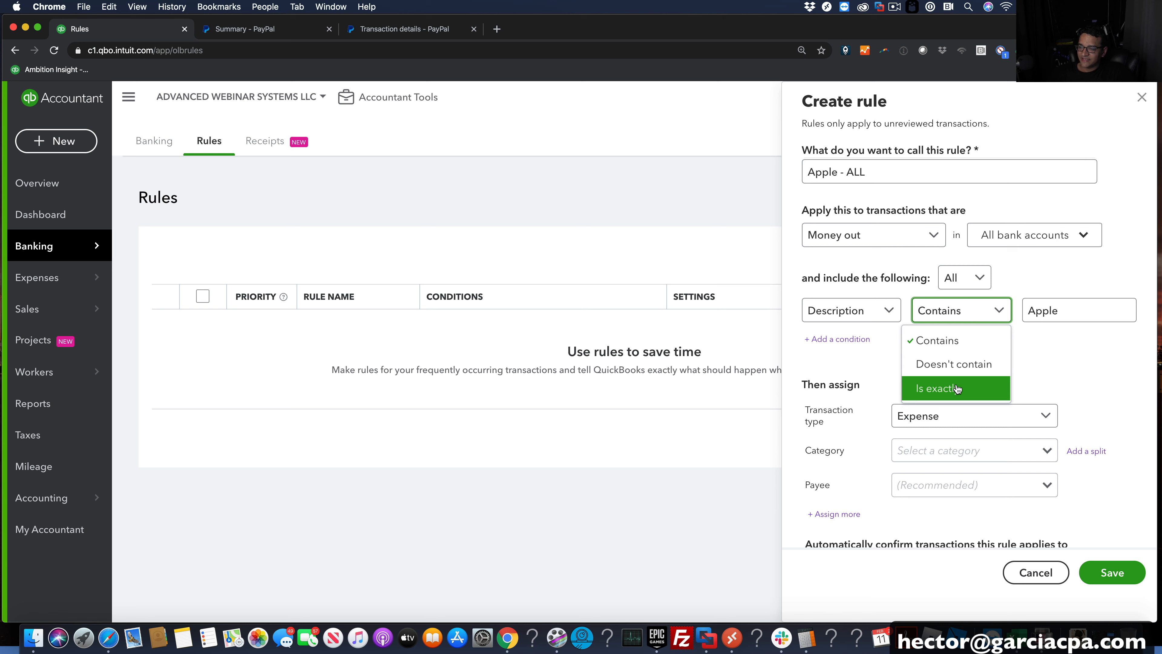
left_click(1097, 365)
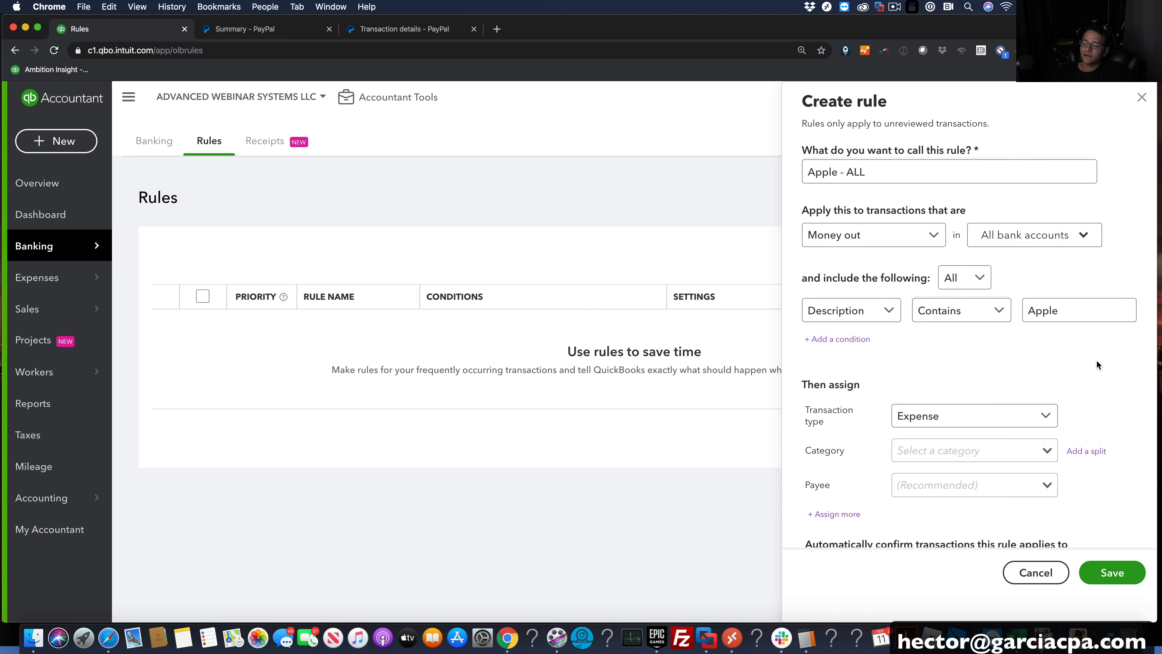
left_click(1071, 308)
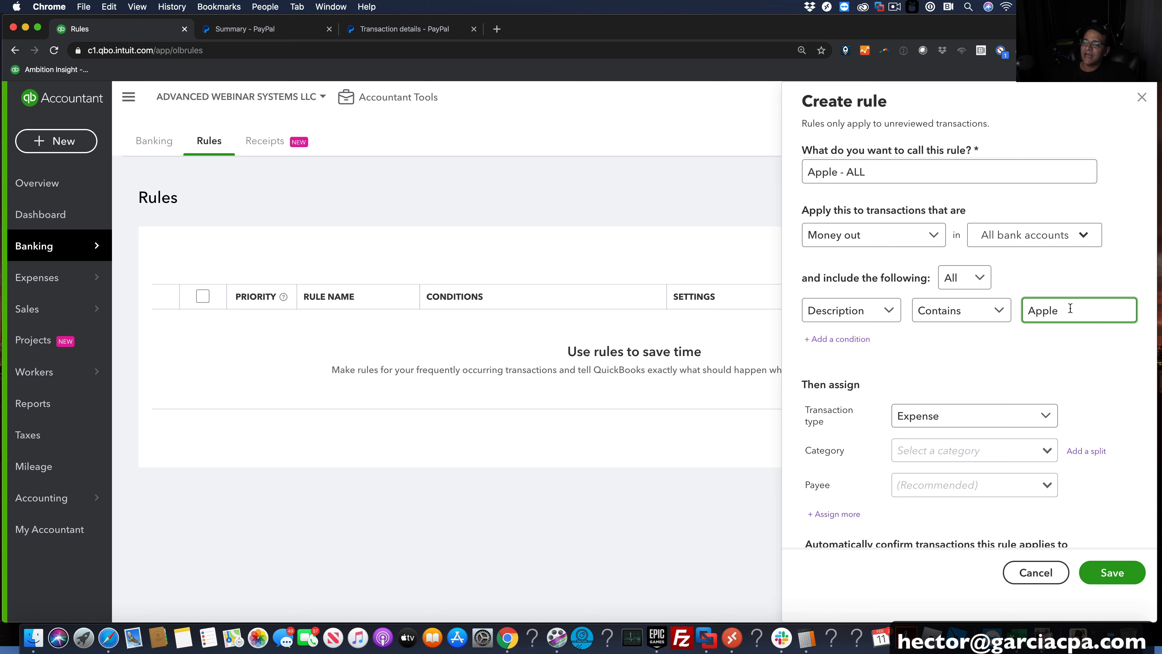
Add a second condition so that the Description Doesn't contain supermarket
left_click(848, 340)
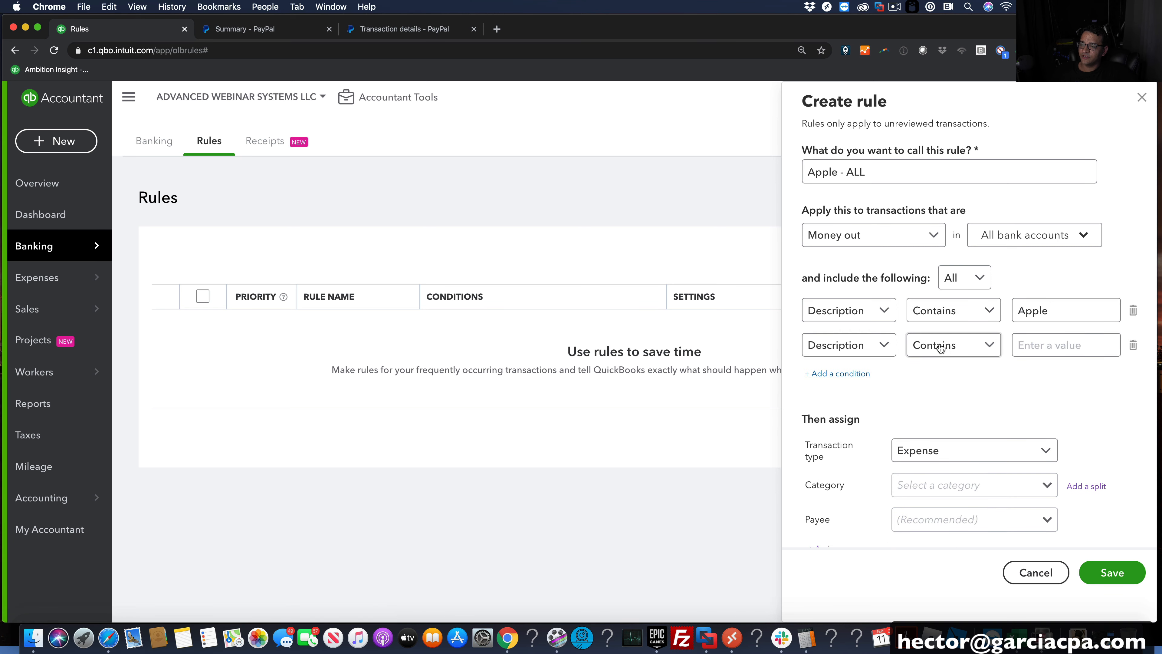
left_click(860, 347)
left_click(950, 345)
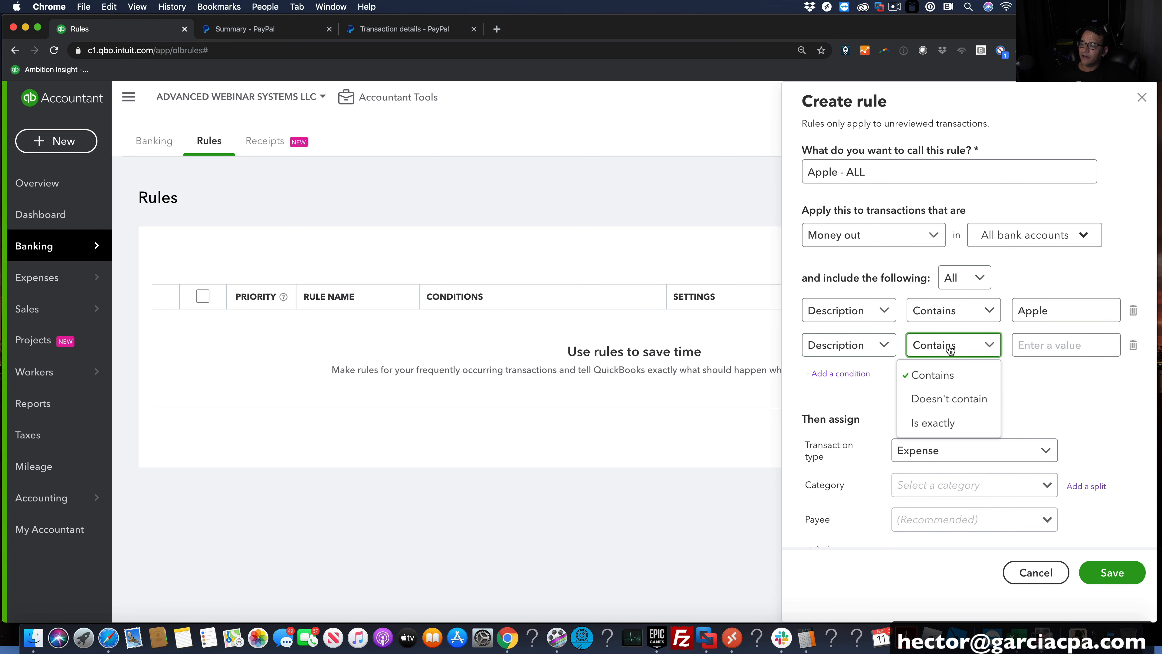
left_click(946, 396)
left_click(1036, 342)
type("supermarket")
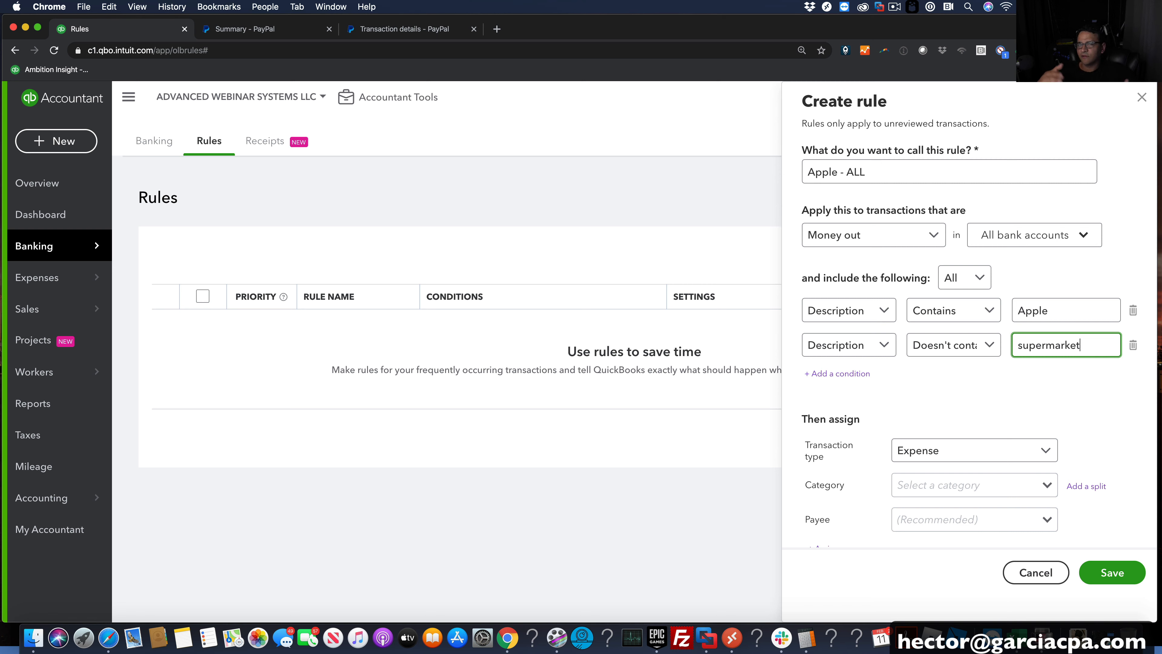
left_click(959, 371)
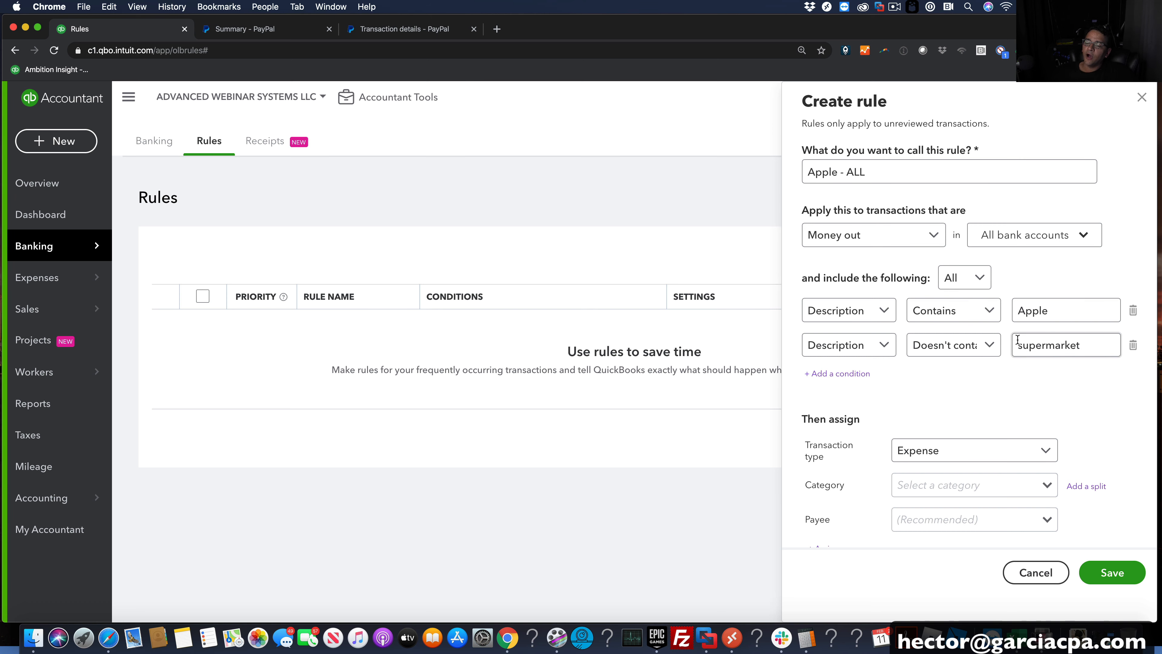
Assign the rule the transaction type Expense and the category Office Expenses
scroll(978, 373, "down", 1)
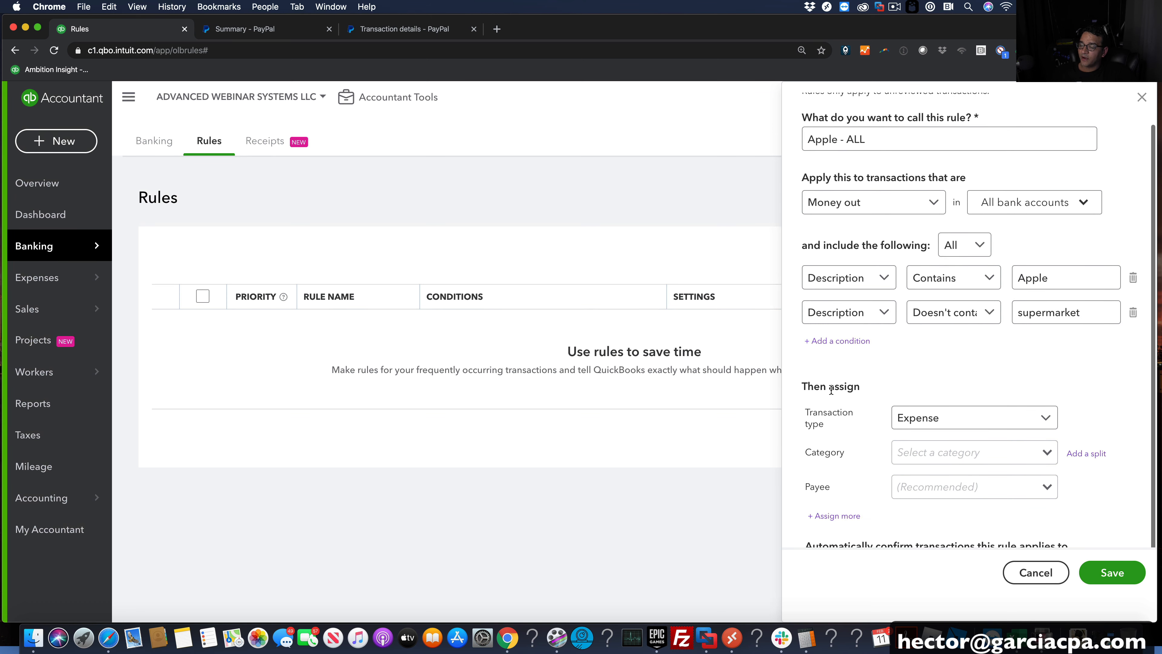
left_click(954, 419)
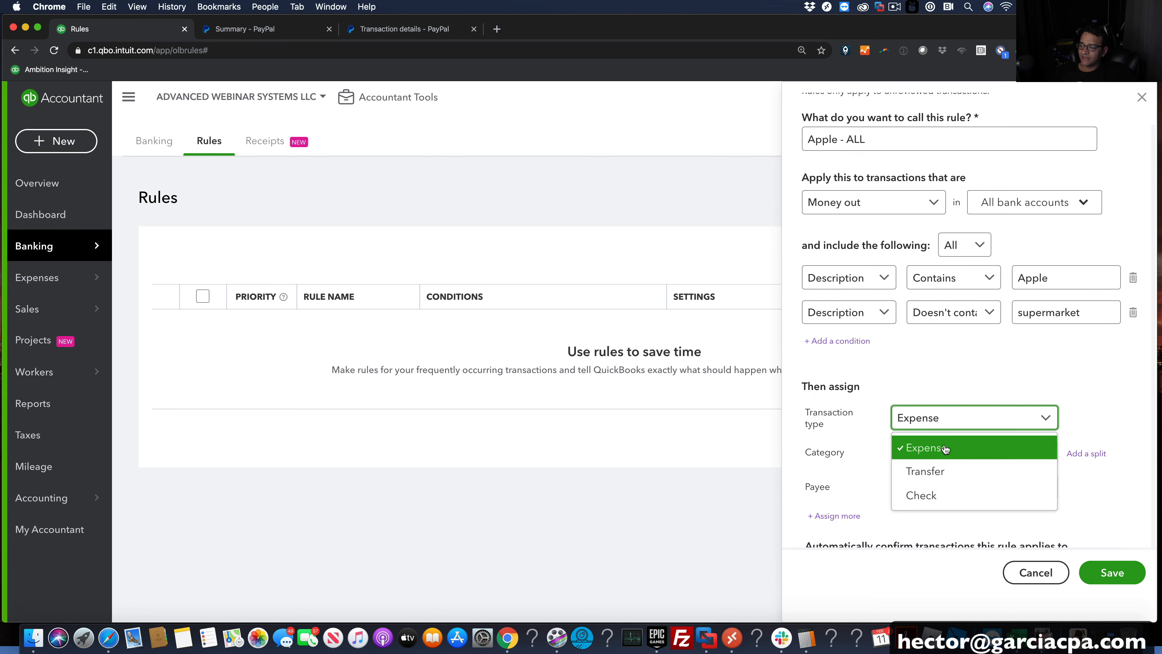
left_click(952, 447)
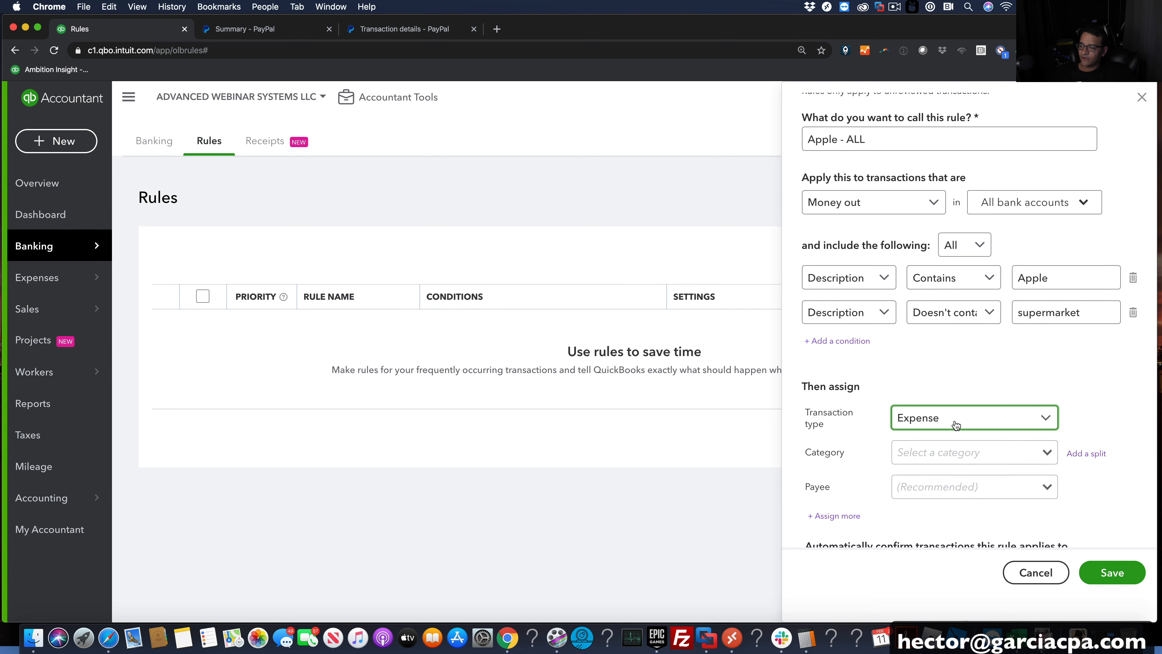
left_click(926, 455)
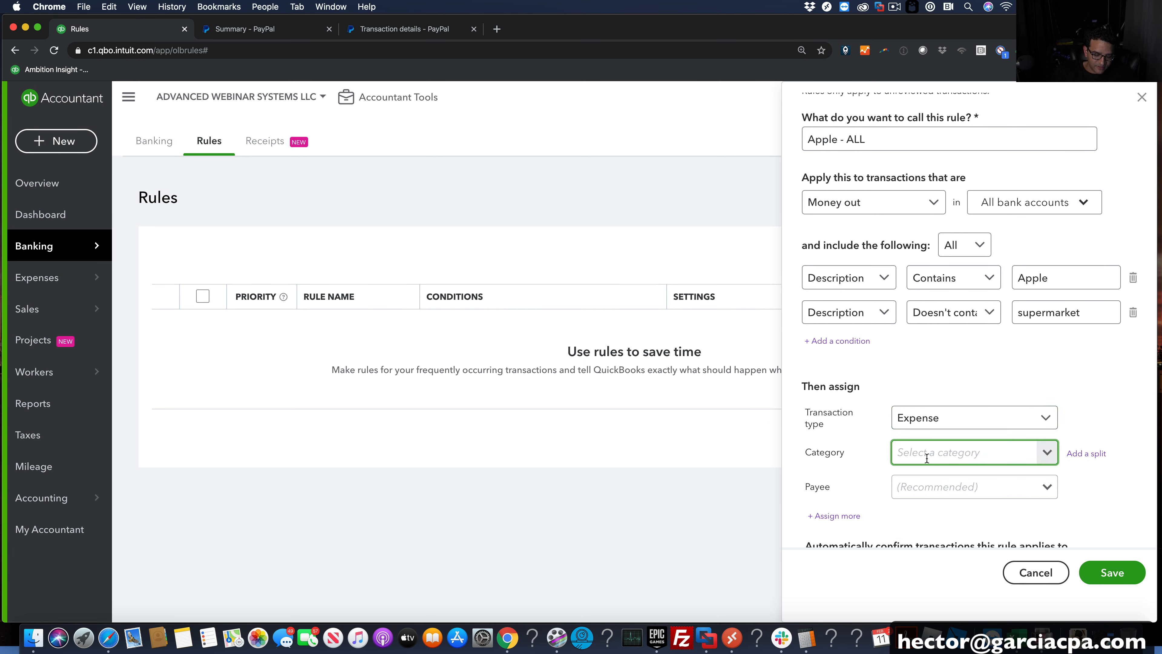
type("Office")
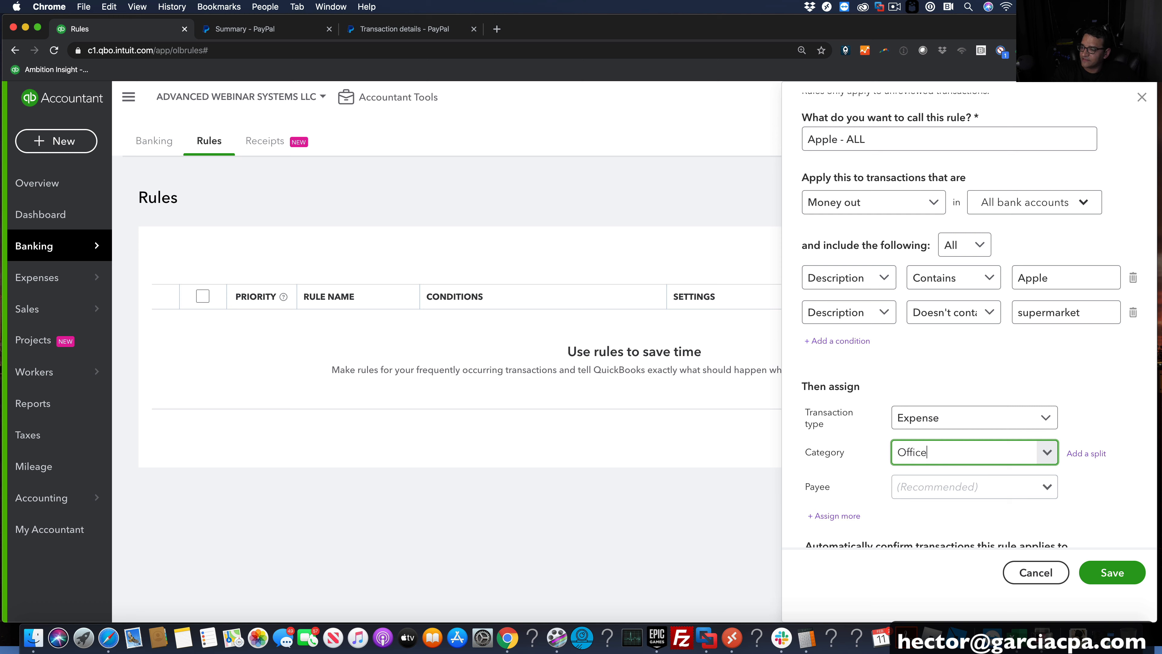
left_click(1048, 452)
left_click(1048, 452)
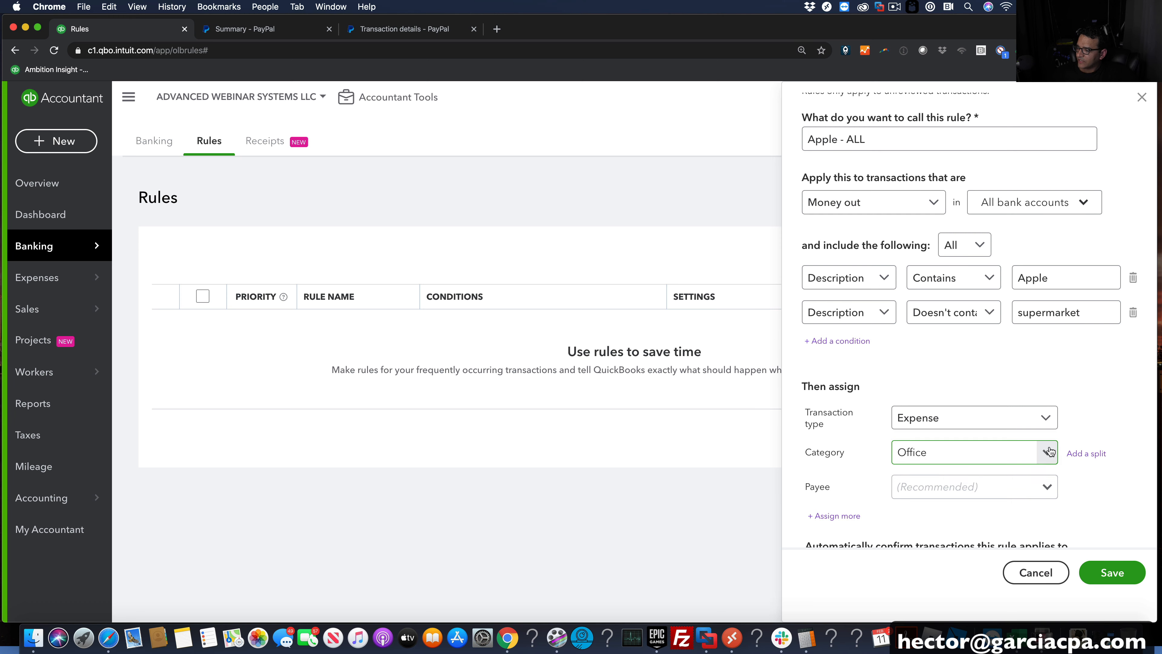
scroll(956, 521, "down", 5)
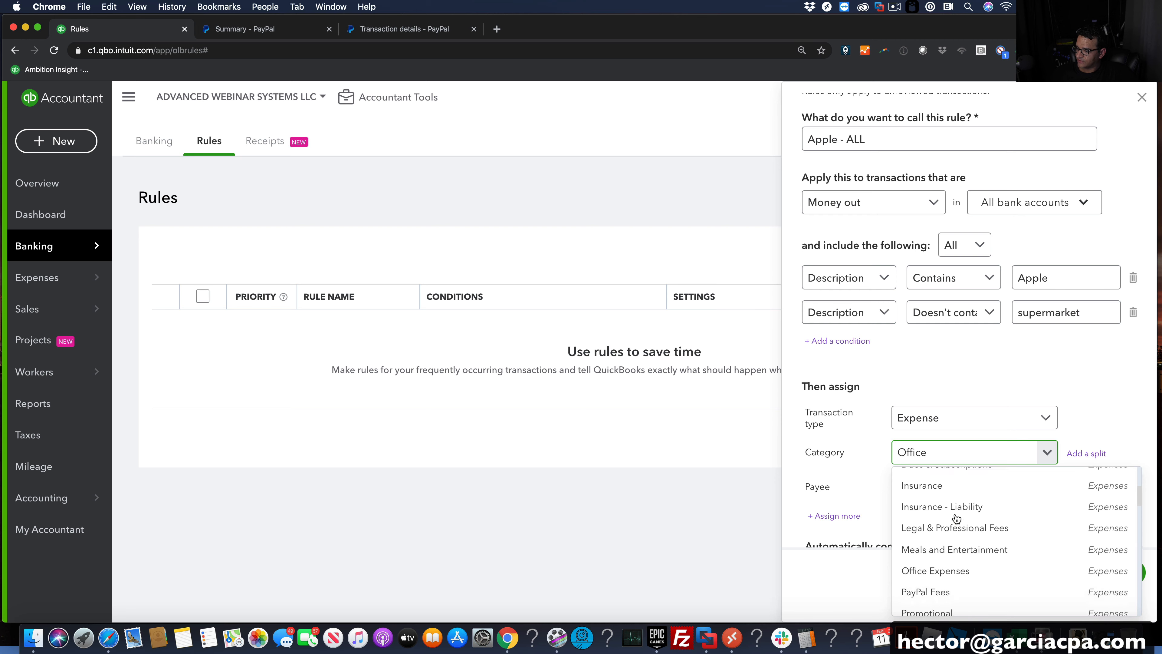
left_click(956, 535)
Select the existing name Apple as the rule's payee
left_click(948, 489)
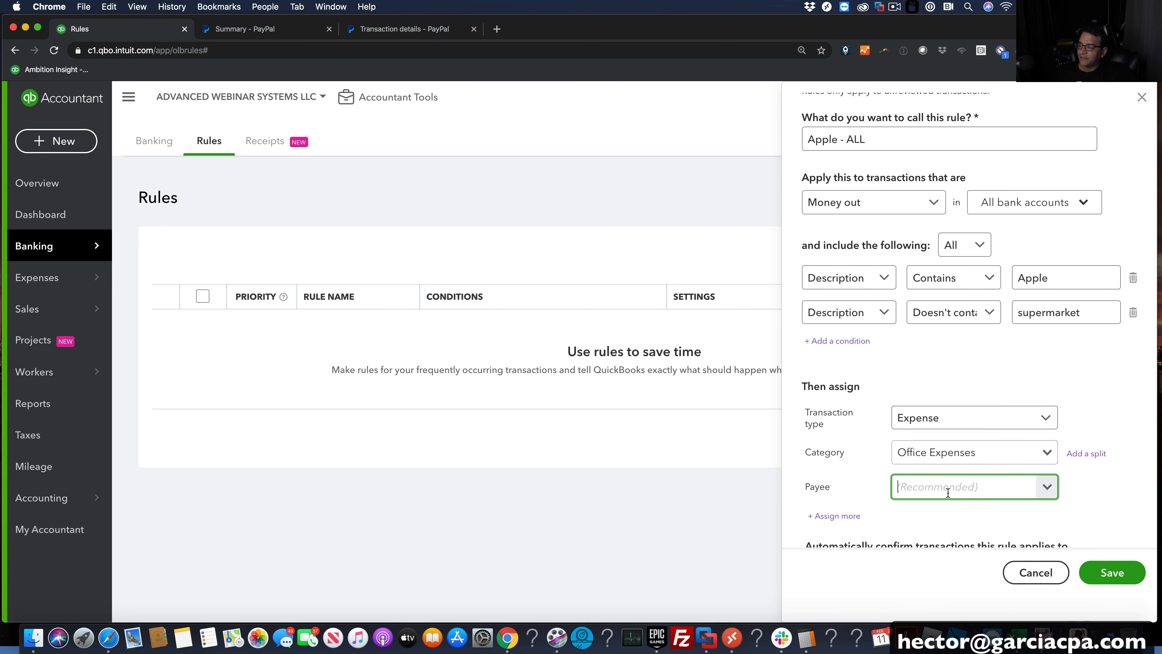
left_click(1047, 486)
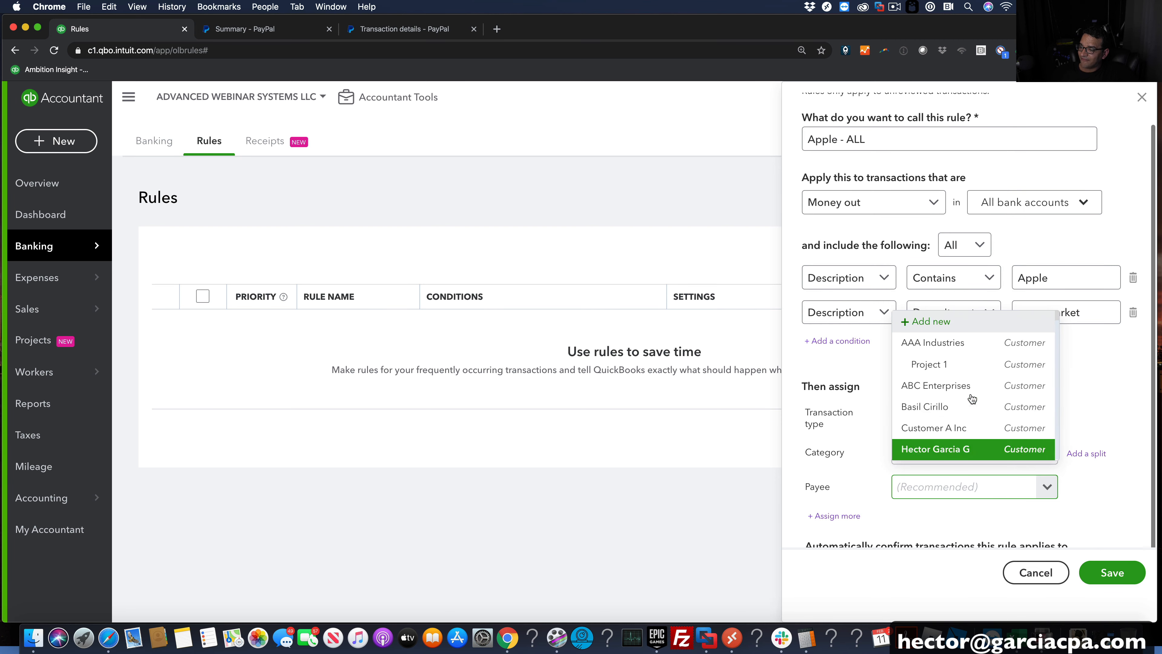
scroll(959, 391, "down", 3)
scroll(959, 390, "down", 6)
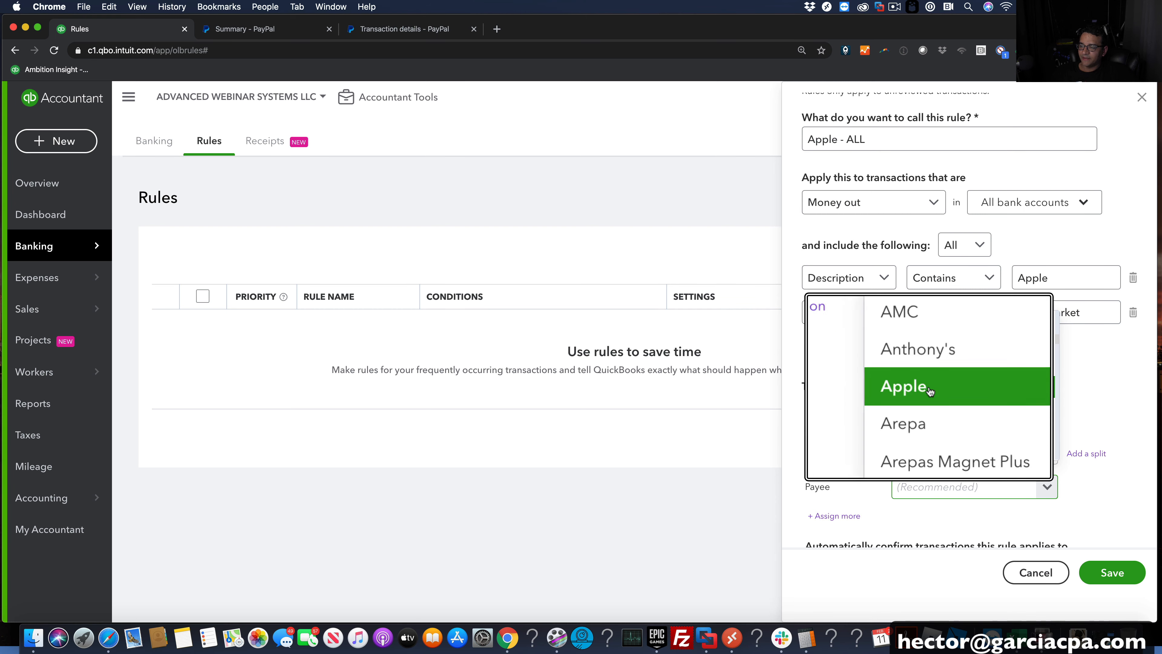
left_click(929, 390)
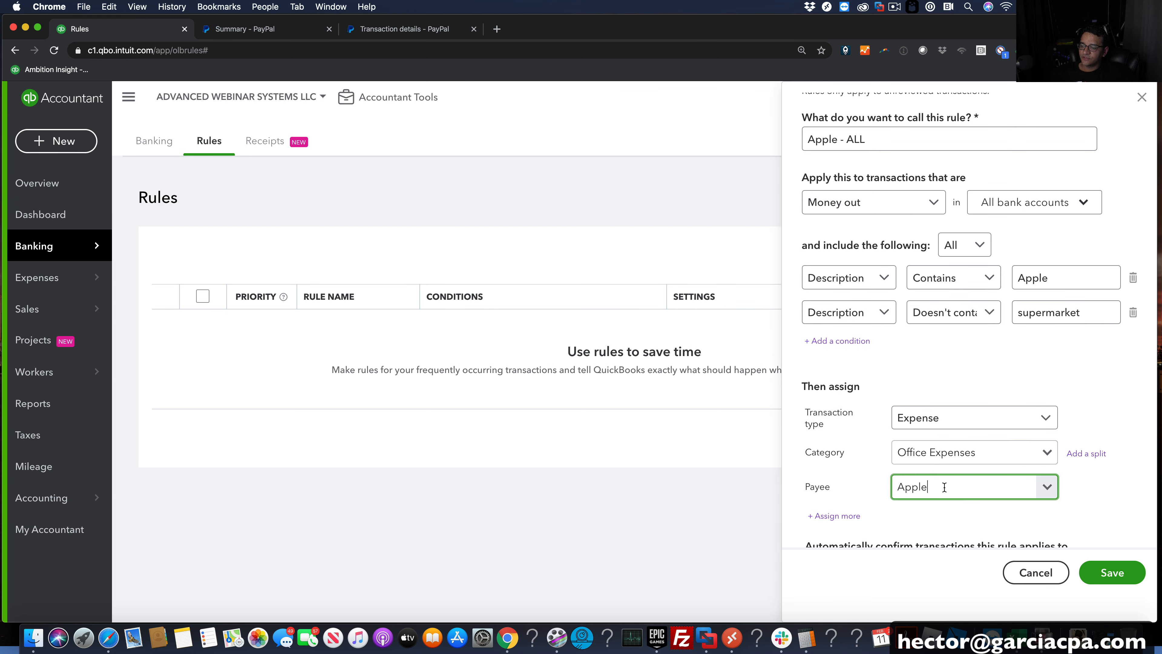
Replace the rule's payee with a new vendor named Apple Computer and save the new name
left_click_drag(947, 487, 855, 476)
type("Apple")
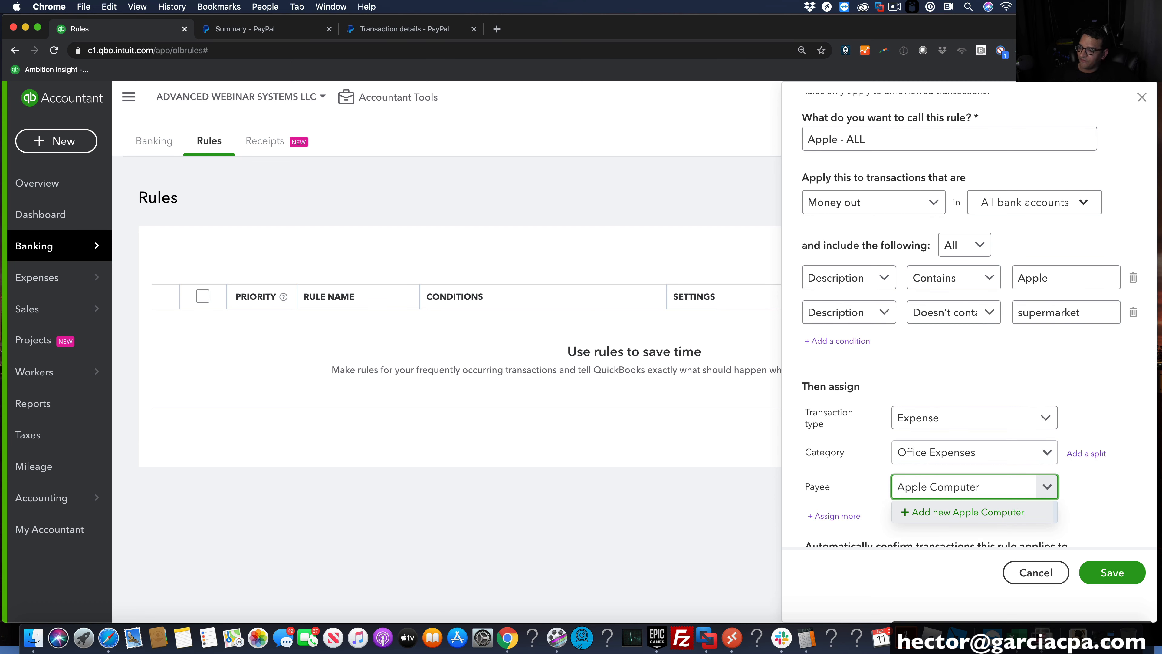
left_click(961, 513)
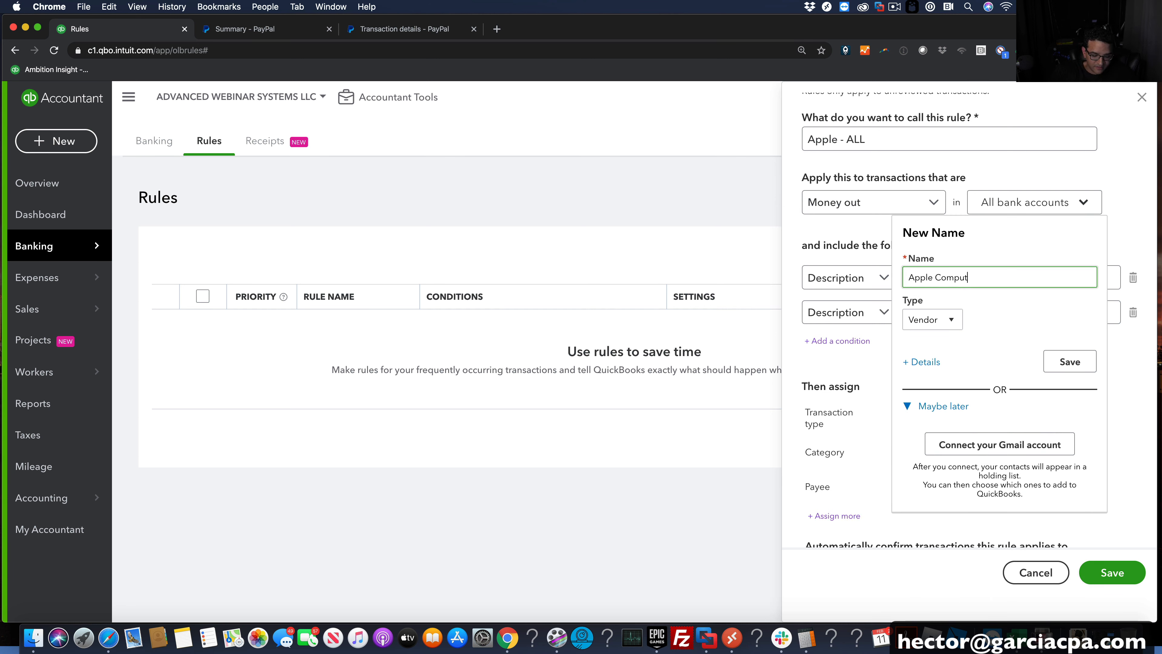
left_click(1070, 362)
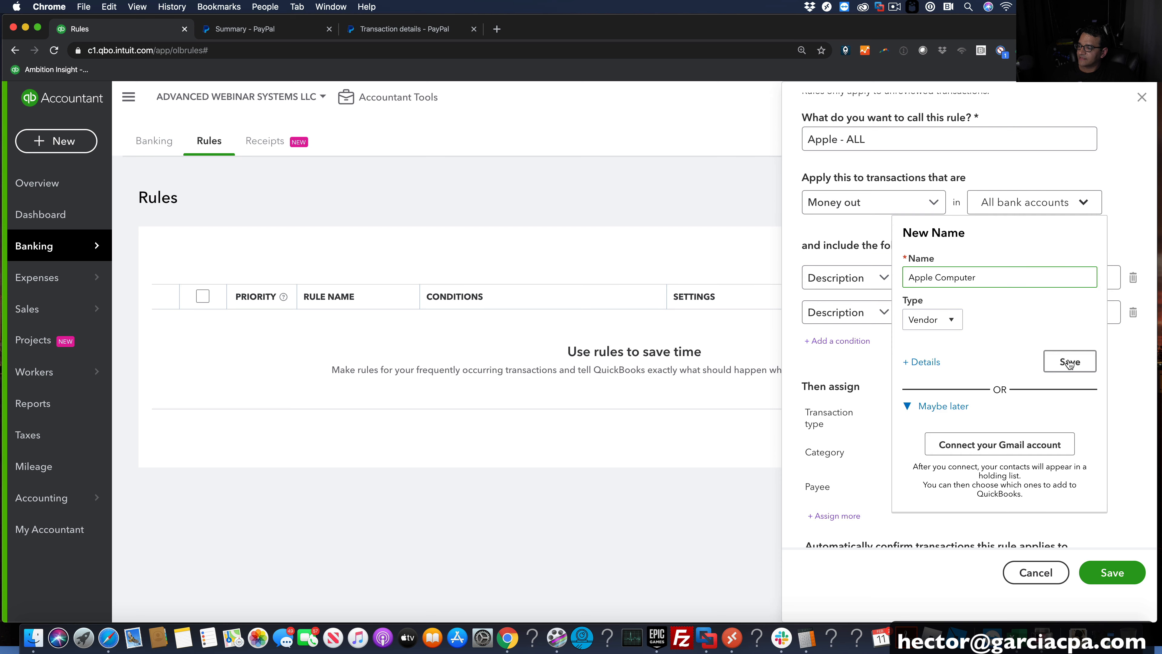
Assign the vendor Apple Computer as the payee of the Apple - ALL rule
left_click(1046, 486)
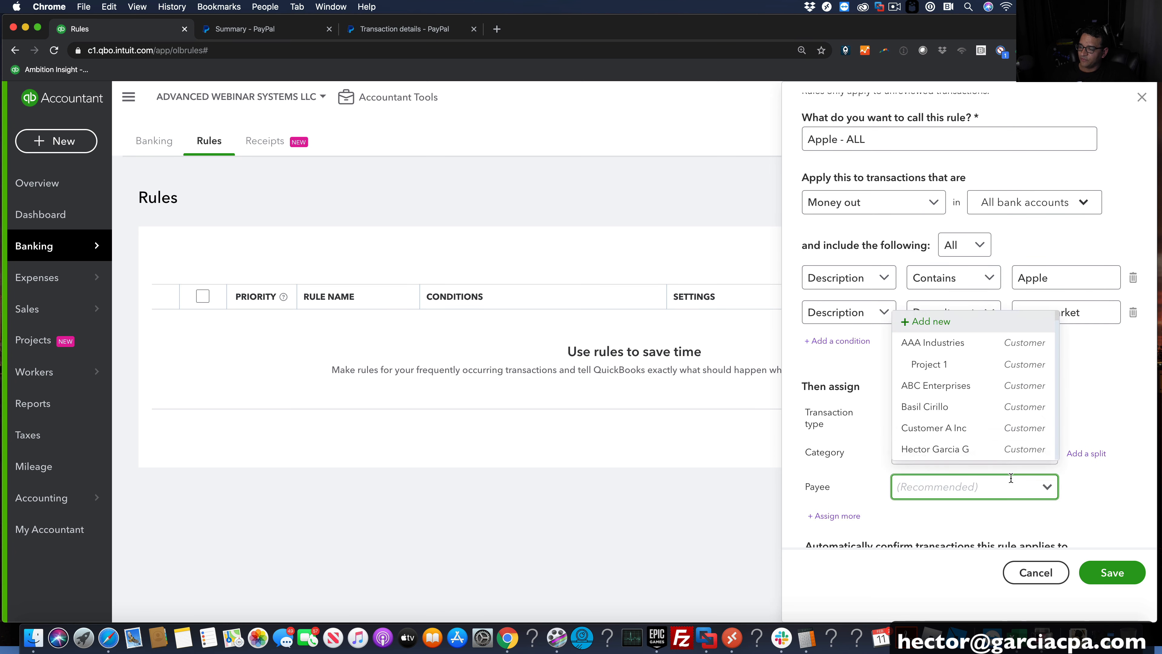
scroll(988, 414, "down", 3)
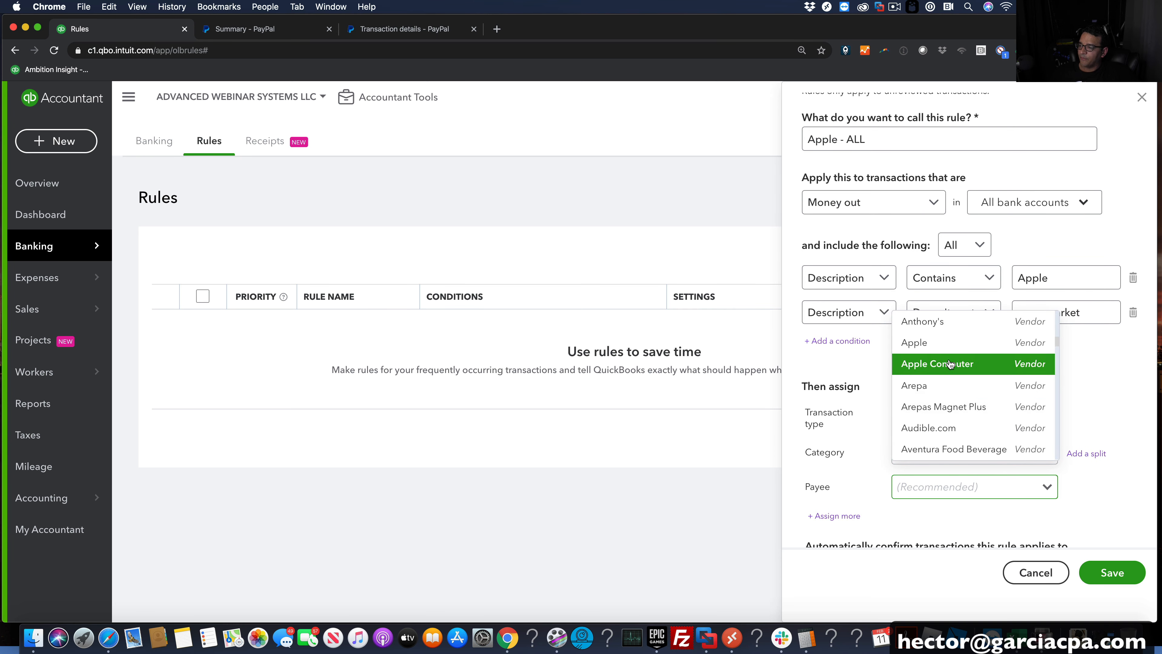
left_click(954, 364)
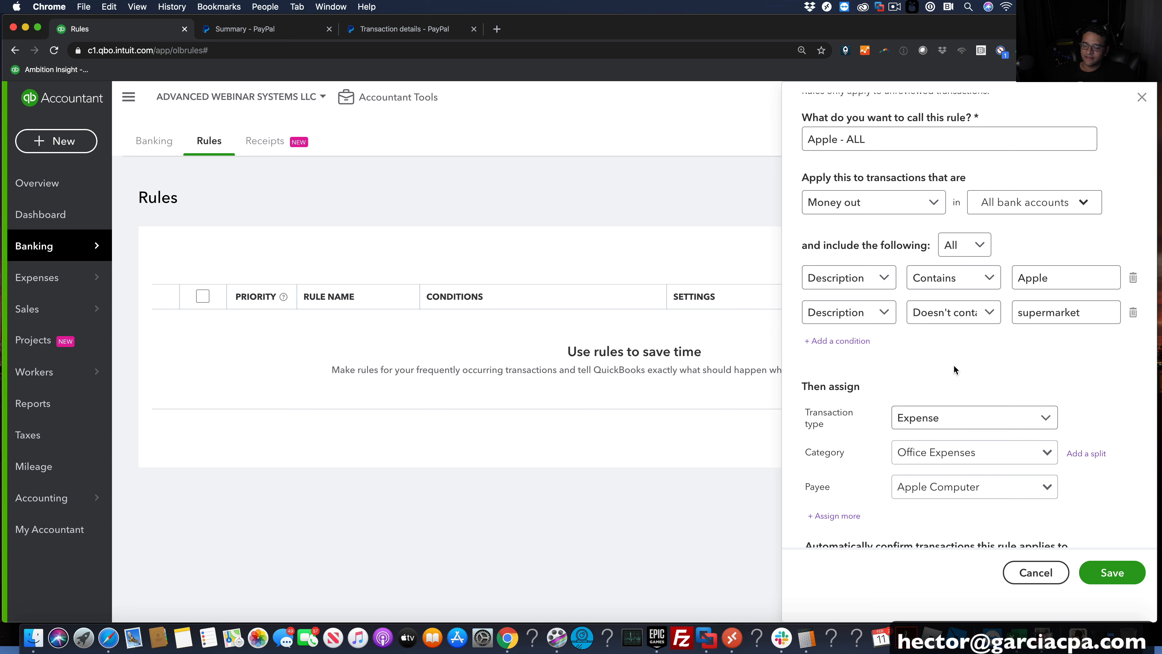
Try out the rule's additional memo assignment and clear it again
scroll(890, 383, "down", 1)
scroll(869, 428, "up", 1)
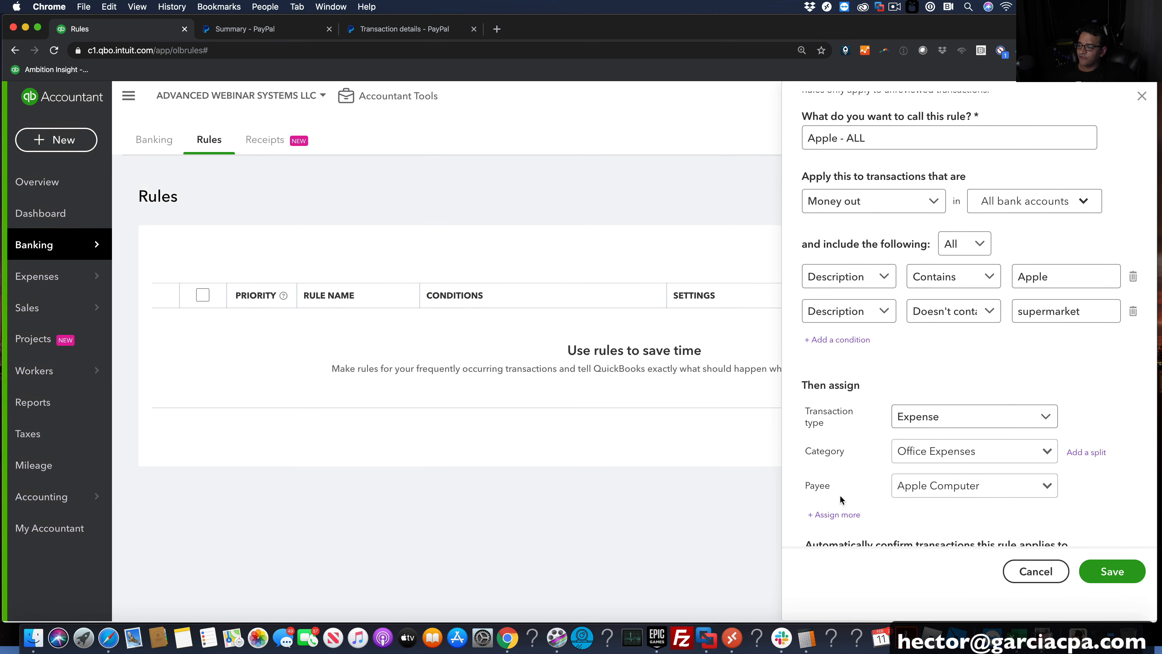
scroll(839, 517, "up", 2)
left_click(837, 515)
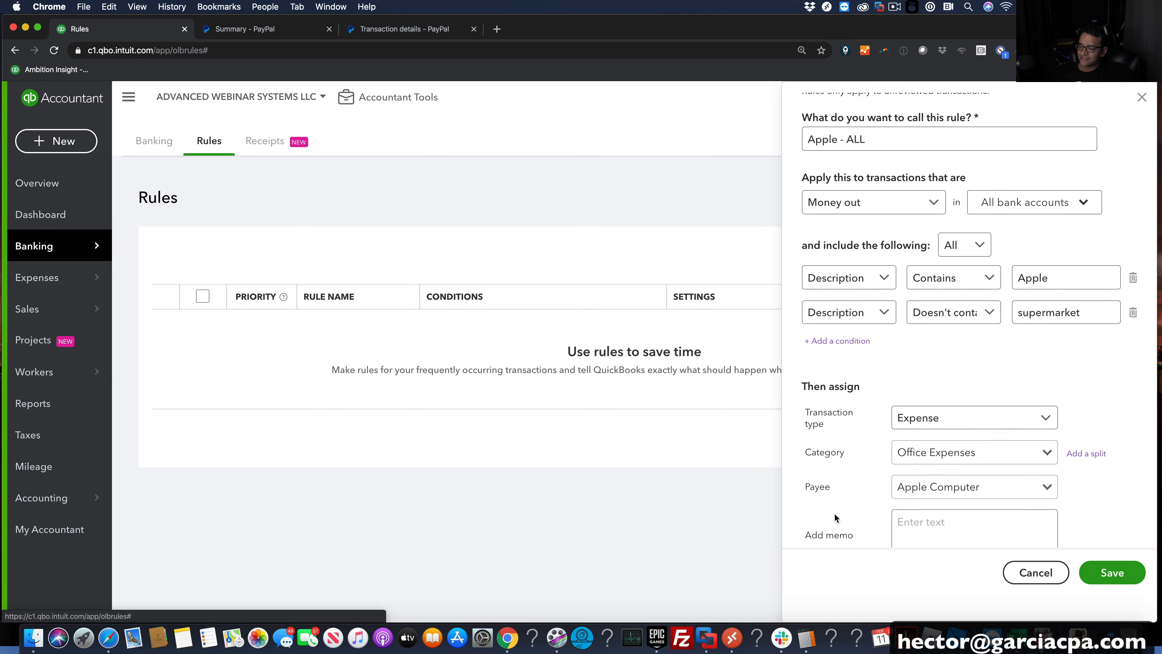
scroll(903, 499, "down", 2)
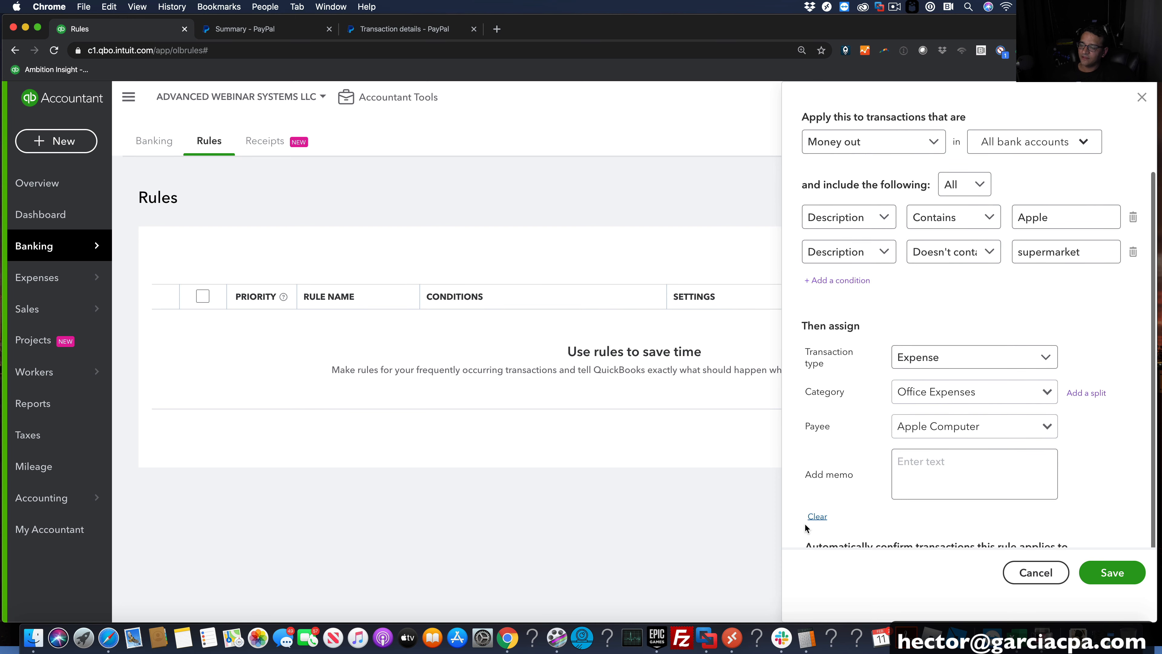
left_click(819, 518)
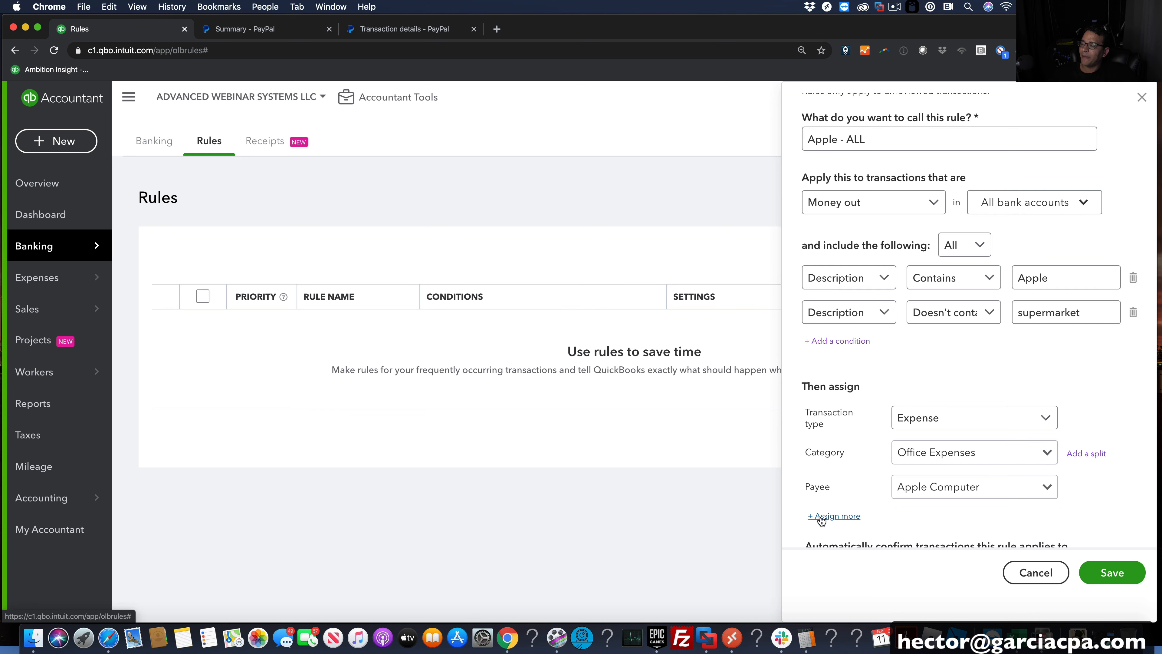
Try splitting the rule's category with the split method Amount ($), and remove the split lines again
left_click(1086, 453)
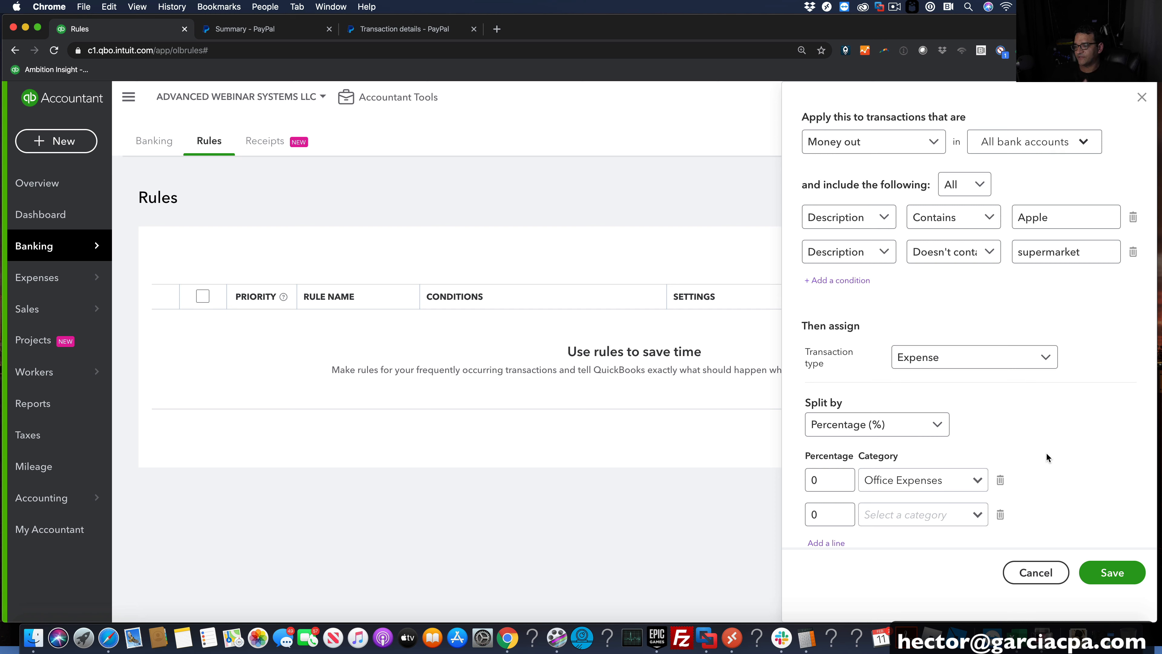
scroll(984, 458, "down", 2)
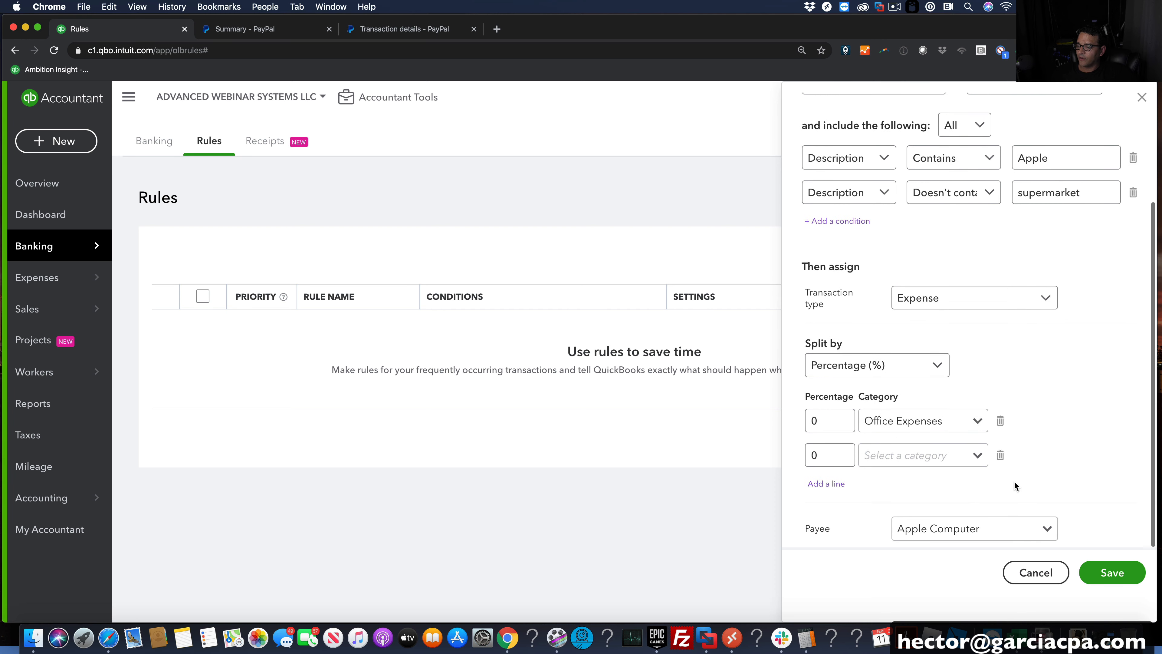
scroll(943, 483, "up", 2)
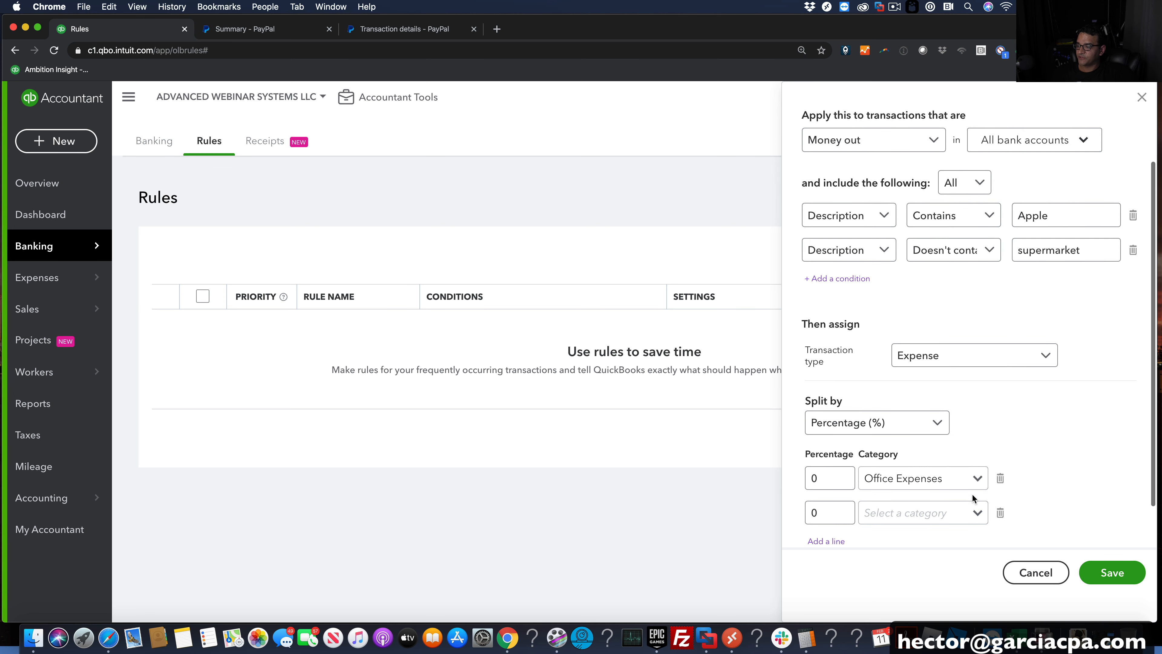
left_click(933, 421)
left_click(860, 476)
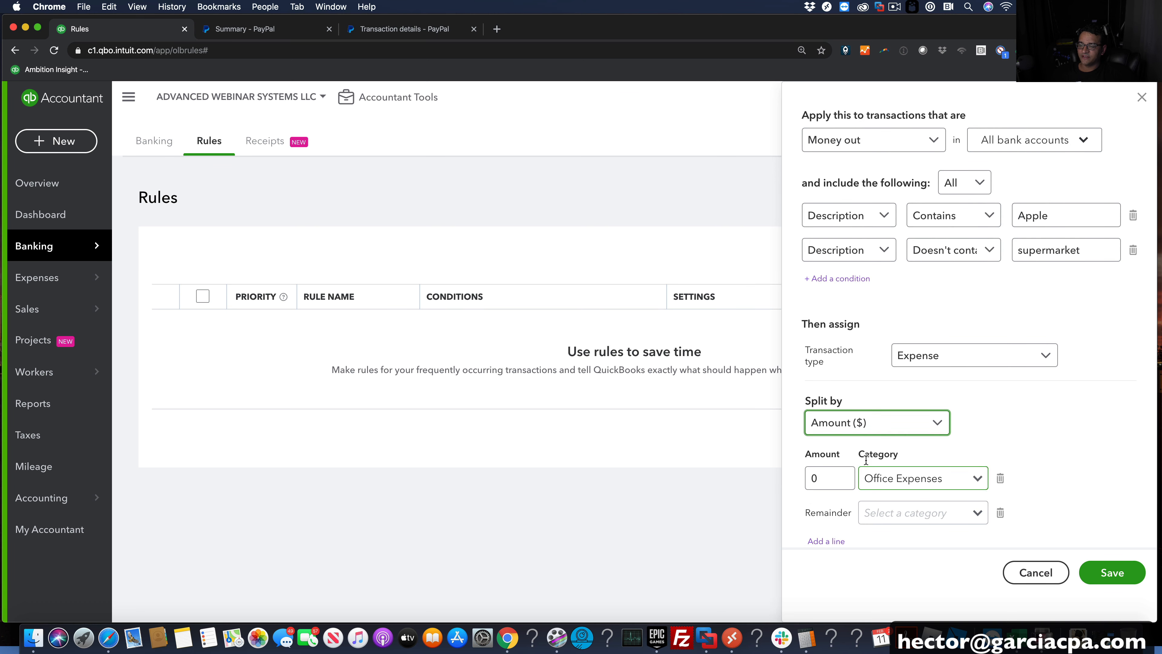
left_click(915, 425)
scroll(915, 426, "down", 3)
left_click(799, 458)
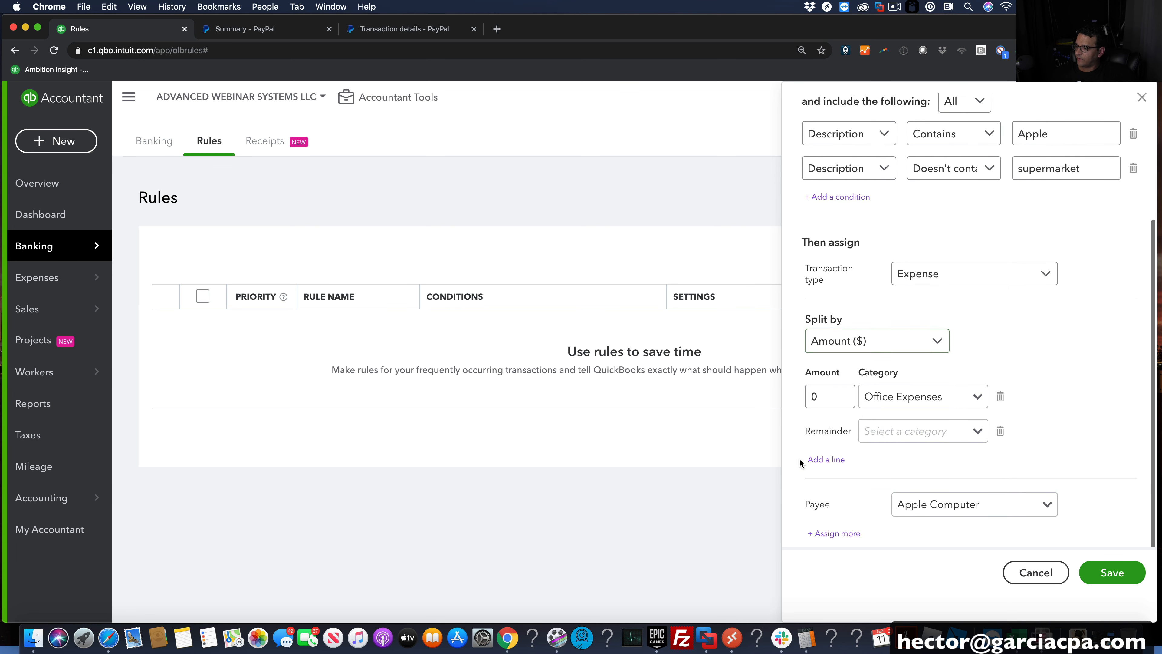
left_click(1001, 414)
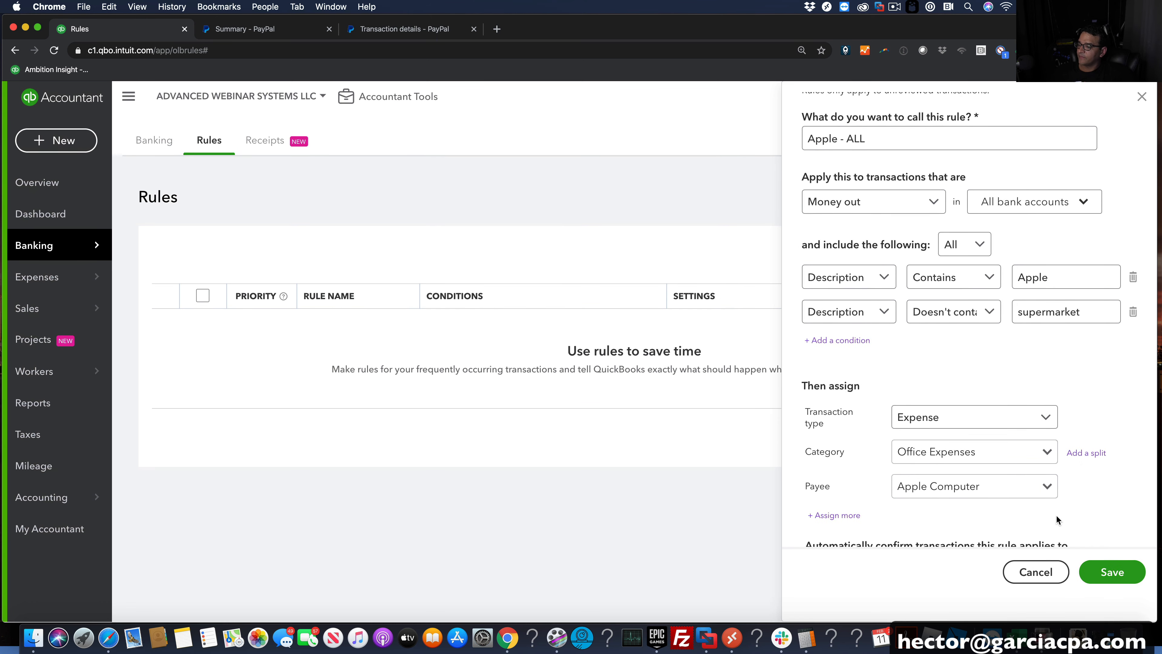
Show the optional memo field, leave it blank, and save the Apple - ALL rule
left_click(833, 515)
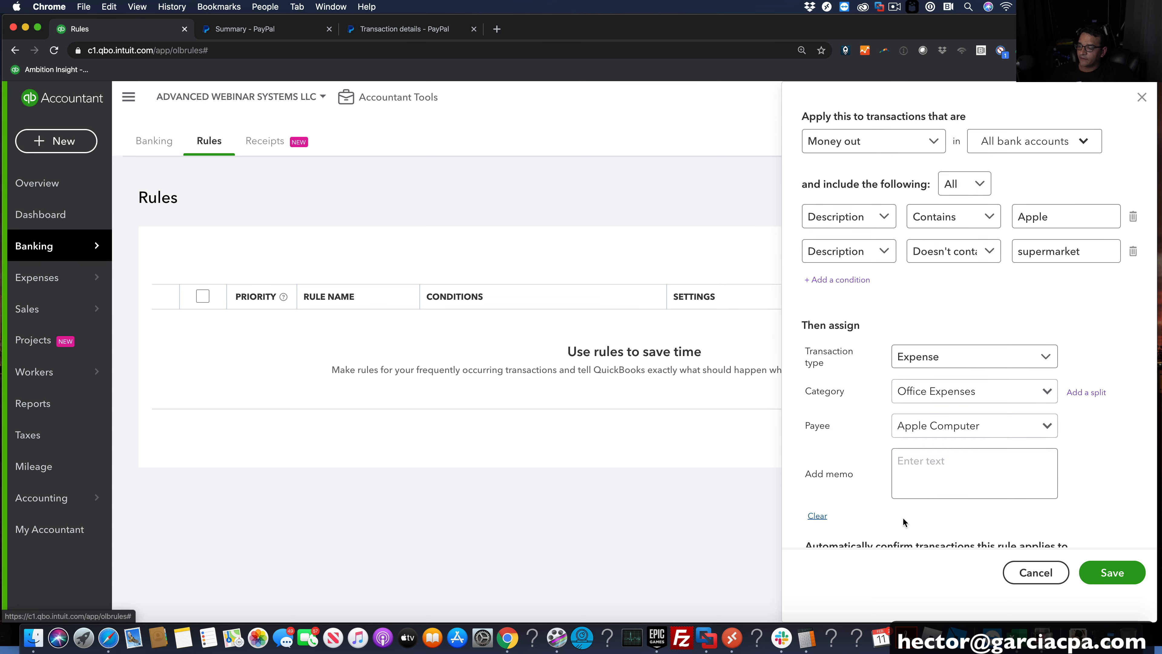
key("super+minus")
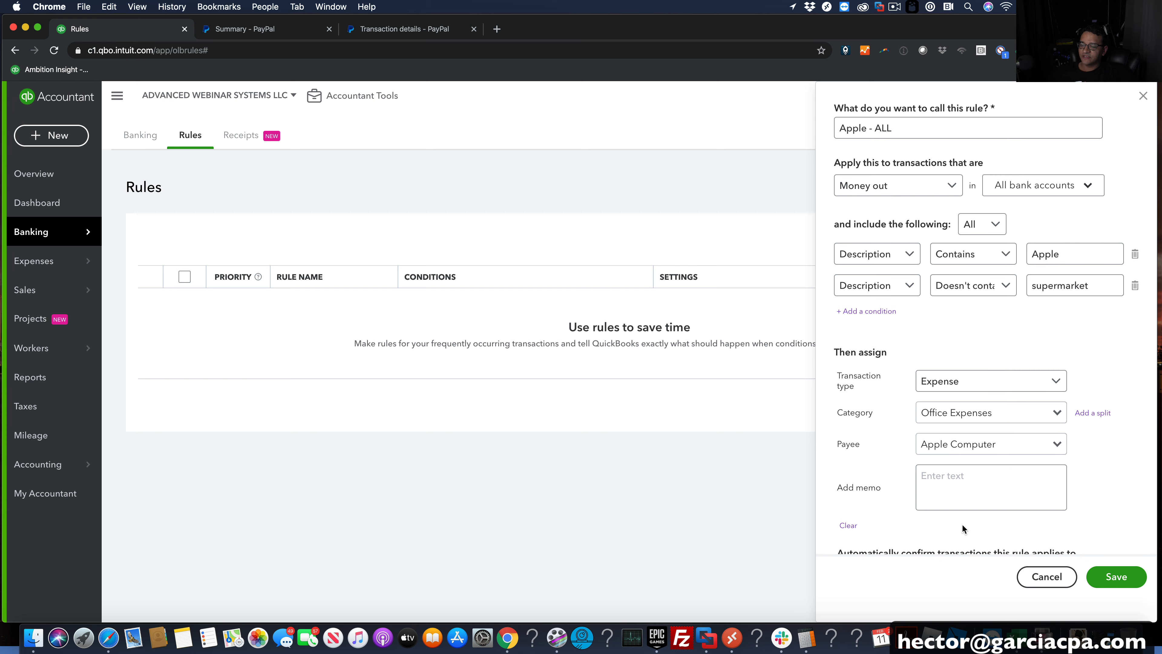
left_click(1122, 575)
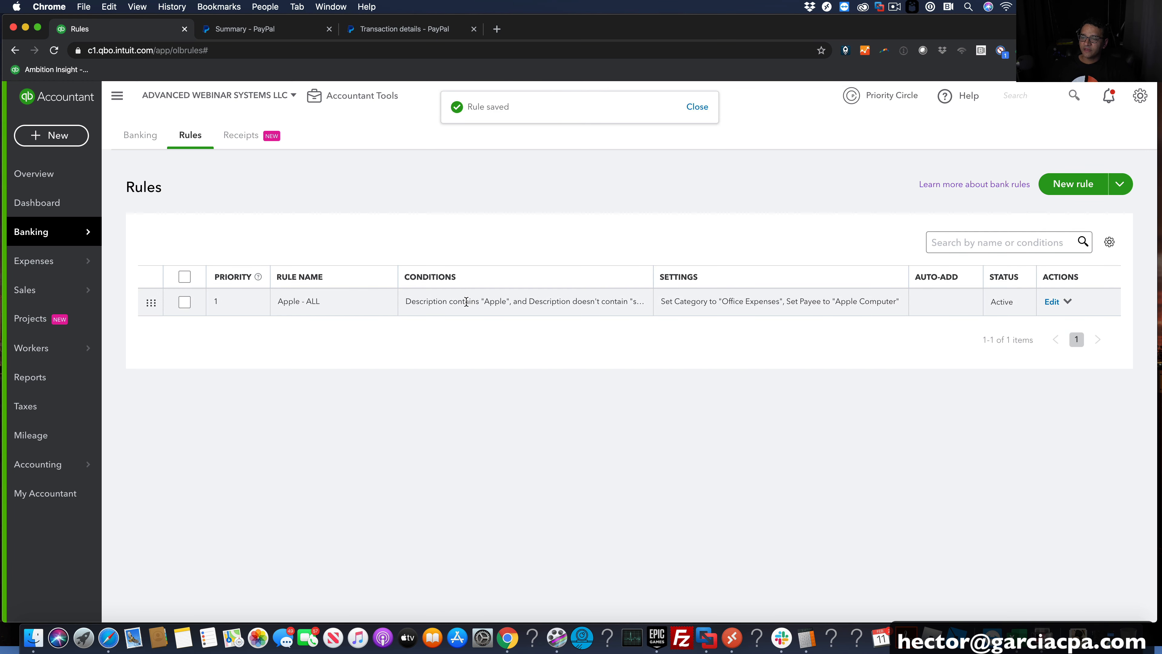
Review the name, conditions and settings of the saved Apple - ALL rule in the rules list
left_click_drag(280, 303, 331, 303)
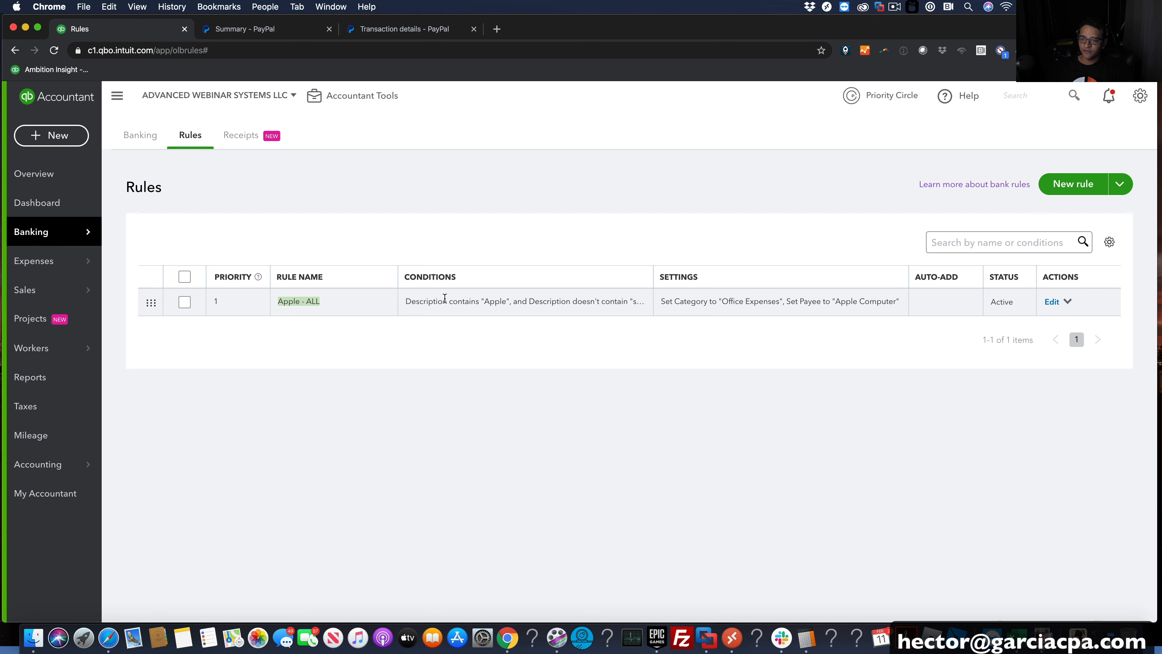
left_click_drag(406, 301, 611, 302)
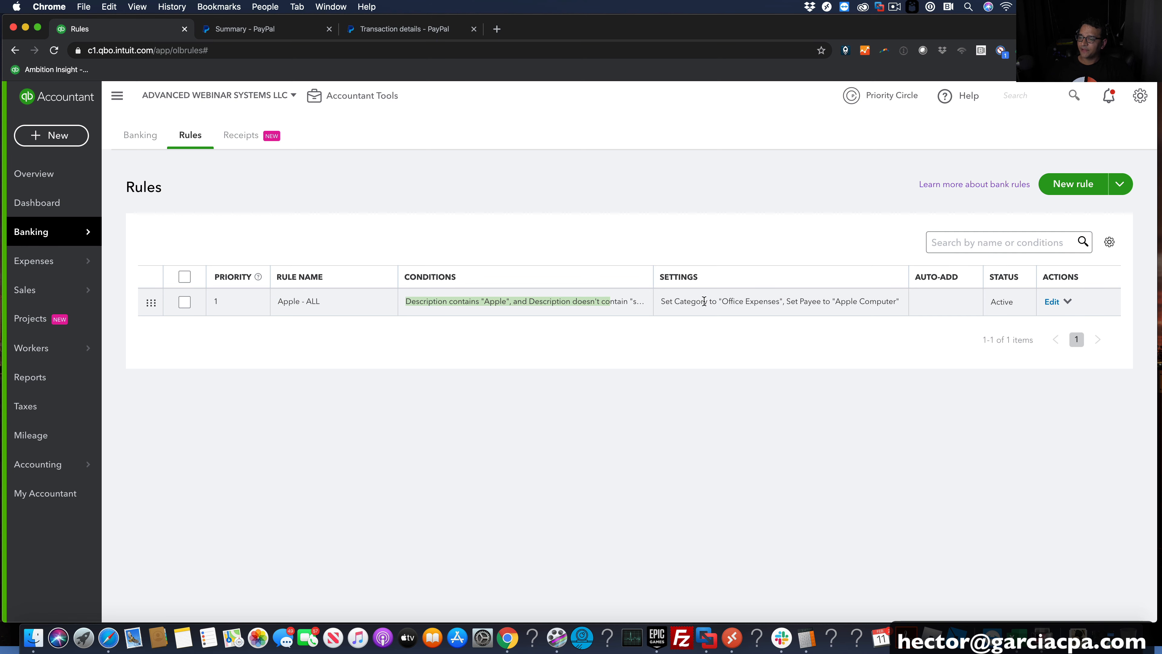
left_click(673, 301)
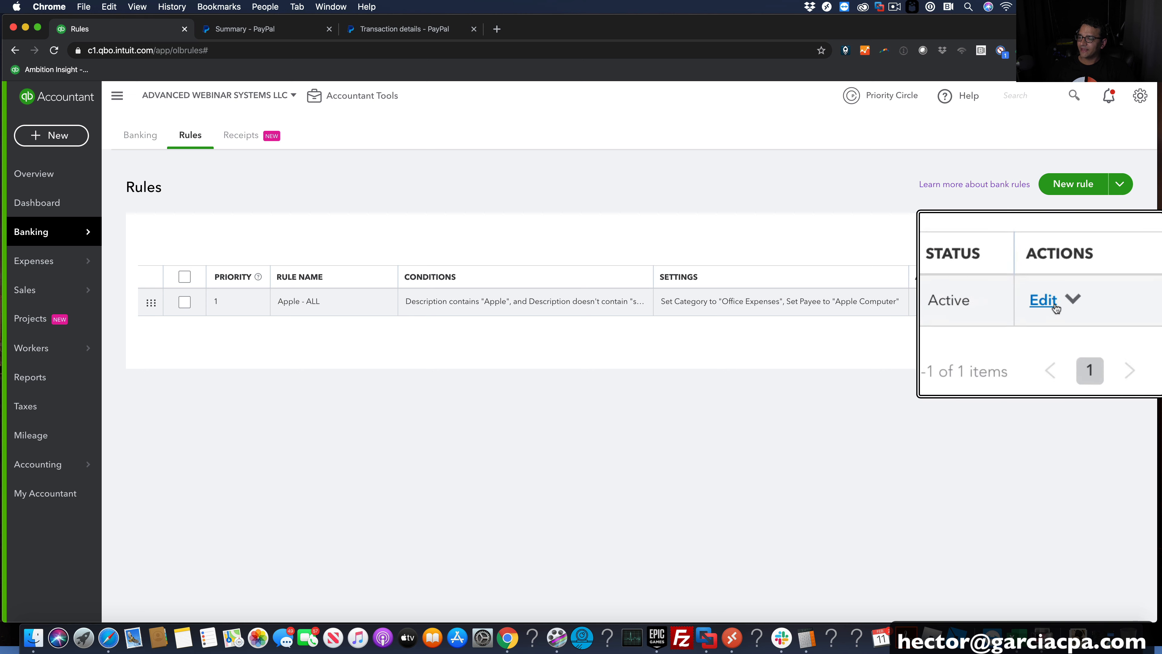
Examine the edit form of the Apple - ALL rule and the other actions available for it
left_click(1052, 302)
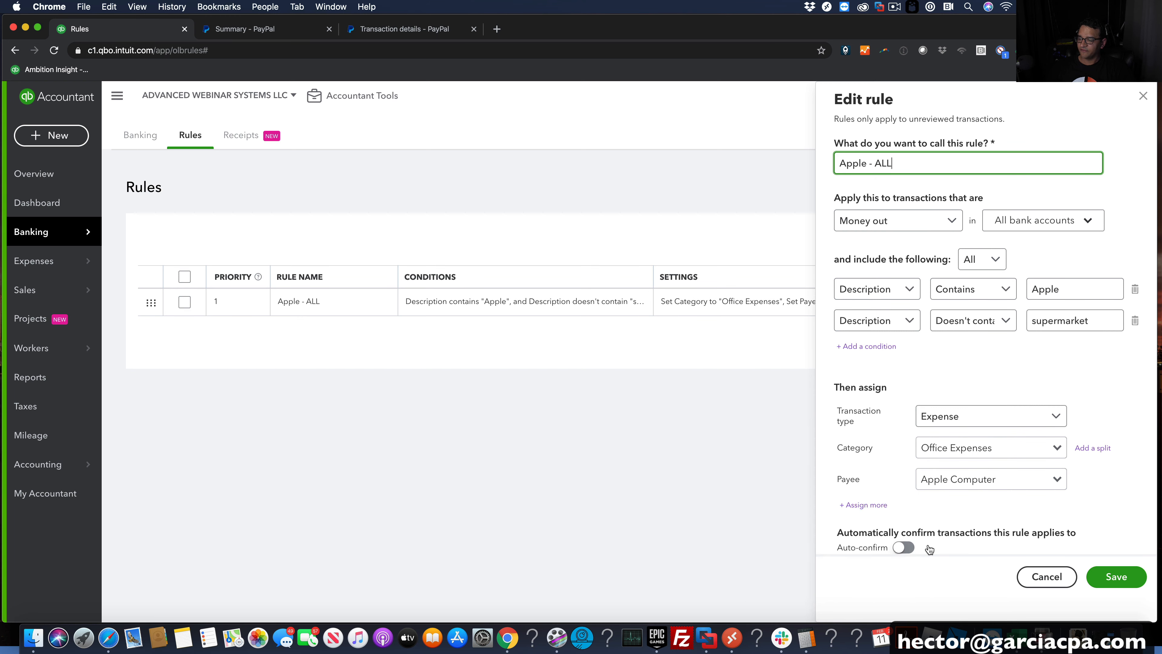
left_click(1038, 577)
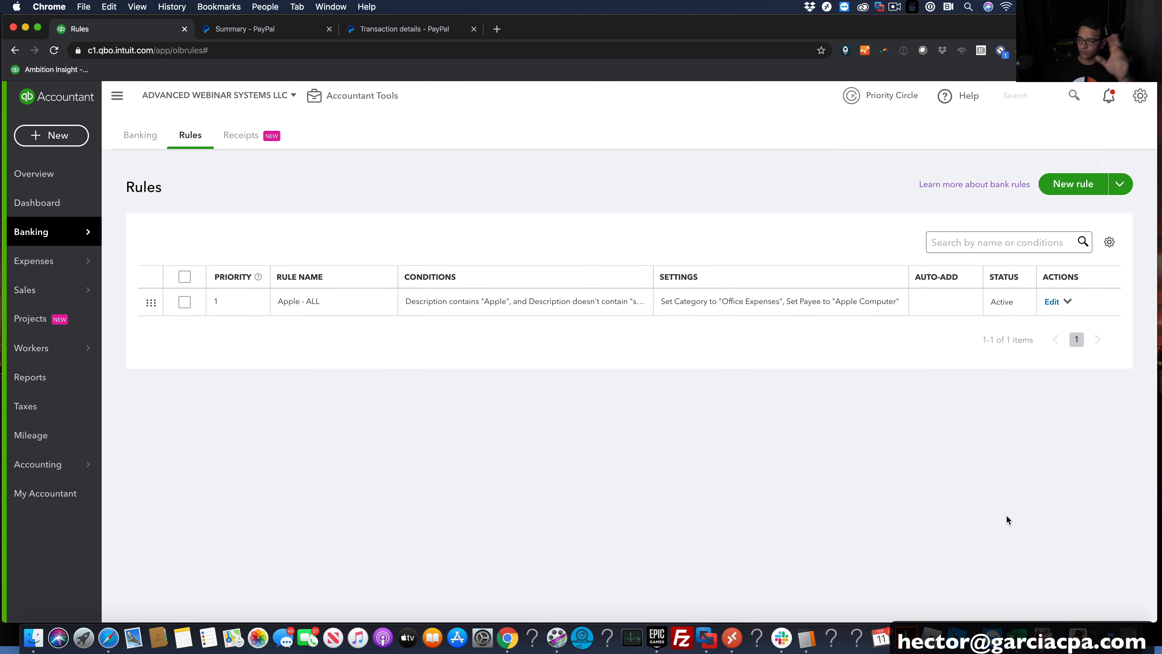
left_click(1069, 302)
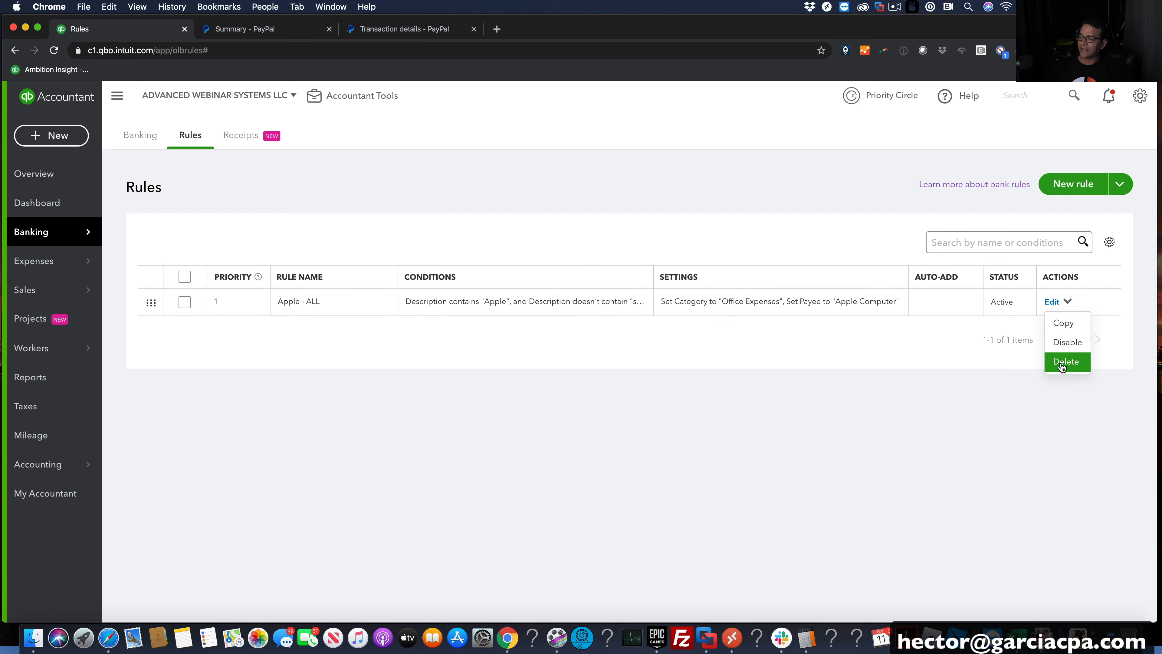
left_click(847, 349)
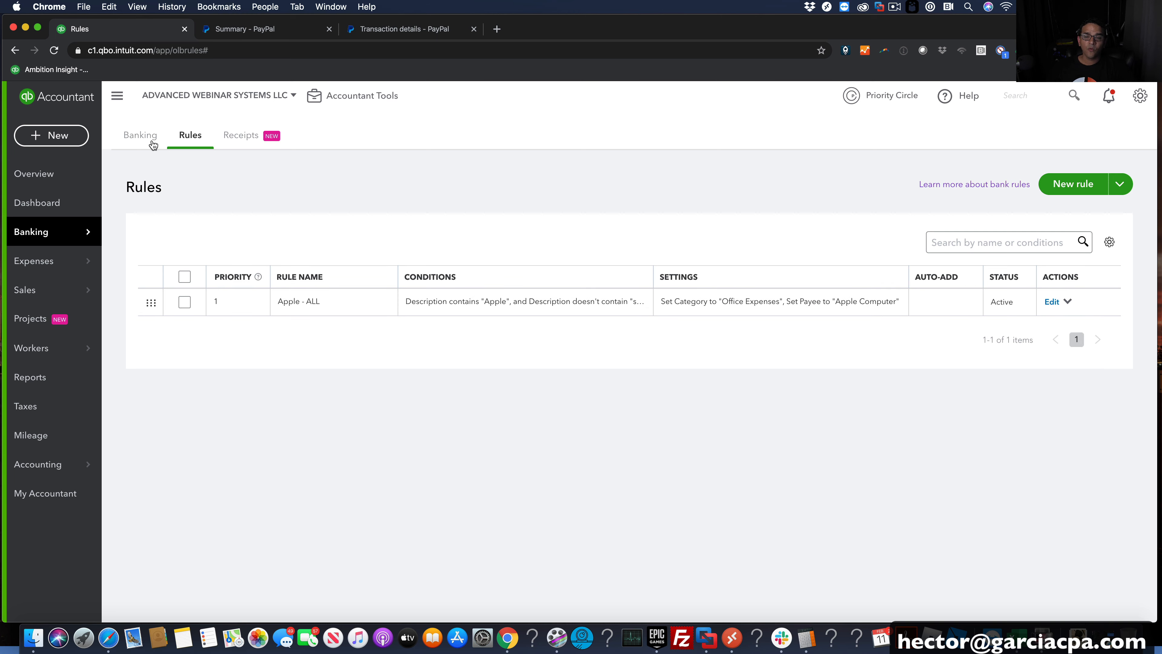
Return to the bank transactions for review and examine how the new rule categorizes the Apple entries
left_click(143, 137)
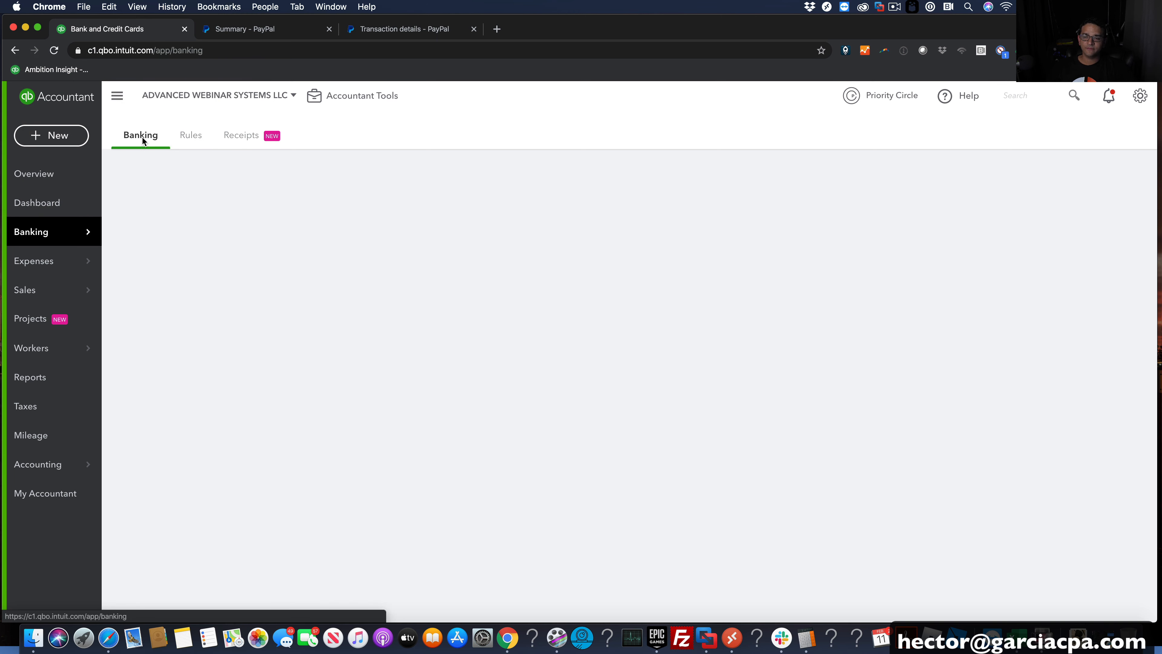
scroll(527, 364, "down", 2)
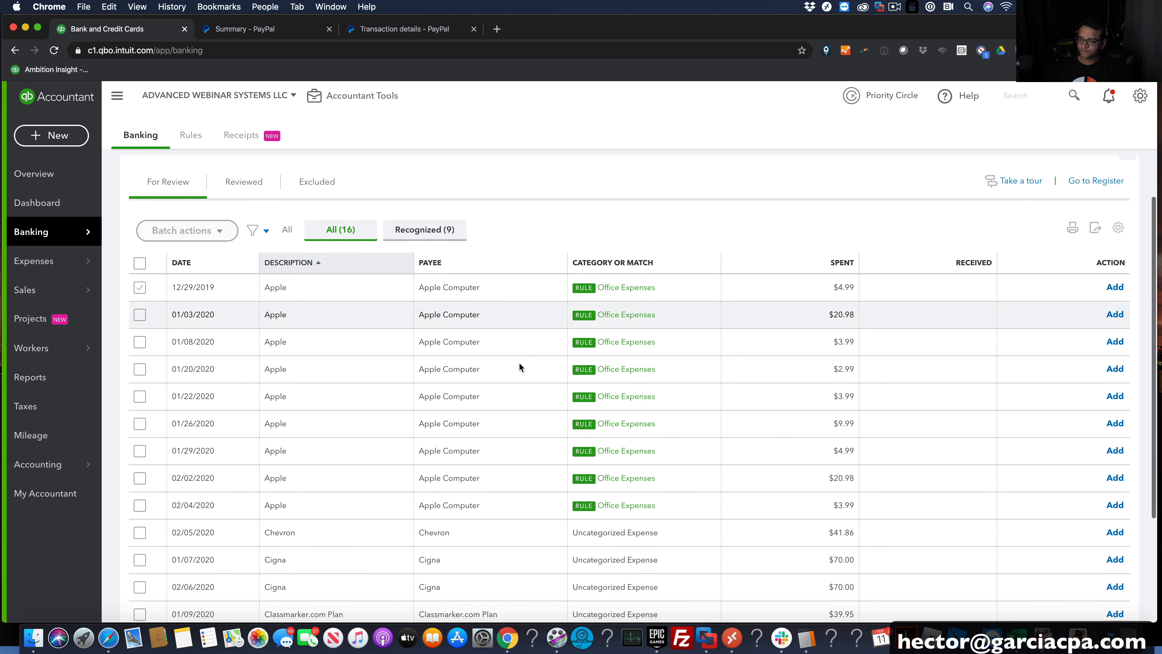
scroll(520, 366, "down", 1)
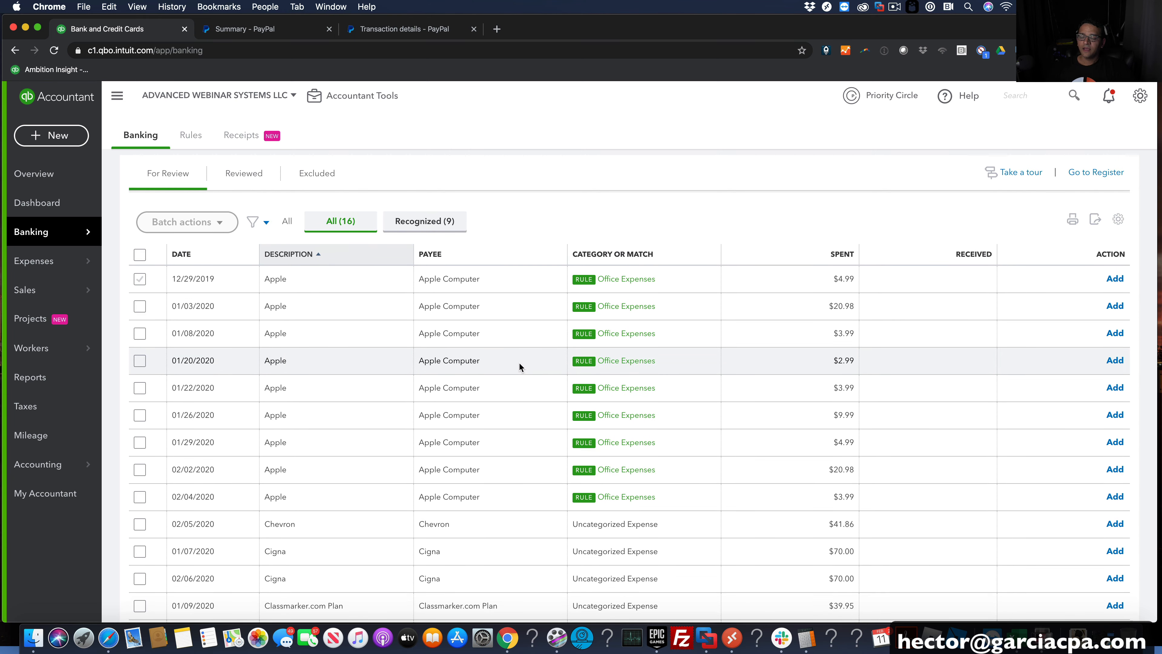
scroll(520, 364, "down", 2)
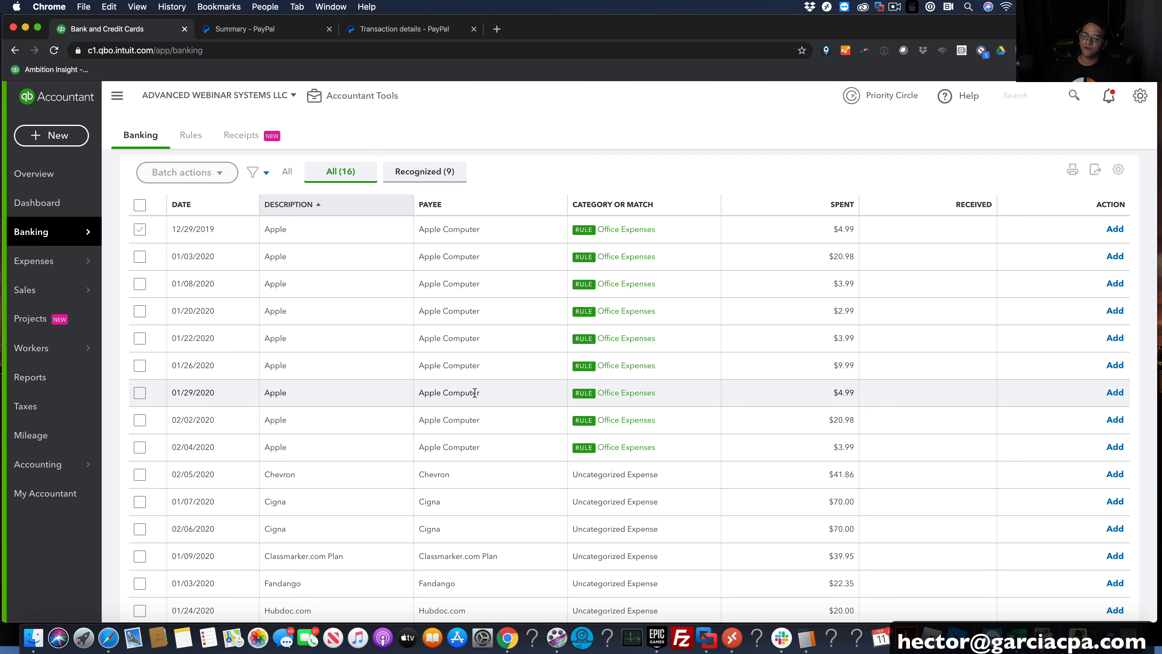
scroll(495, 394, "down", 2)
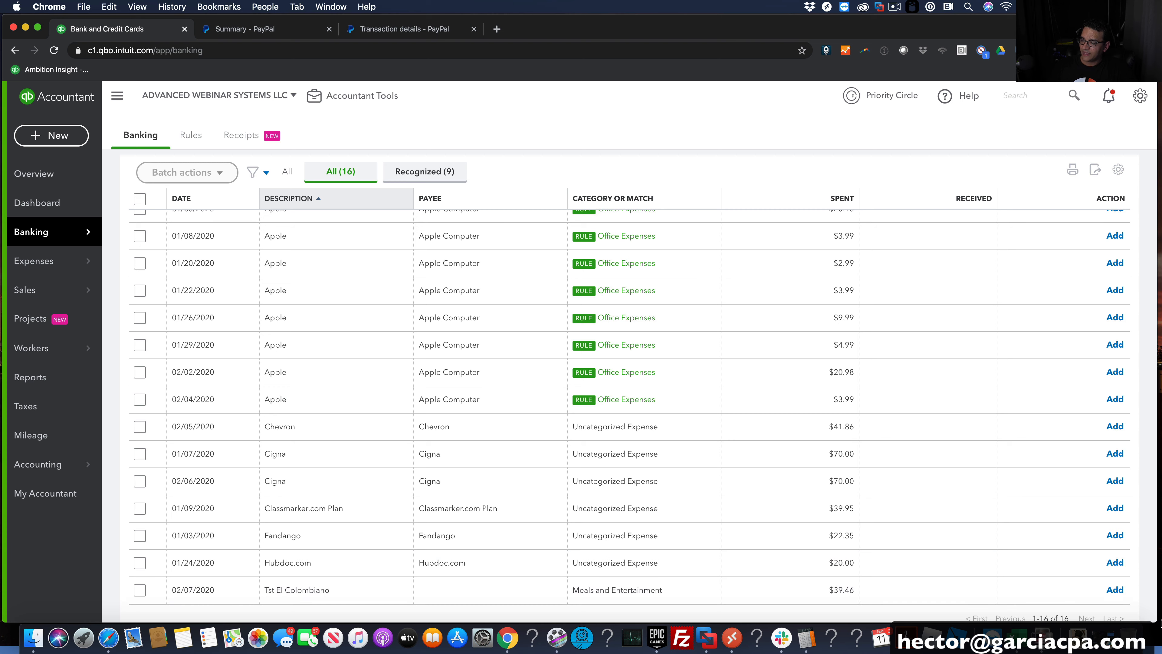
Narrow the browser window to about half the screen width and close both PayPal tabs
left_click_drag(1154, 620, 629, 619)
left_click(965, 398)
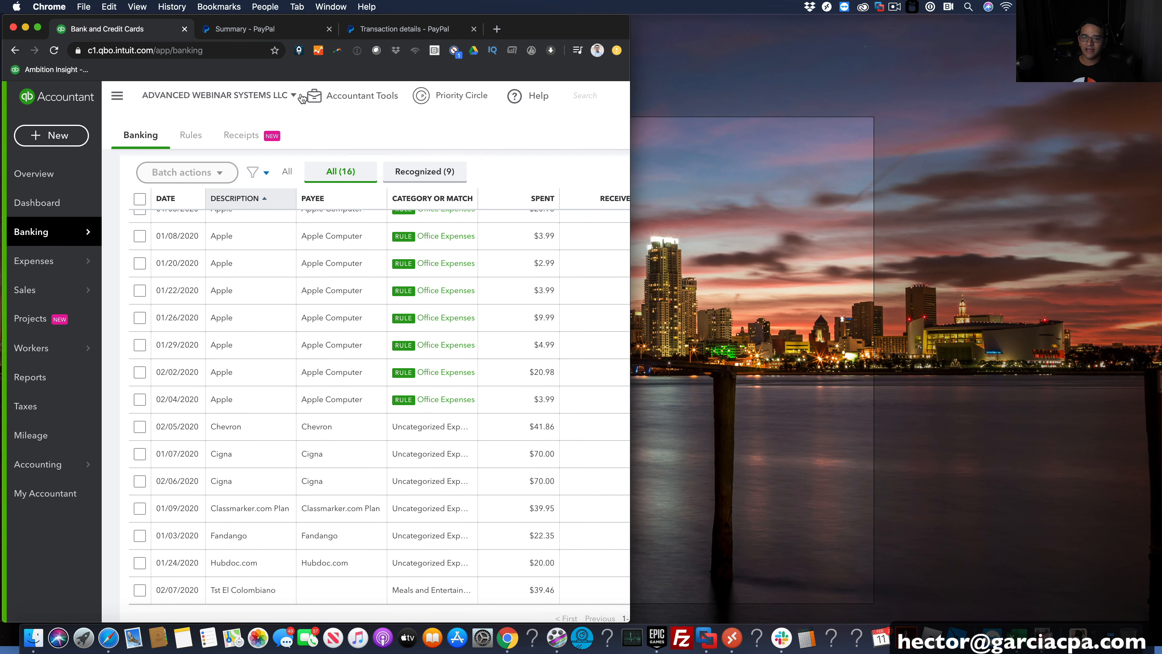
left_click(330, 31)
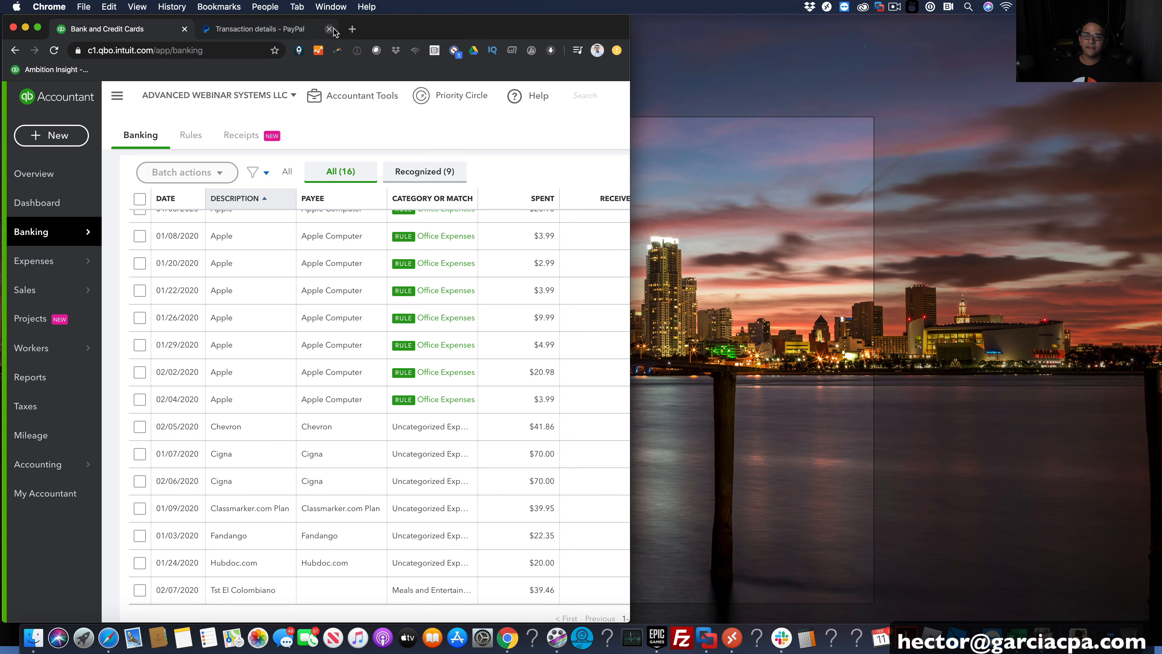
left_click(330, 30)
Duplicate the Bank and Credit Cards tab into a separate window beside the original and dismiss the GoToMeeting for Google Calendar extension prompt
right_click(108, 31)
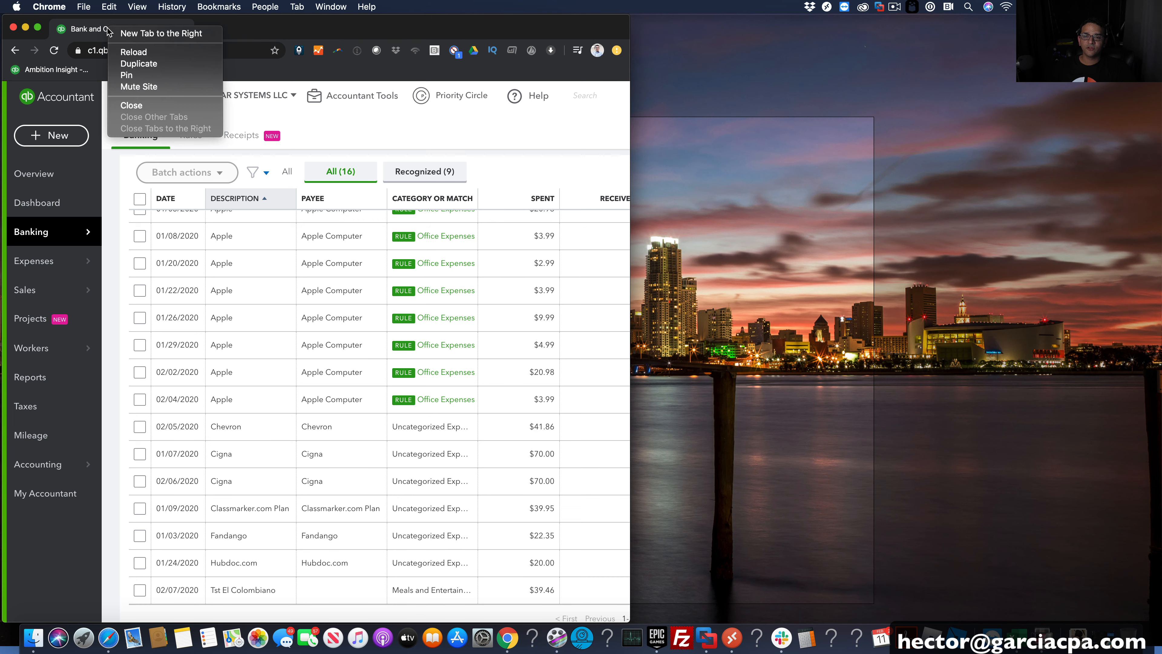
left_click(139, 64)
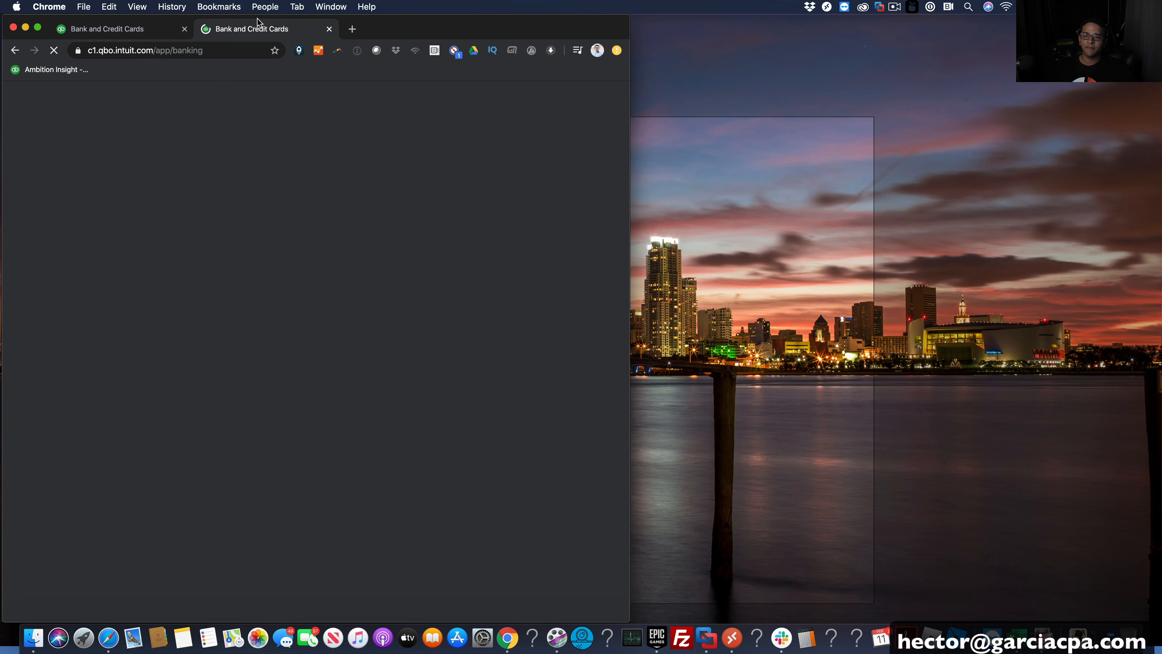
left_click_drag(224, 32, 621, 29)
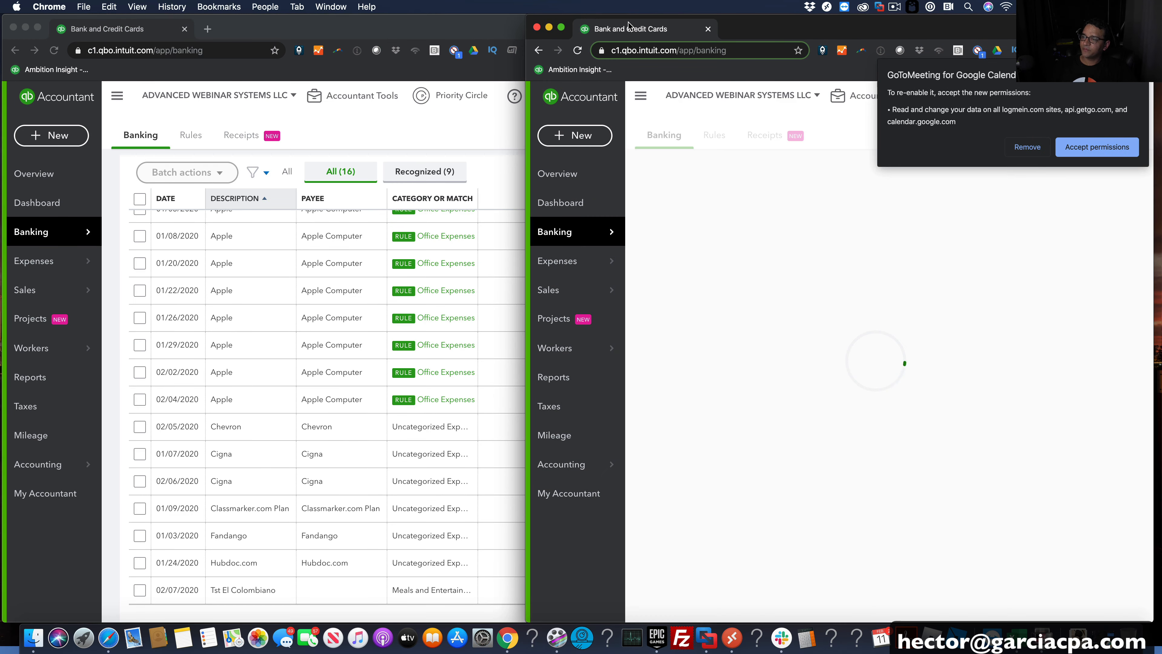
left_click(1025, 146)
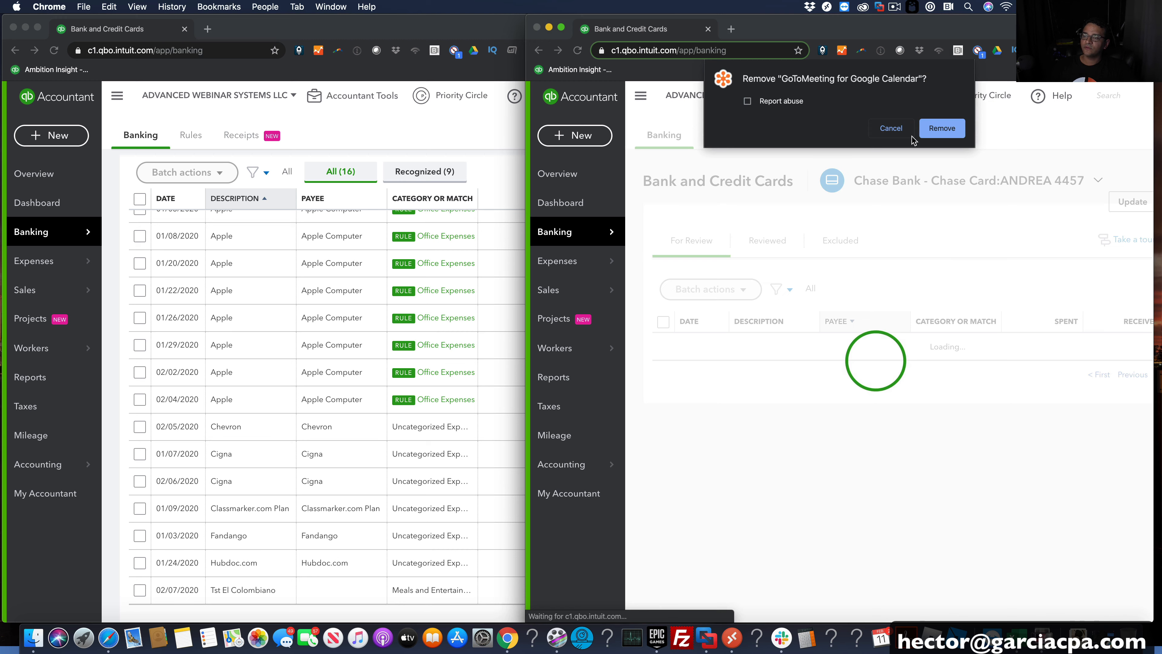
left_click_drag(527, 19, 632, 12)
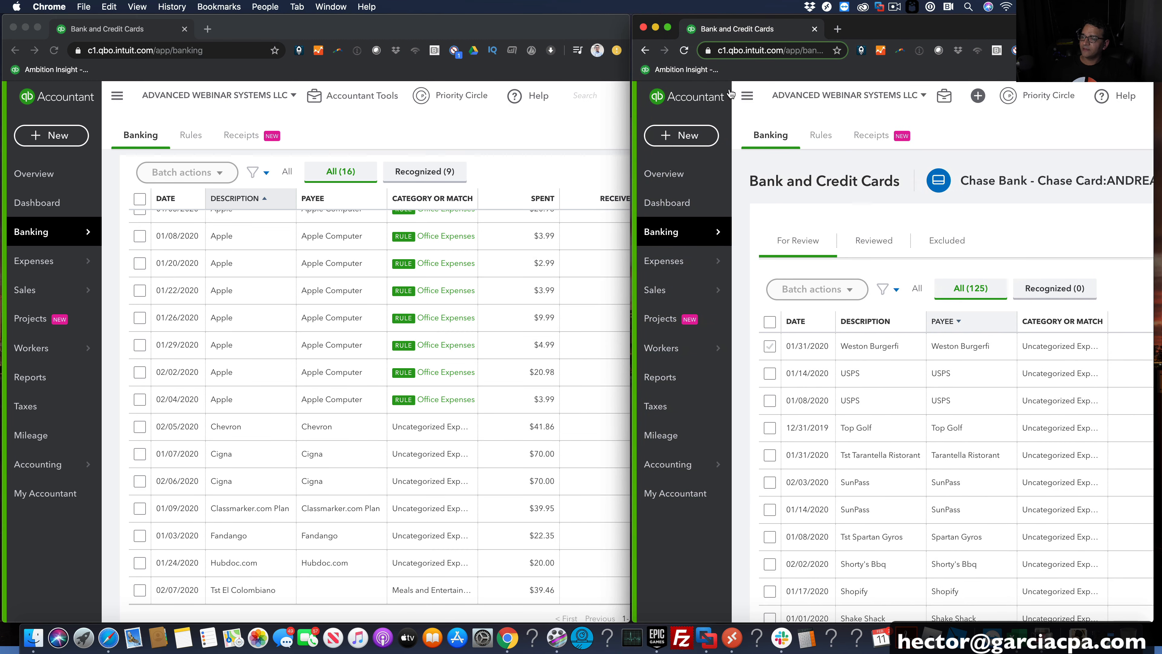
Show the bank rules list in the second window, collapse its navigation sidebar and dismiss the blank rule form
left_click(821, 135)
left_click(1075, 184)
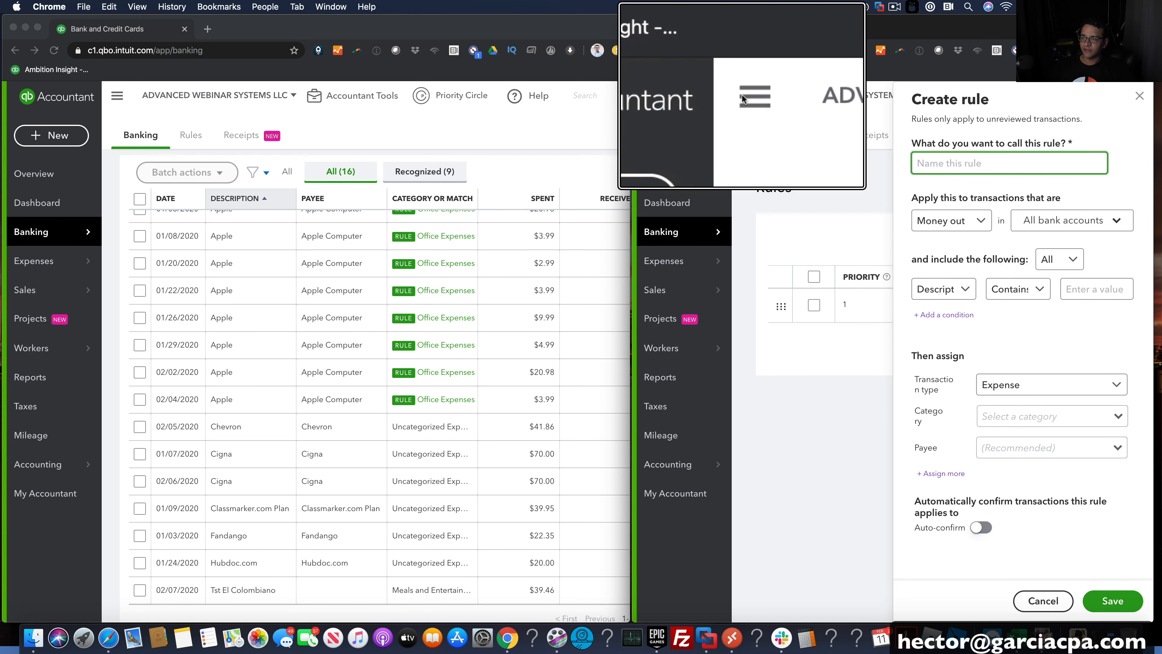
left_click(744, 97)
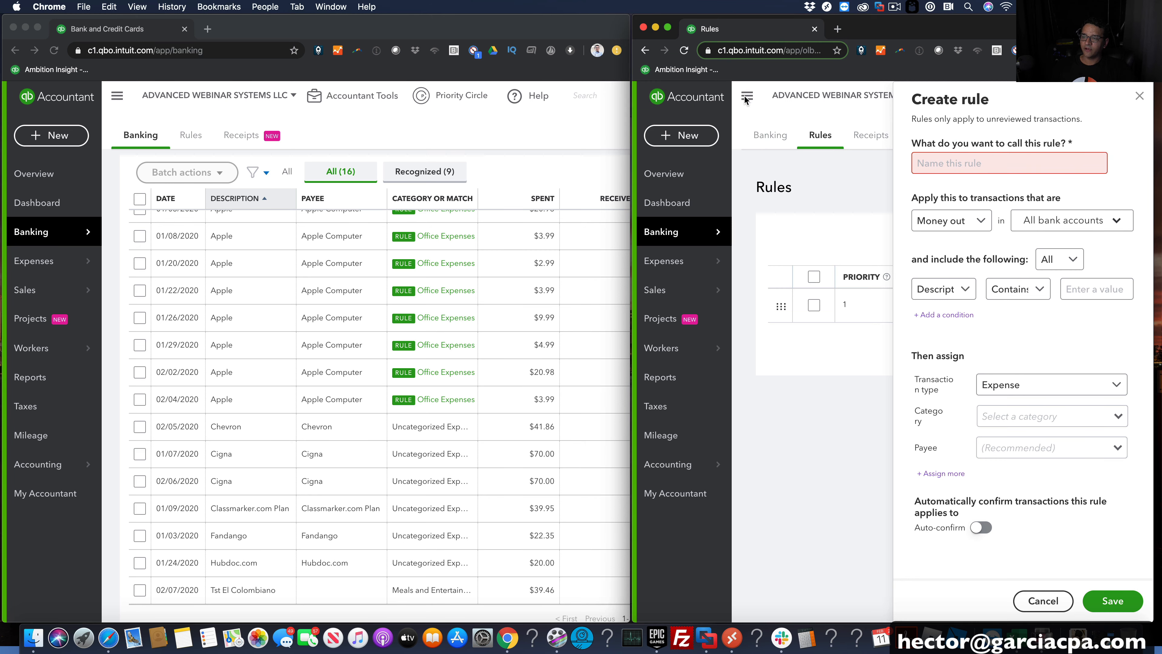
left_click(1140, 96)
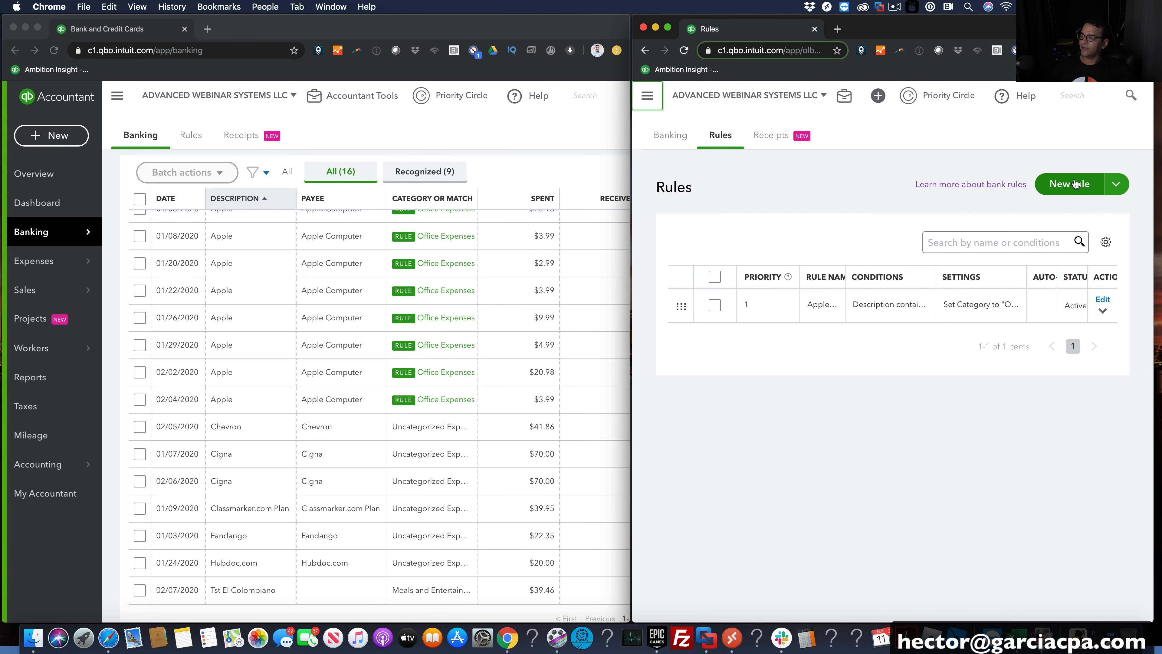
Start a money-out rule named Chevron for all bank accounts, with the condition that the description contains Chevron
left_click(1075, 184)
scroll(450, 299, "down", 2)
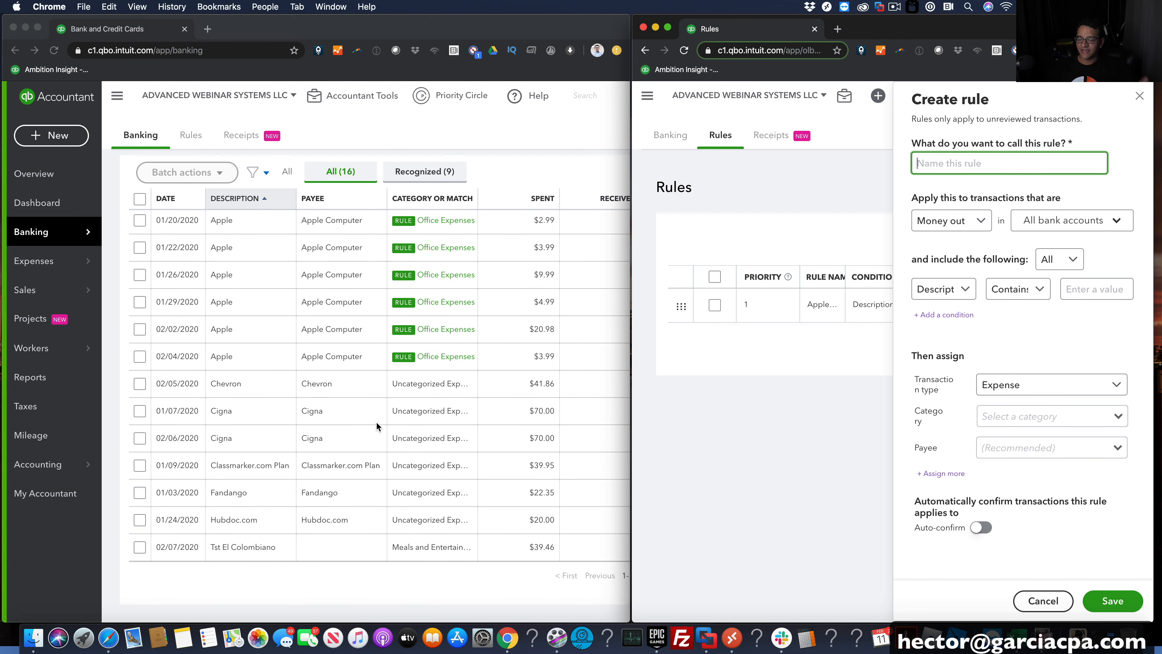
left_click(955, 165)
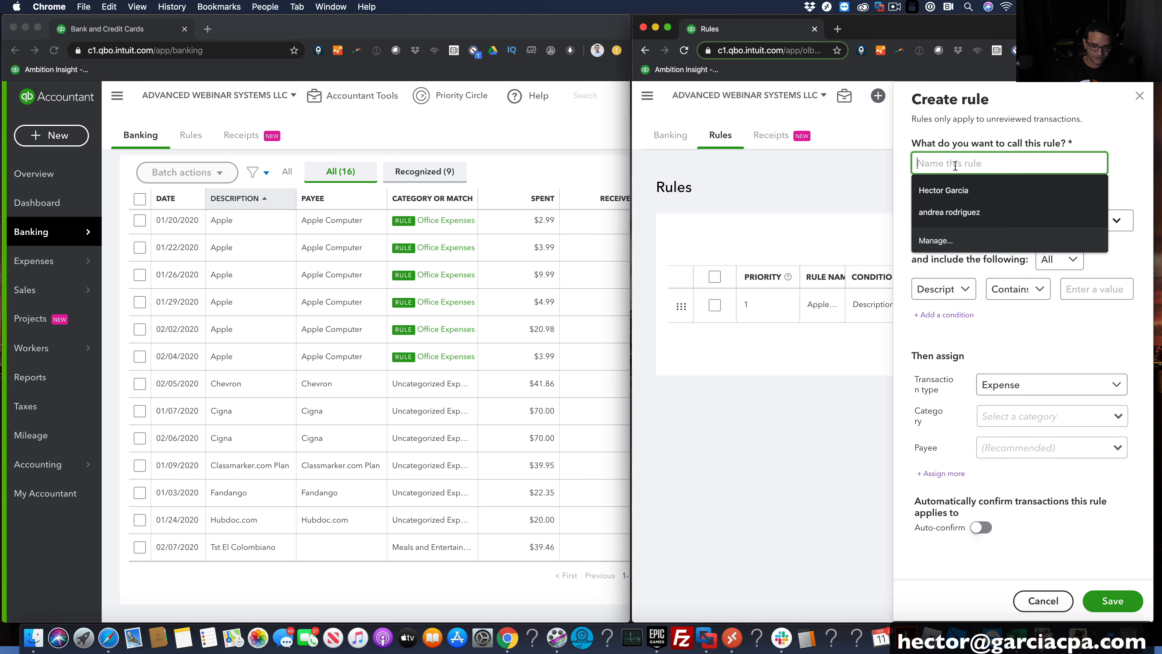
type("Chevron")
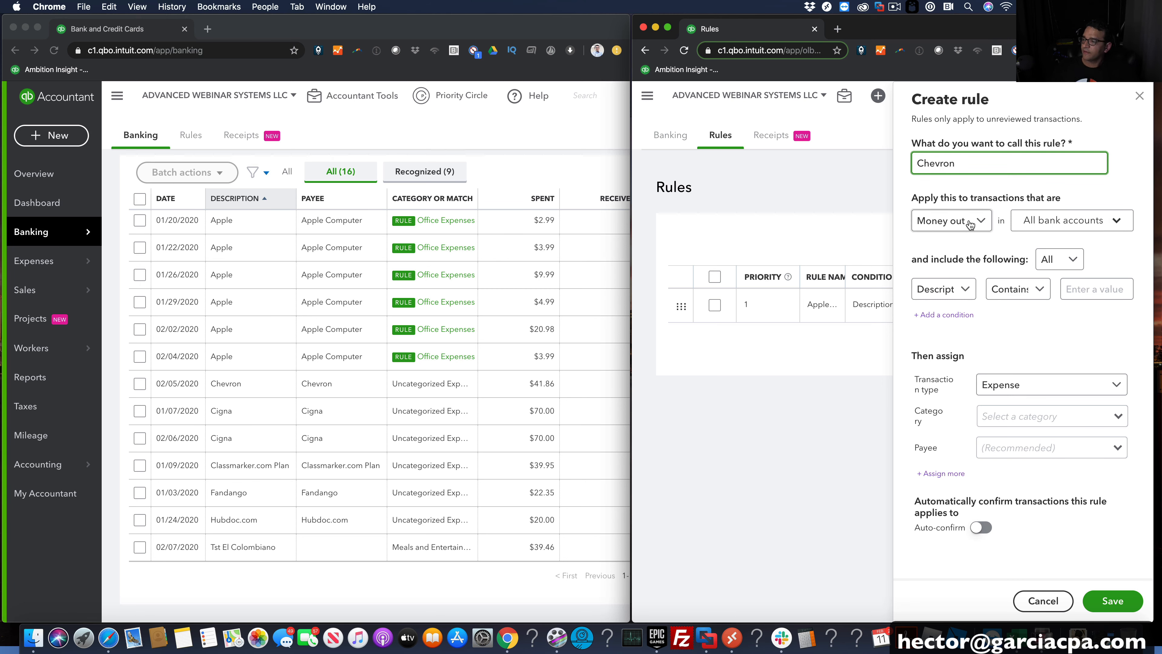
left_click(1066, 221)
left_click(969, 253)
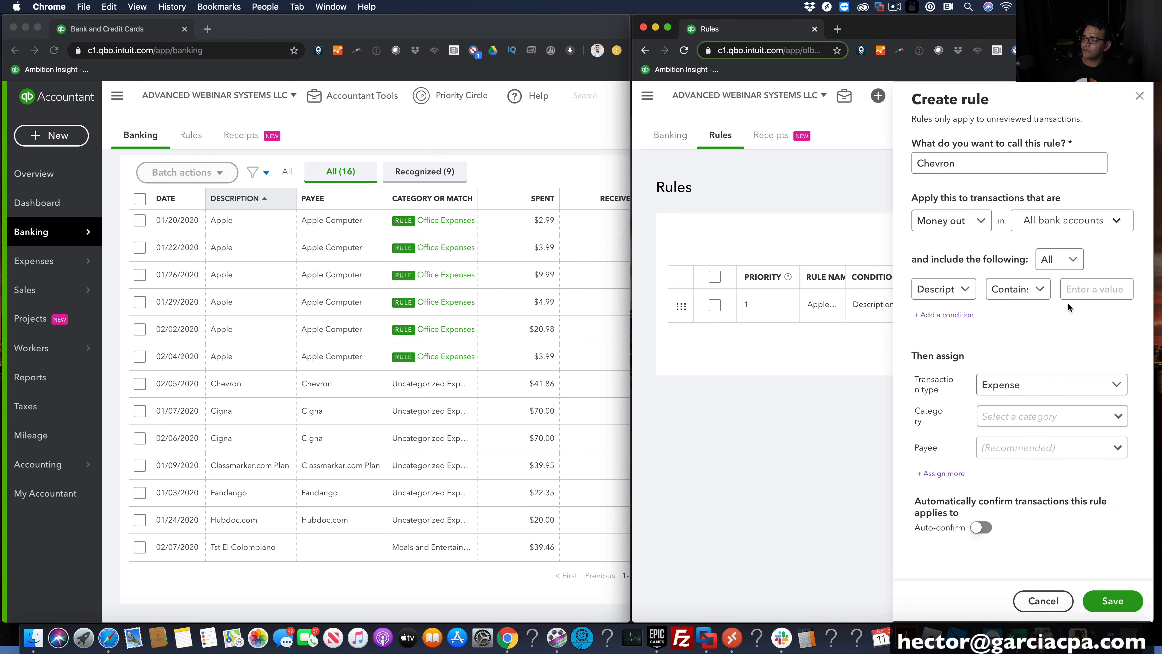
left_click(1091, 293)
type("Chevron")
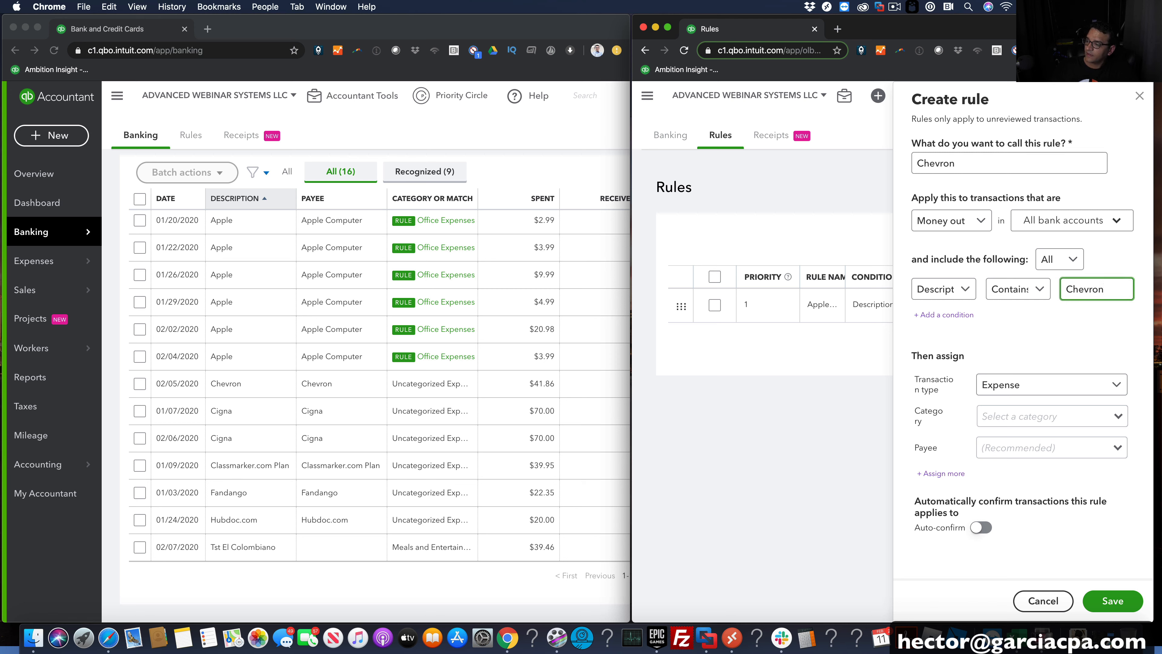
Assign the Auto Expenses category and the vendor Chevron as payee in the Chevron rule, and save it
left_click(1012, 424)
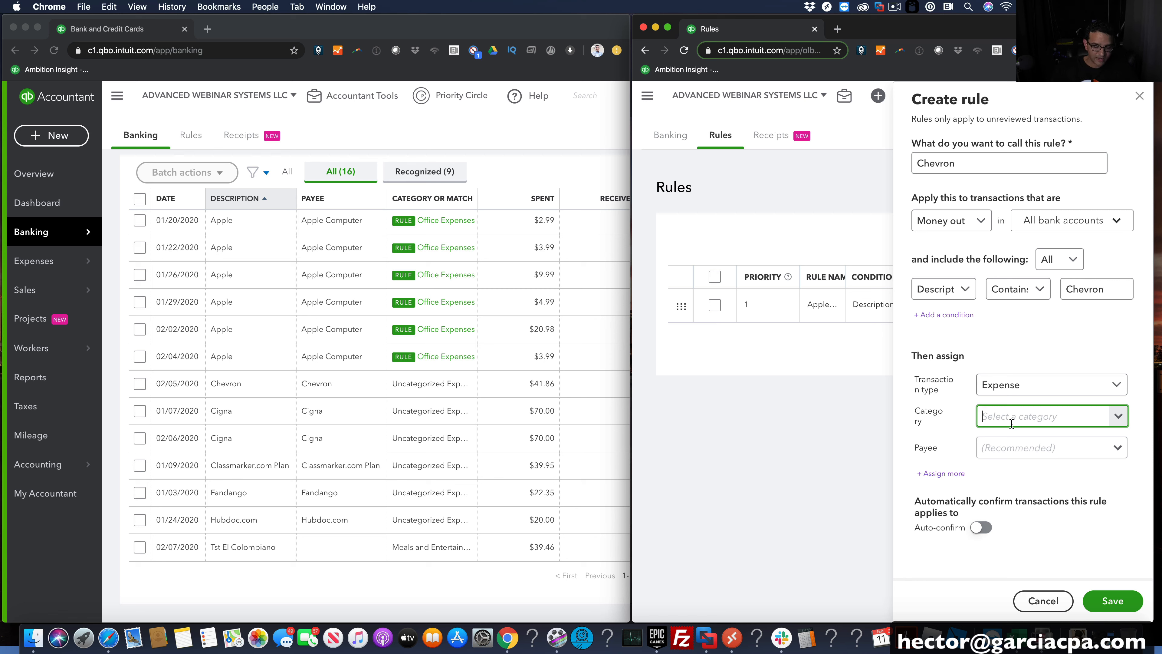
type("auto")
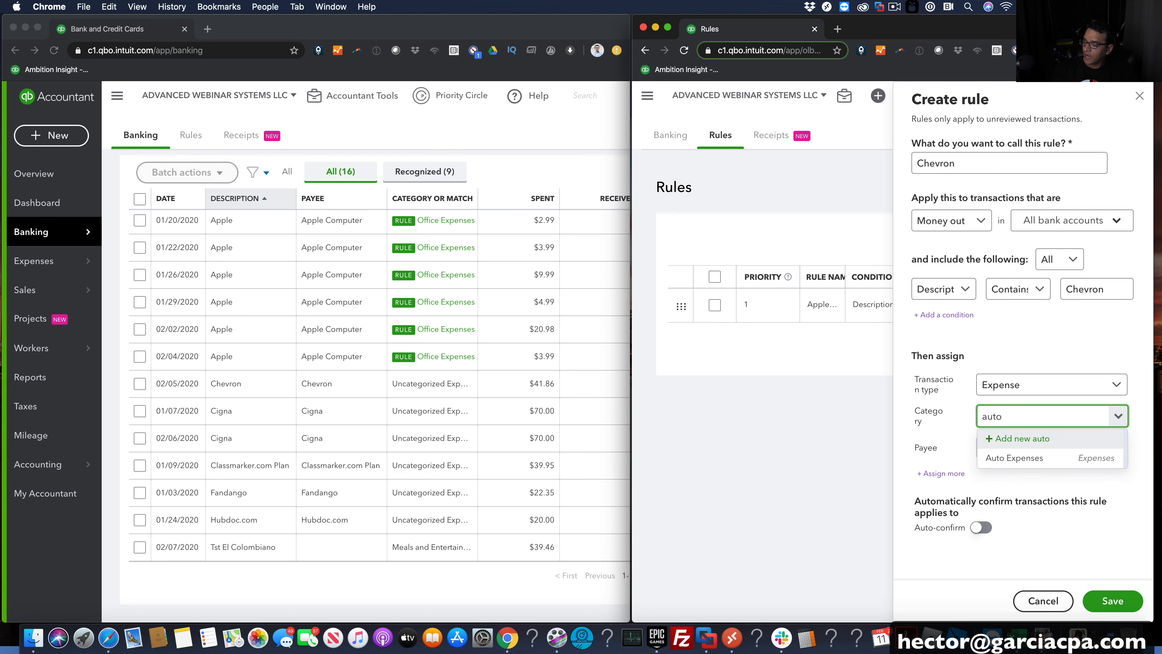
left_click(1027, 457)
left_click(1019, 447)
type("che")
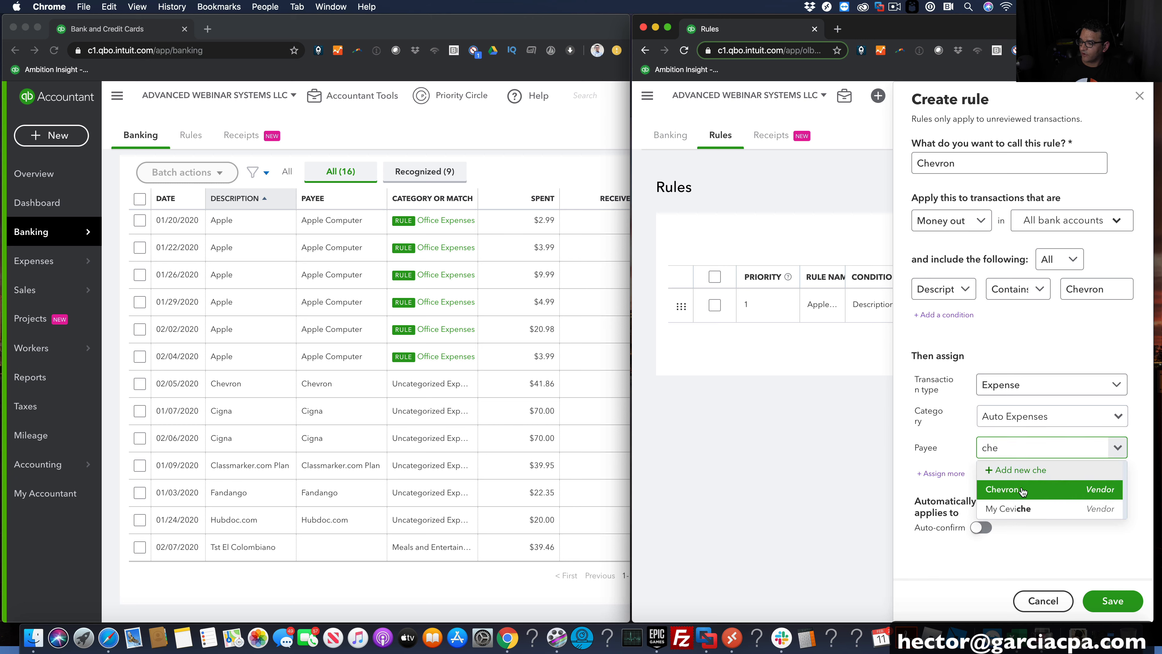
left_click(1022, 489)
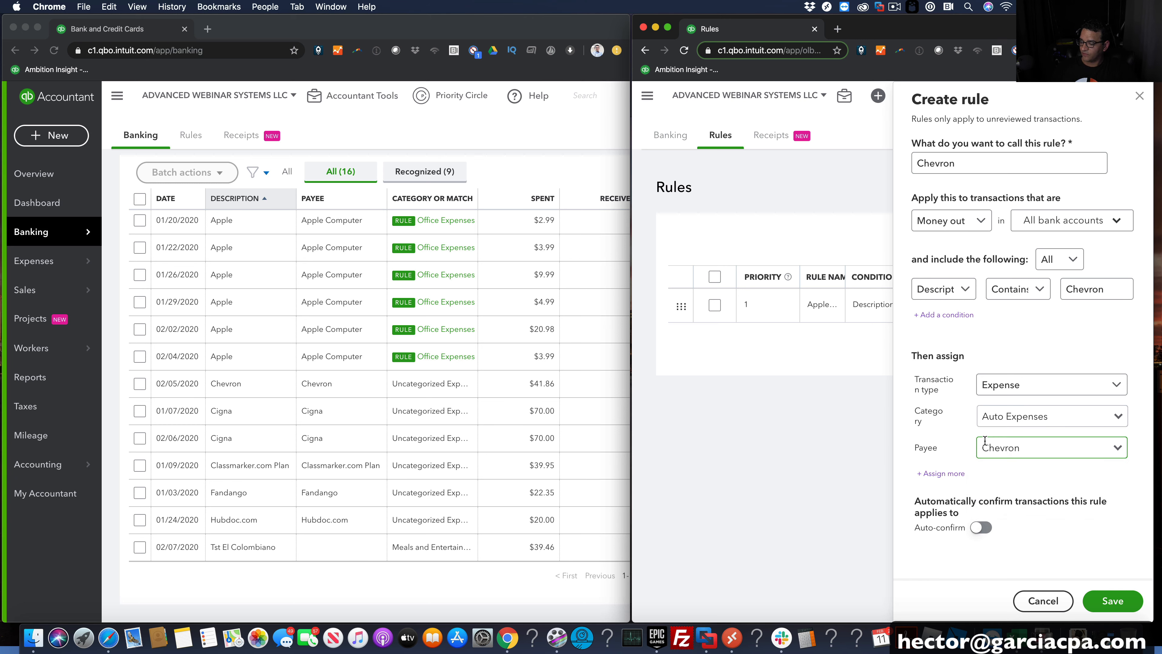
left_click(1115, 600)
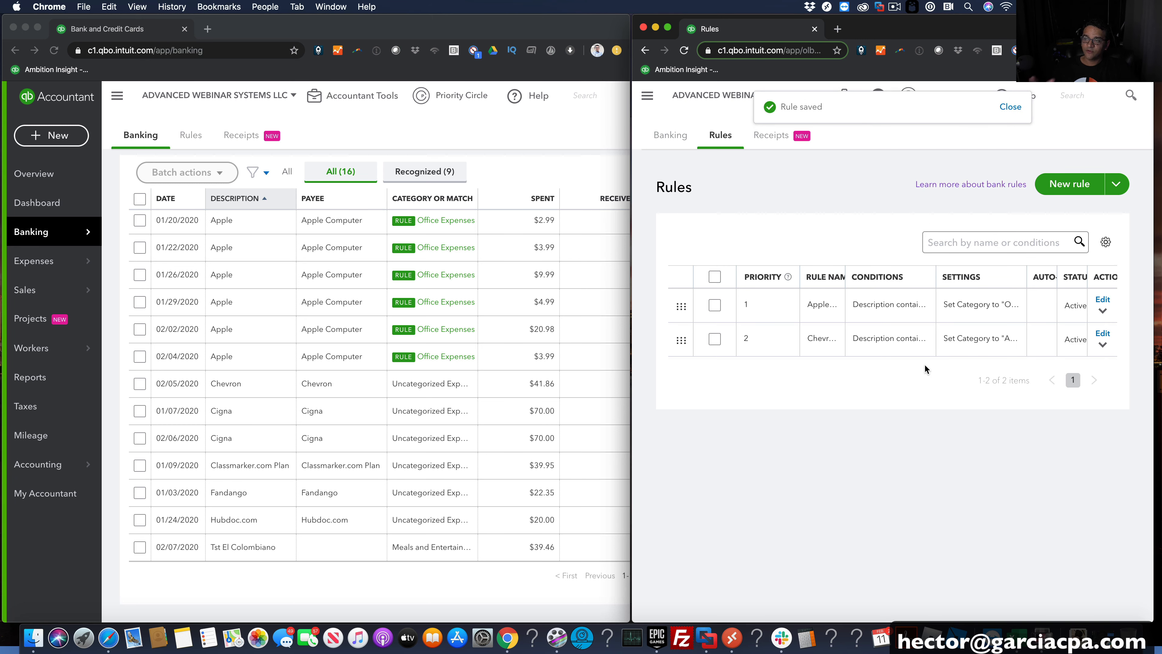
Reload the bank transactions in the first window and sort them by description to check the Chevron entry
left_click(499, 162)
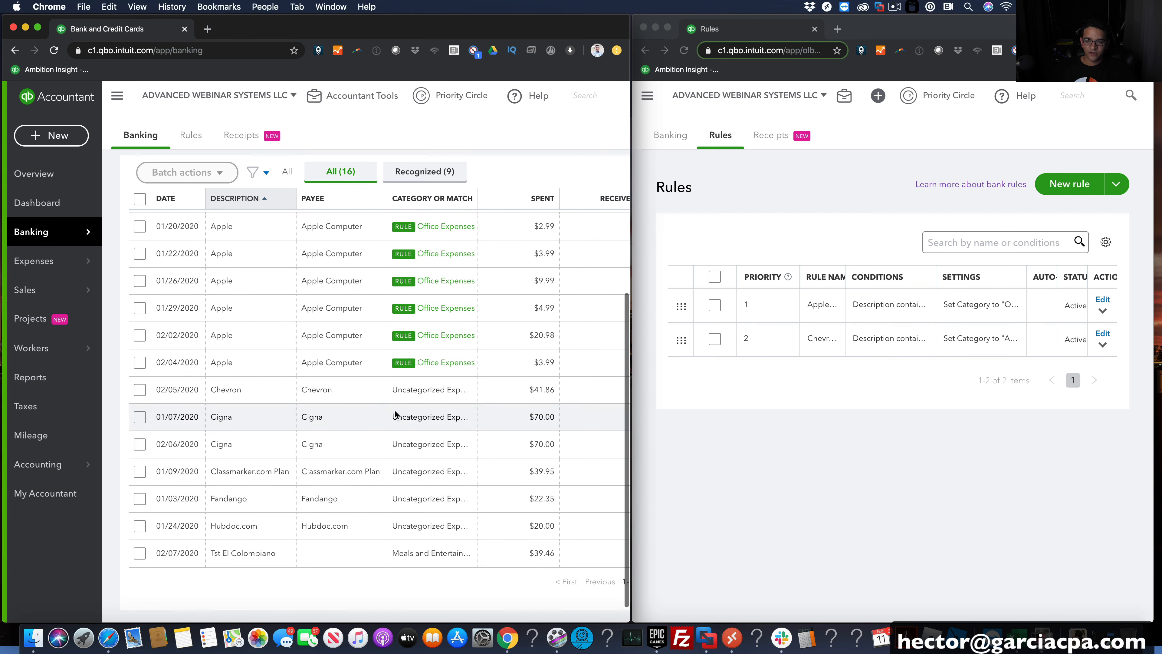
left_click(54, 52)
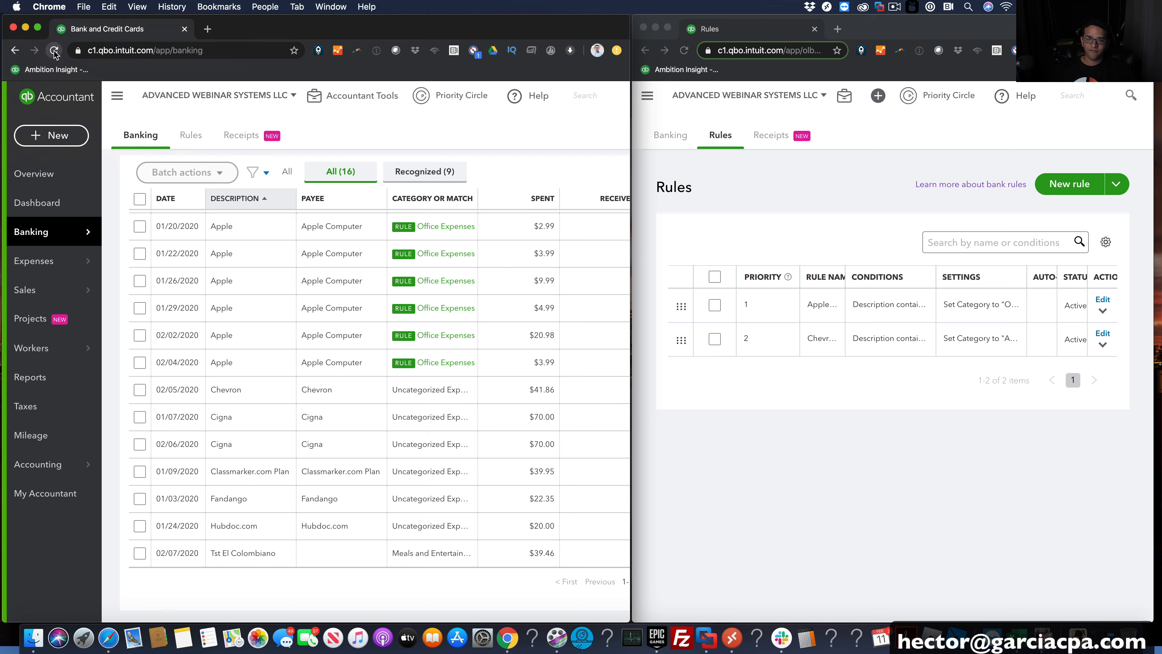
left_click(168, 322)
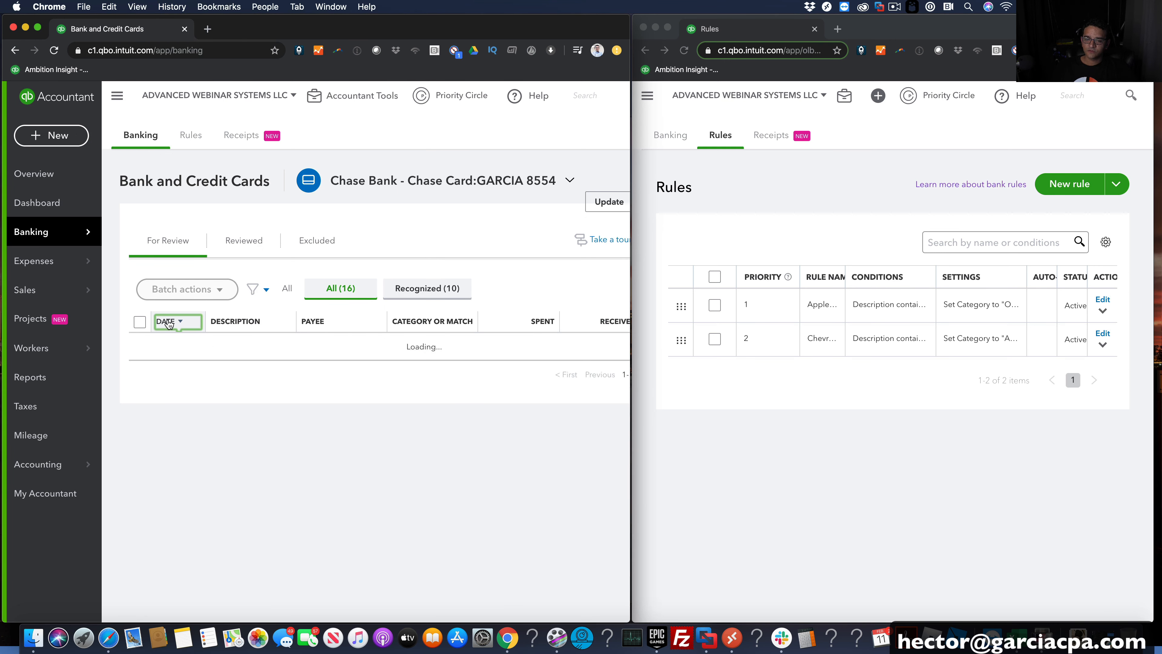
left_click(235, 322)
scroll(376, 363, "down", 3)
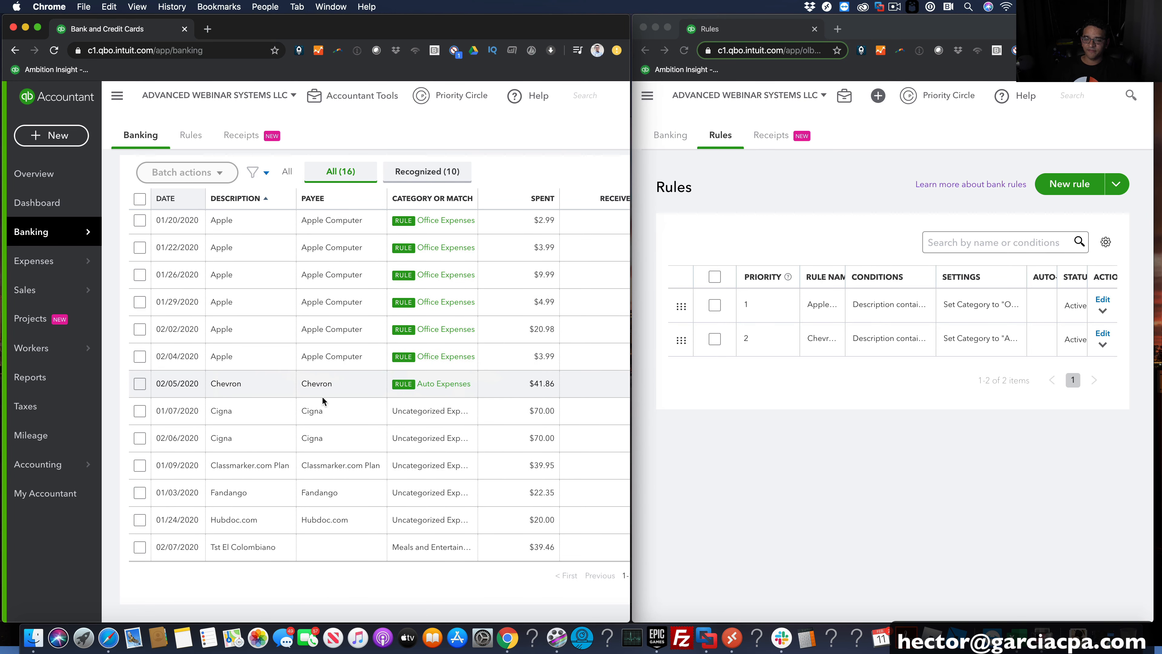
Start a money-out rule named Cigna with the condition that the description contains Cigna
left_click(1077, 178)
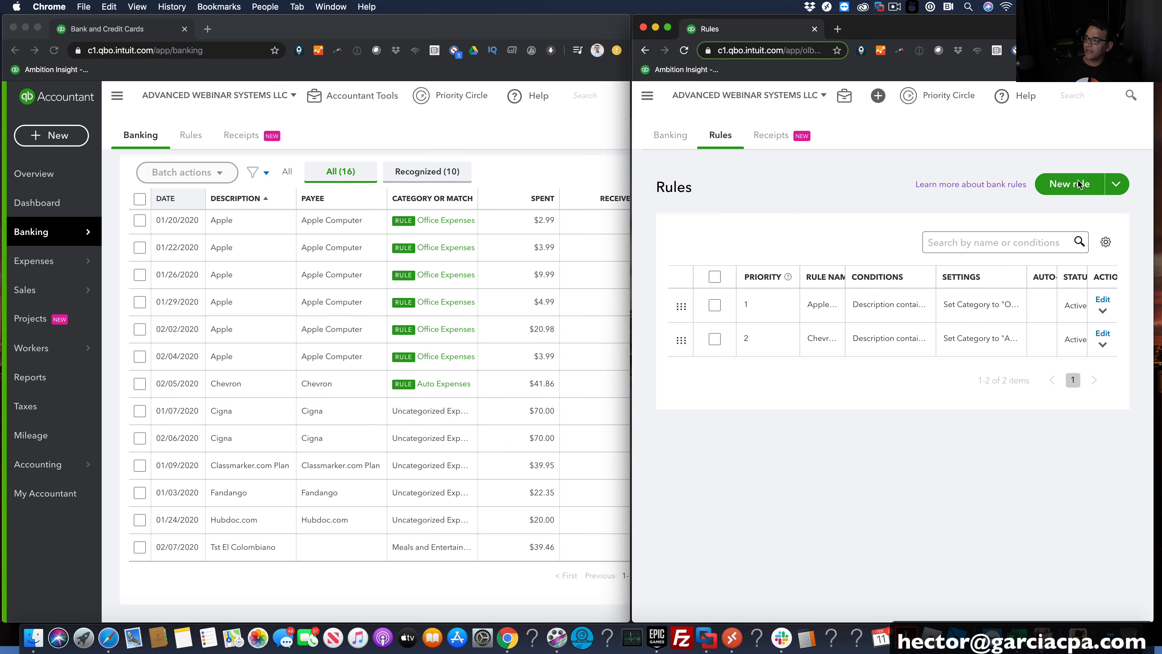
type("Cigna")
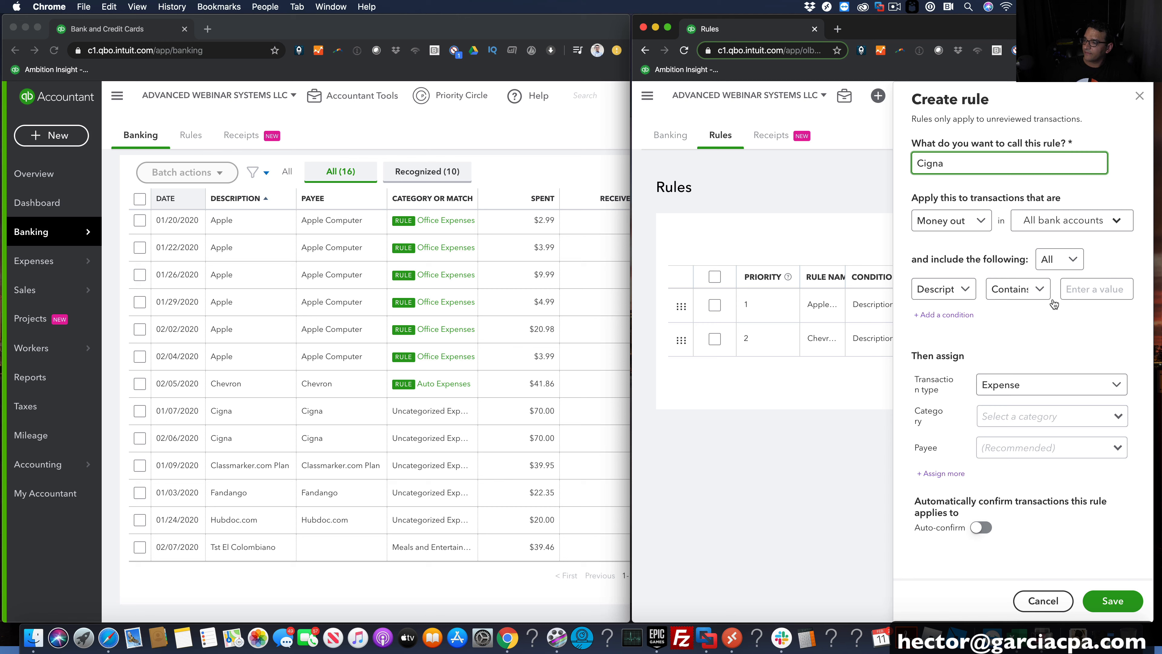
left_click(1101, 284)
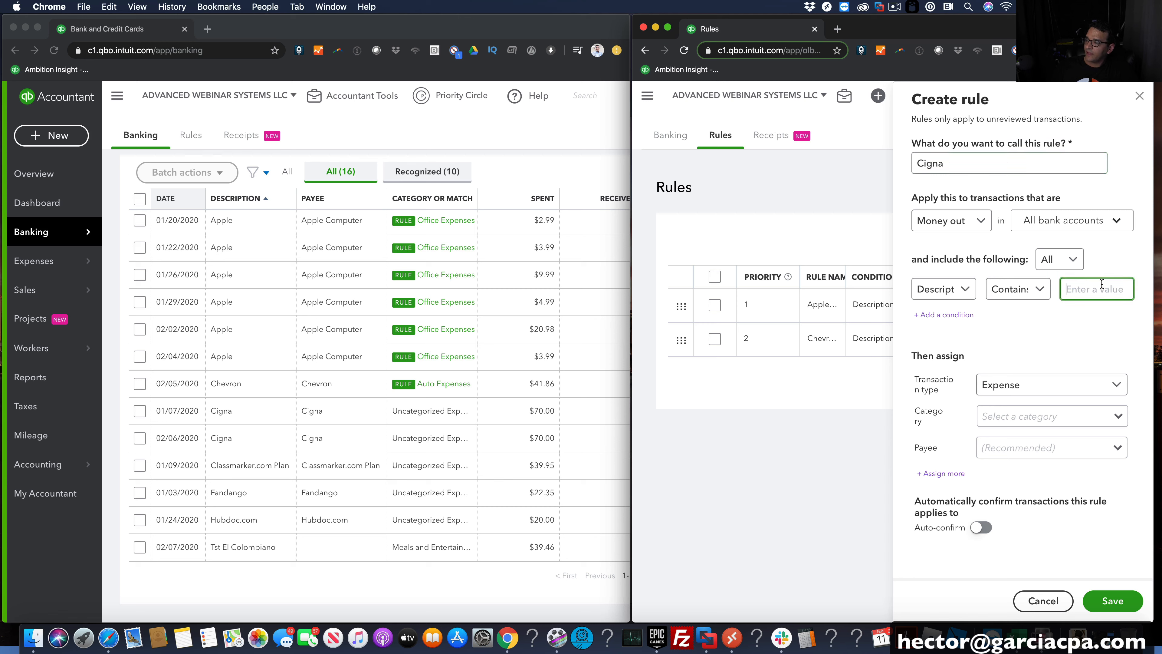
type("Cigna")
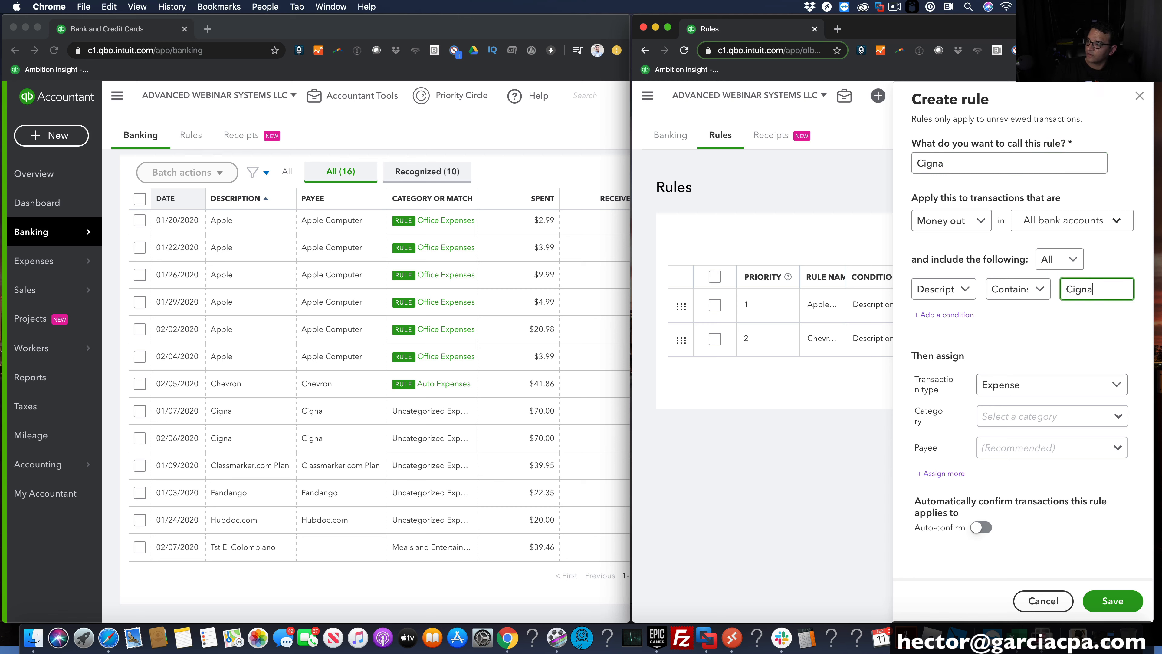
Assign the Insurance category and the vendor Cigna as payee in the Cigna rule, and save it
left_click(1010, 411)
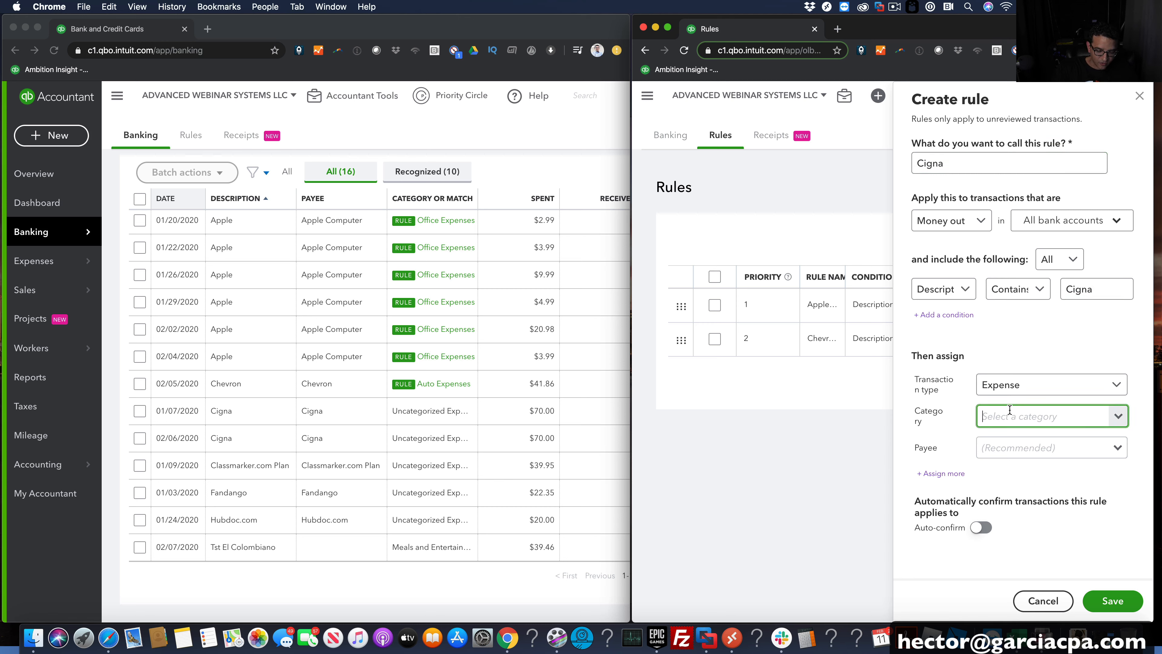
type("insu")
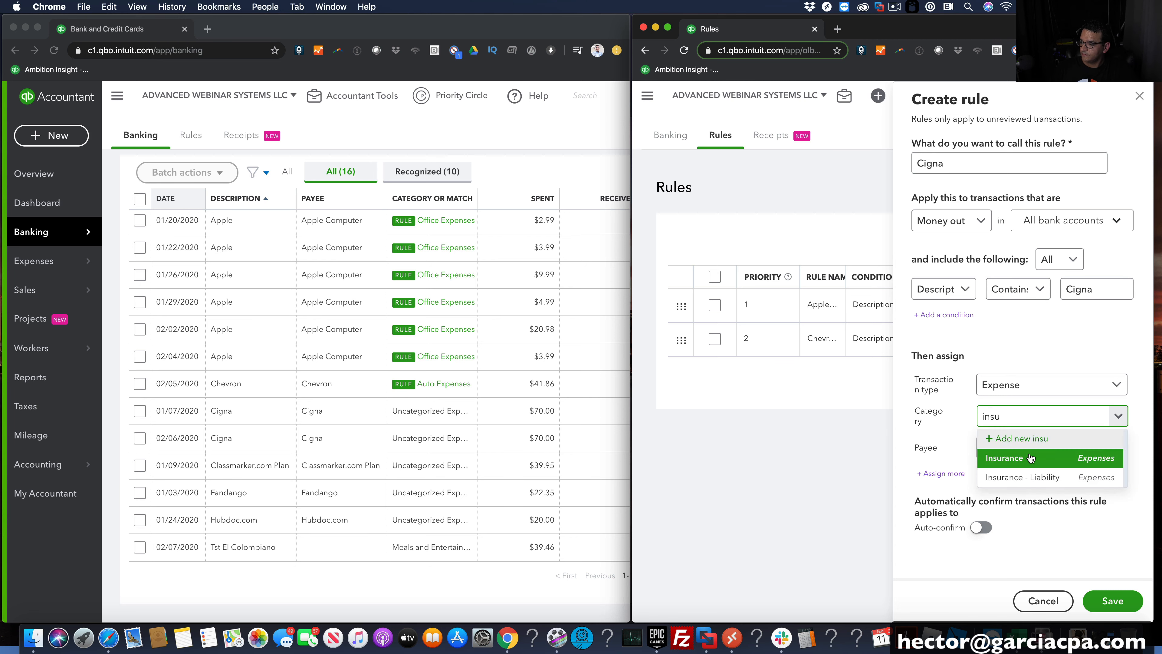
left_click(1030, 458)
left_click(1009, 448)
type("Cig")
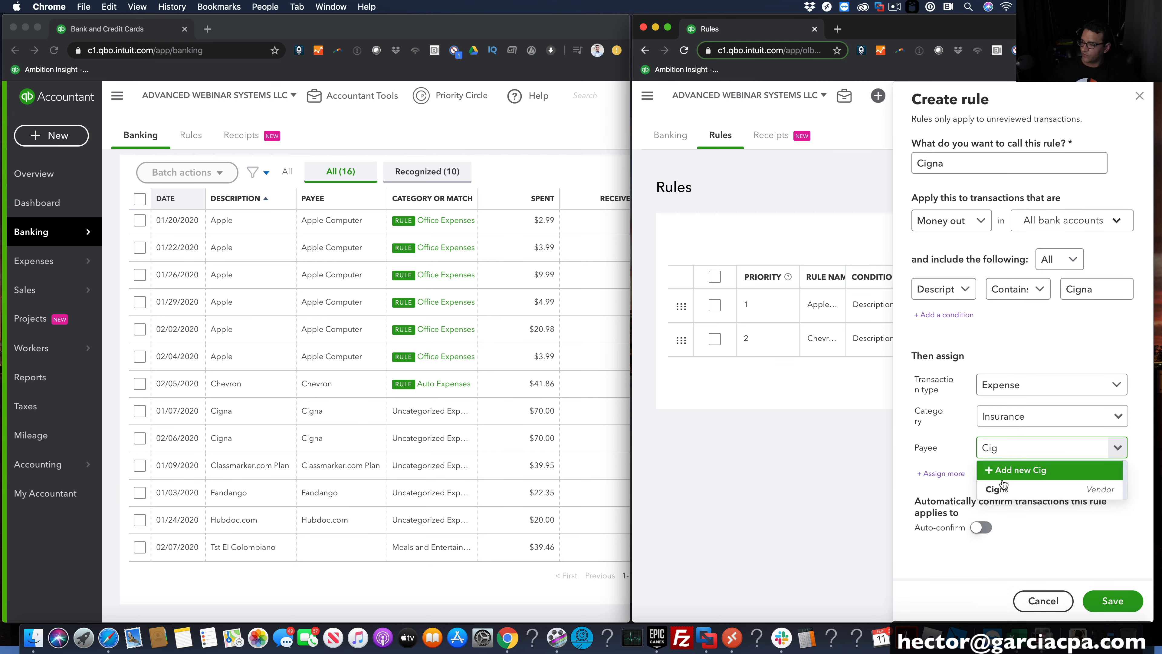
left_click(1002, 490)
left_click(1119, 604)
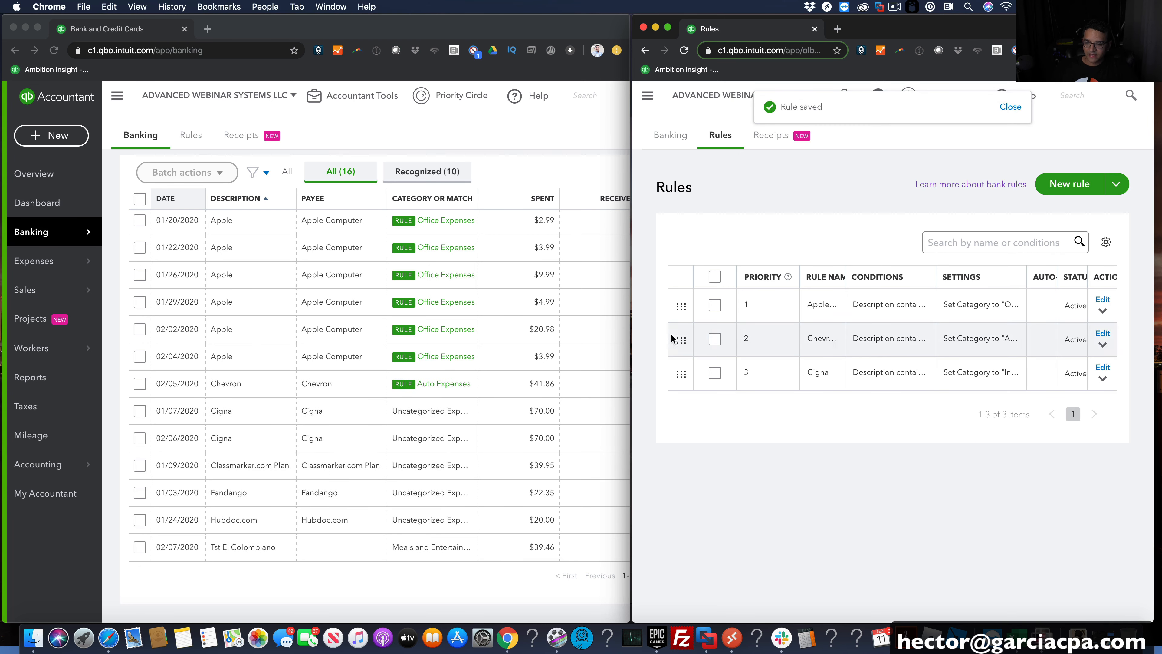
Start a money-out rule named Classmarker and copy that name into the condition so the description contains Classmarker
left_click(1081, 185)
type("Class")
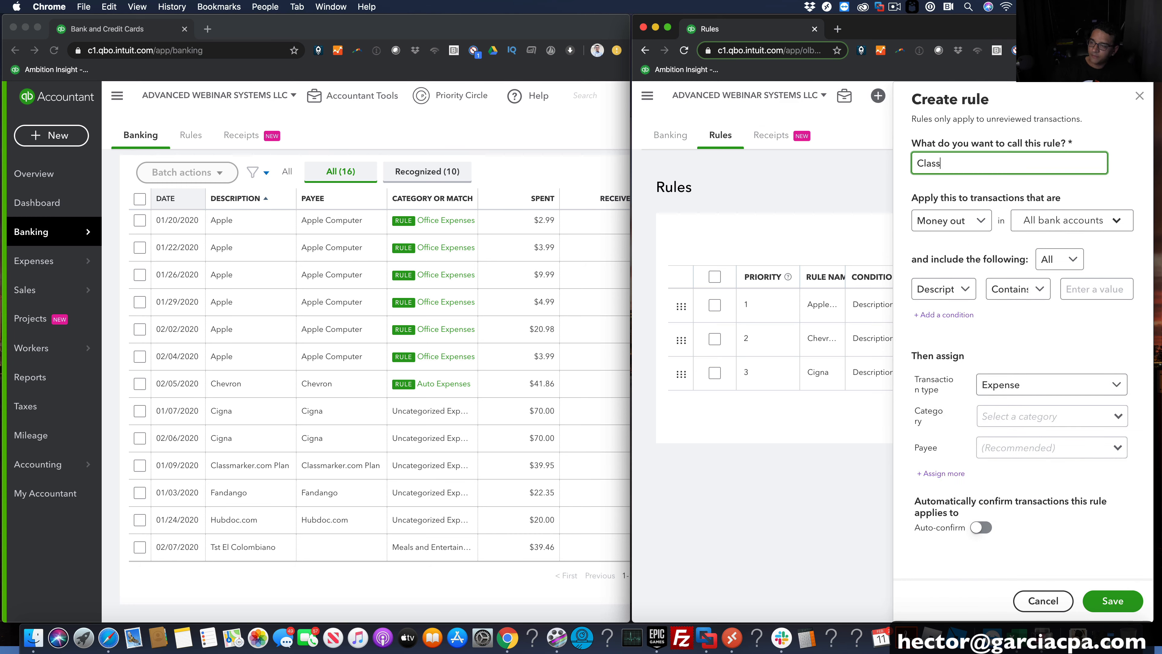
type("marker")
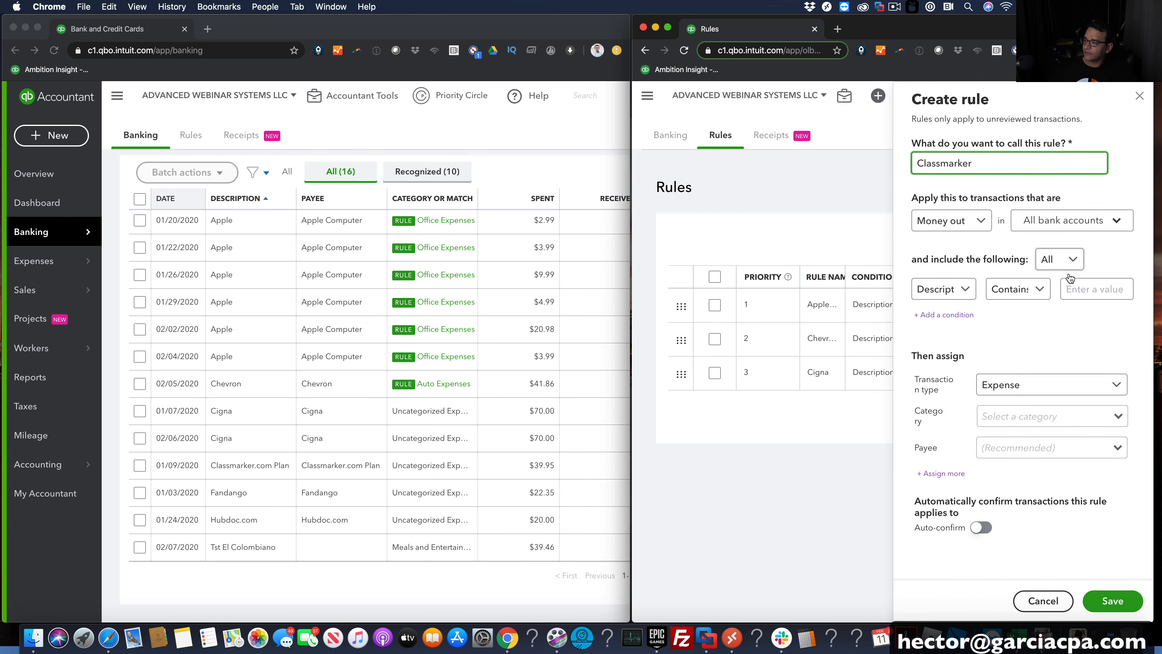
left_click_drag(973, 163, 894, 156)
key("super+c")
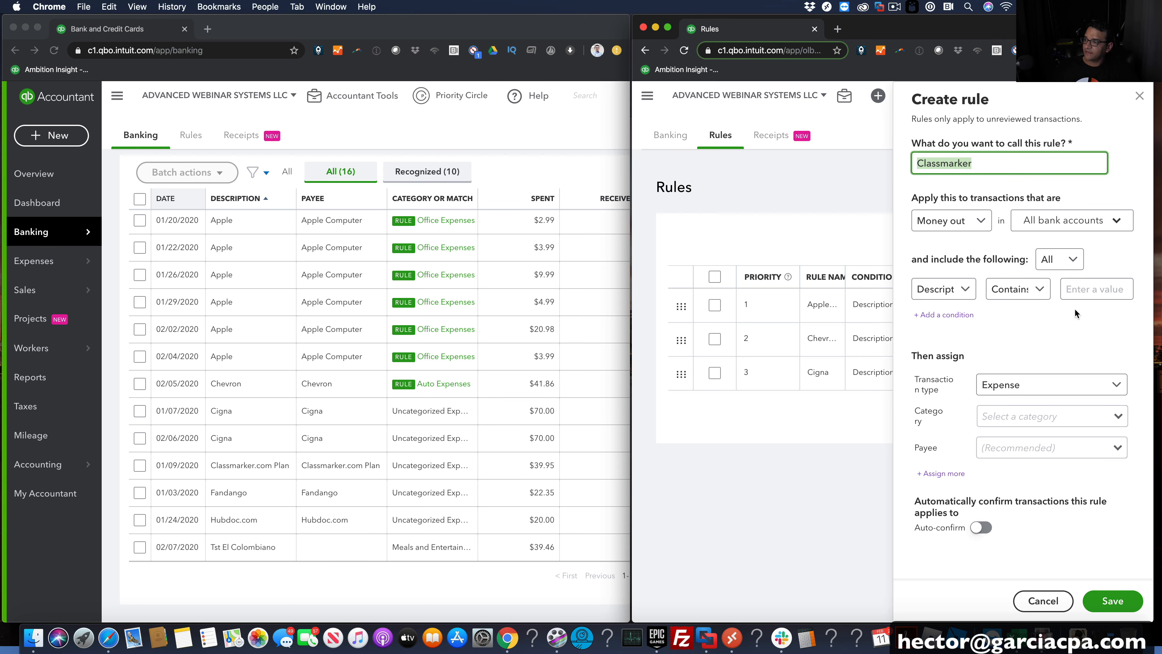
left_click(1089, 289)
key("super+v")
Assign the Office Expenses category and the payee Classmarker.com Plan in the Classmarker rule, and save it
left_click(996, 416)
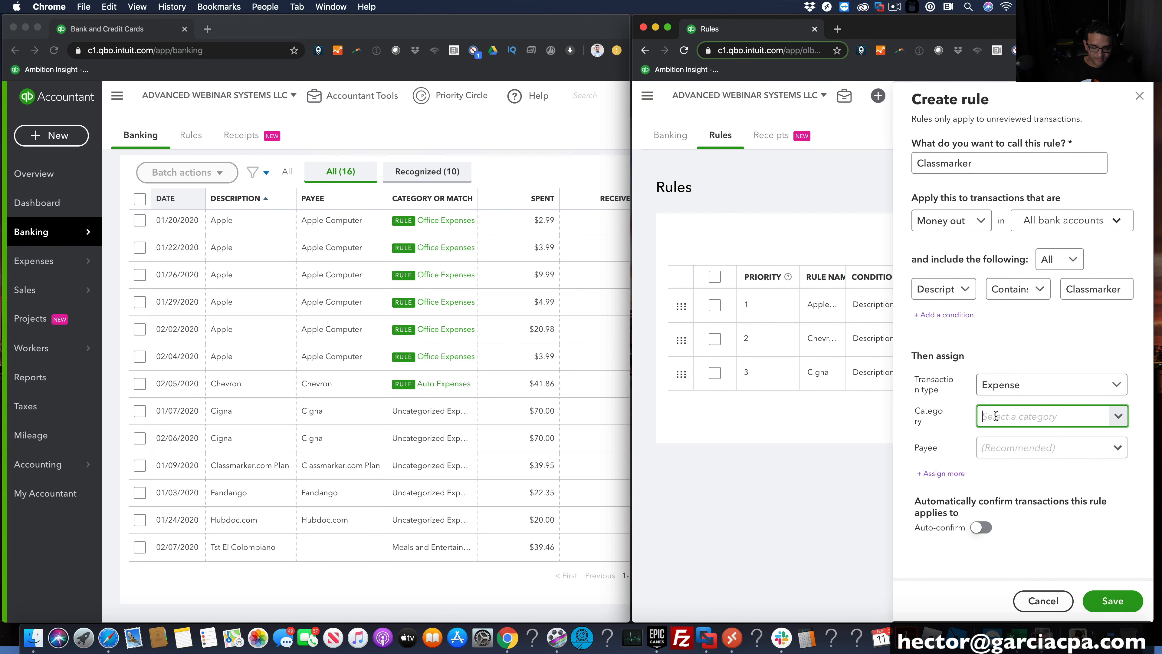
type("offi")
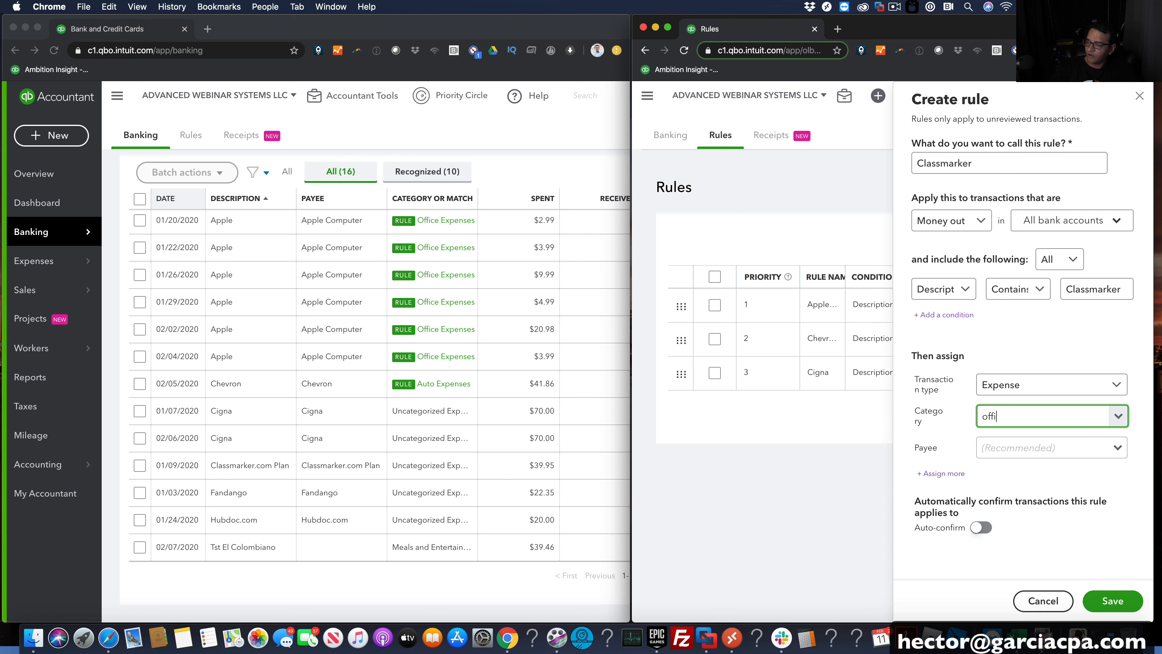
left_click(1006, 451)
left_click(1006, 448)
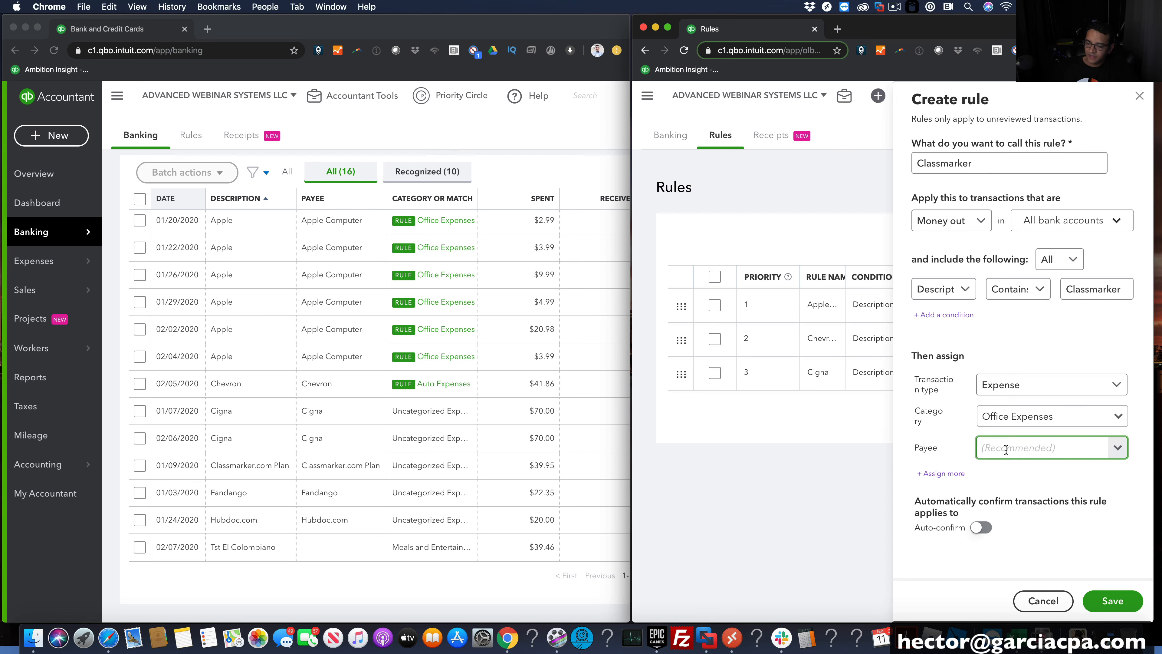
type("clas")
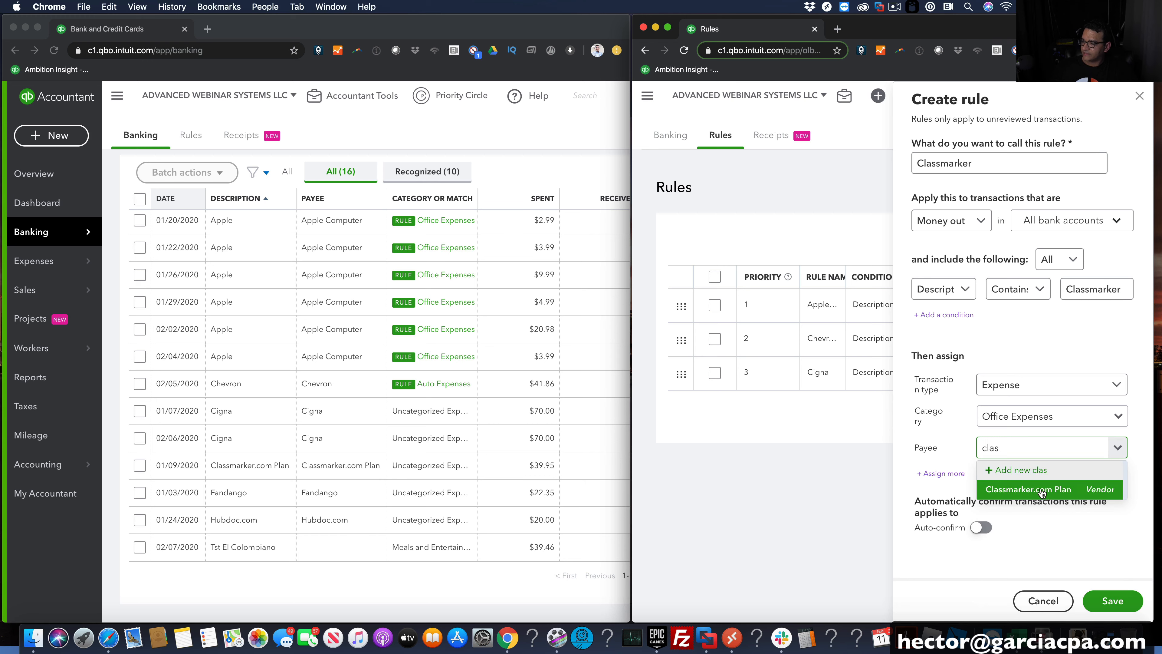
left_click(1042, 490)
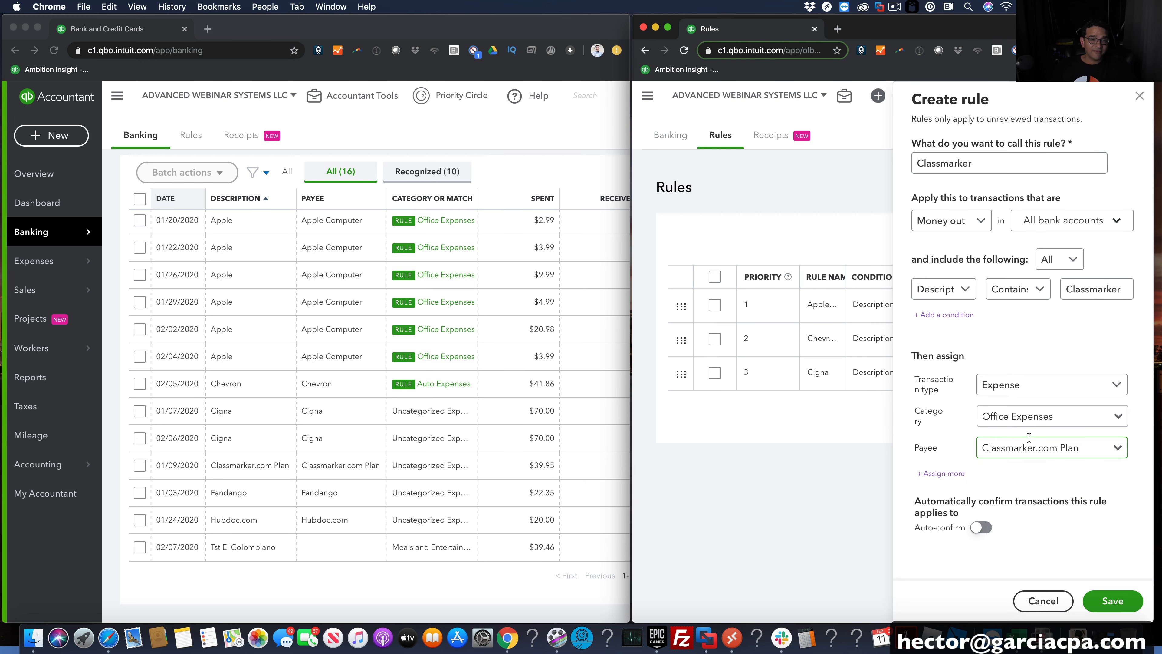
left_click(1113, 600)
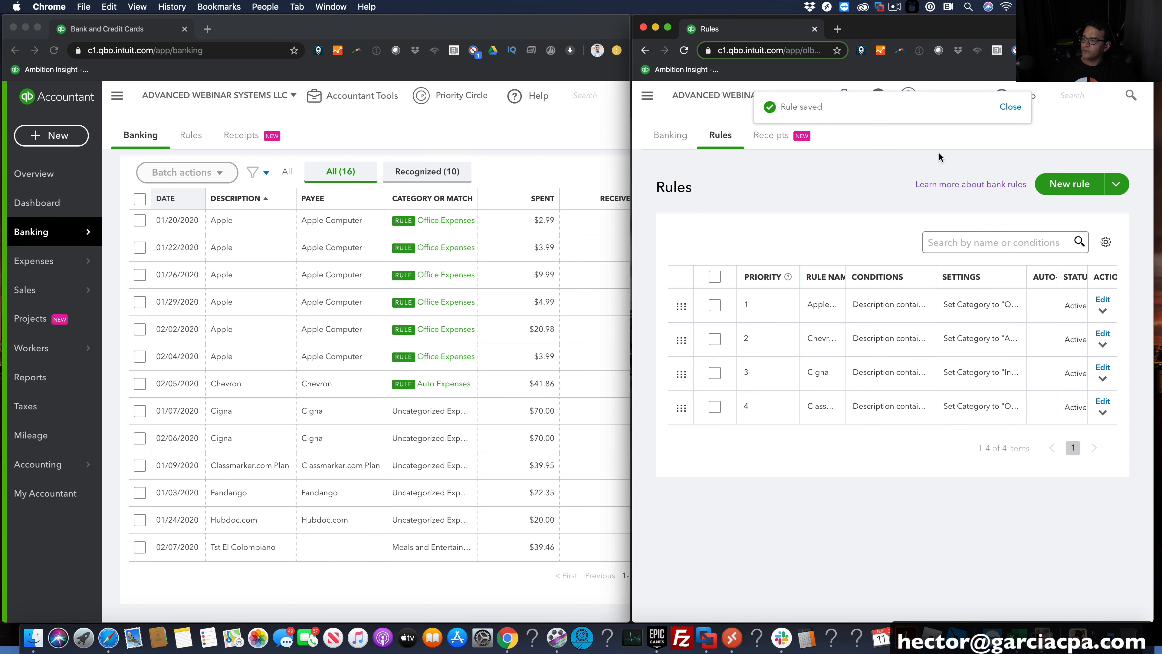
Start a money-out rule named Fandango with the condition that the description contains Fandango
left_click(1071, 185)
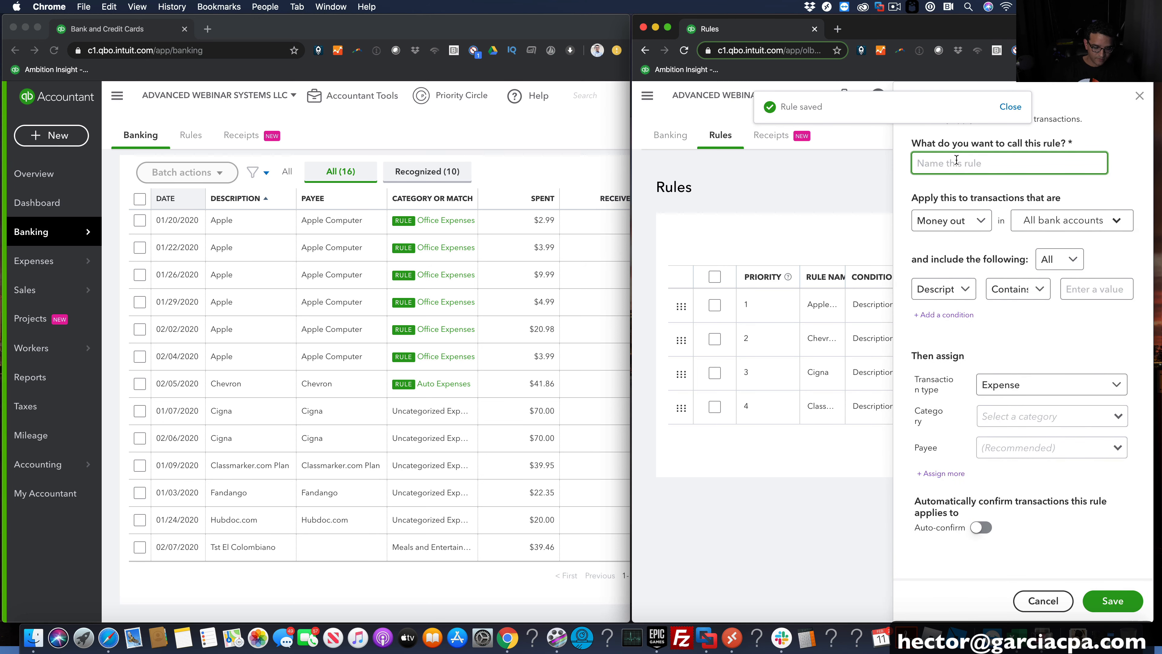
type("Fandango")
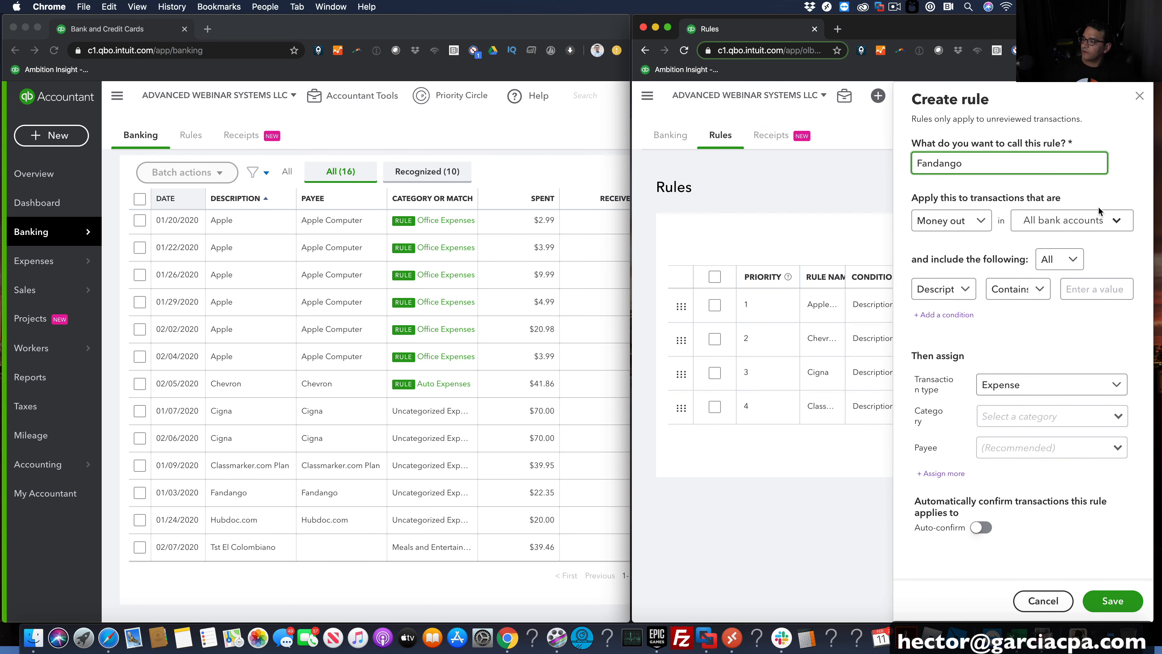
left_click(1096, 289)
type("Fandango")
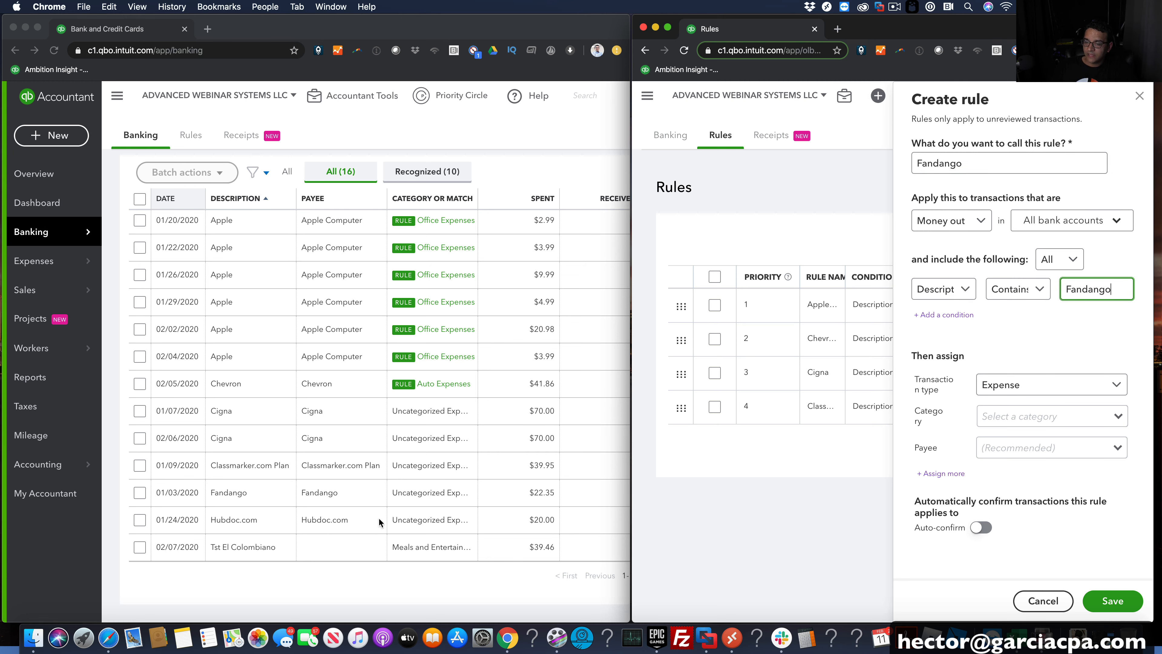
scroll(285, 422, "up", 3)
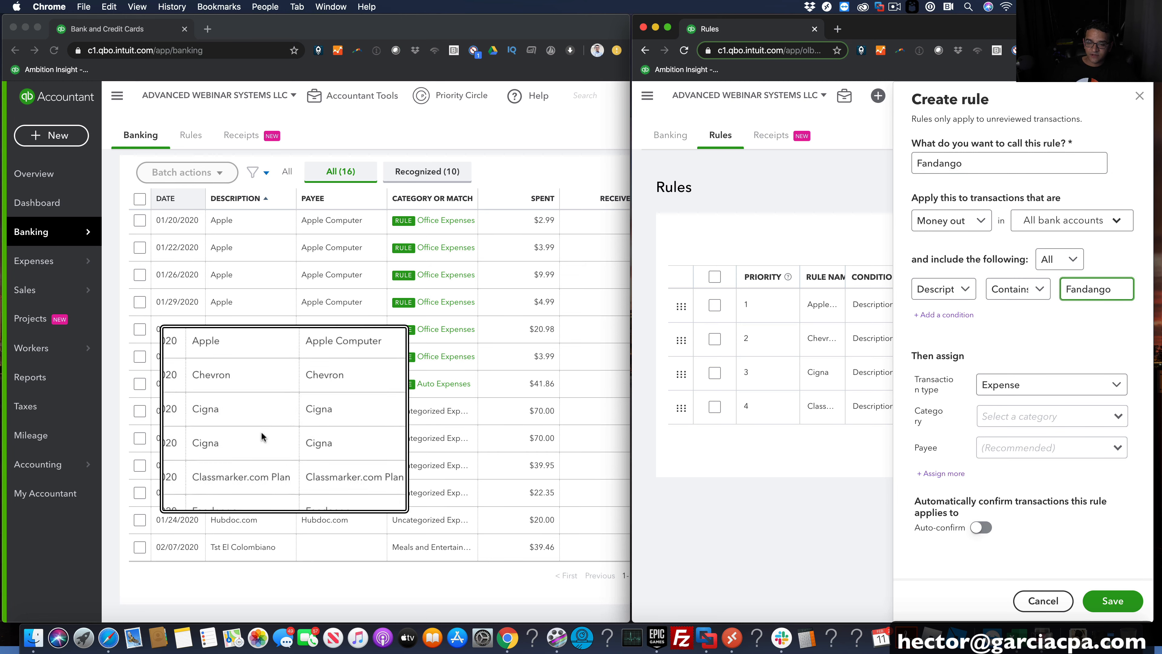
scroll(242, 539, "down", 3)
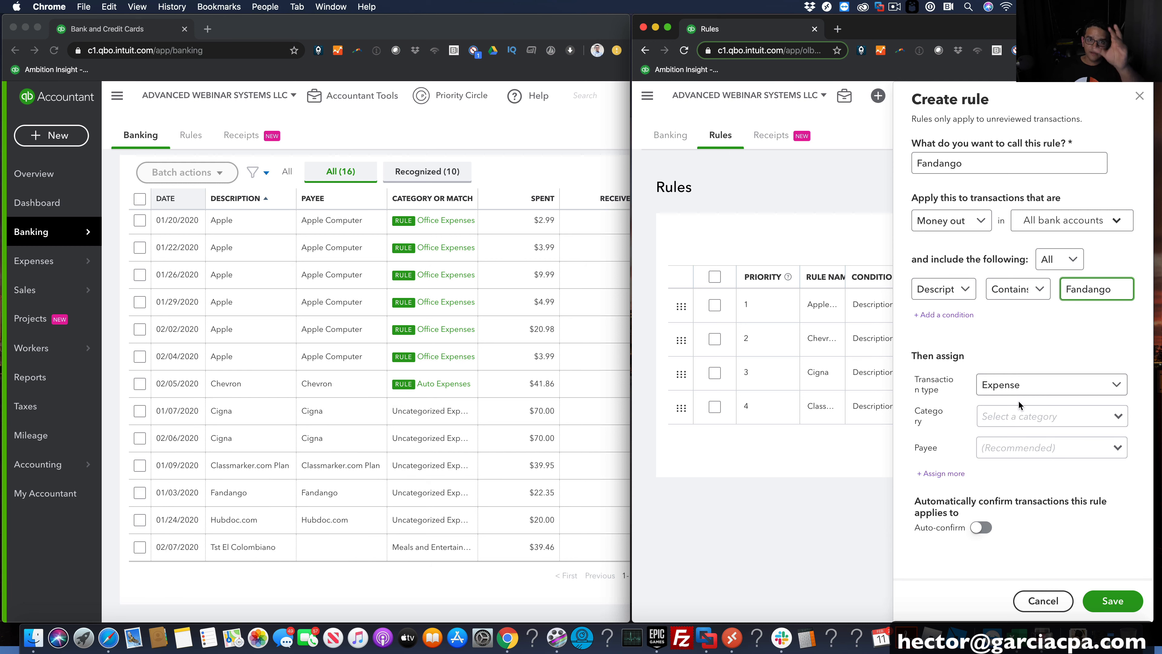
Search the Fandango rule's category list for a personal or owner account, trying "perso" and "own" and browsing the full list
left_click(1007, 416)
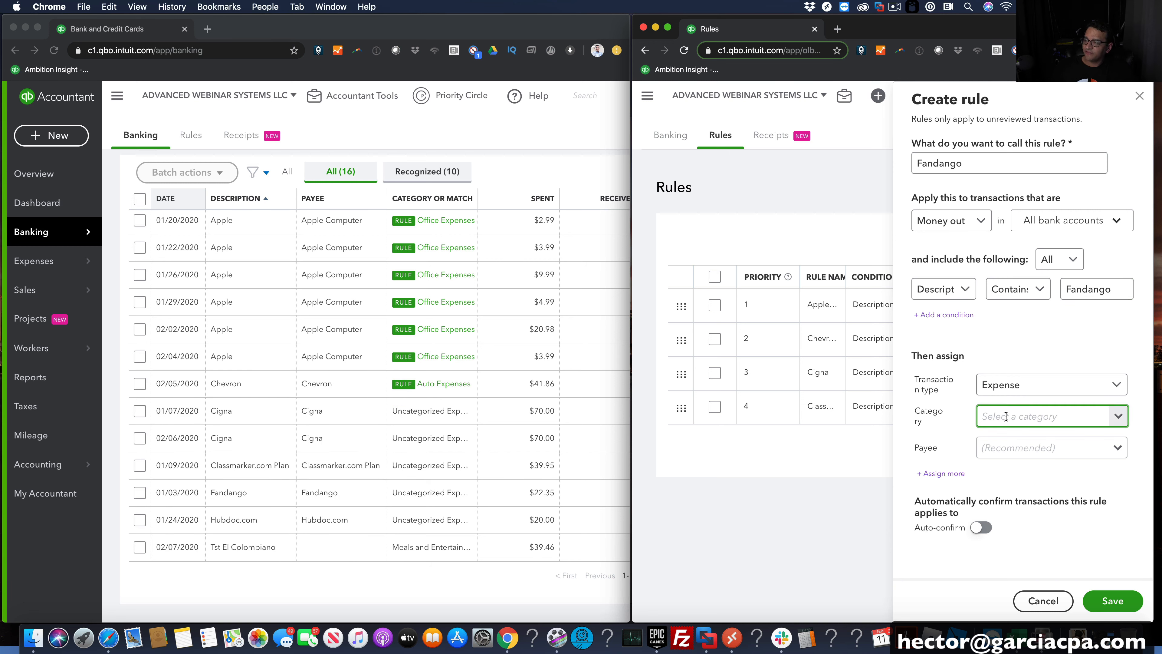
type("perso")
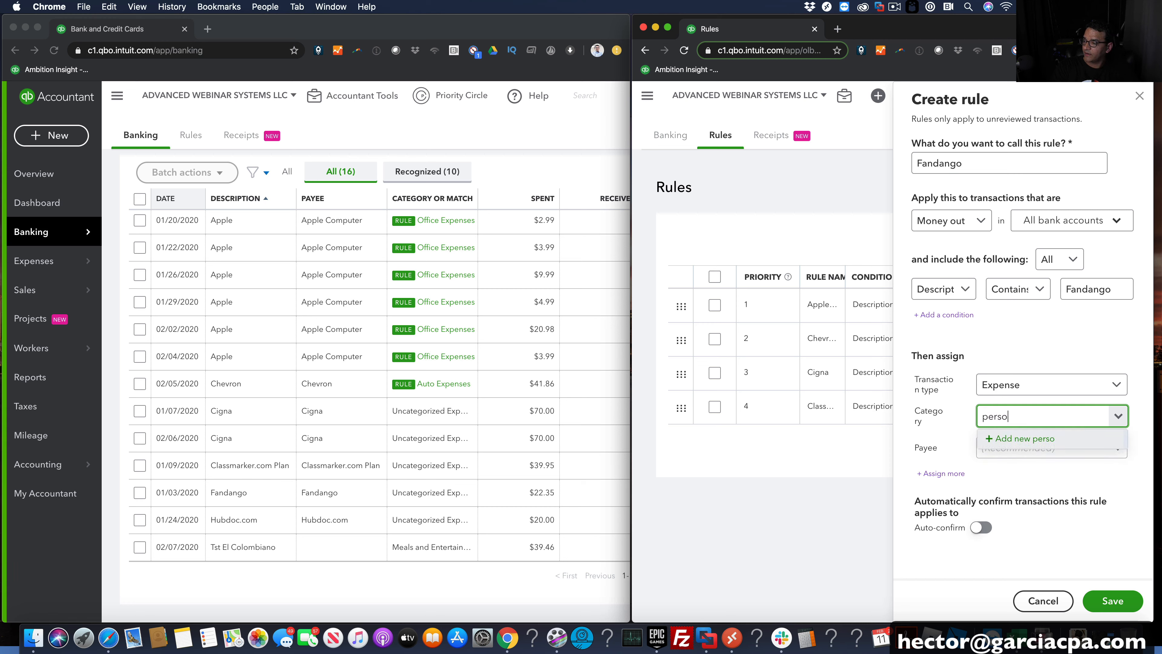
key("BackSpace")
key("BackSpace")
type("own")
key("BackSpace")
key("BackSpace")
key("BackSpace")
scroll(1072, 473, "down", 4)
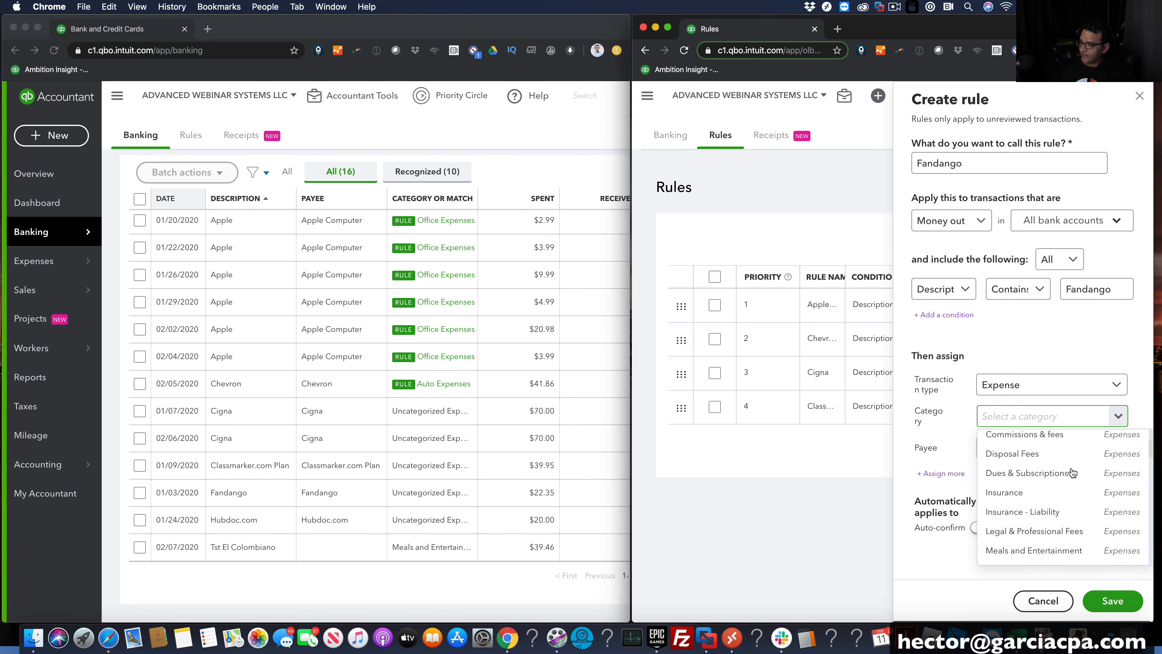
scroll(1071, 473, "down", 10)
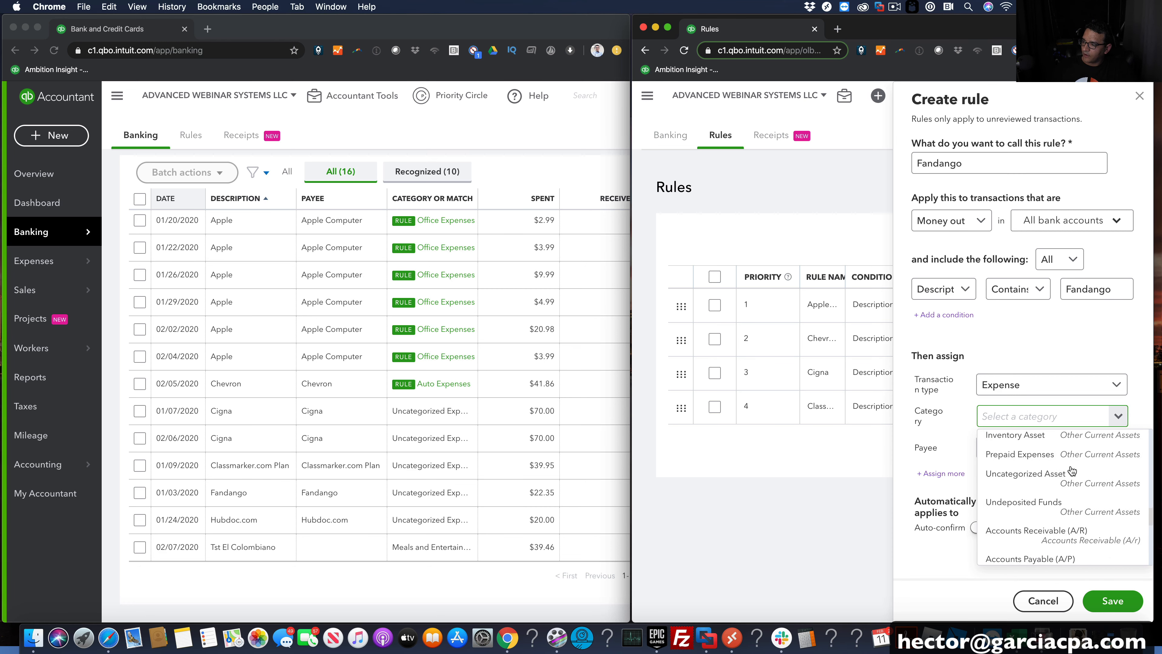
scroll(1071, 470, "down", 1)
scroll(1052, 463, "up", 3)
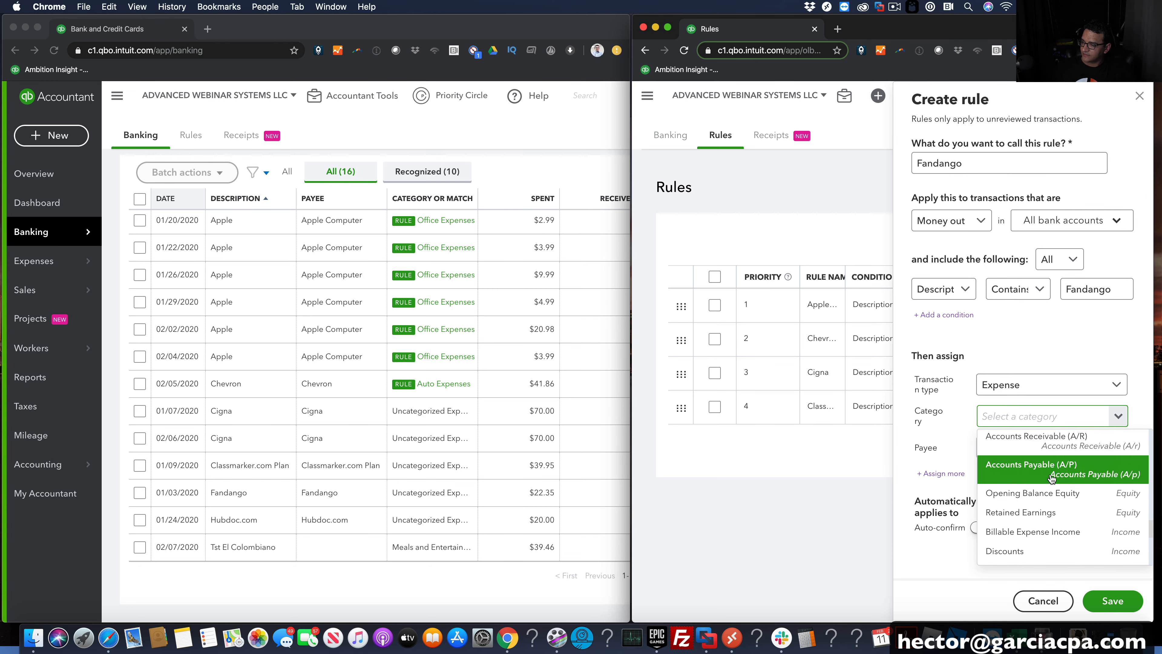
scroll(1045, 459, "up", 6)
Try to add an Equity account named Personal Expenses from the rule's category list, and discard both the account and the rule
left_click(1002, 438)
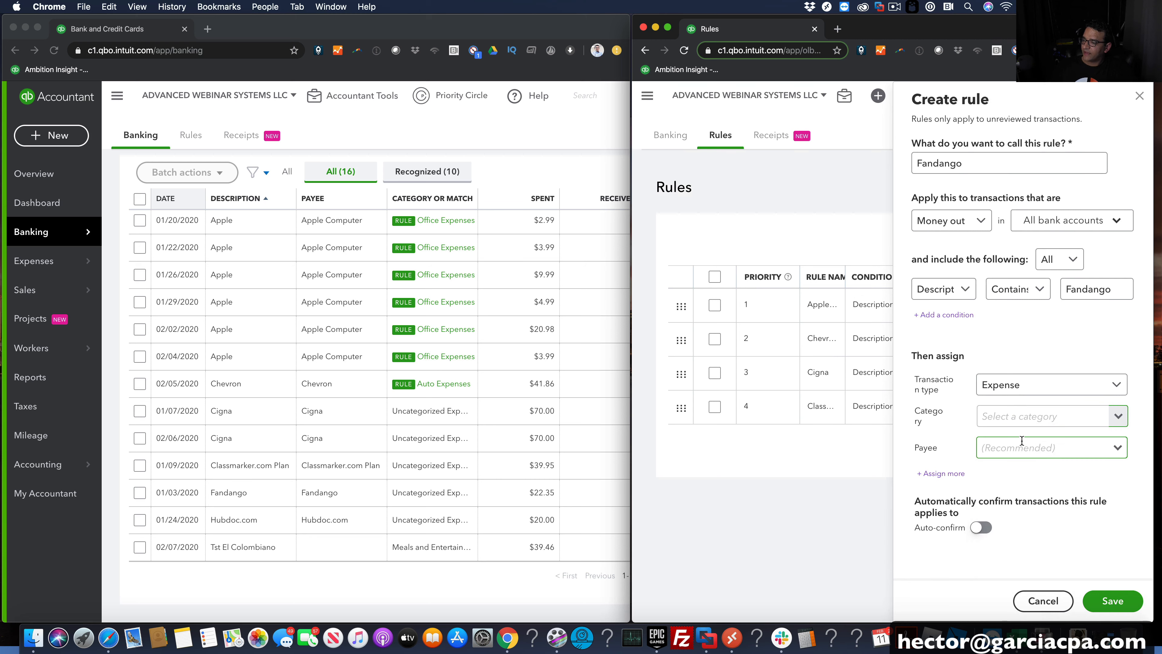
left_click(723, 218)
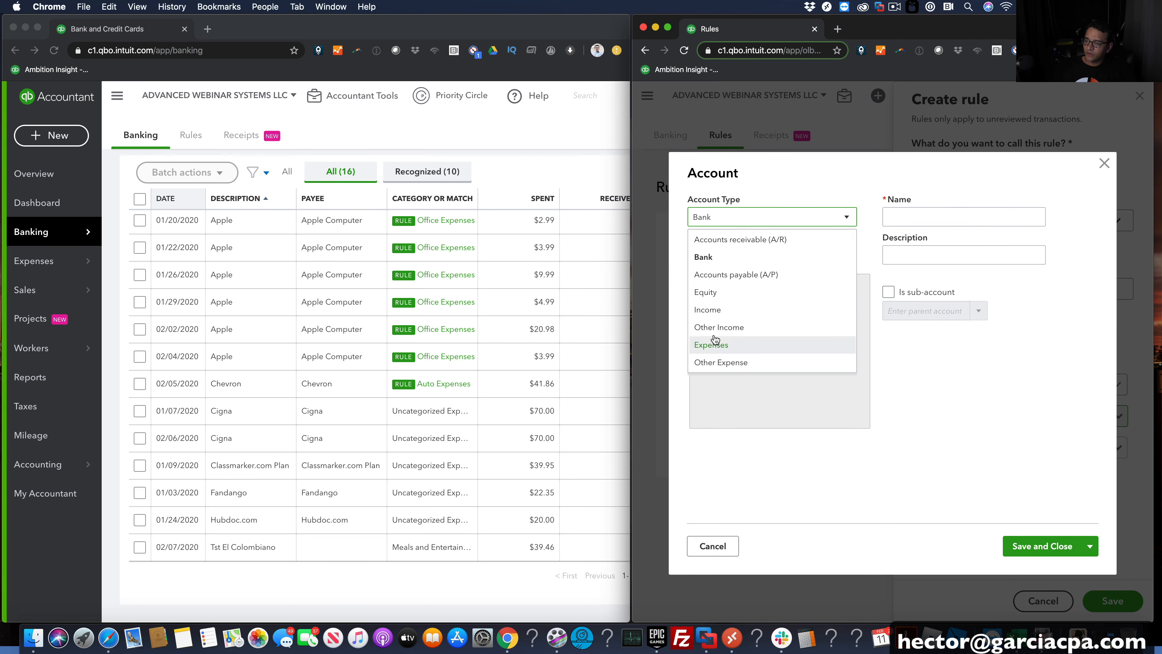
left_click(729, 293)
left_click(928, 214)
type("Pe")
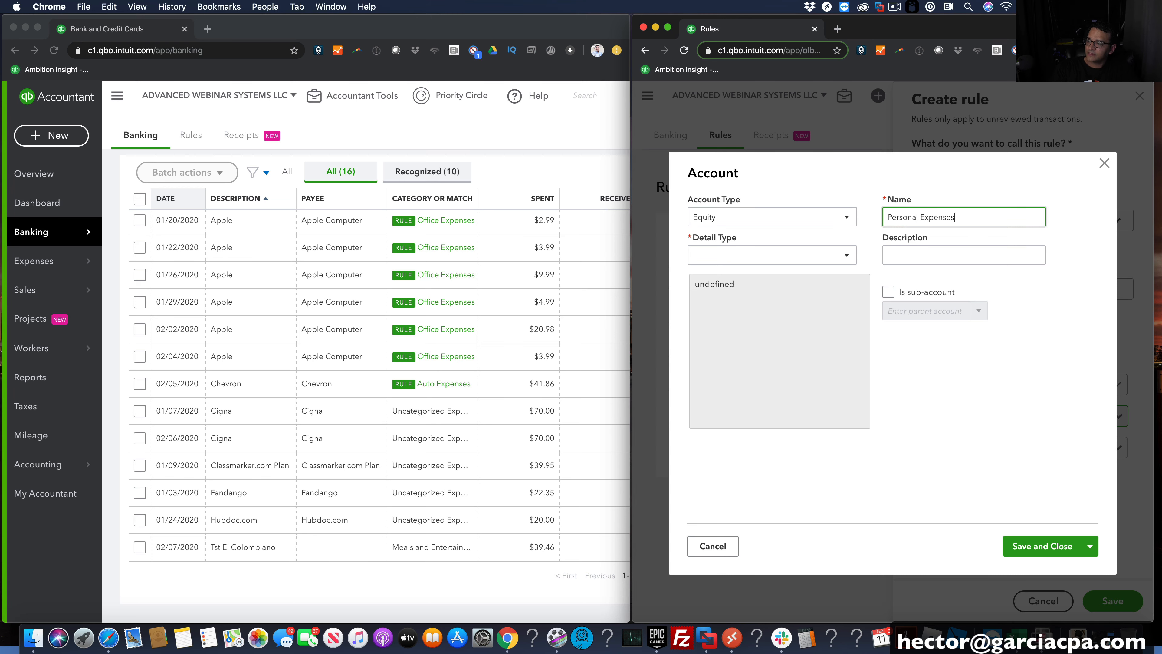
type("rsonal Expenses")
left_click(1041, 545)
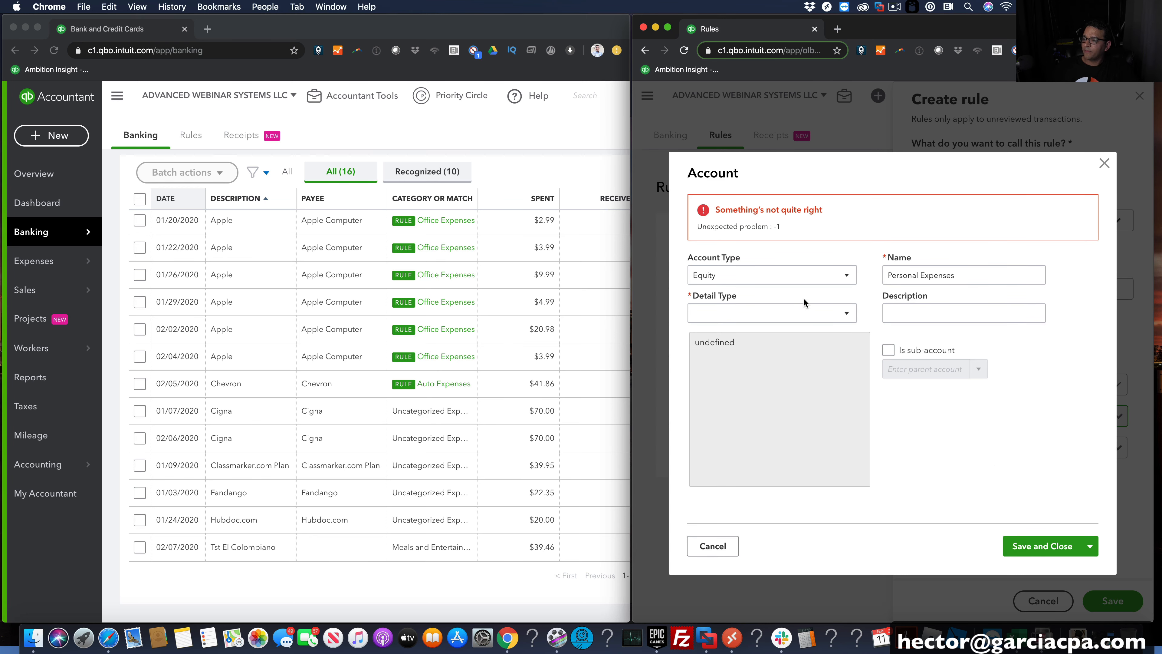
left_click(842, 316)
left_click(1104, 163)
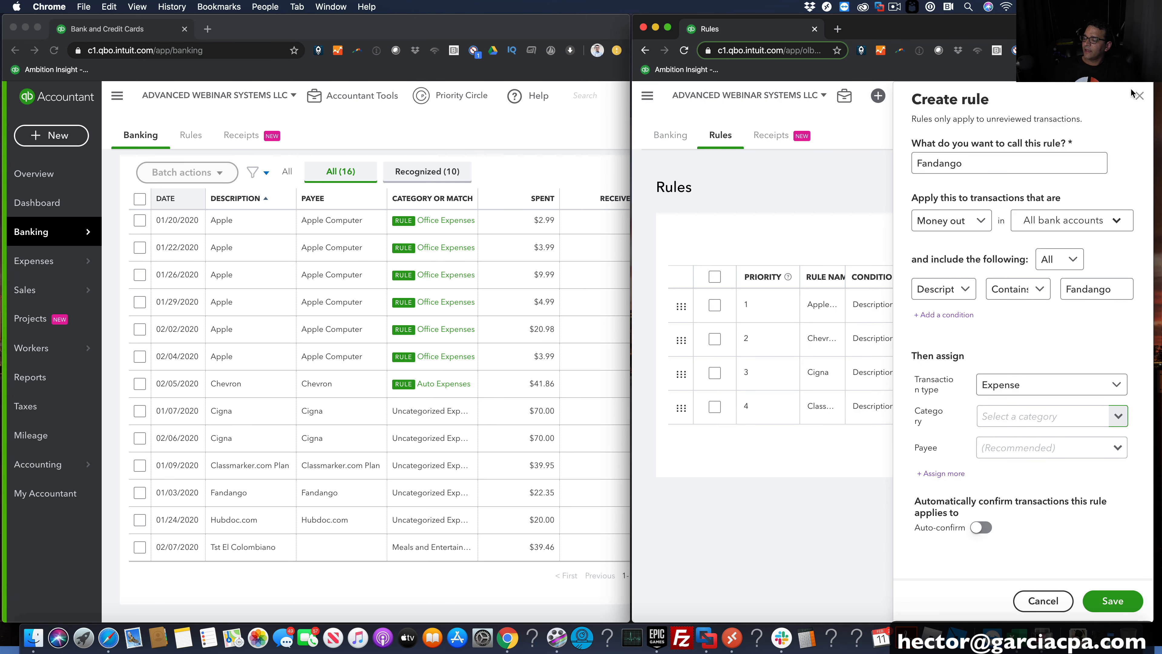
left_click(1139, 96)
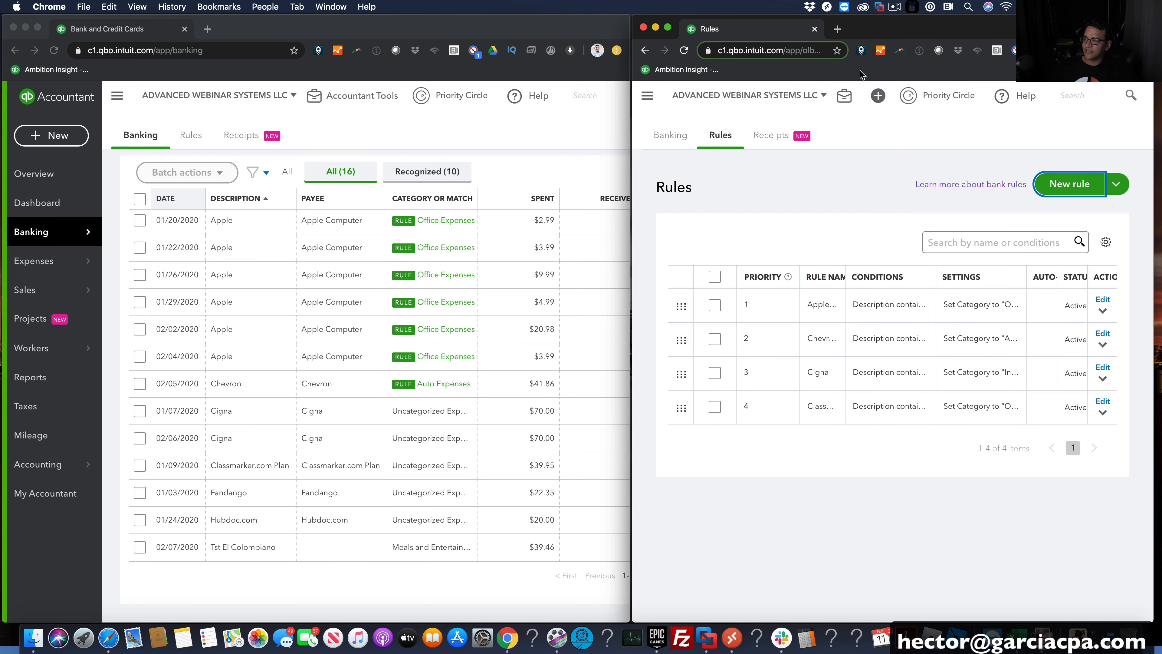
Start a new account in the Chart of Accounts with account type Equity and detail type Owner's Equity
left_click(647, 95)
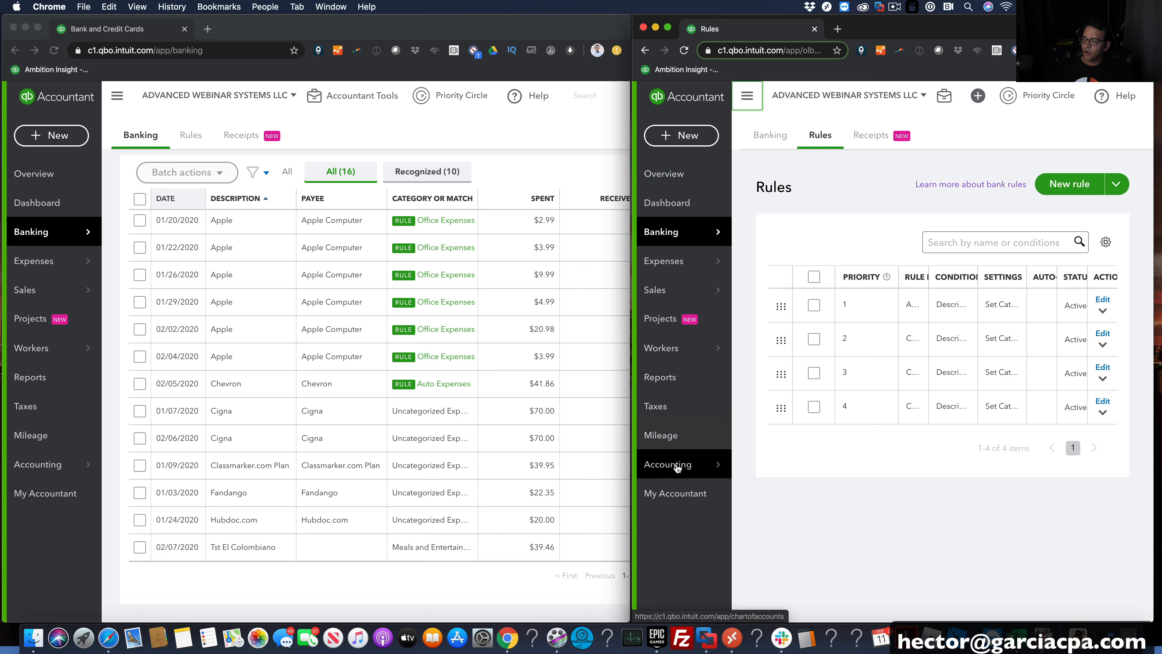
mouse_move(673, 467)
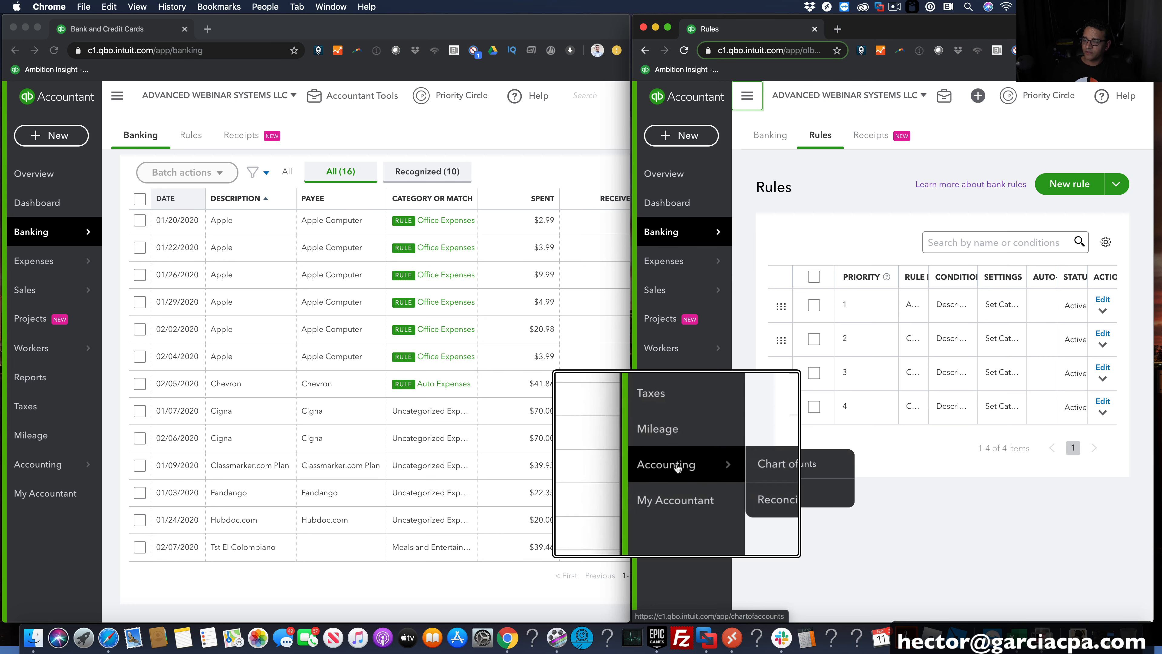
left_click(751, 465)
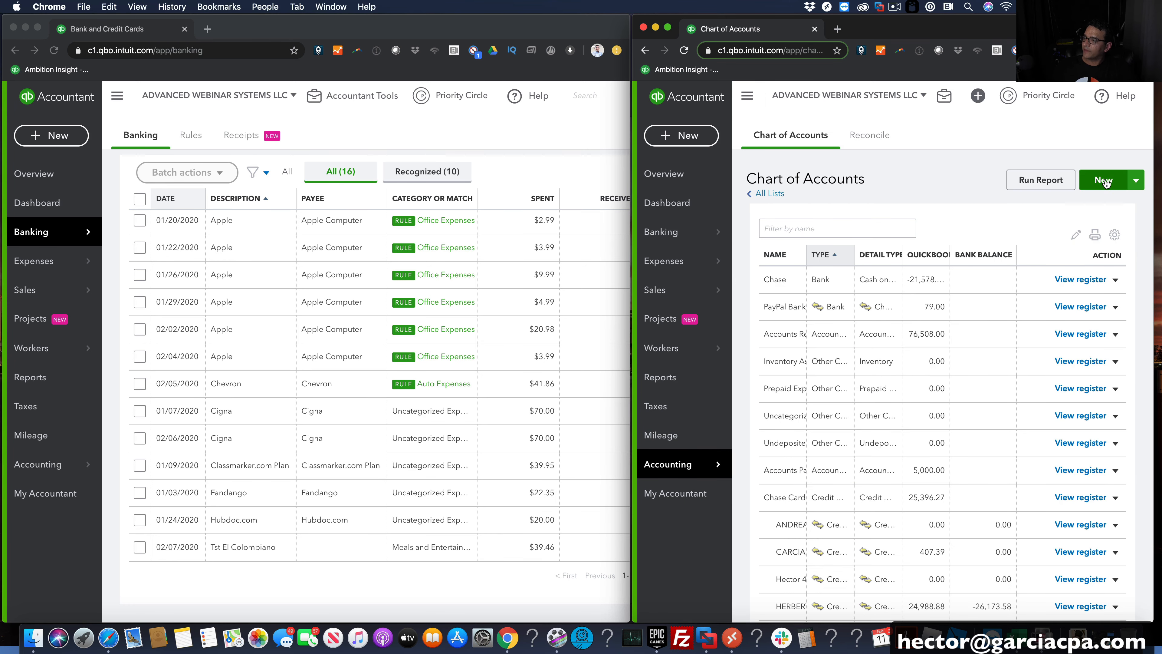
left_click(1102, 180)
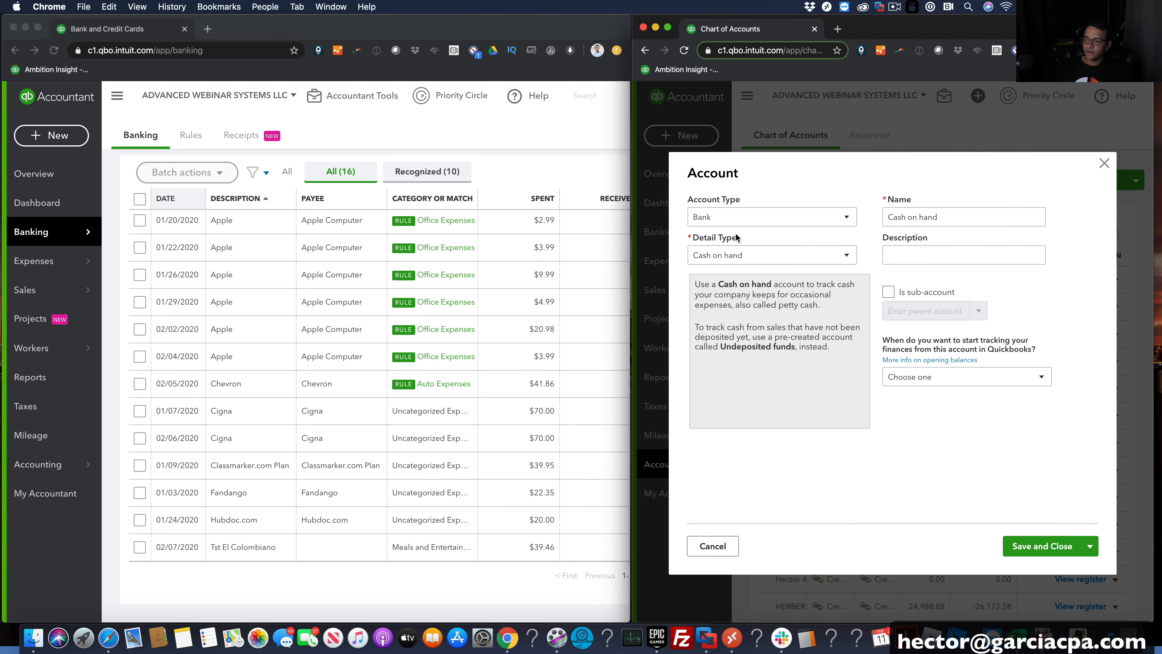
left_click(736, 219)
scroll(741, 358, "down", 4)
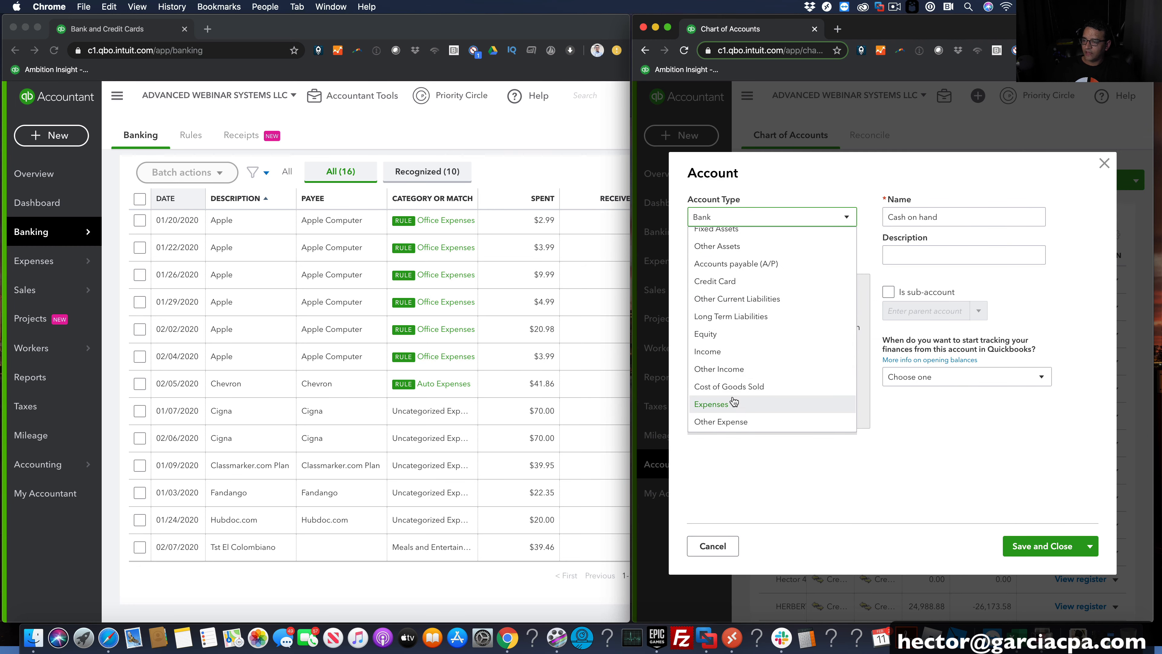
left_click(717, 334)
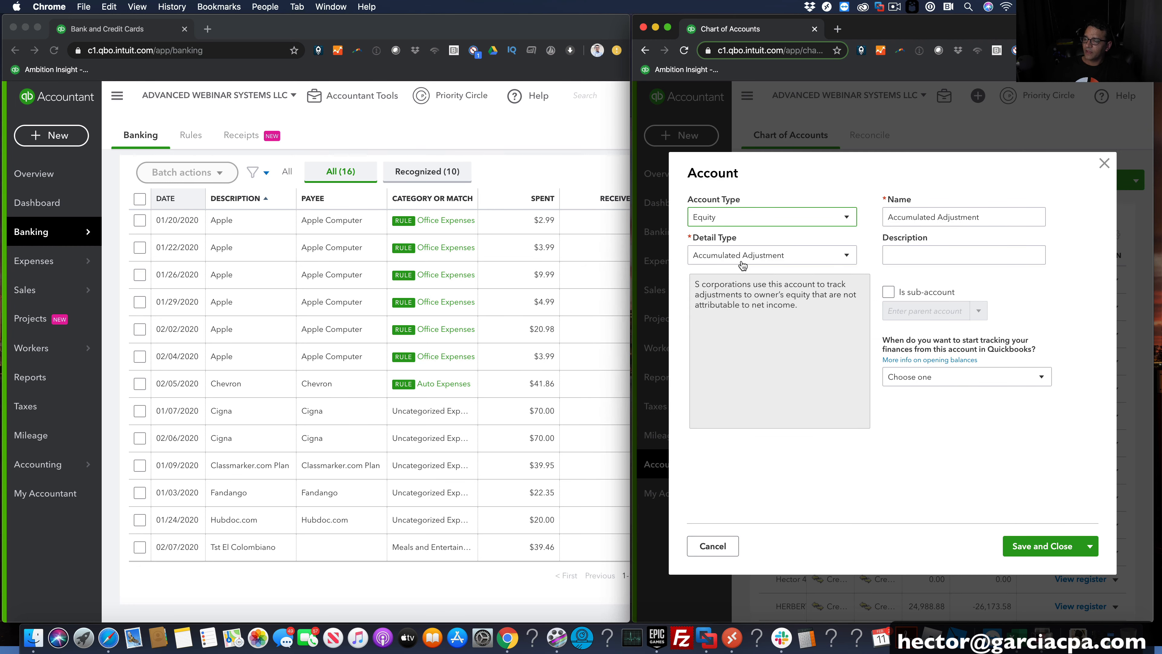
left_click(742, 256)
scroll(753, 363, "down", 3)
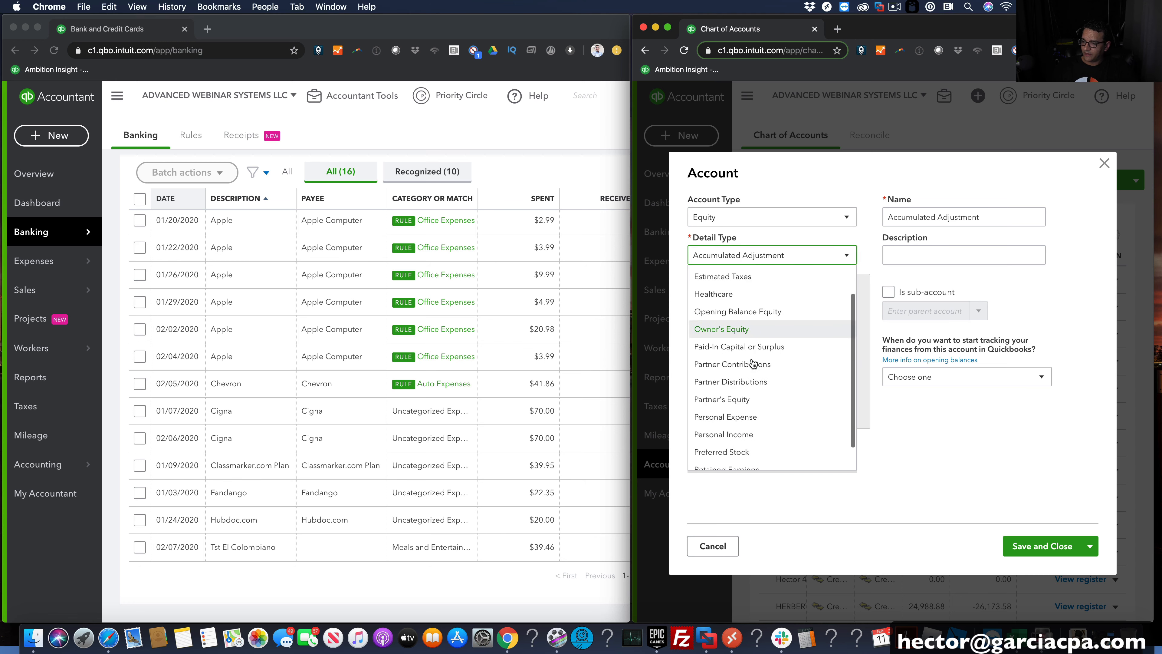
left_click(731, 329)
Name the new equity account Owner's Personal Expenses, correct the capitalization of Personal, and save the account
triple_click(965, 217)
left_click(934, 217)
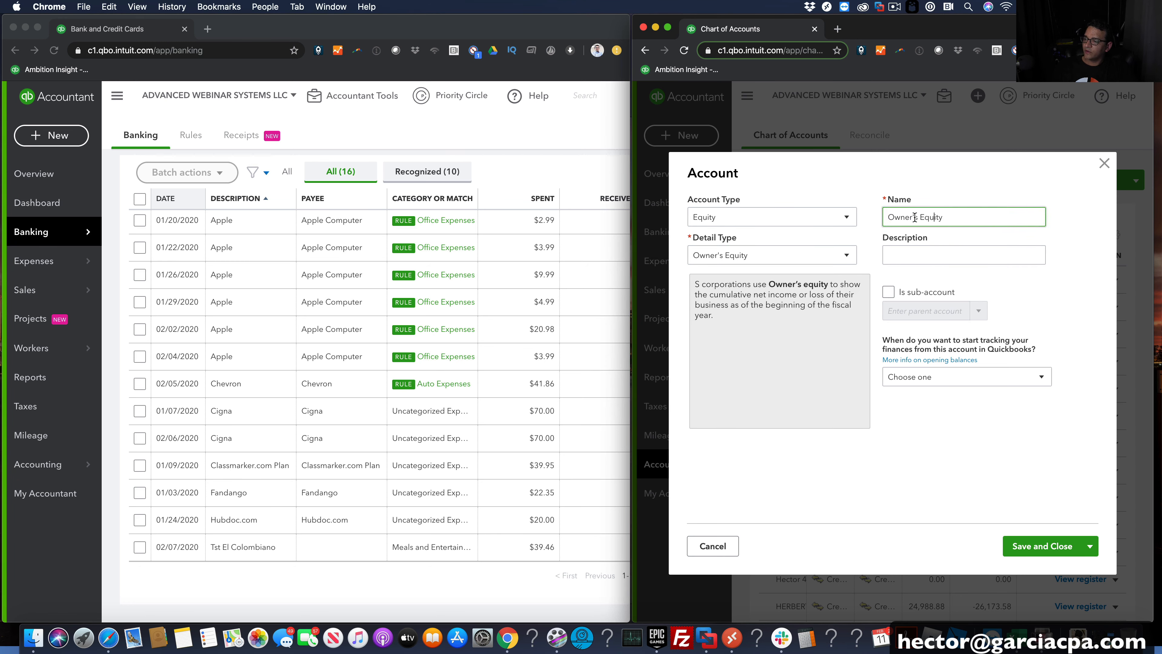
type("PErsonal Expenses")
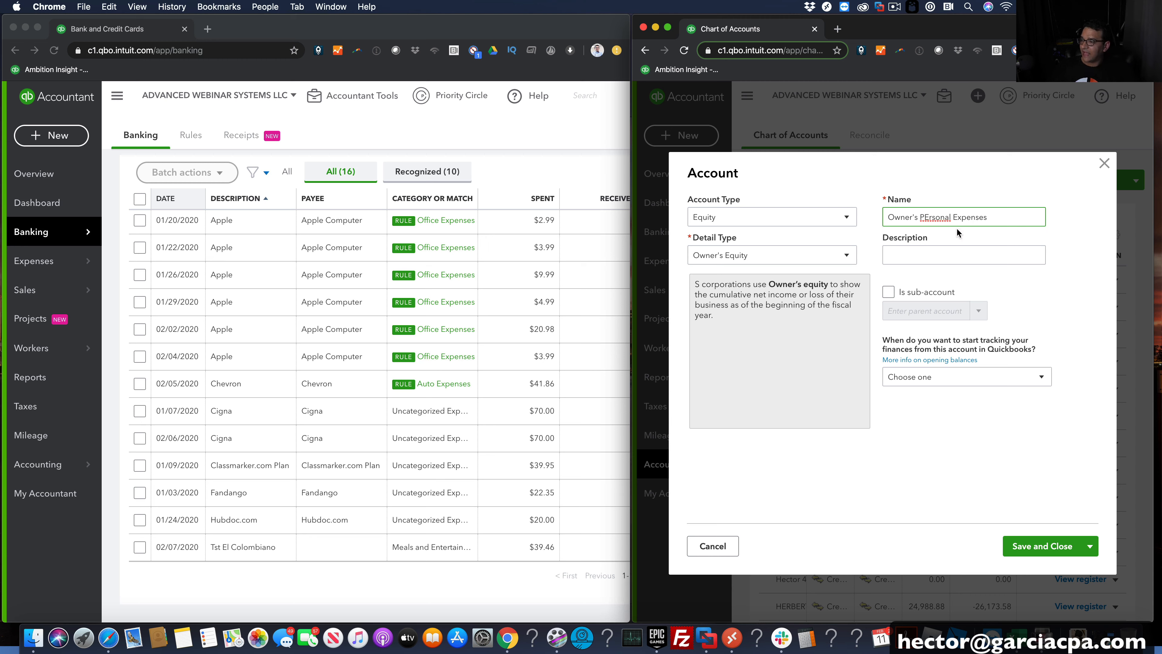
right_click(928, 219)
left_click(959, 221)
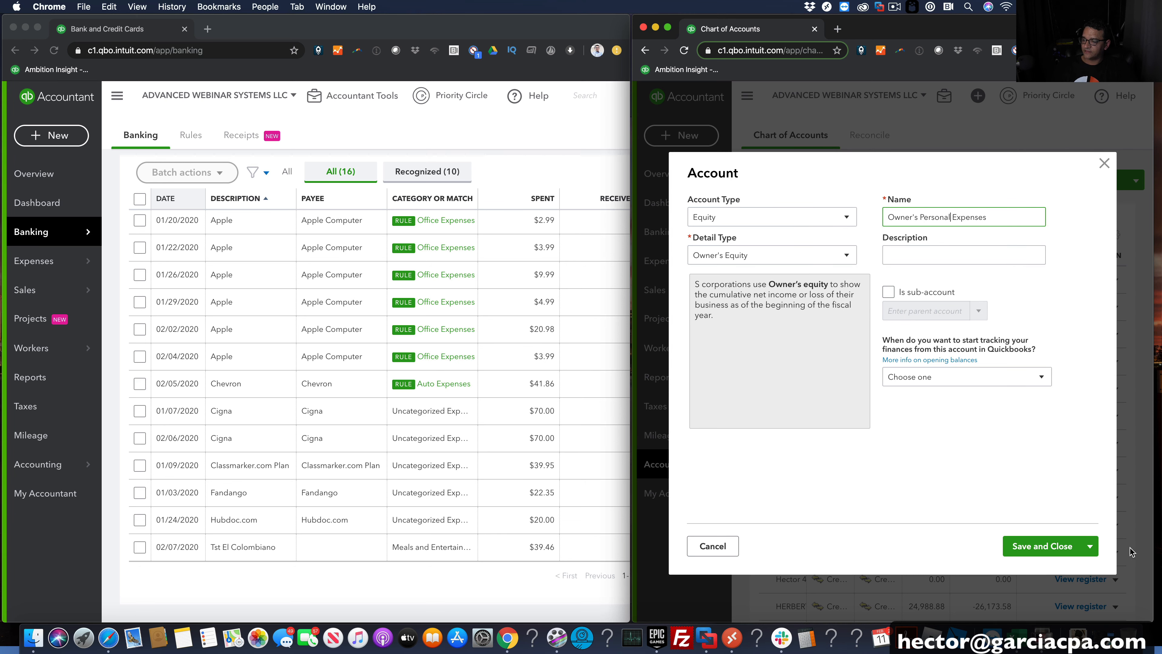
left_click(1041, 546)
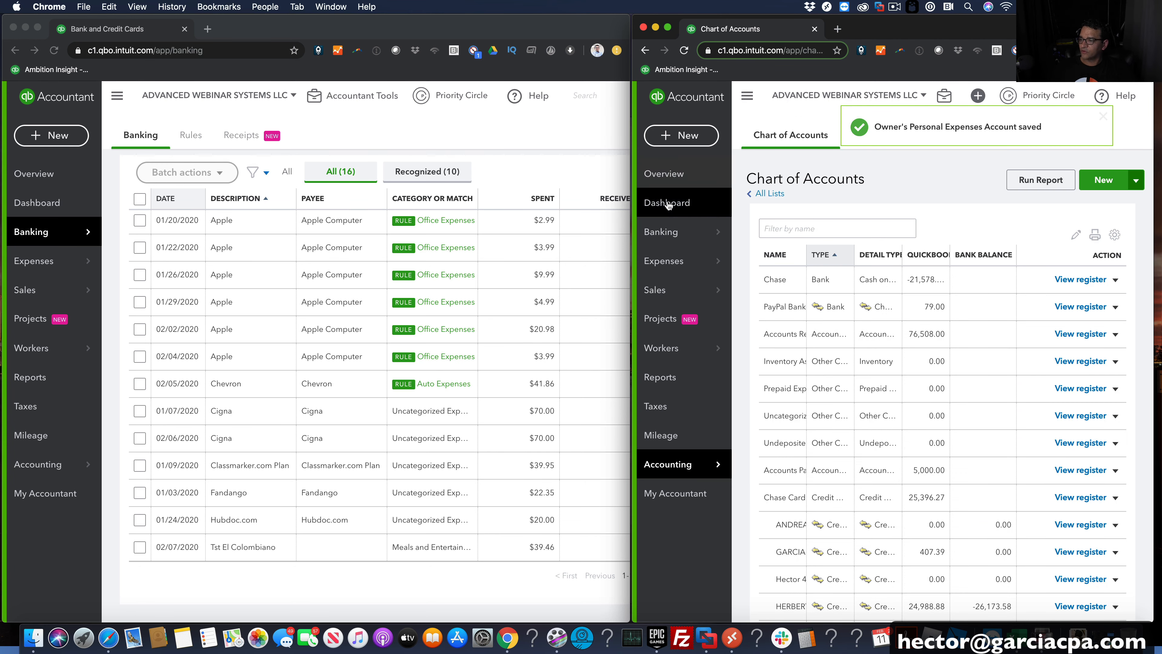
Return to the bank rules and start a money-out rule named Fandango whose description contains Fandango
left_click(672, 232)
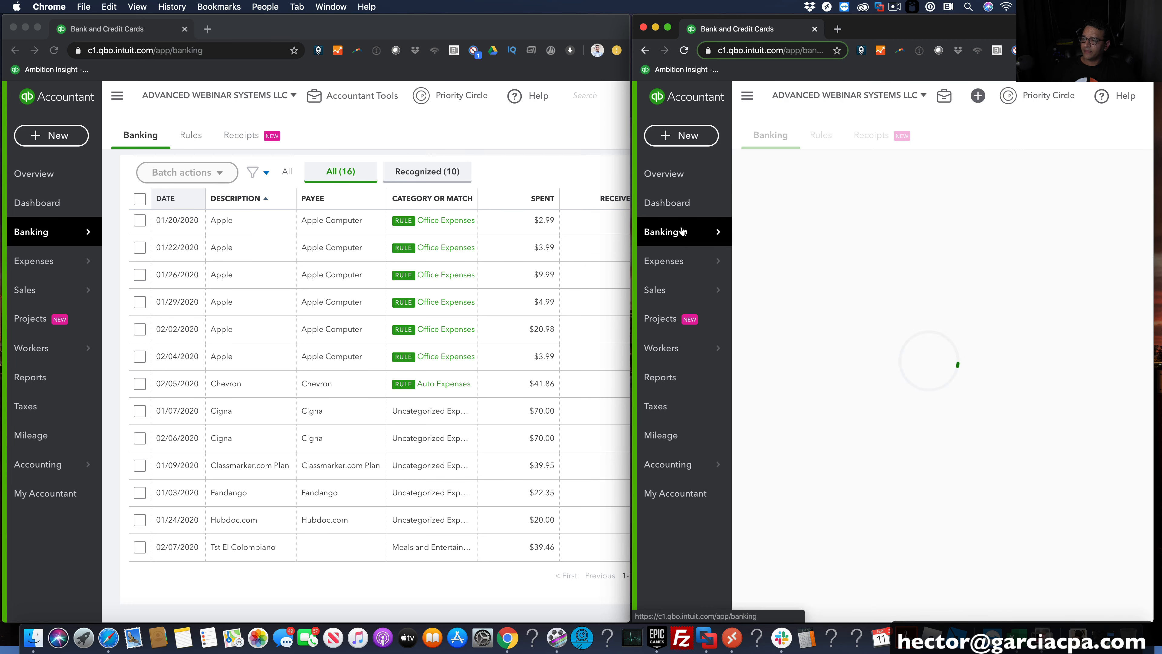
left_click(821, 137)
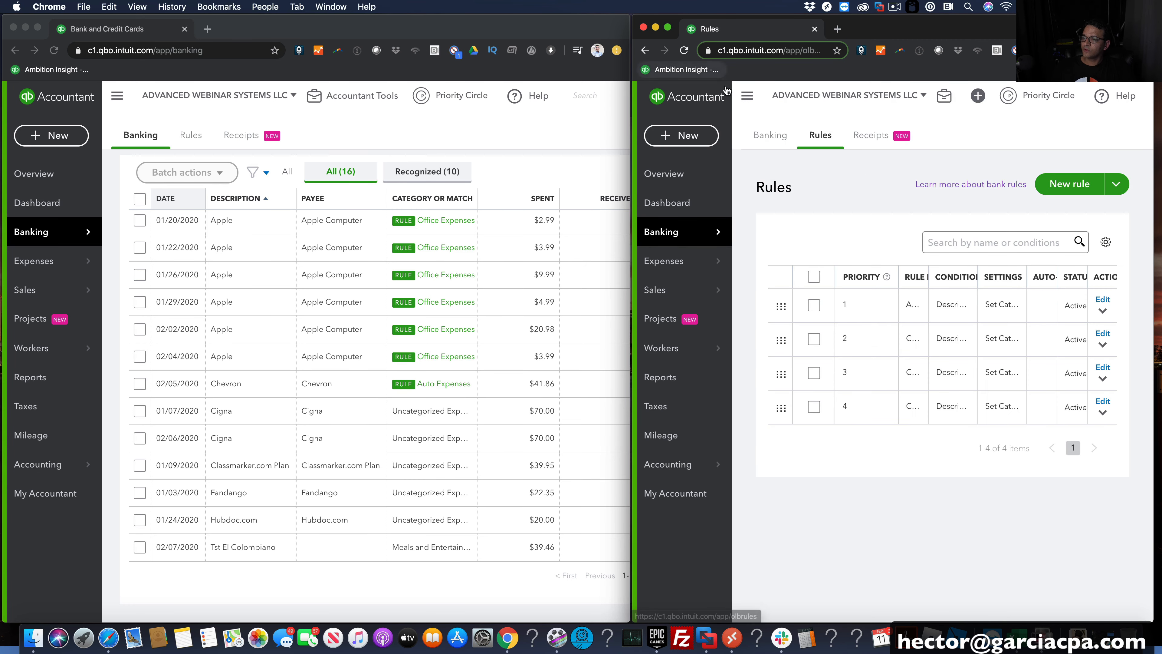
left_click(1042, 189)
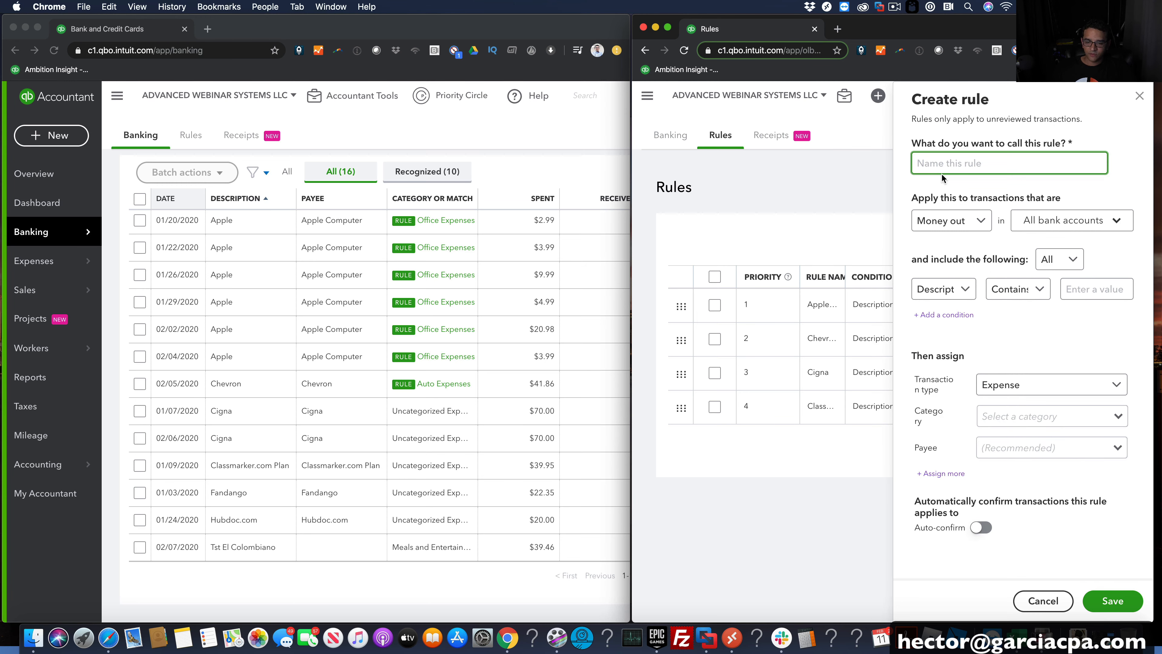
type("Fandango")
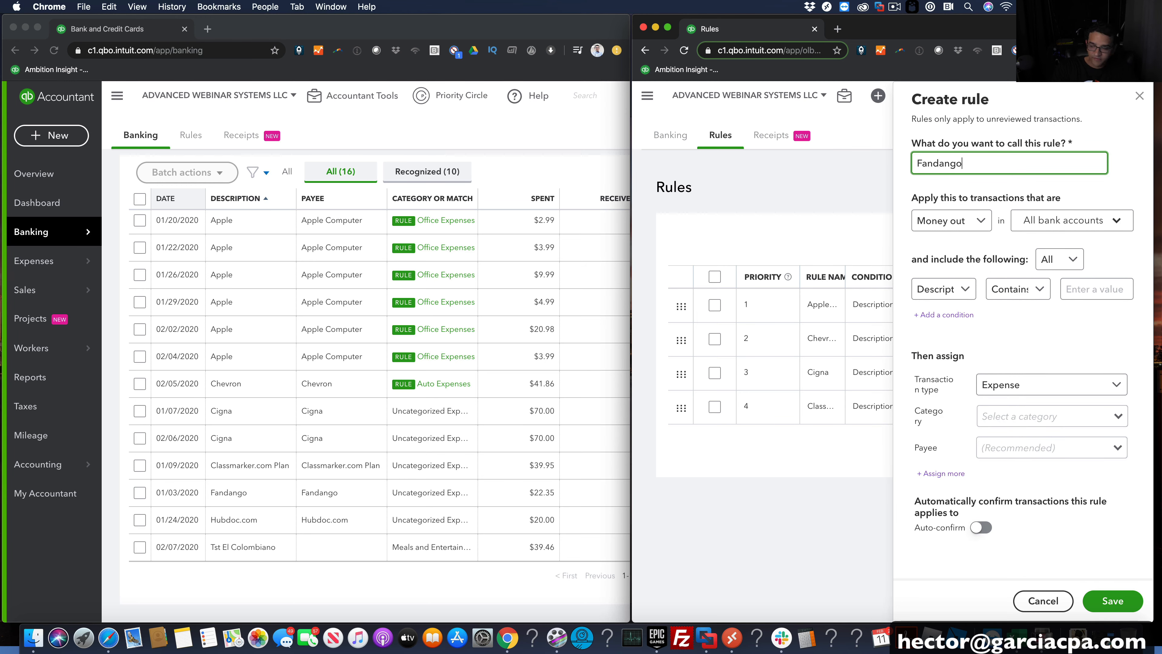
key("Tab")
key("Tab")
left_click(1080, 286)
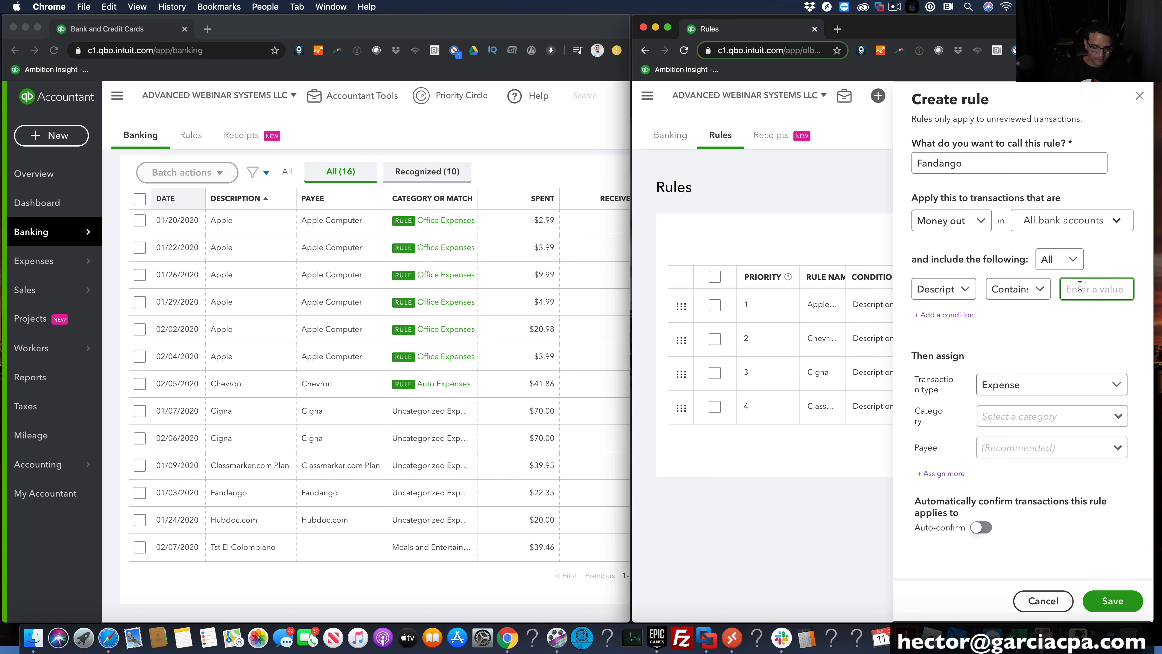
type("Fandanfo")
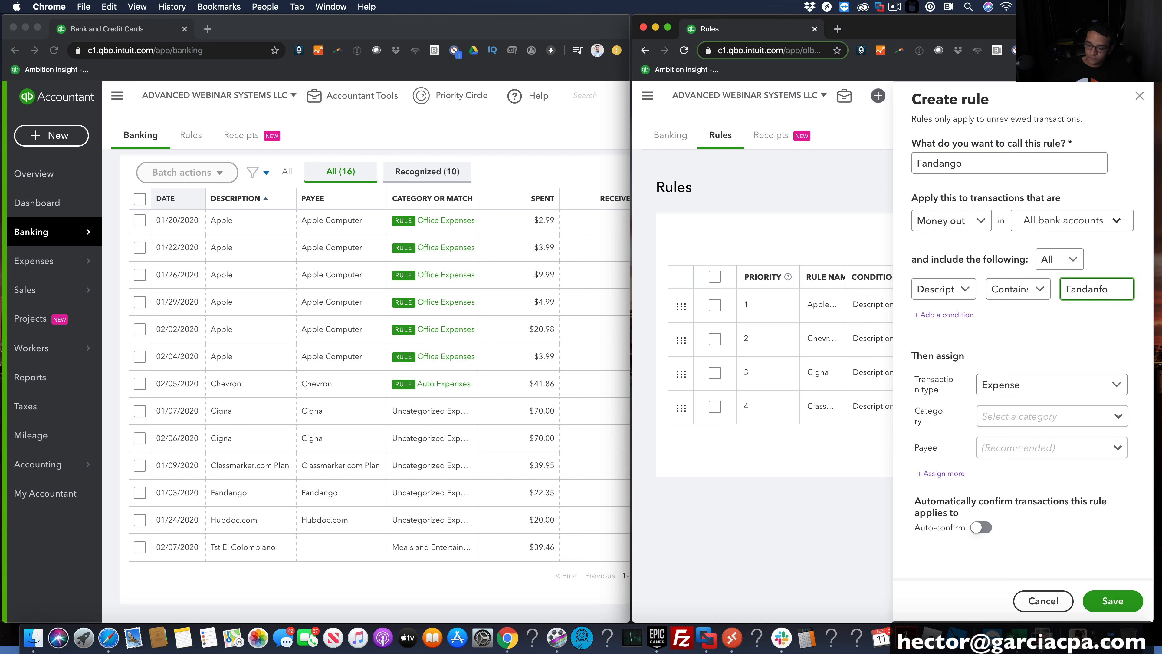
key("BackSpace")
key("BackSpace")
Try to find the owner's personal expenses account in the Fandango rule's category list, and discard the rule
left_click(1010, 416)
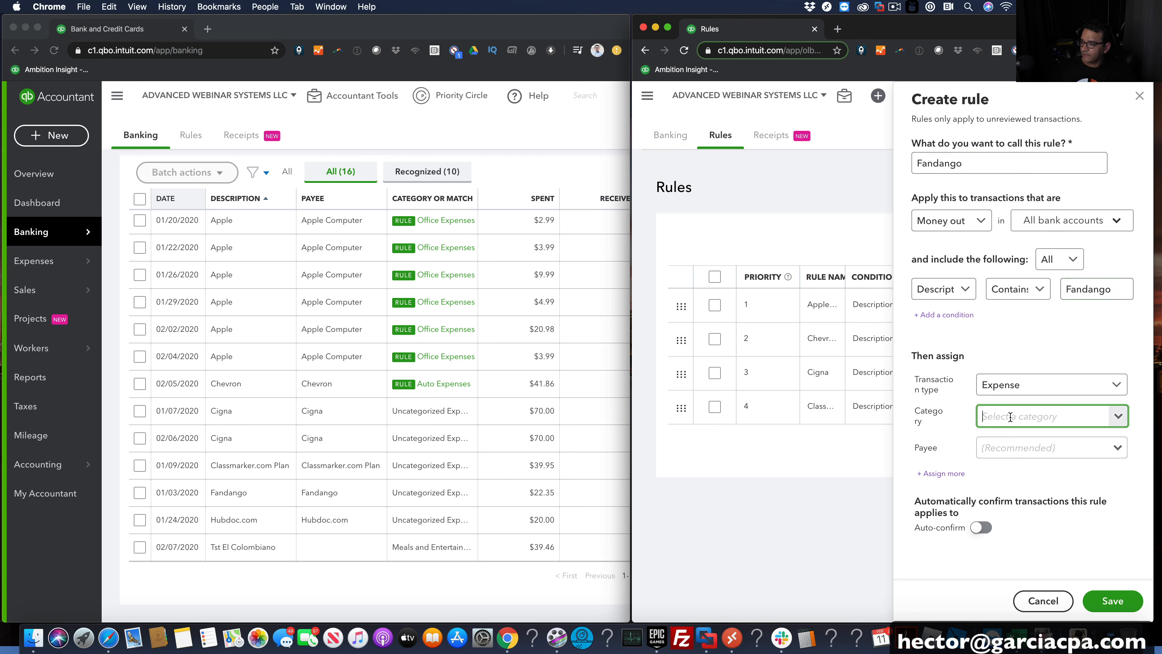
type("pw")
key("BackSpace")
type("e")
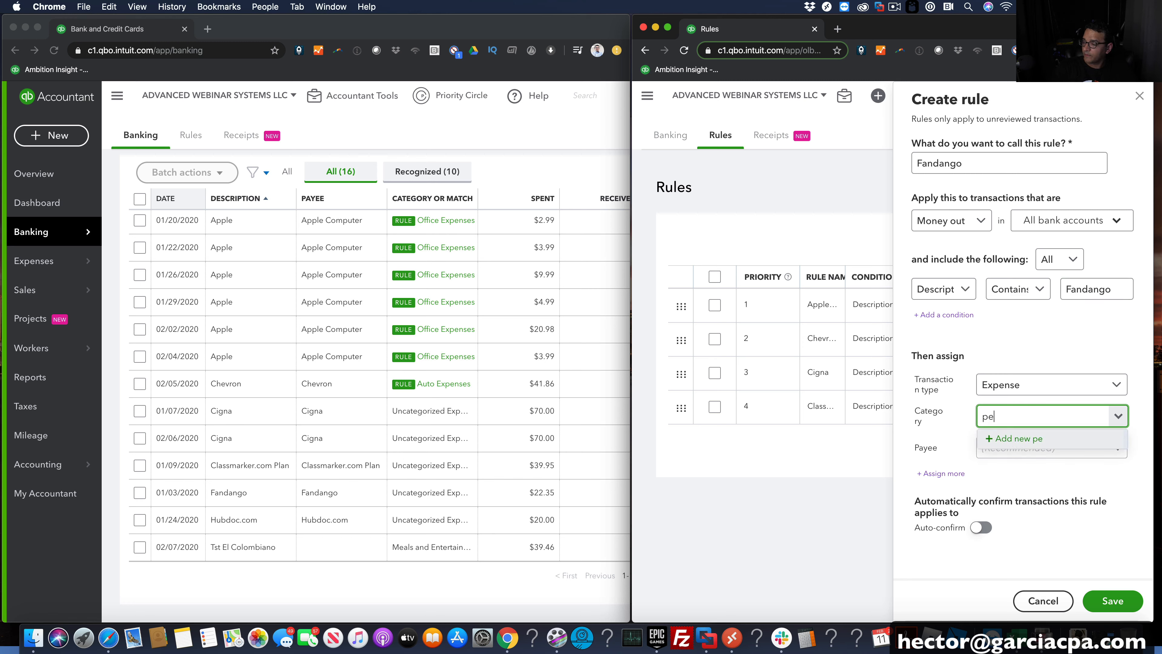
key("BackSpace")
key("BackSpace")
key("BackSpace")
type("own")
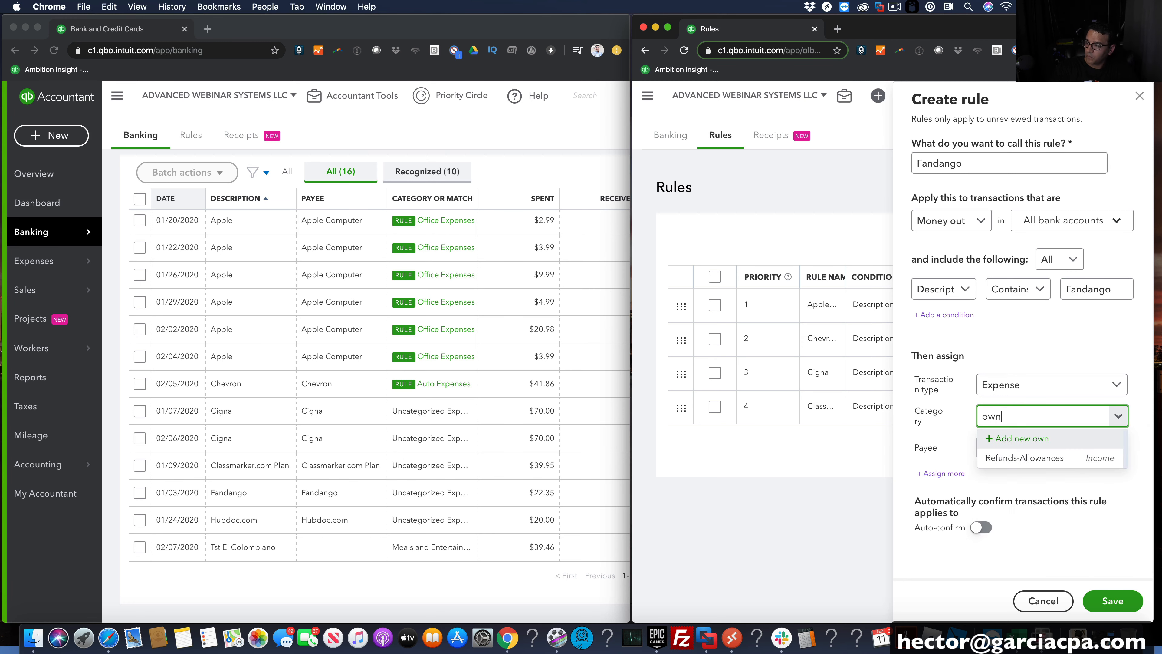
key("BackSpace")
key("BackSpace")
key("BackSpace")
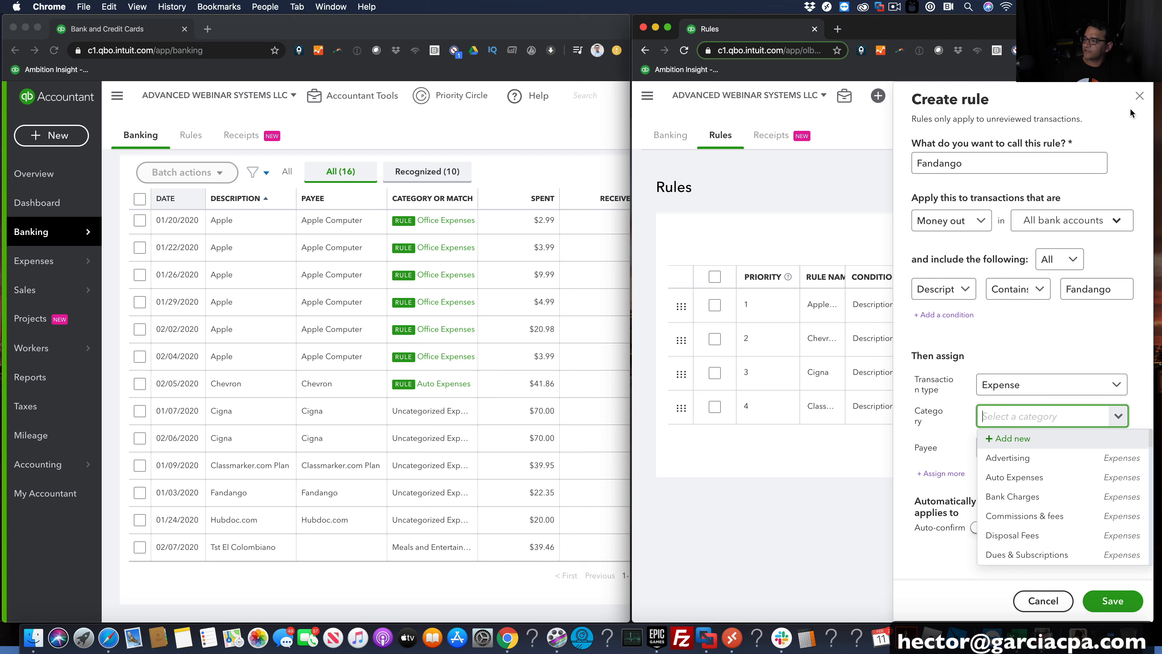
left_click(1139, 96)
Reload the bank rules page and start a money-out rule named Fandango whose description contains Fandango
left_click(684, 50)
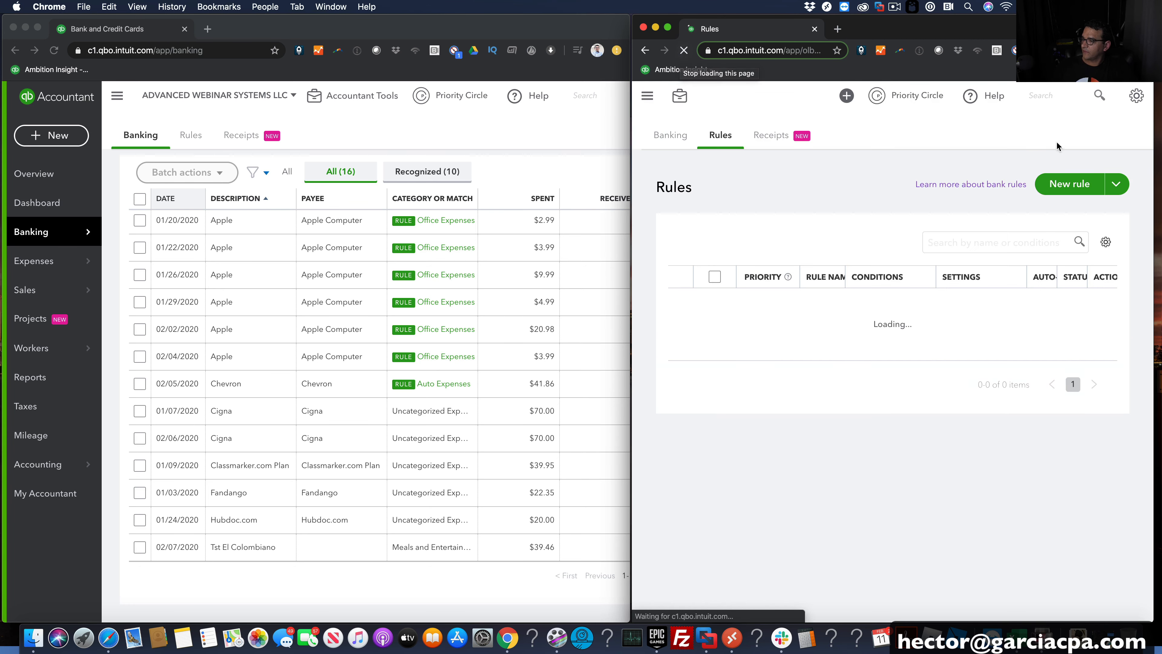
left_click(1077, 185)
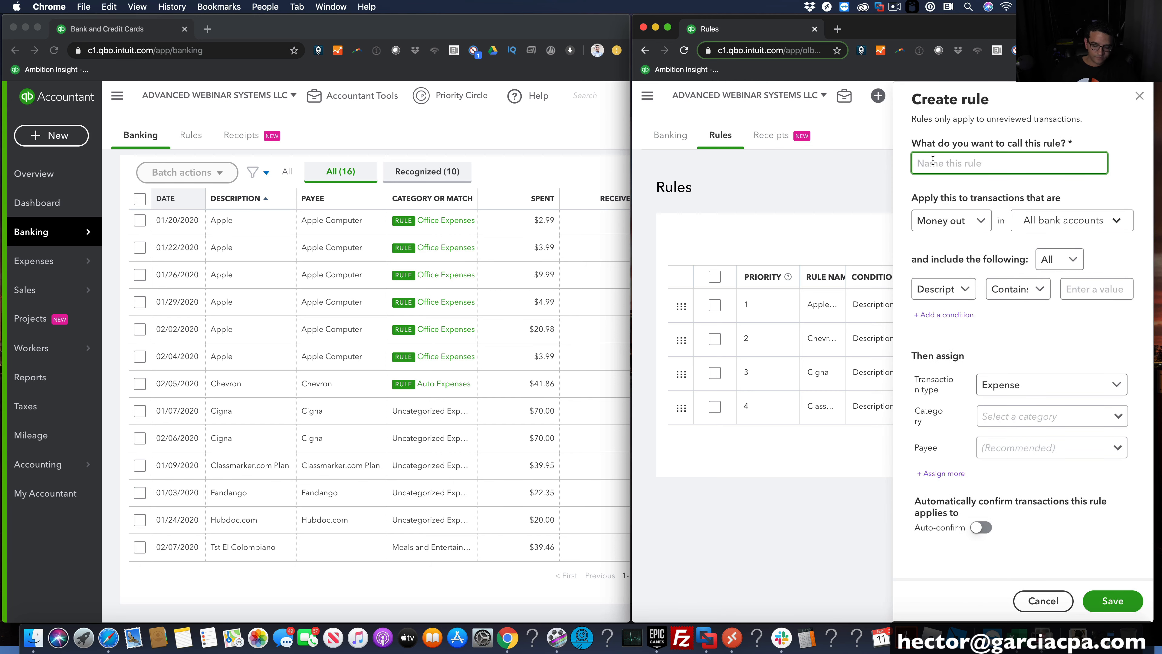
type("Fandango")
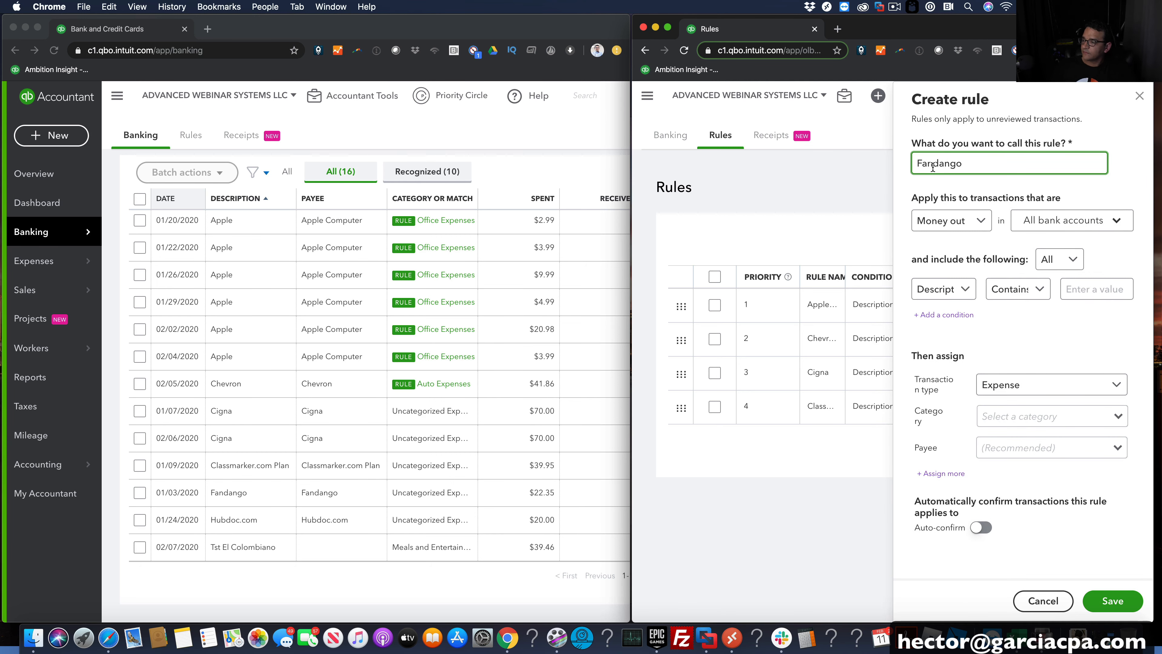
double_click(932, 167)
key("super+c")
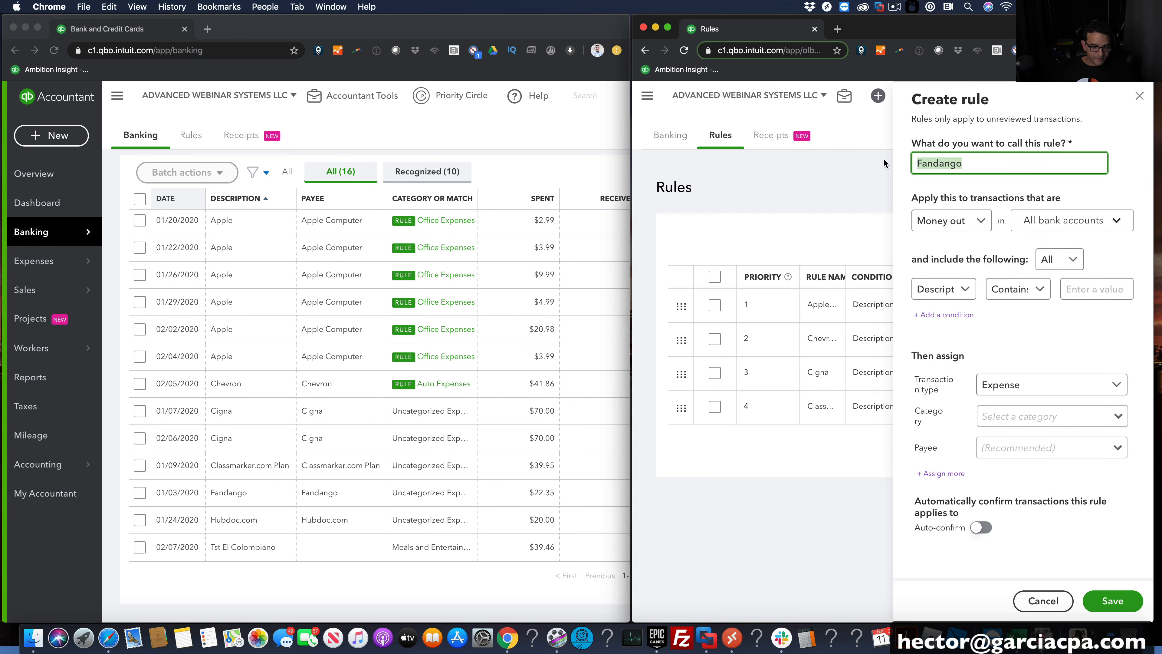
left_click(1084, 294)
key("super+v")
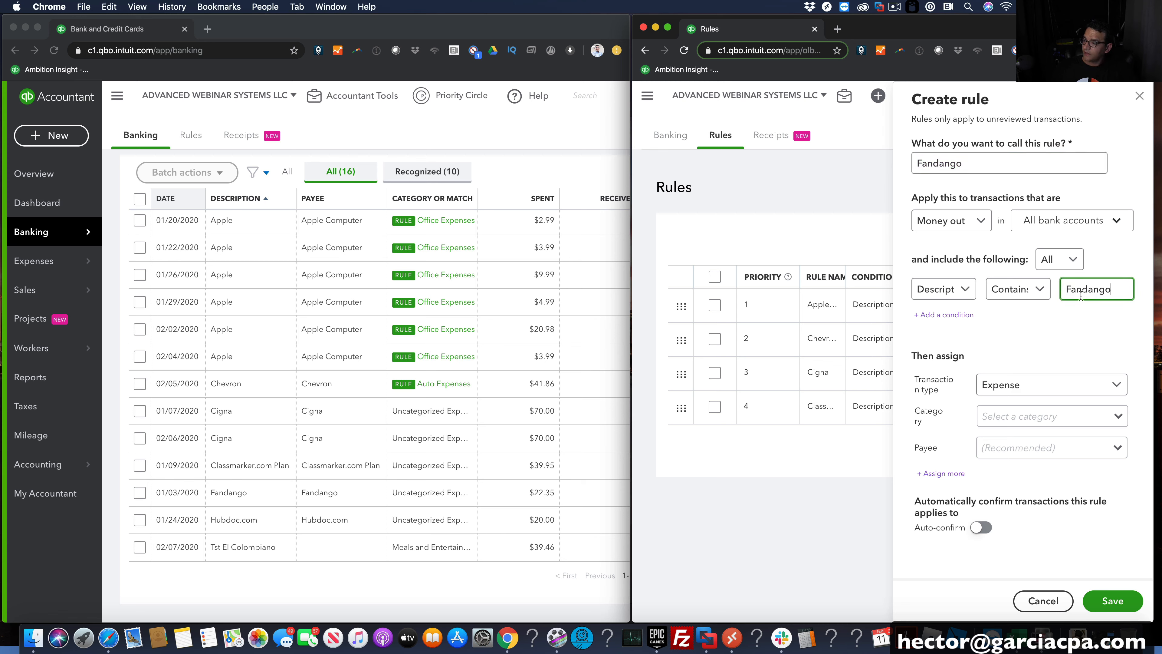
Assign the category Owner's Personal Expenses and the payee Fandango to the rule, and save it
left_click(1006, 417)
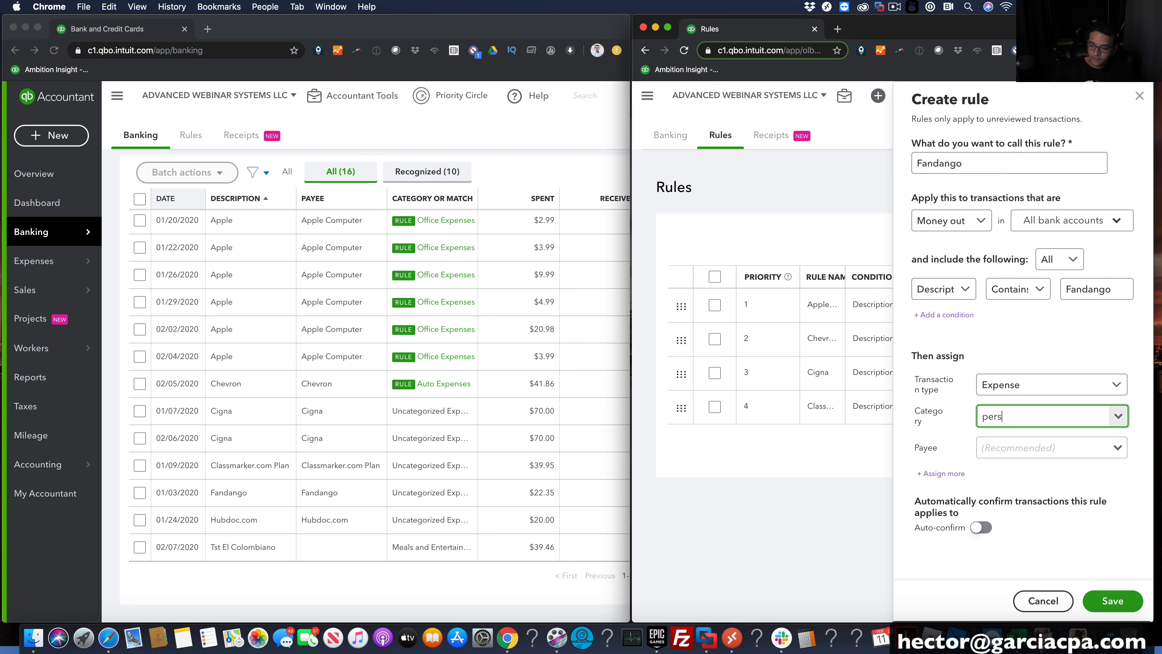
type("pers")
left_click(1007, 438)
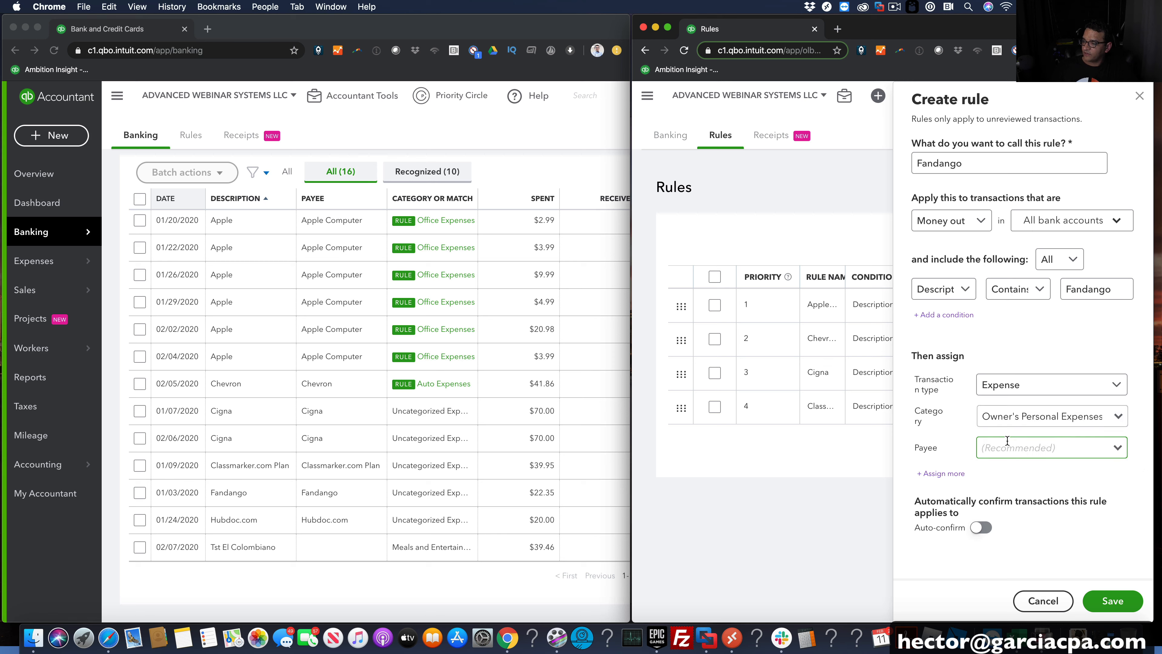
left_click(1007, 441)
type("Fandan")
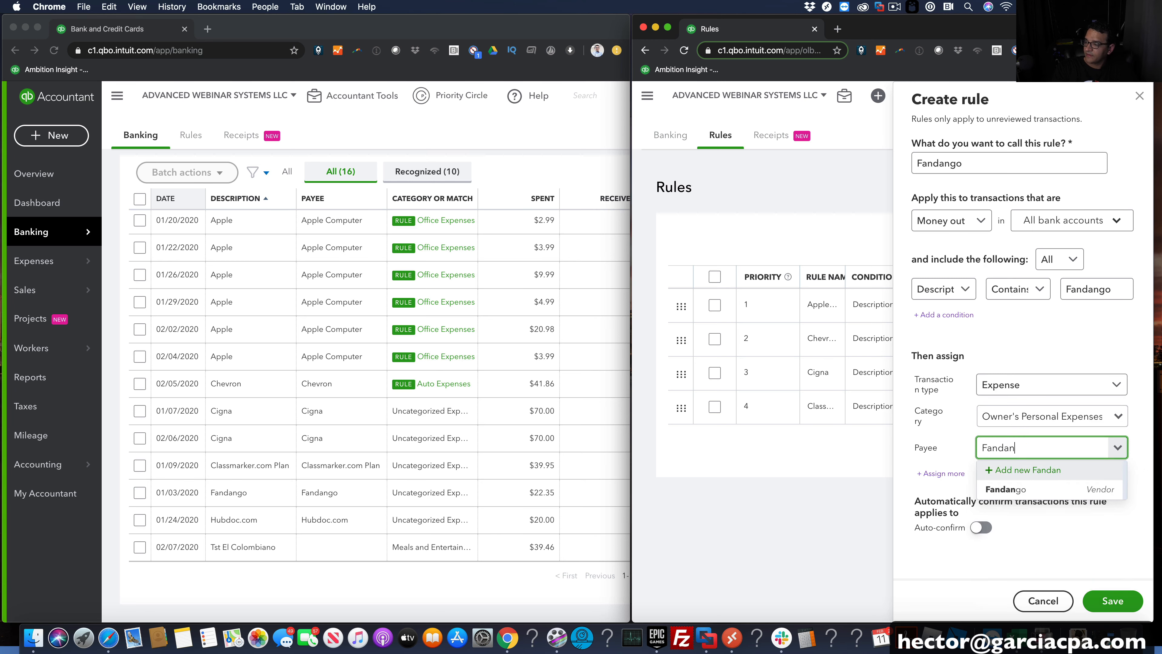
left_click(1014, 489)
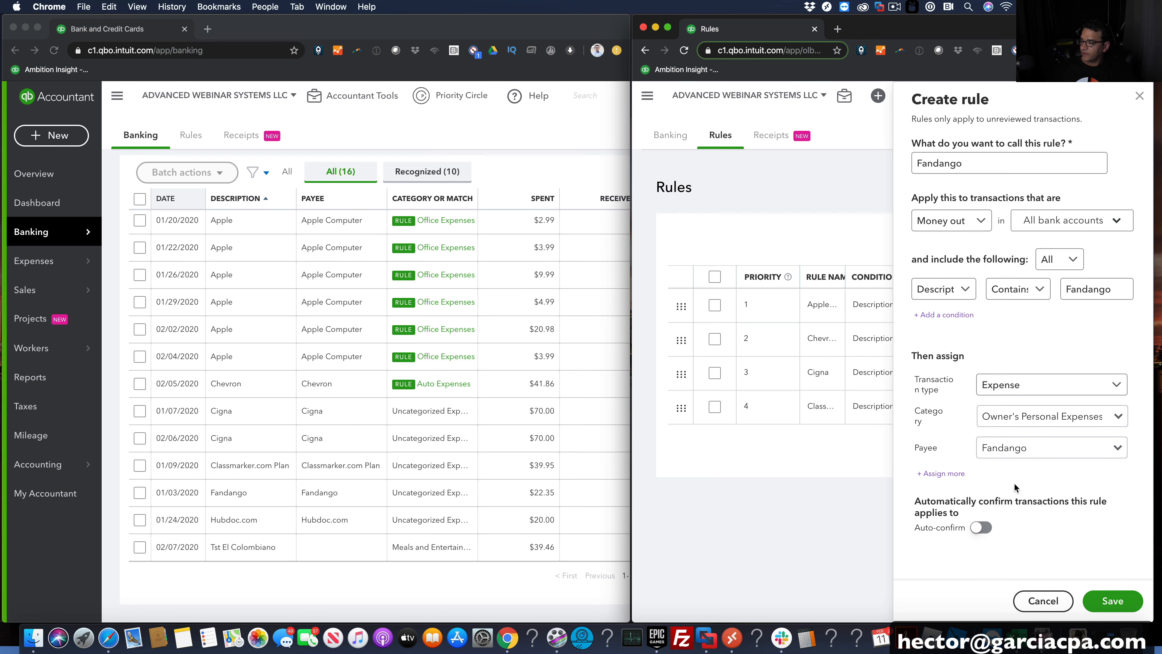
left_click(1115, 603)
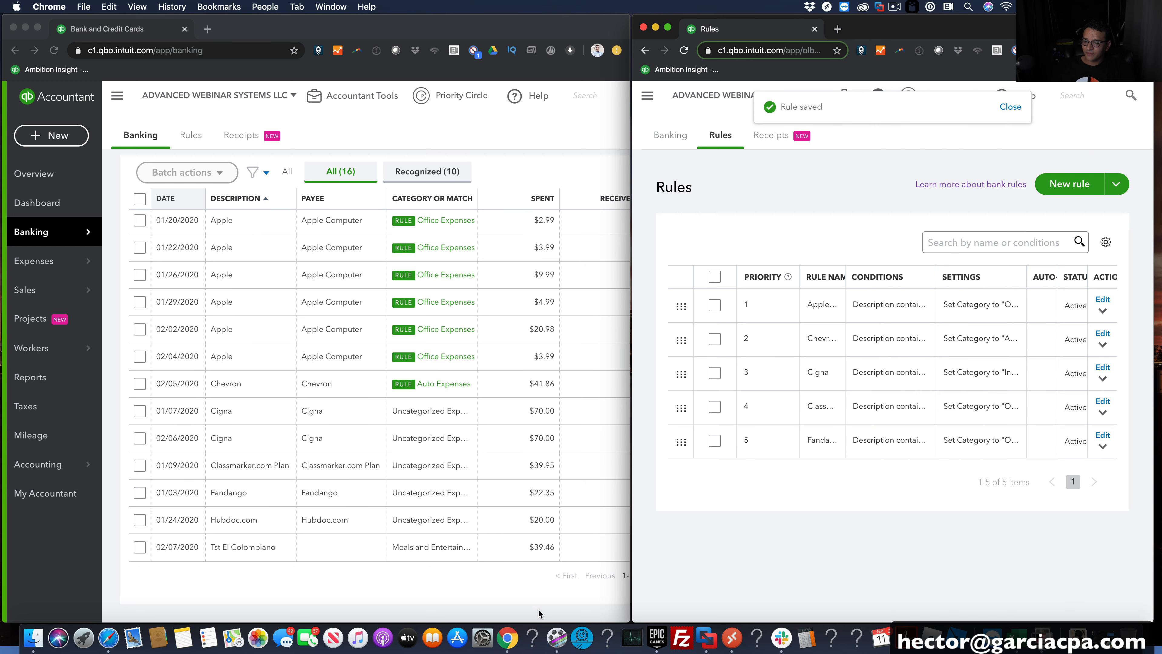
Reload the downloaded bank transactions and check which ones still have no rule applied
left_click(515, 587)
scroll(514, 584, "up", 5)
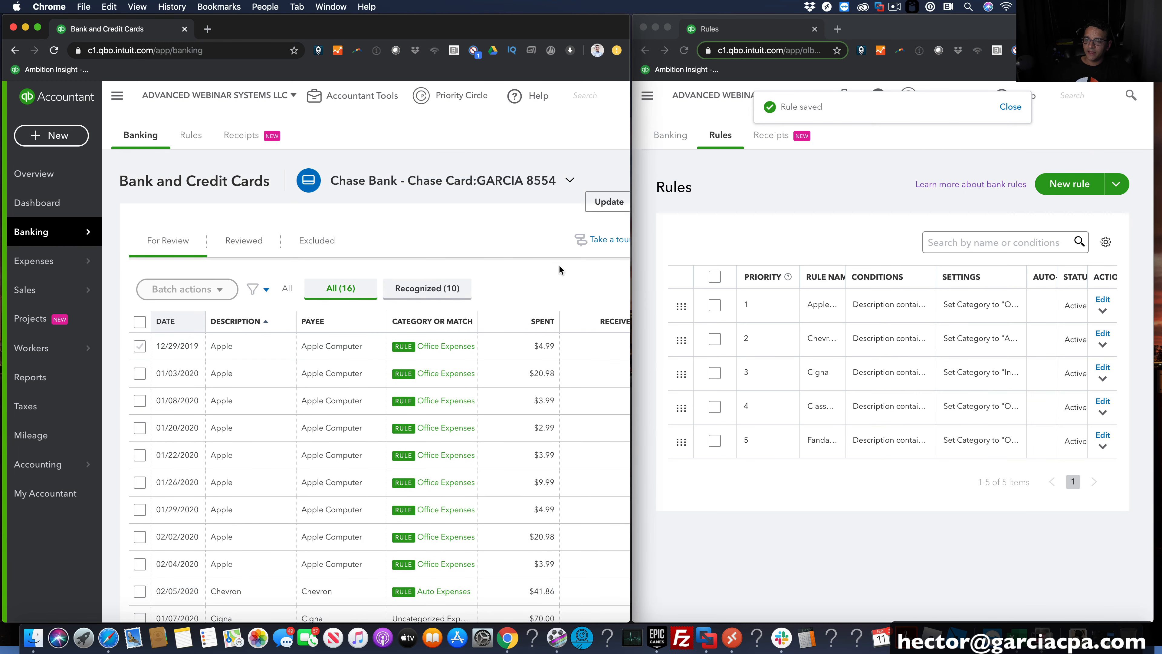
right_click(524, 291)
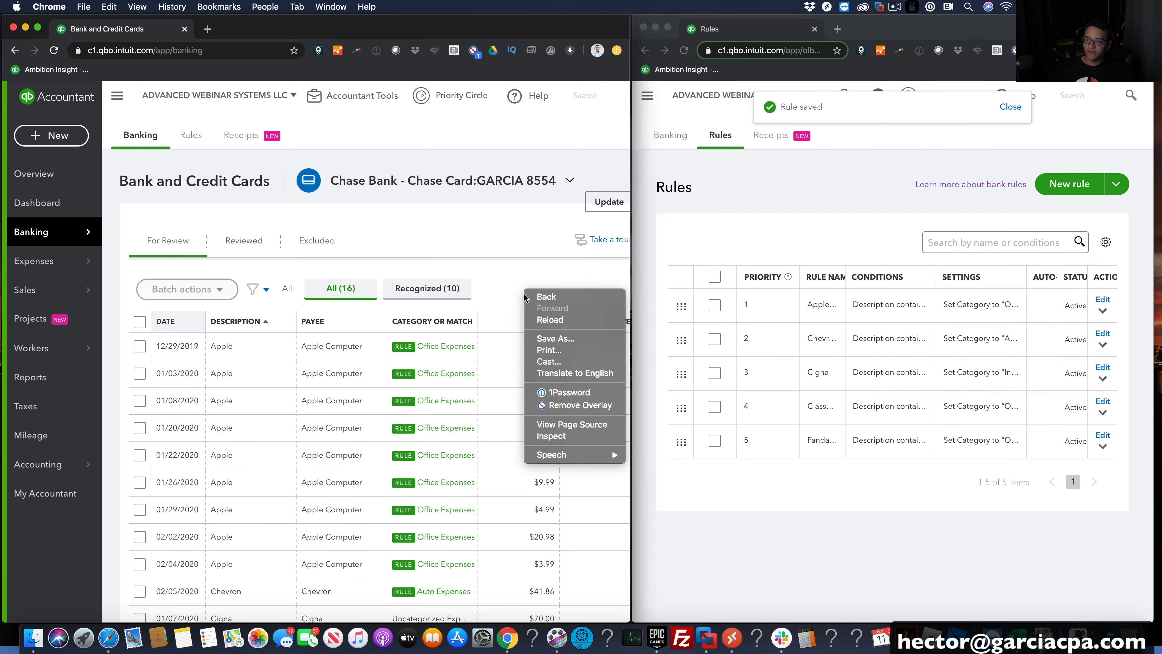
left_click(541, 320)
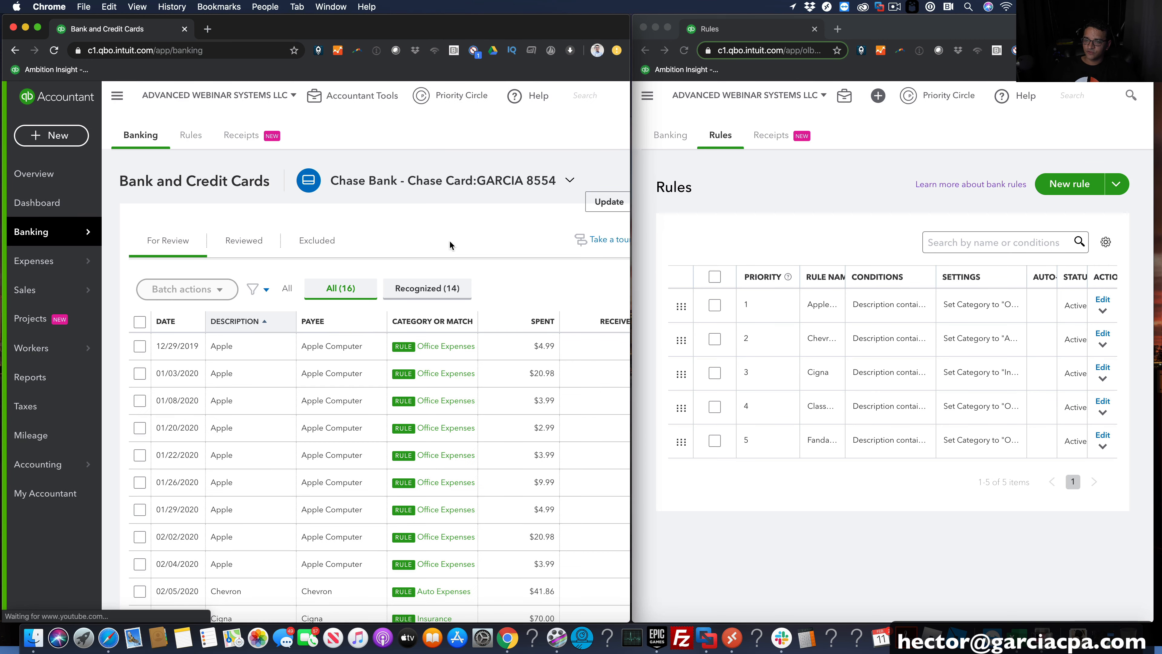
scroll(432, 346, "down", 5)
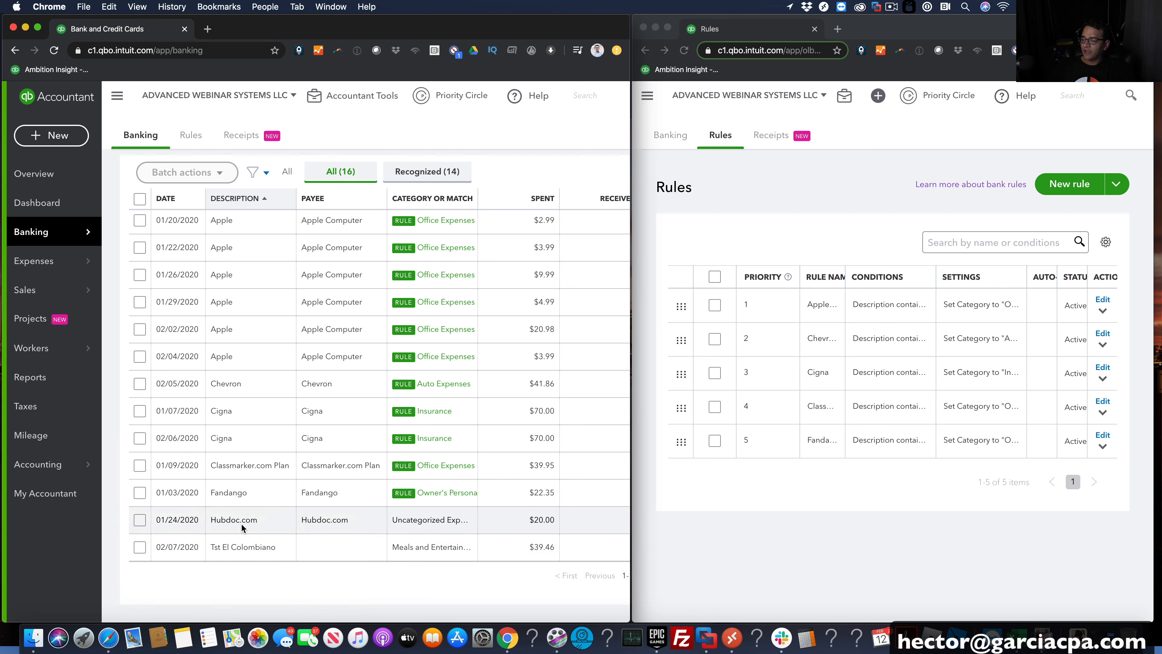
Start a money-out bank rule named Hubdoc.com whose description contains Hubdoc.com
left_click(782, 227)
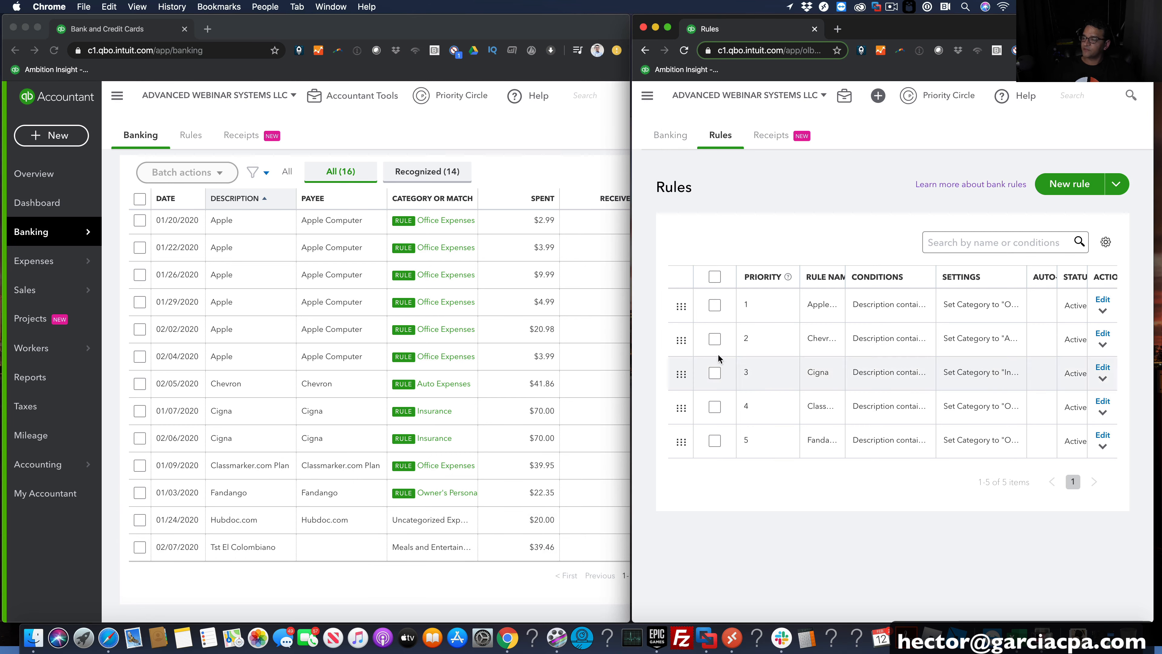
left_click(1071, 184)
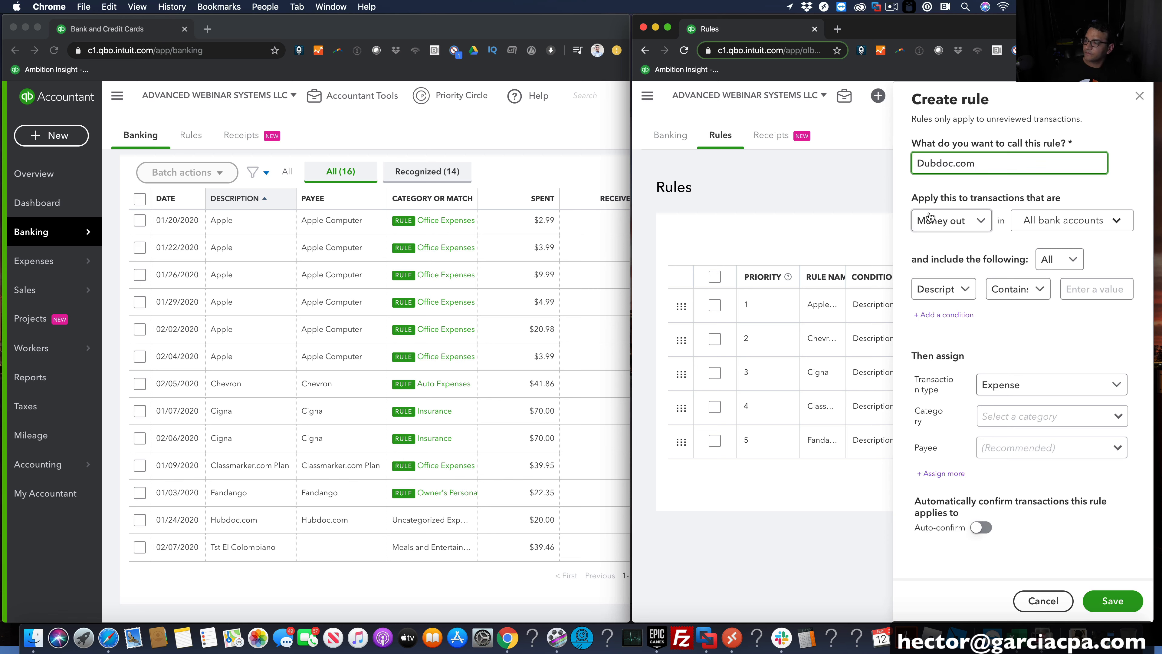
type("H")
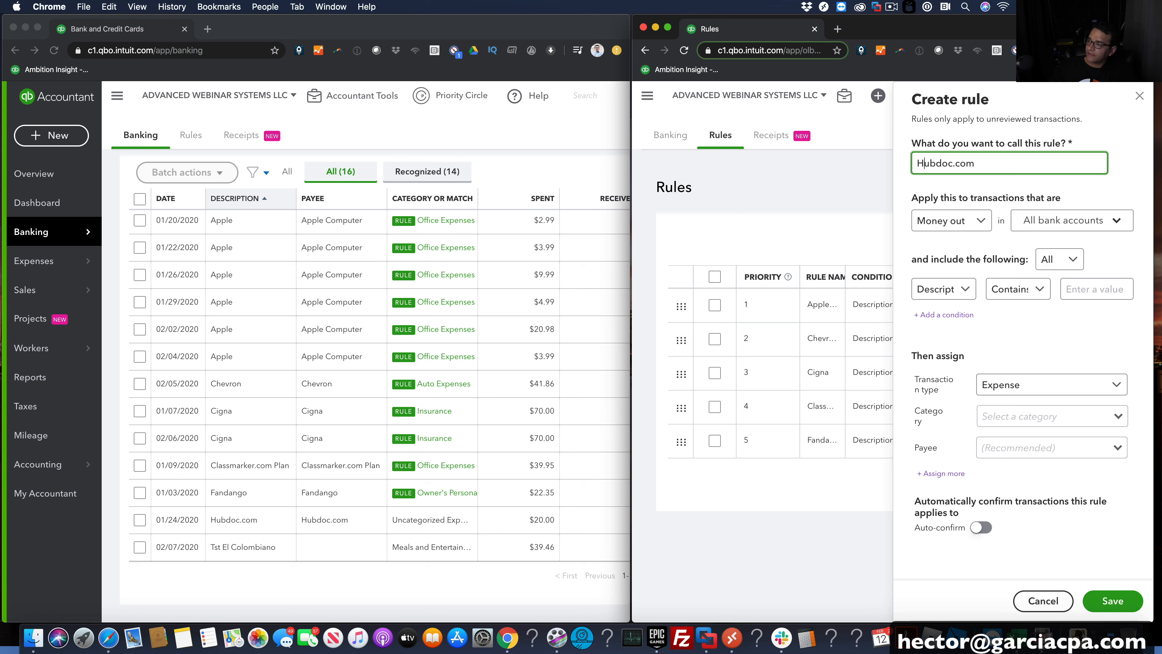
left_click(1078, 290)
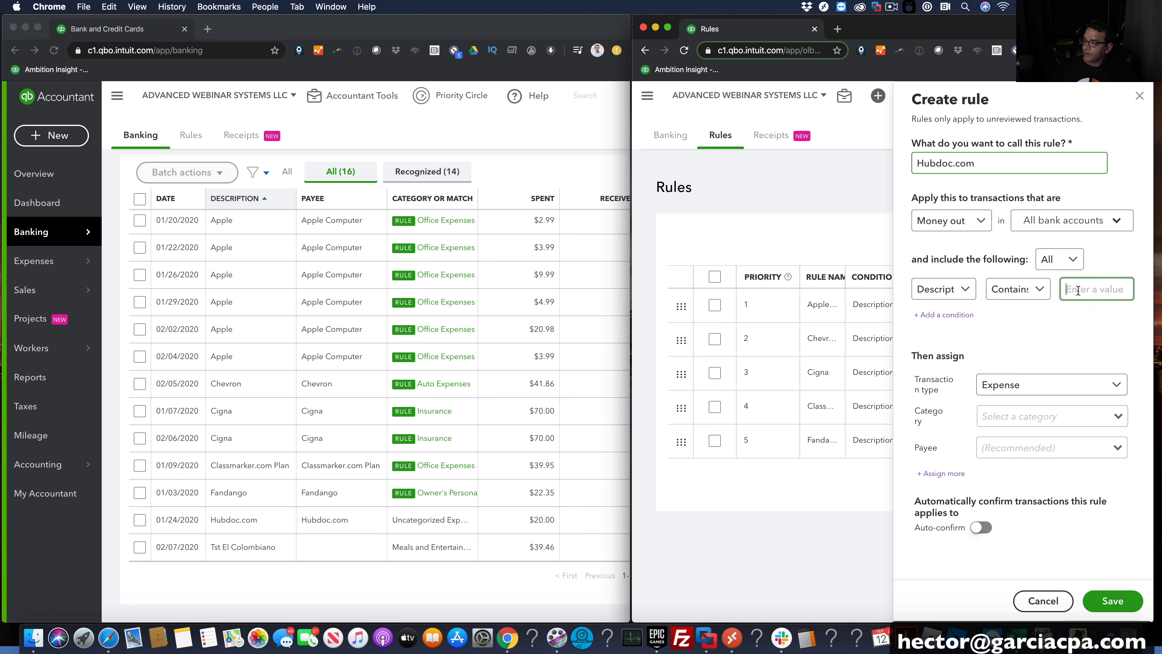
type("Hubdoc.com")
Assign the category Office Expenses and the vendor Hubdoc.com as payee to the rule, and save it
left_click(1011, 416)
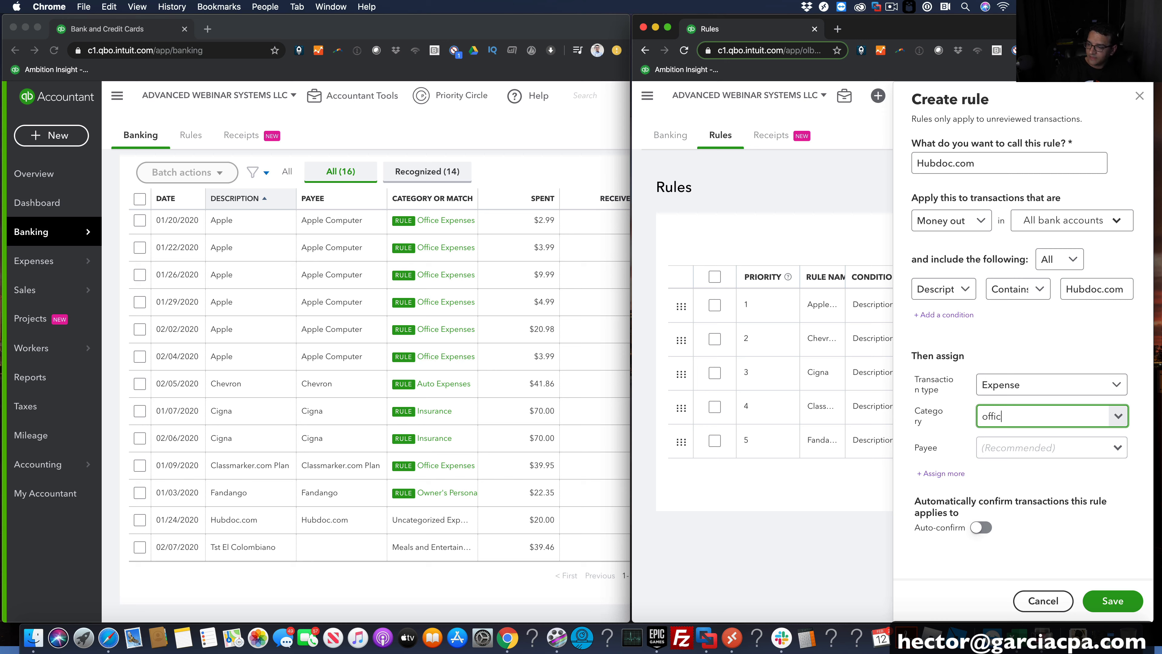
type("offic")
left_click(1034, 460)
left_click(1012, 448)
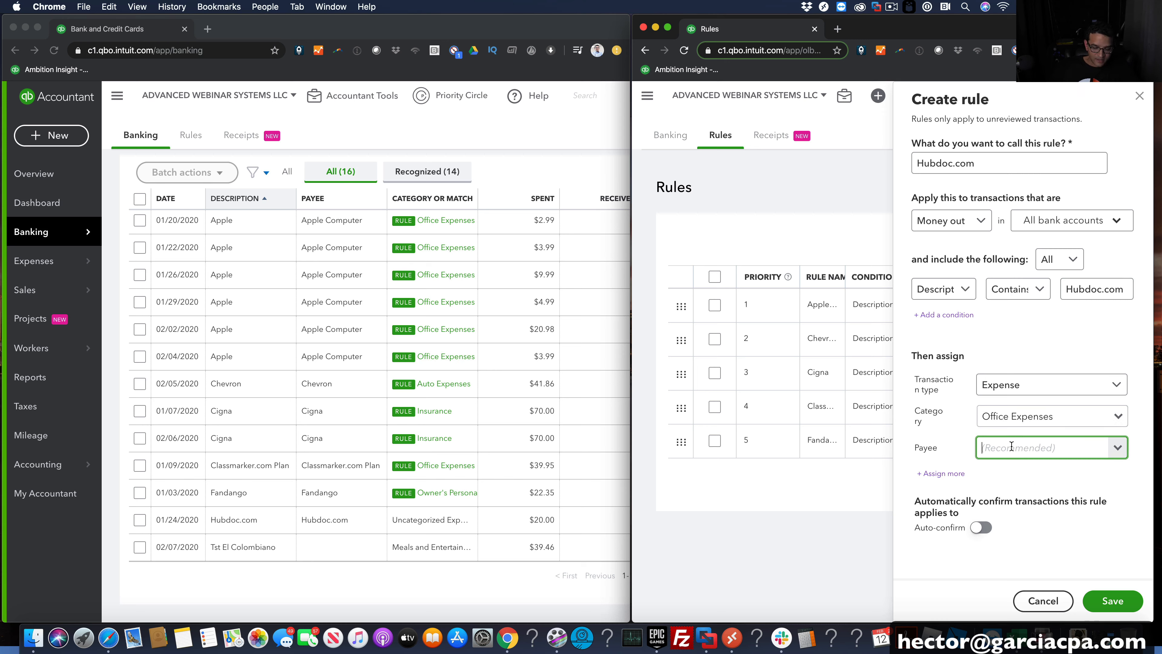
type("Hub")
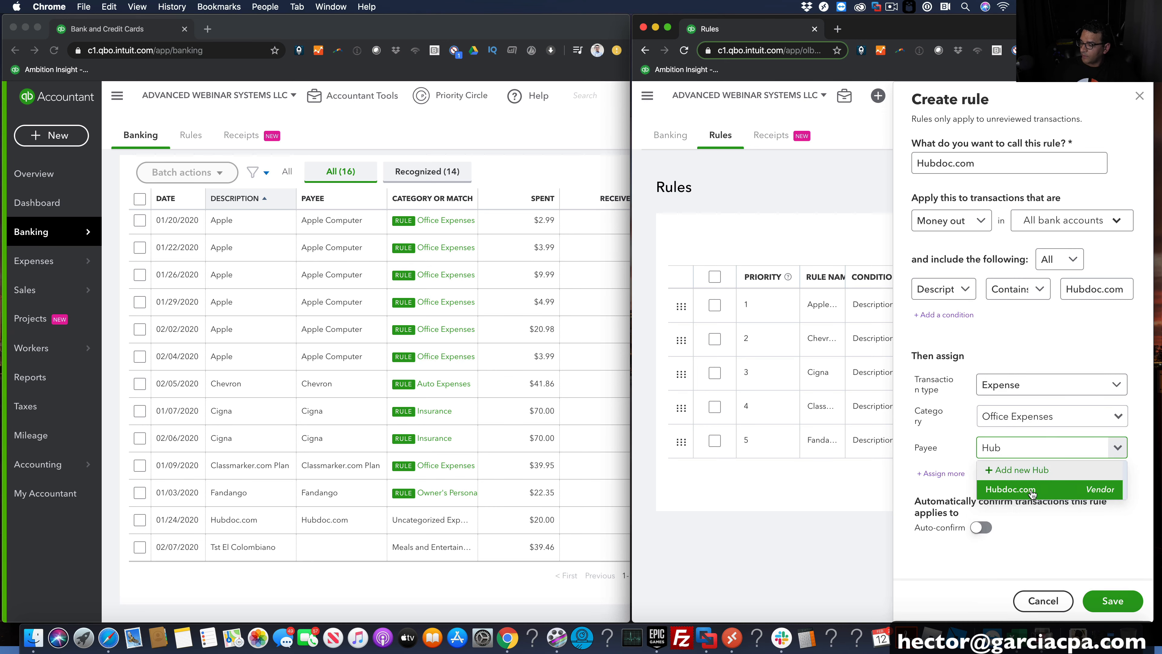
left_click(1033, 491)
left_click(1113, 601)
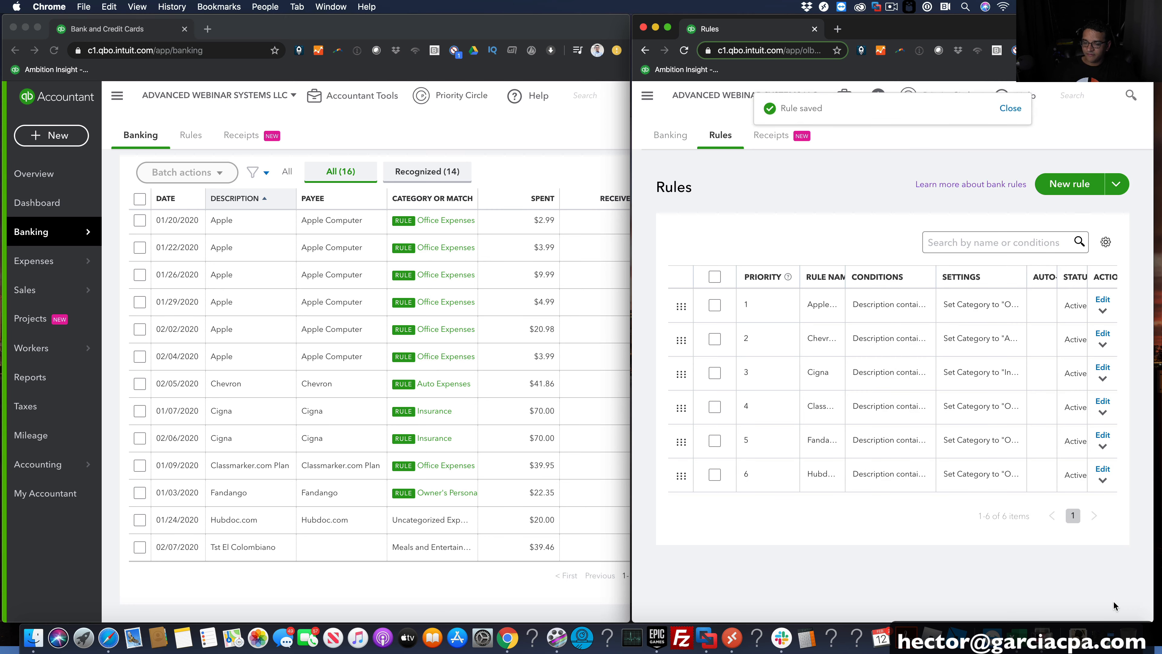
Copy the word Colombiano from the description of the 02/07/2020 Tst El Colombiano transaction
left_click(223, 545)
left_click_drag(223, 546, 268, 548)
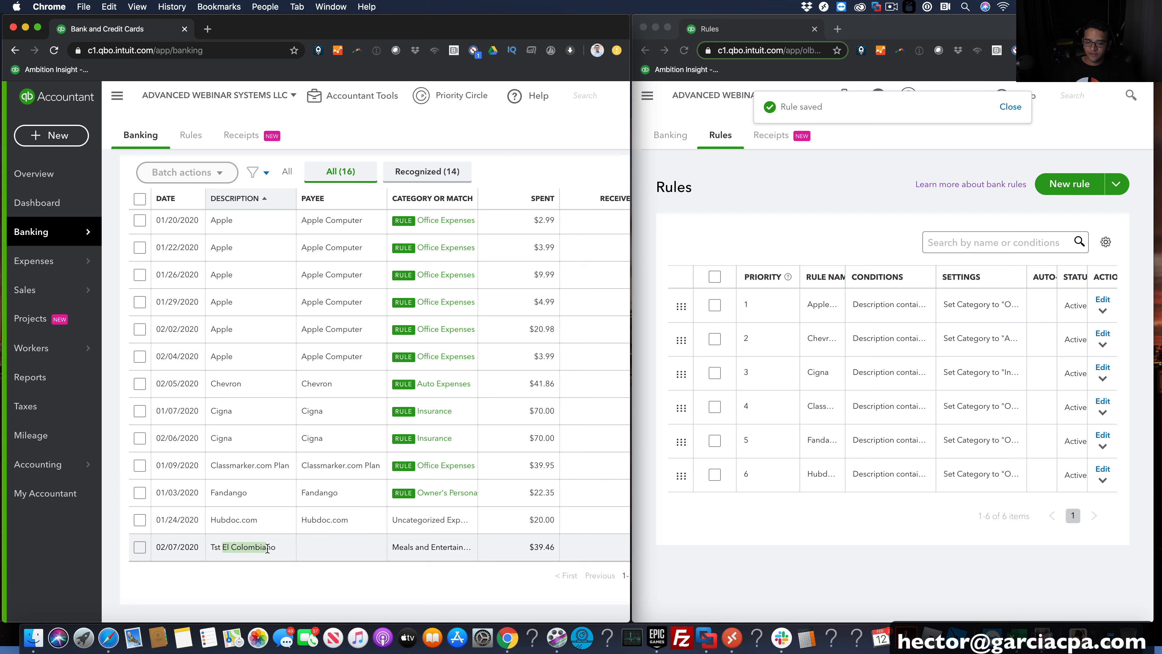
right_click(259, 547)
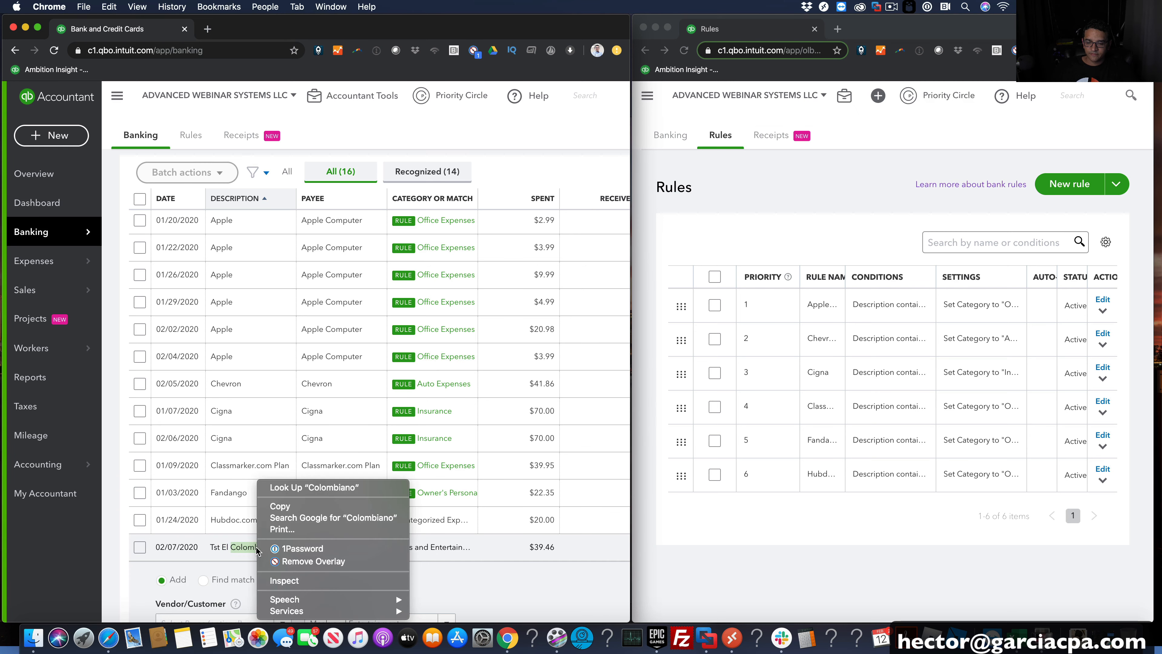
left_click(277, 507)
Start a money-out bank rule, pasting the copied word Colombiano as its name and as the text its description contains
left_click(1070, 184)
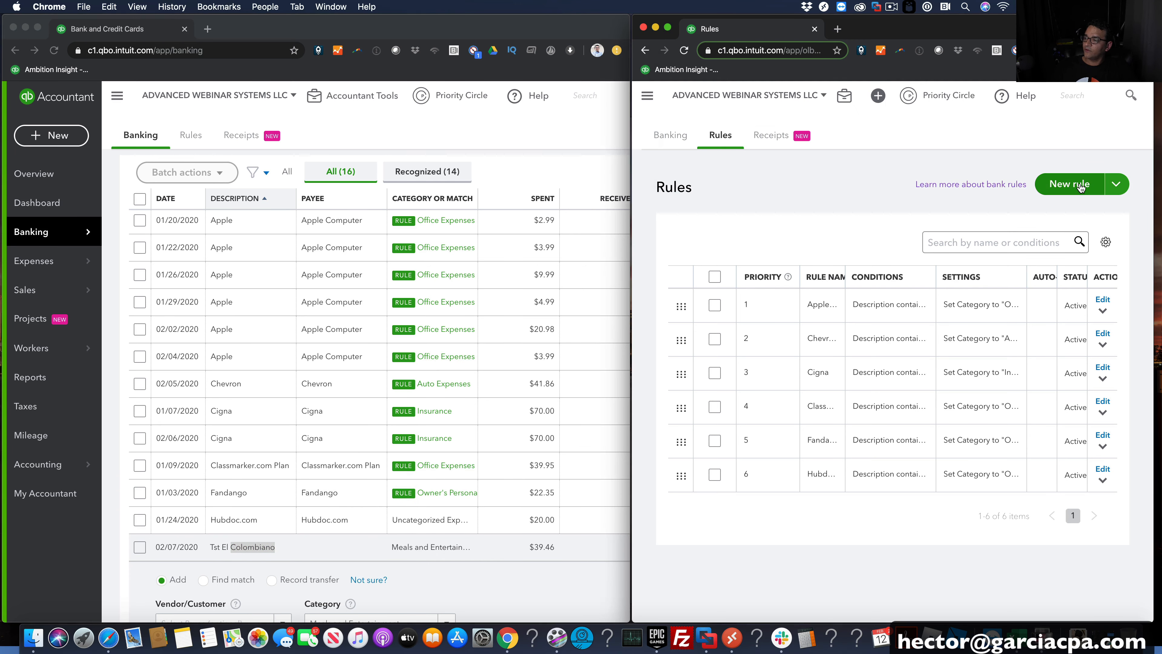
right_click(936, 163)
left_click(945, 229)
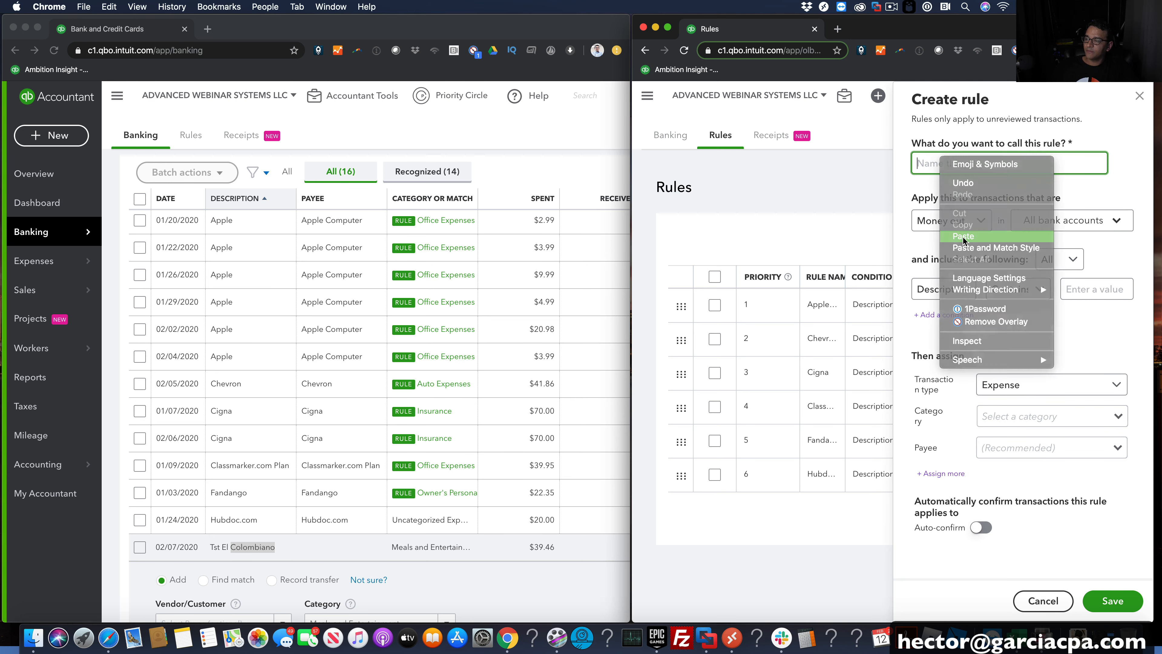
left_click(1097, 289)
right_click(1105, 289)
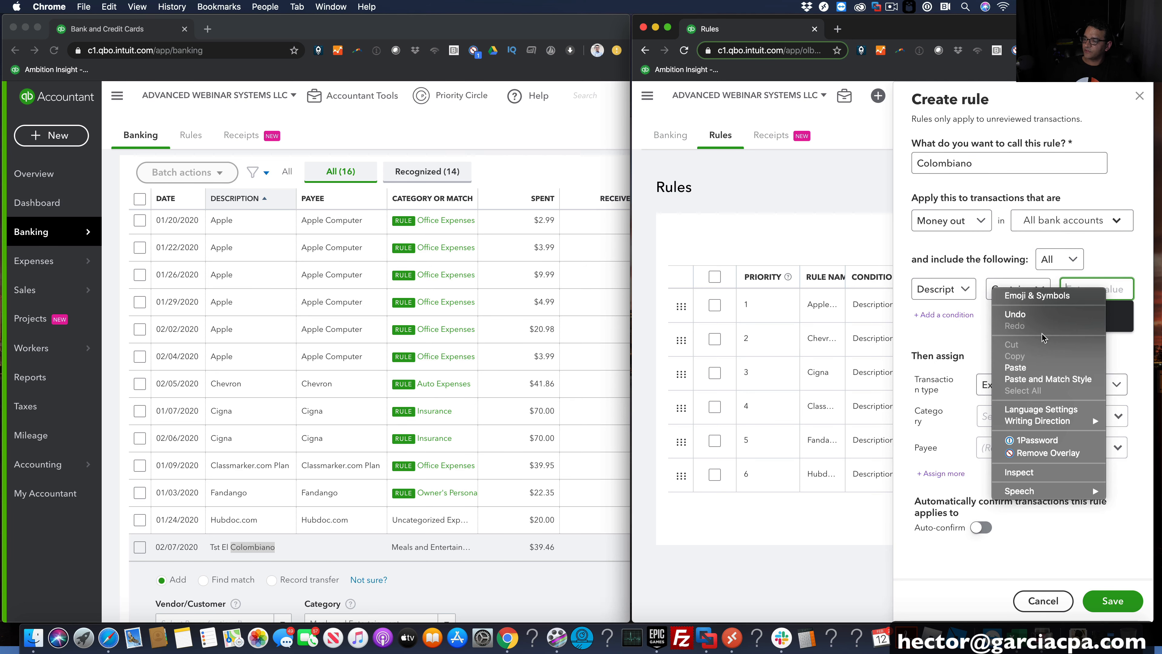
left_click(1035, 368)
Assign the category Meals and Entertainment to the Colombiano rule
left_click(1001, 420)
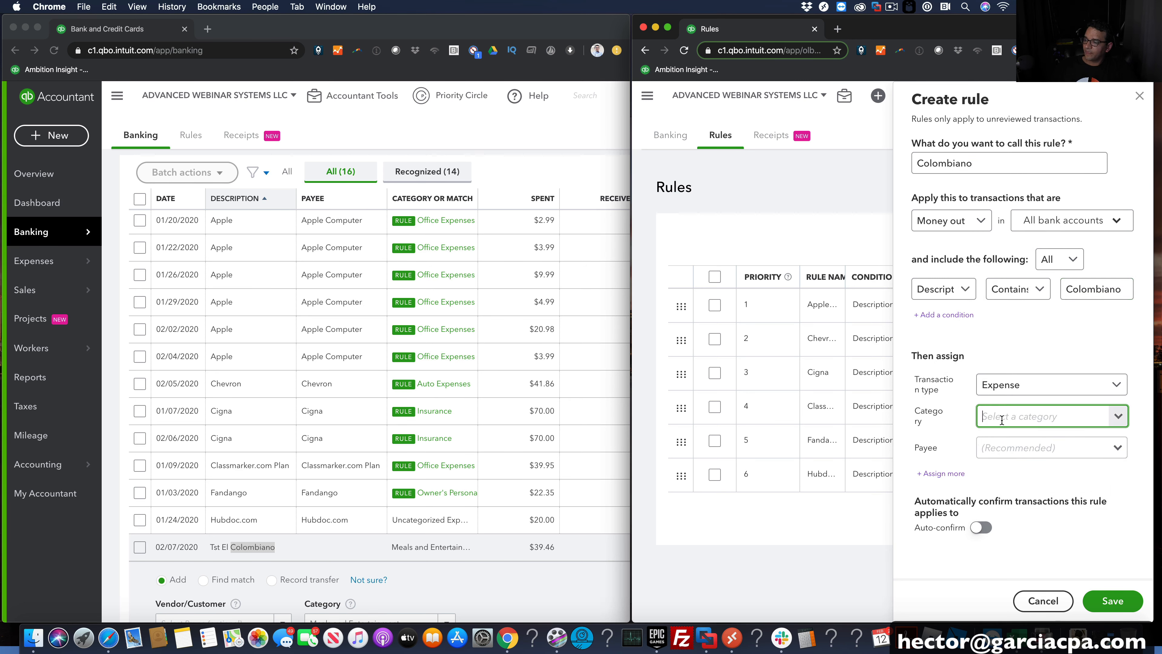
type("meal")
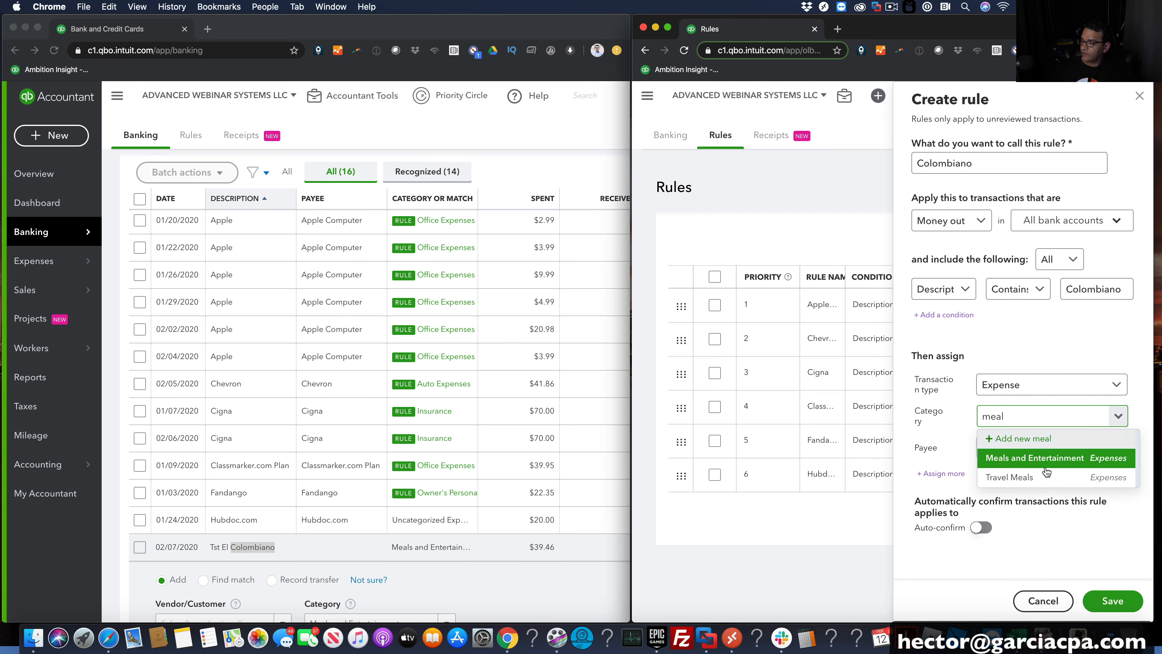
left_click(1044, 458)
Add a new vendor named Colombiano while choosing the rule's payee
left_click(1014, 449)
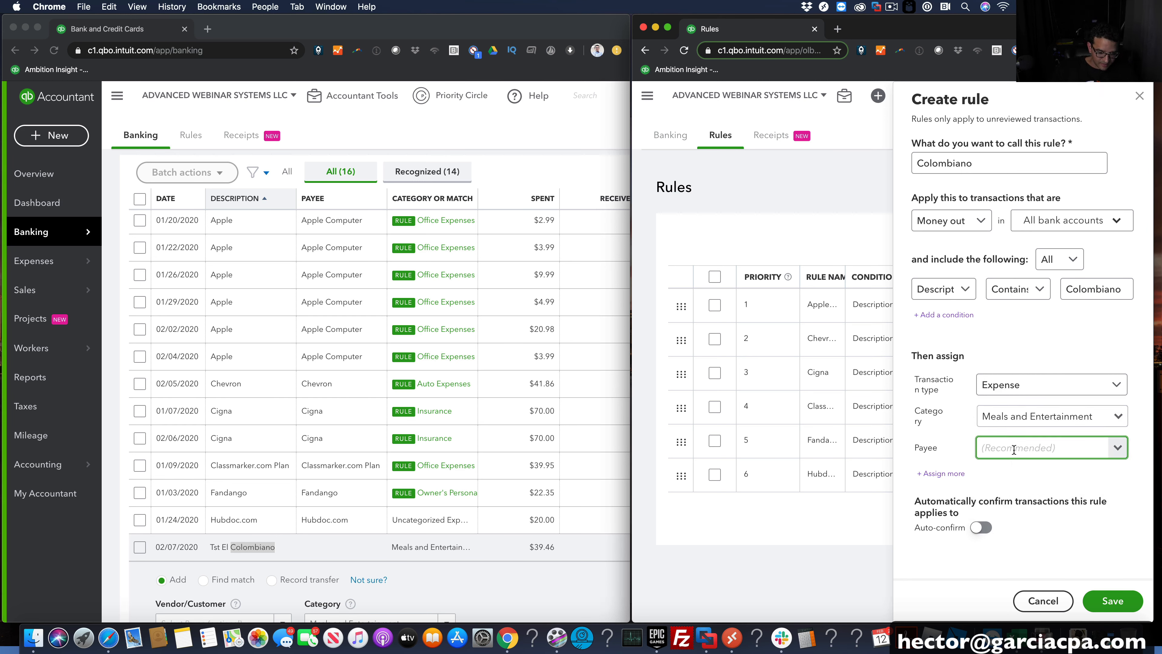
type("colo")
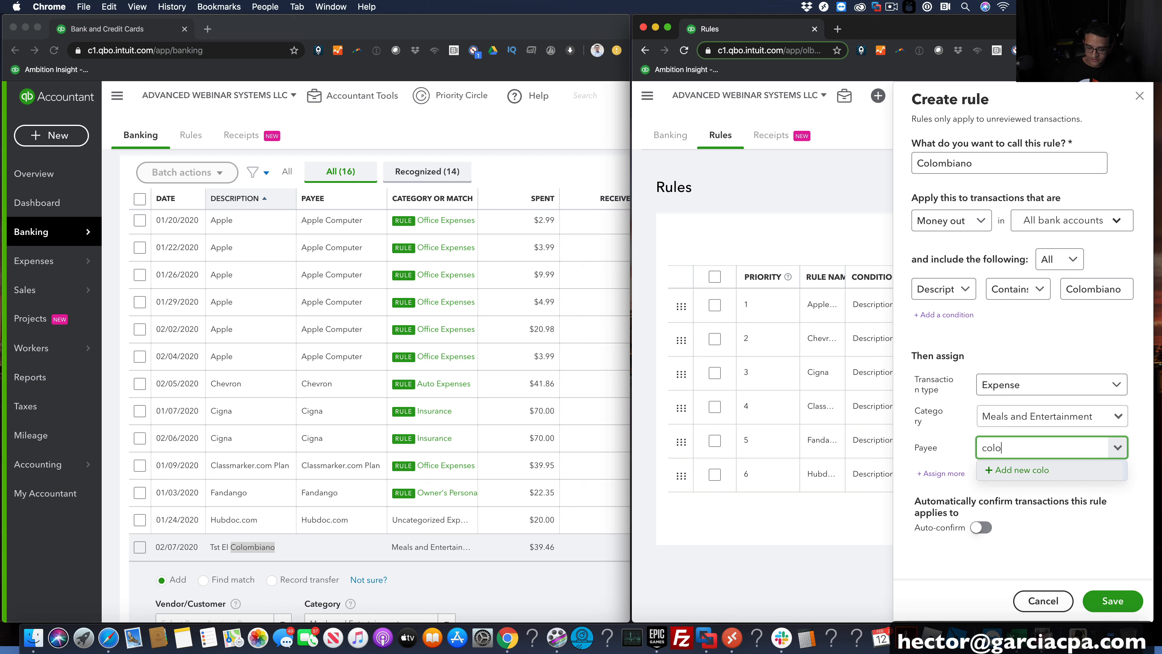
key("BackSpace")
type("El Co")
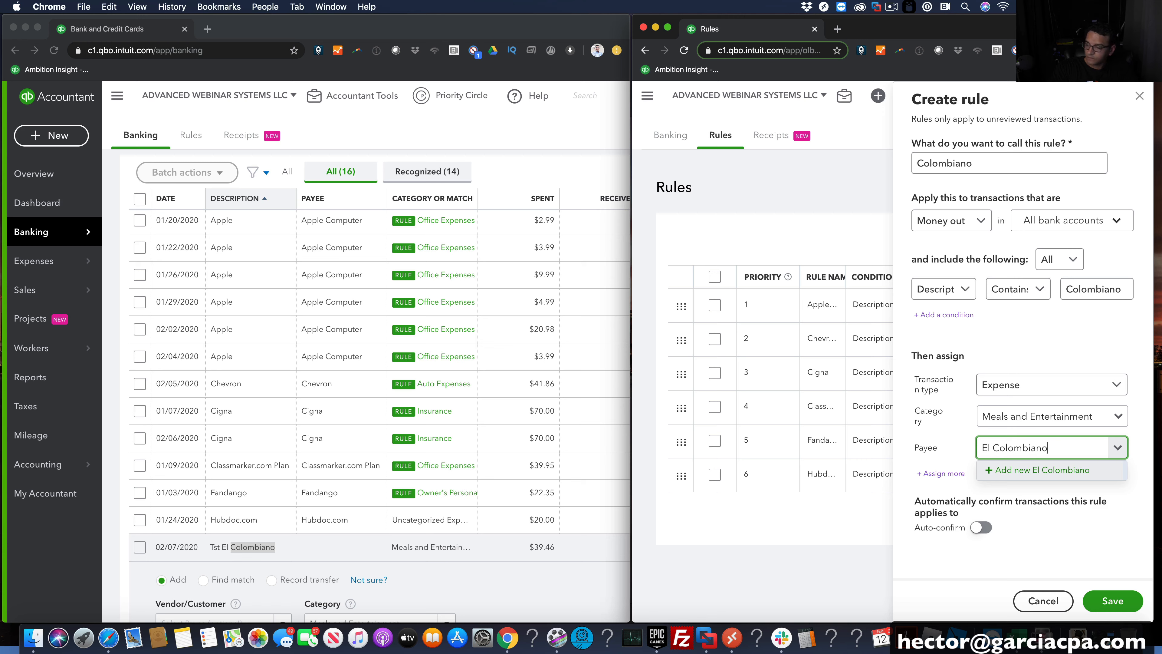
left_click(1044, 470)
left_click(946, 287)
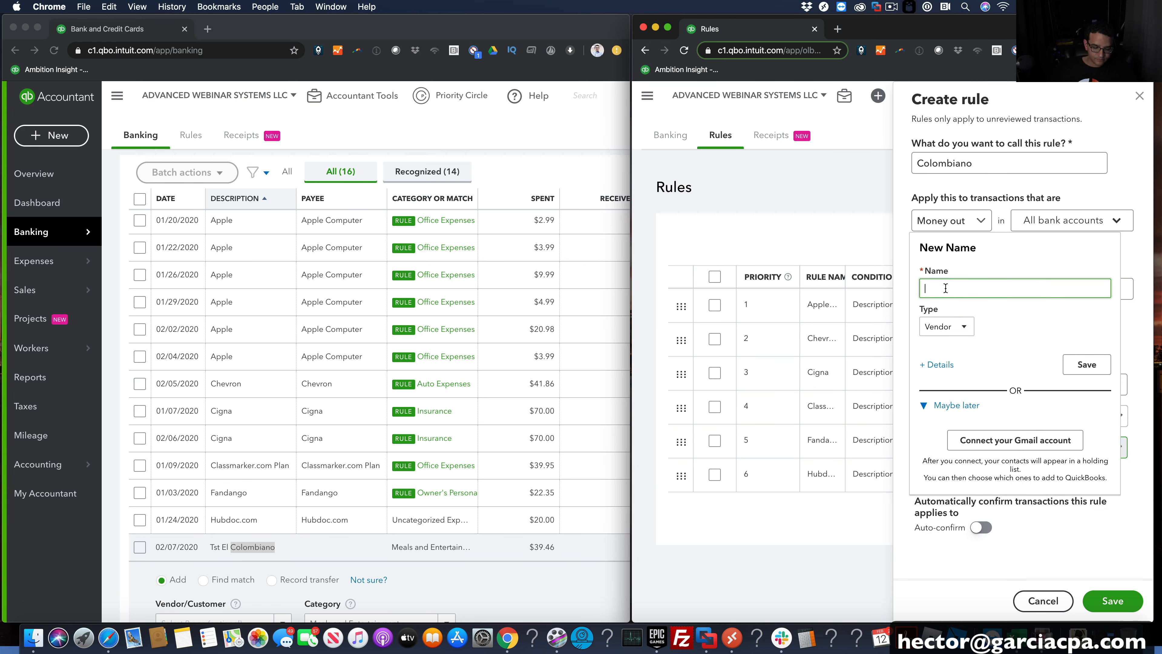
key("super+v")
left_click(1087, 365)
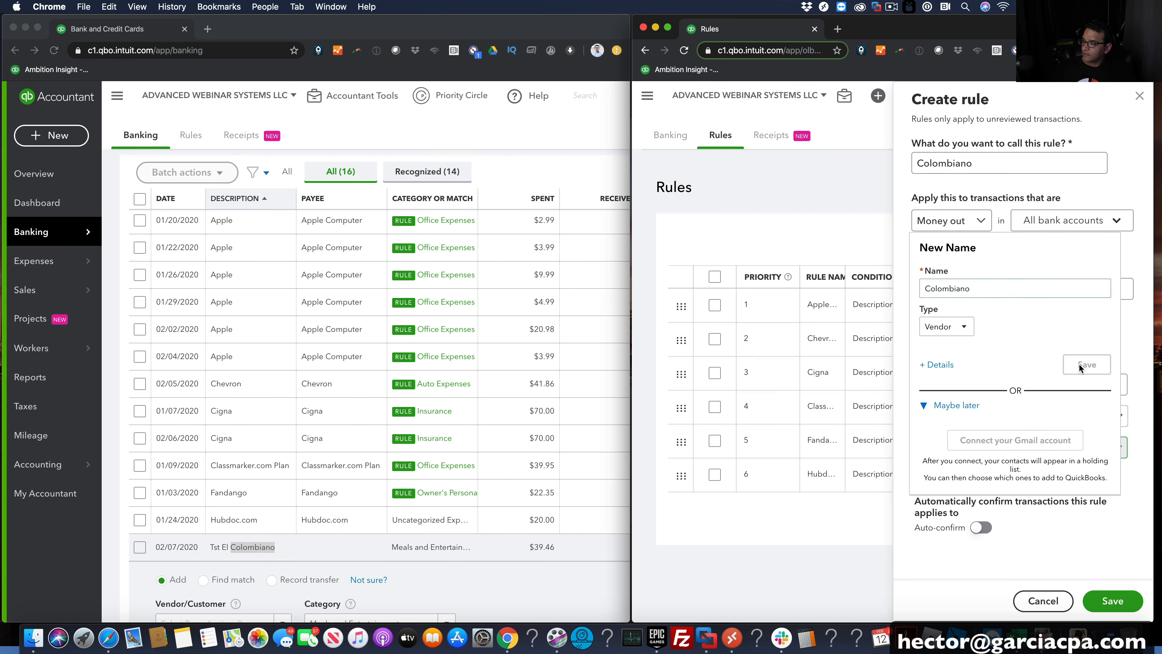
Set the vendor Colombiano as the rule's payee and save the rule
type("el co")
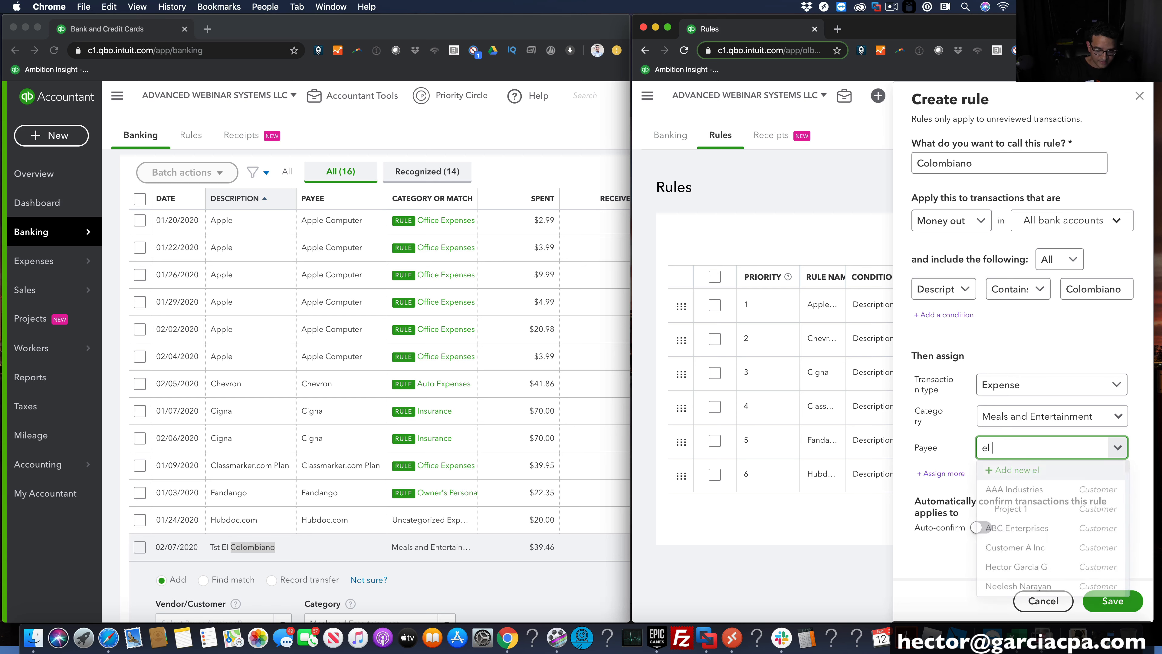
key("BackSpace")
key("BackSpace")
type("col")
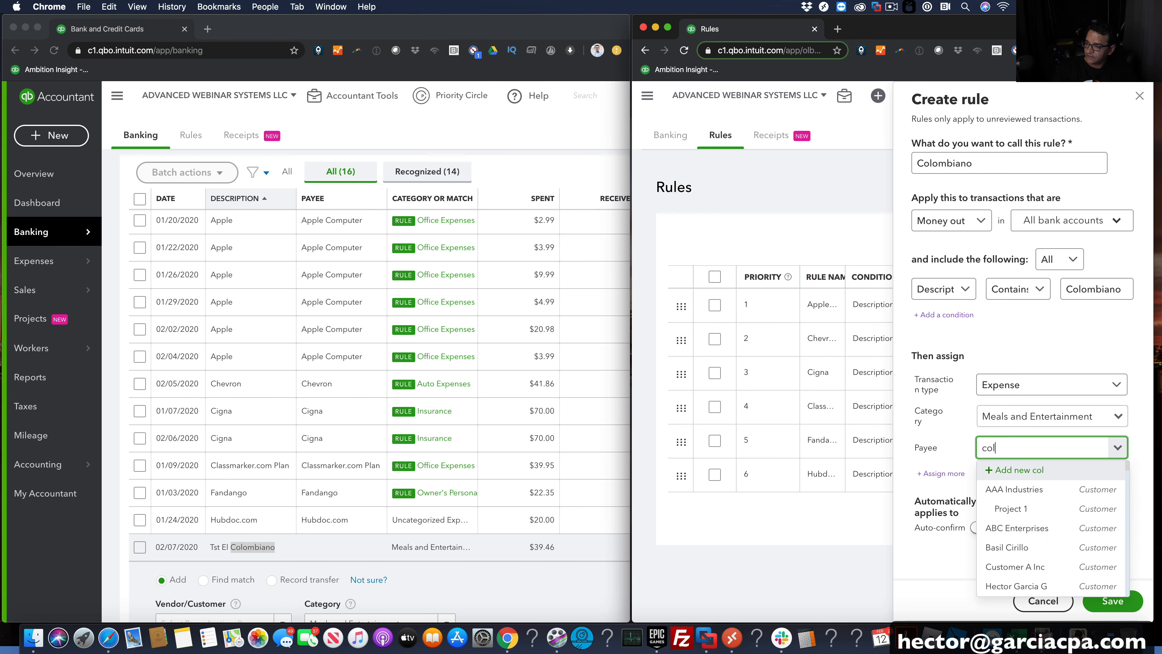
left_click(1049, 489)
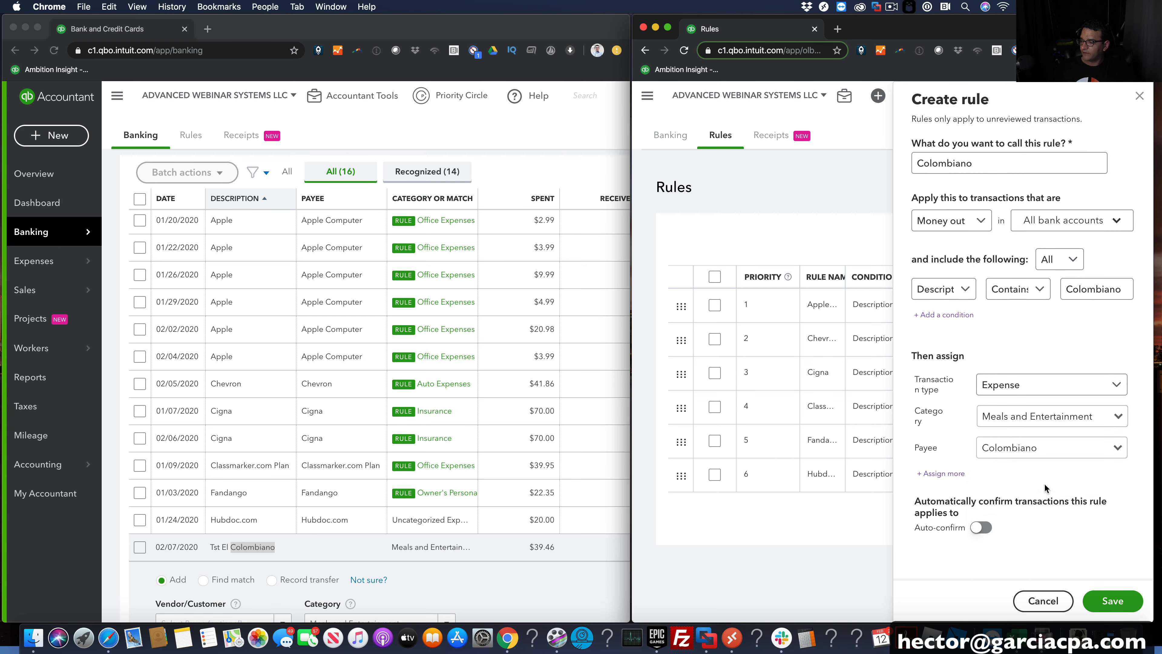
left_click(1113, 601)
Reload the Bank and Credit Cards page and widen its window until the Action column fits
left_click(481, 564)
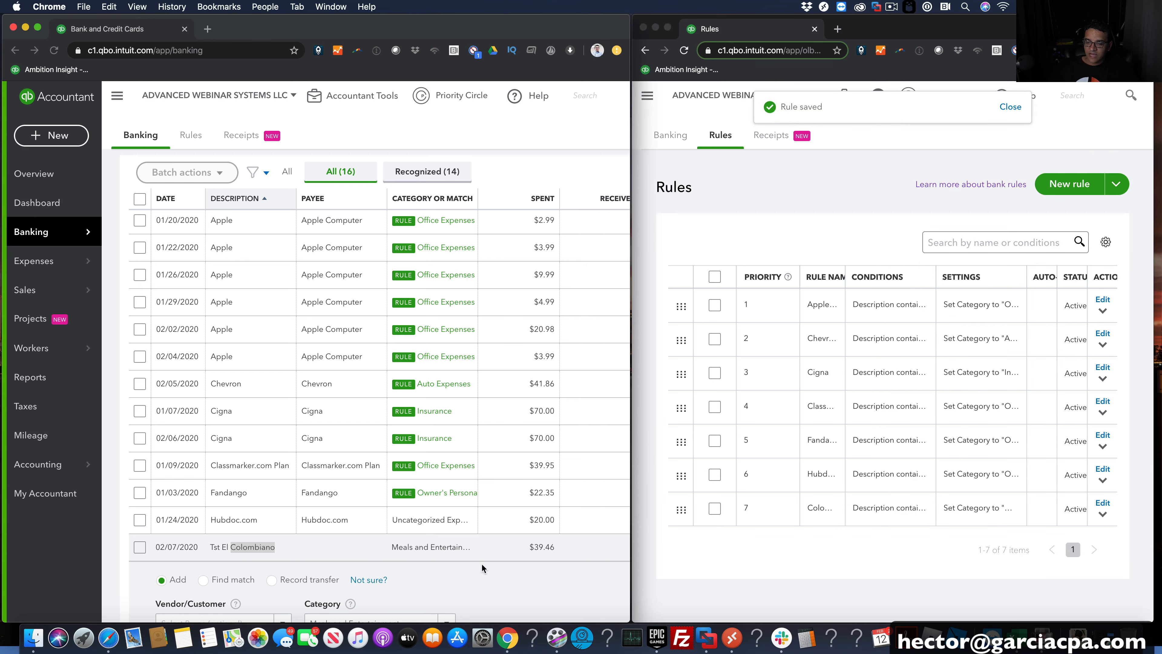
right_click(520, 161)
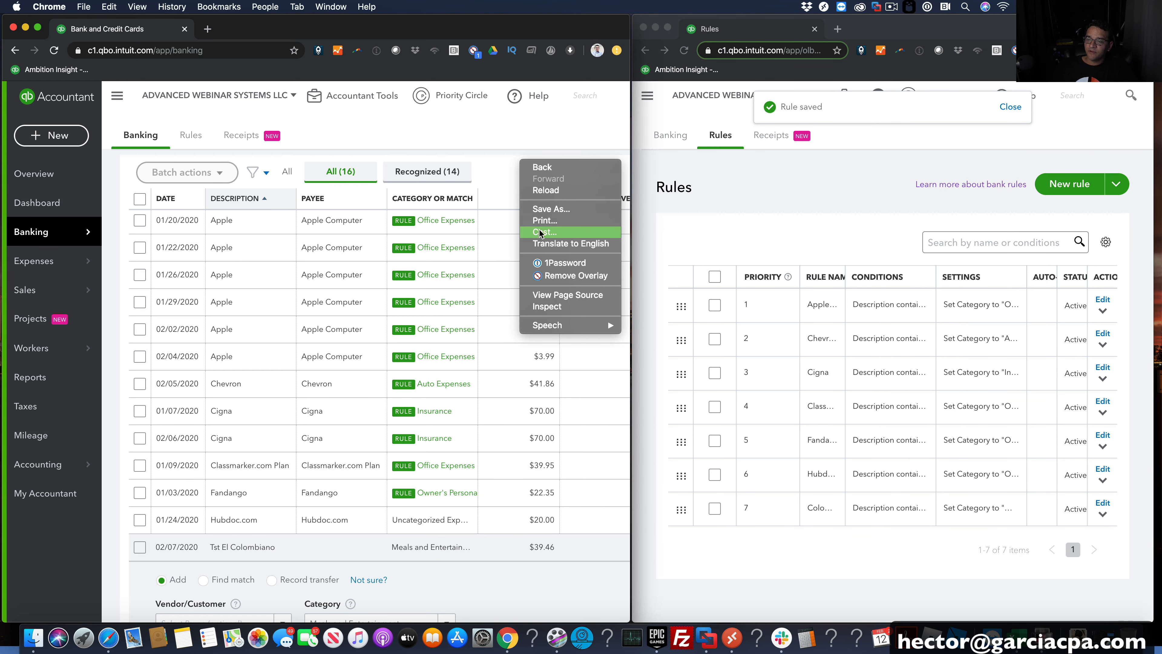
left_click(543, 190)
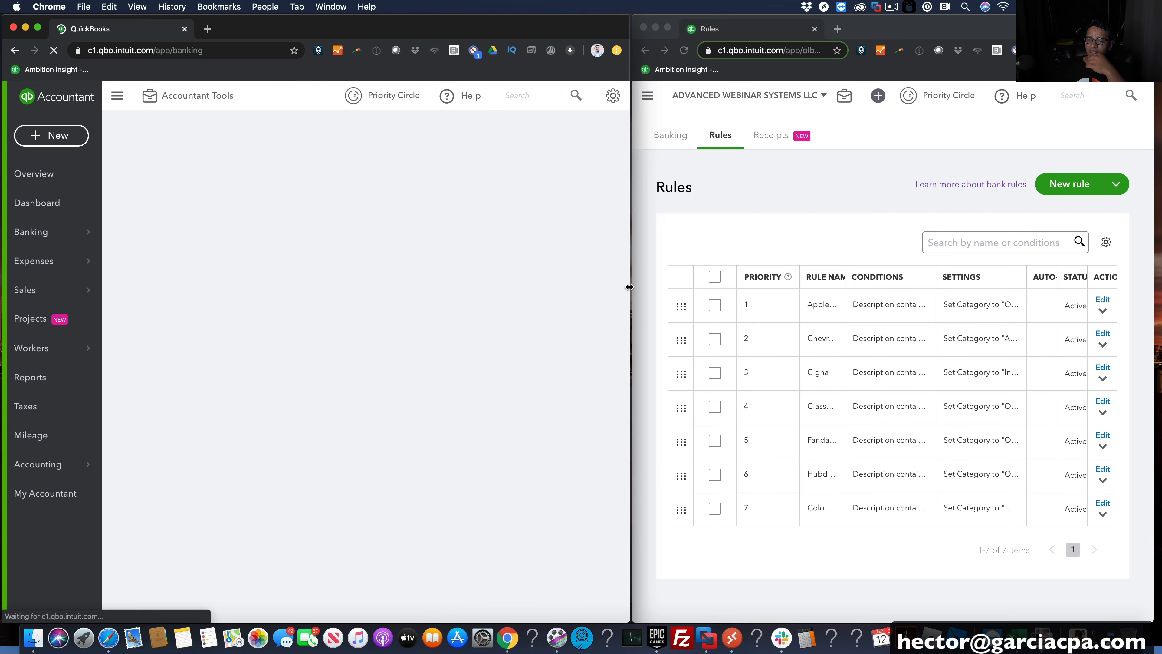
left_click_drag(638, 287, 759, 289)
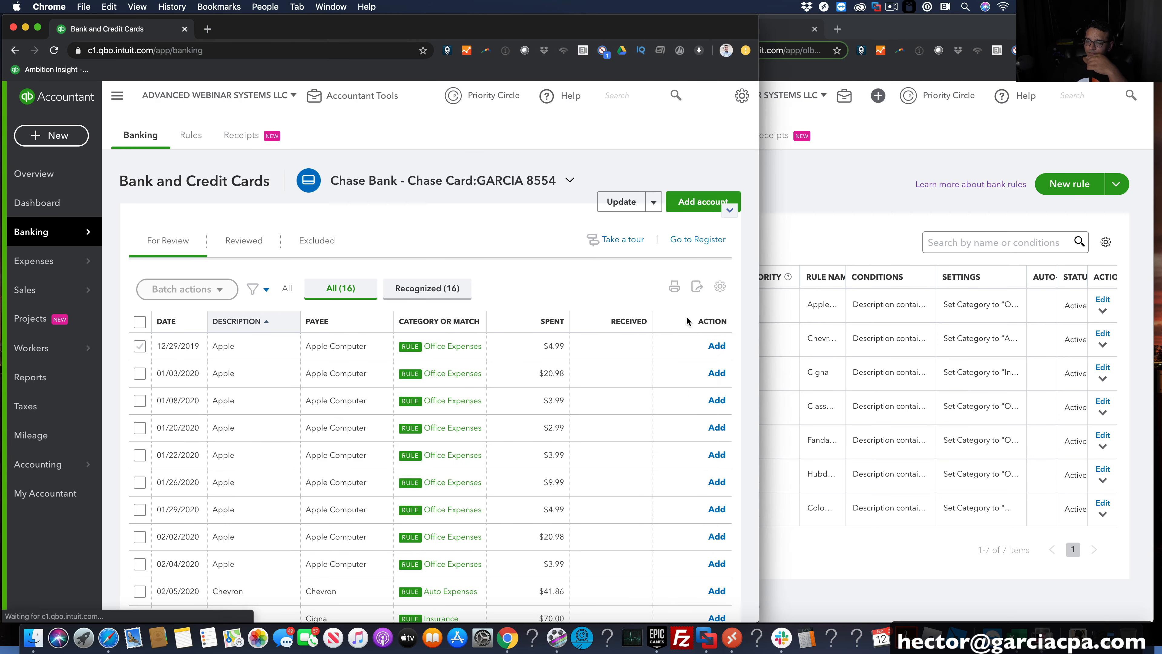
Check the rule-assigned categories in the For Review list, and accept all listed transactions as one batch
scroll(576, 362, "down", 3)
scroll(579, 356, "down", 2)
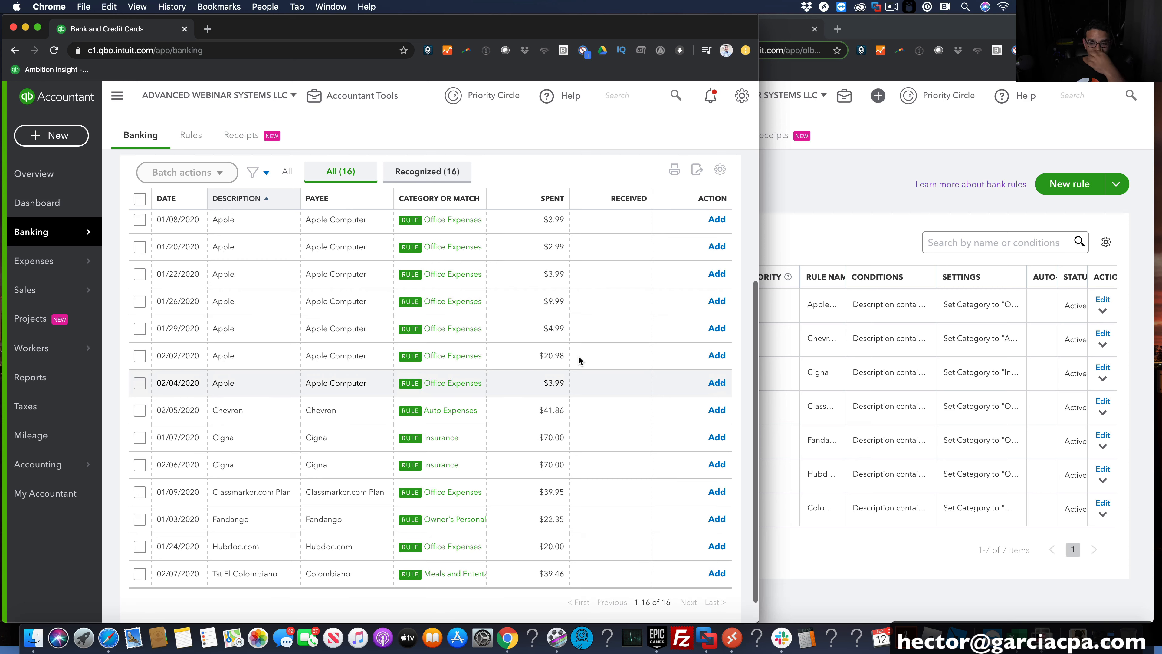
scroll(578, 355, "up", 3)
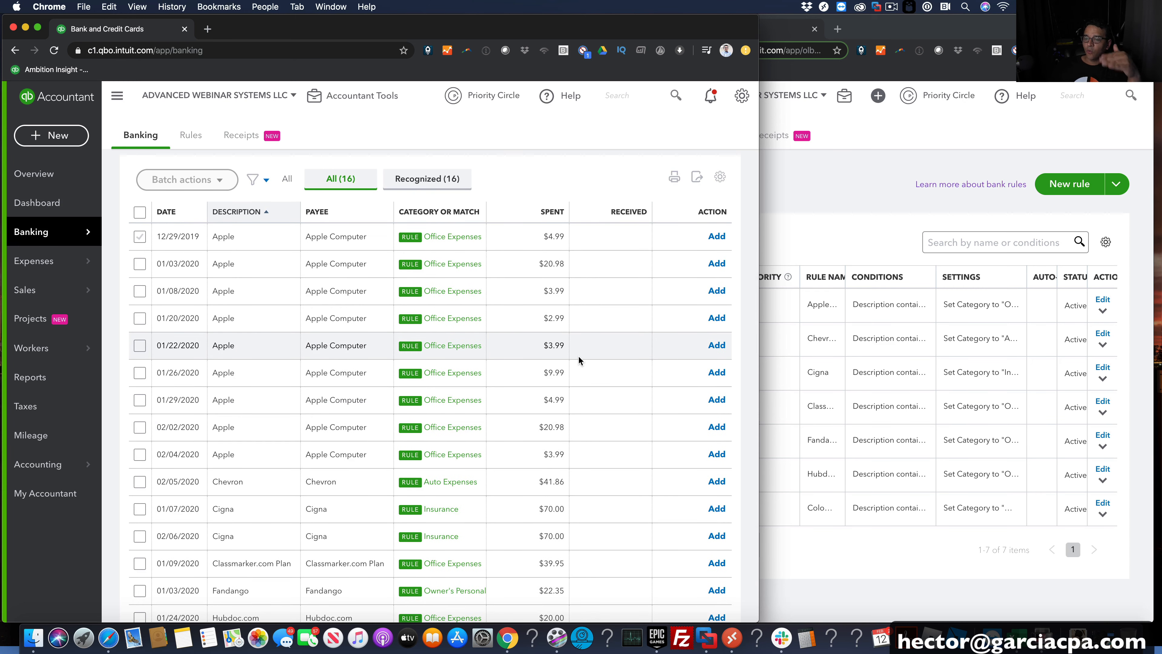
scroll(578, 357, "up", 2)
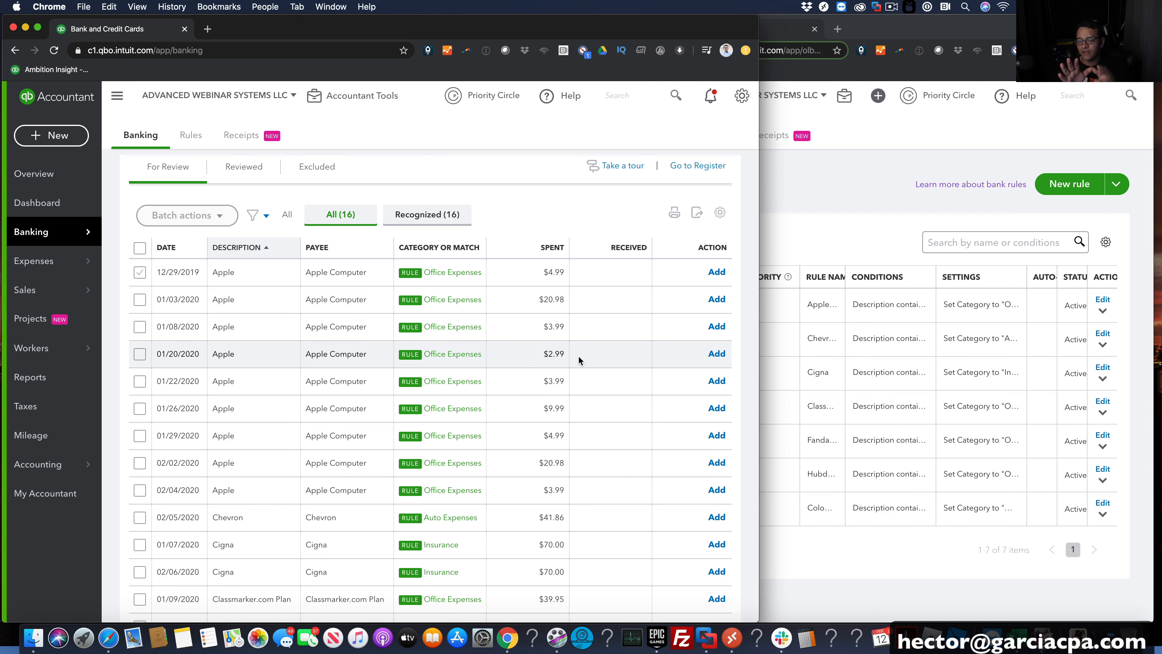
scroll(579, 357, "down", 4)
scroll(578, 356, "up", 5)
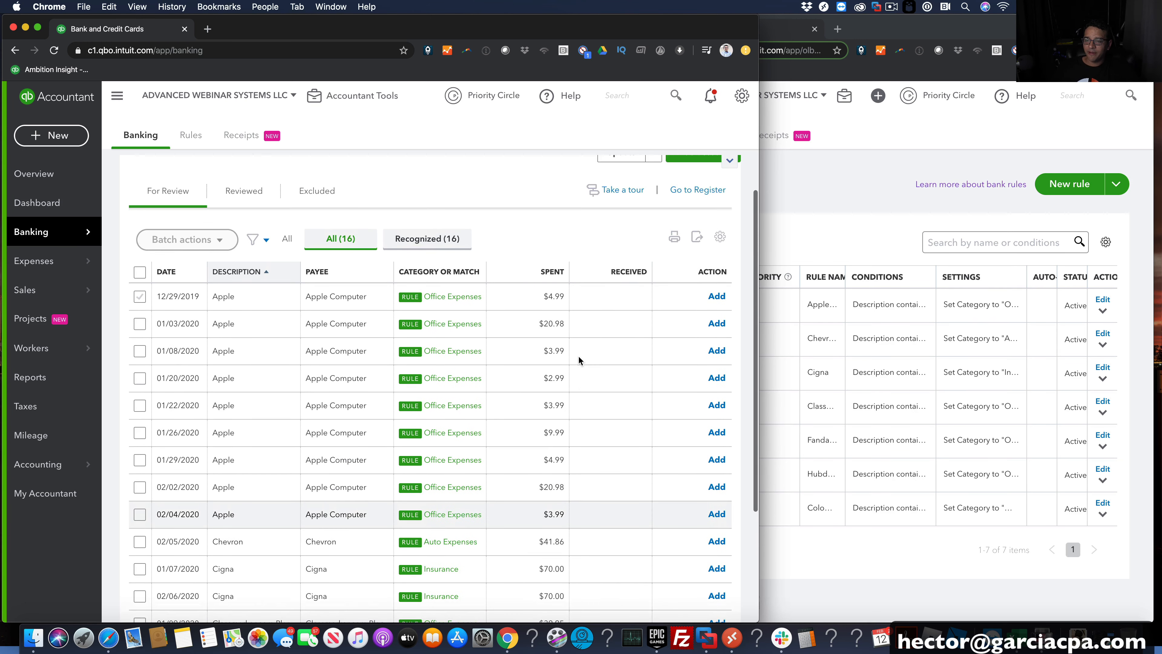
scroll(578, 359, "down", 1)
left_click(140, 232)
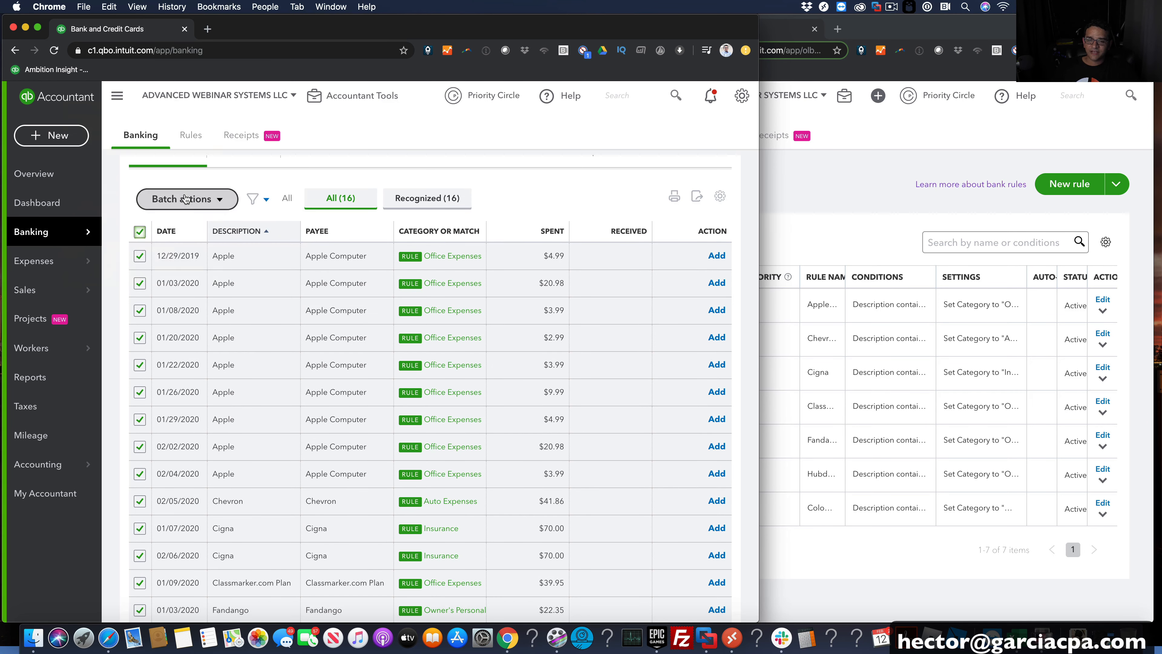
left_click(186, 199)
left_click(177, 226)
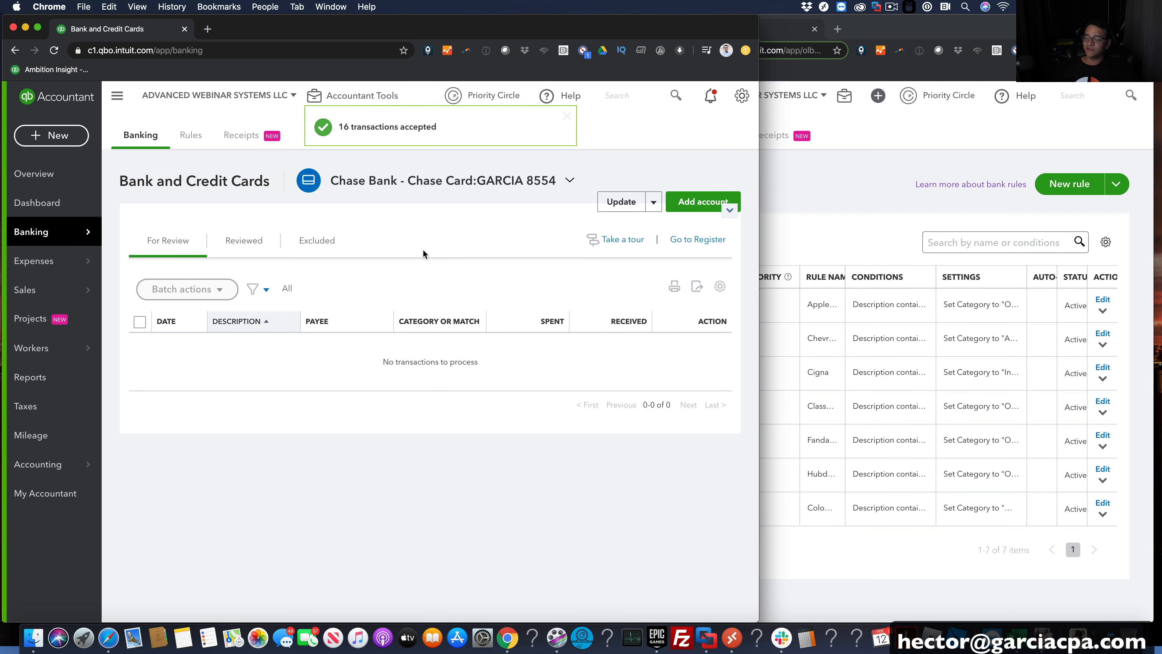
Close the separate Rules window and widen the banking window to the full screen width
left_click(838, 183)
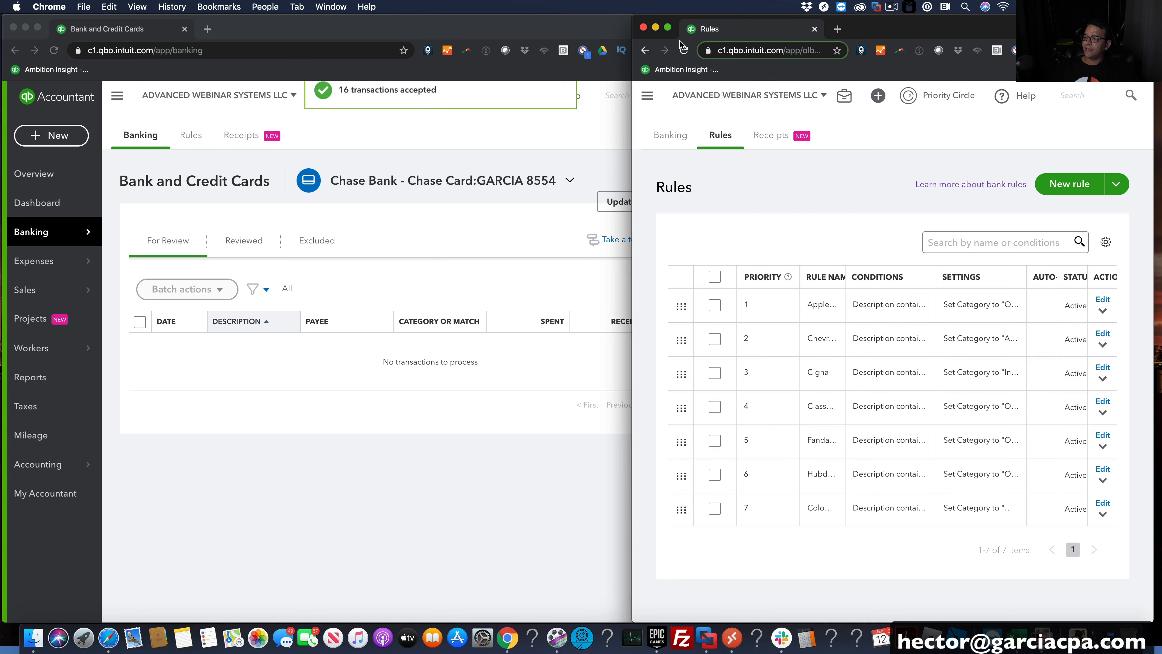
left_click(645, 28)
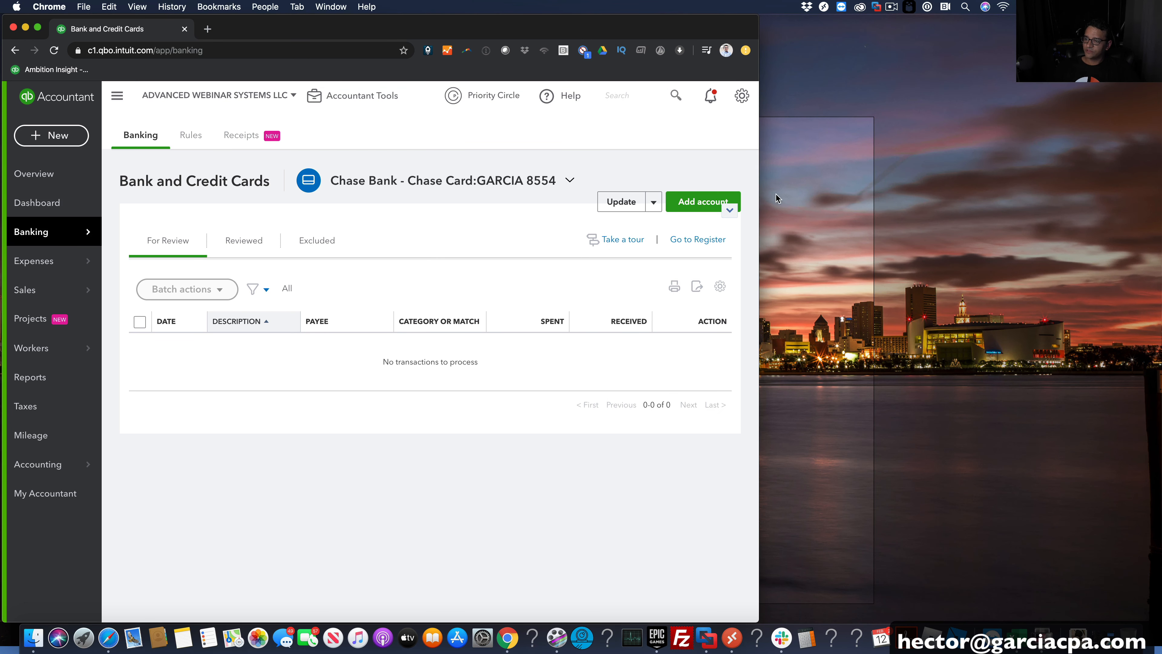
left_click_drag(760, 196, 1155, 197)
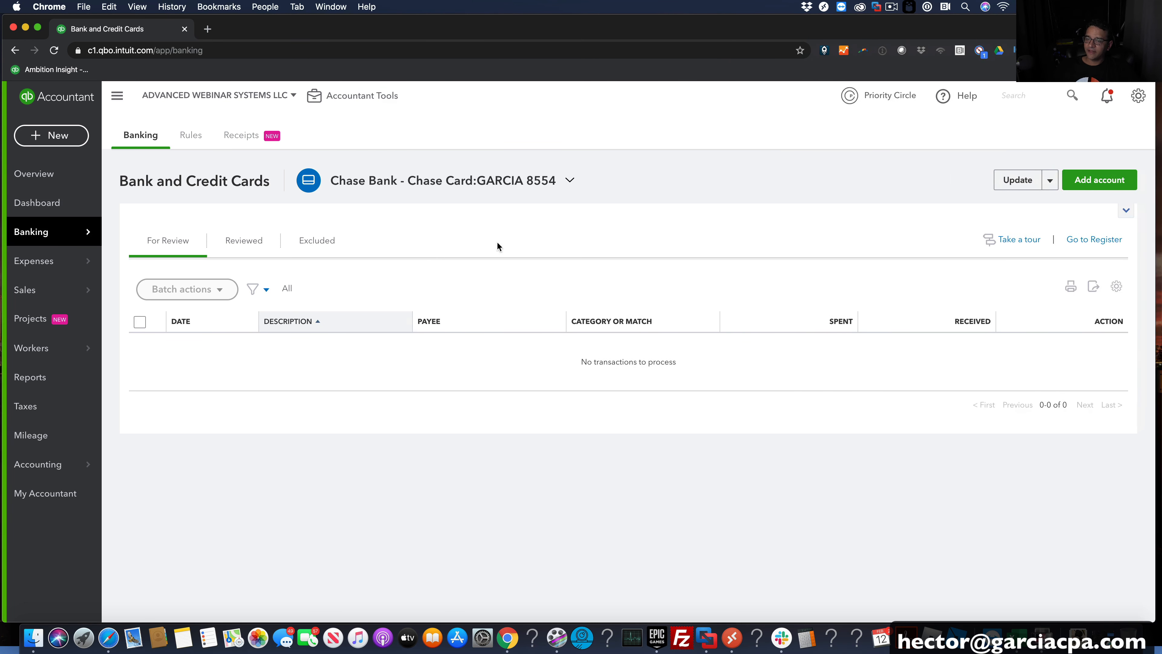
Switch to the Chase card account with 99+ transactions and list only its recognized transactions
left_click(460, 183)
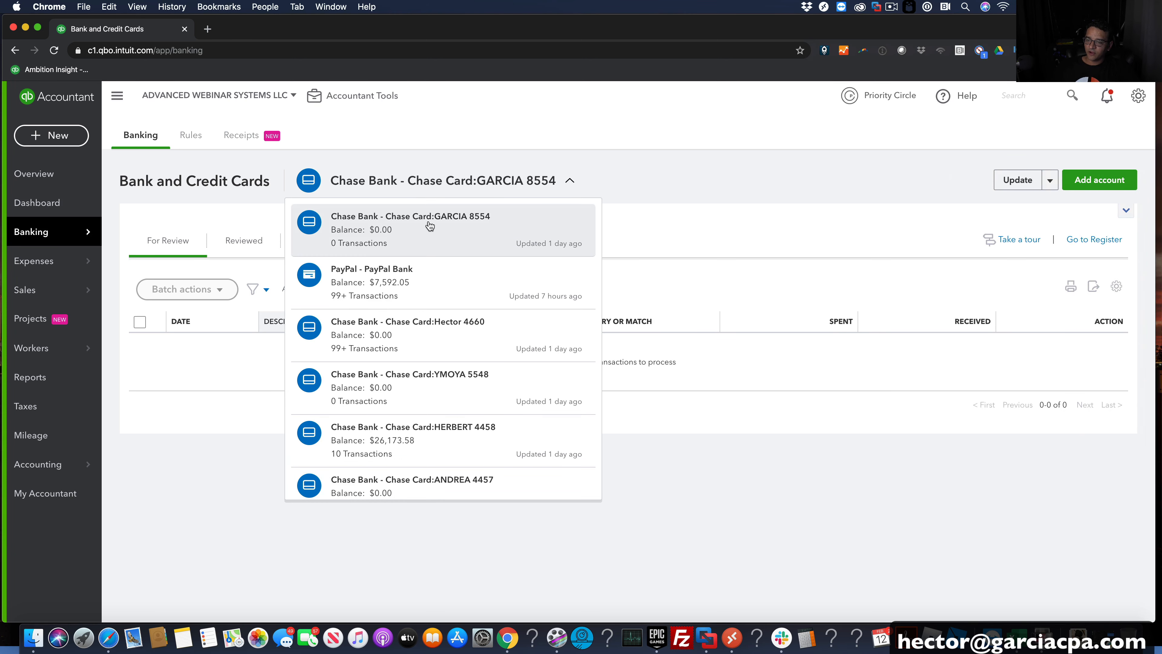
left_click(411, 336)
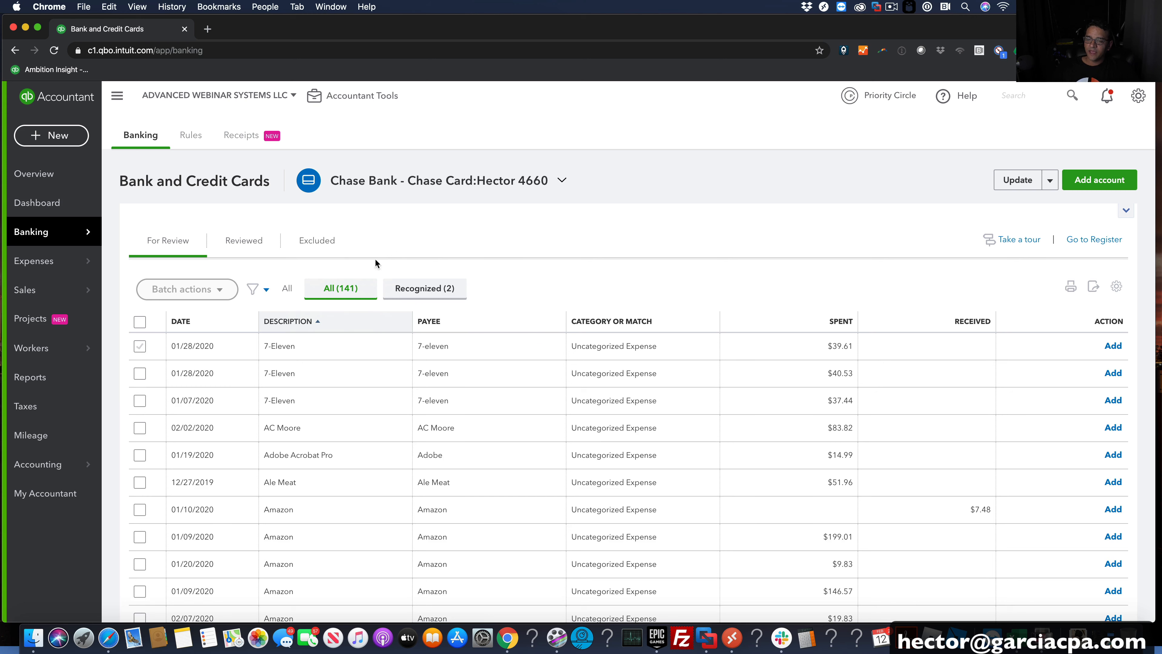
left_click(424, 288)
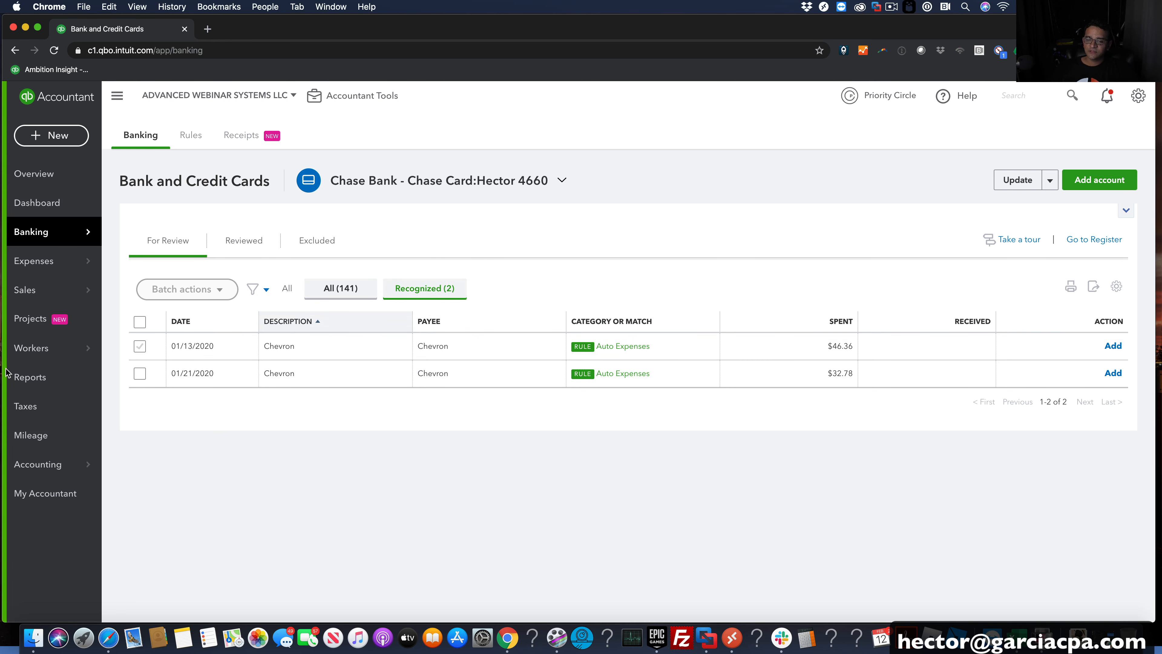
Select both recognized Chevron transactions and accept them as a batch
left_click(141, 323)
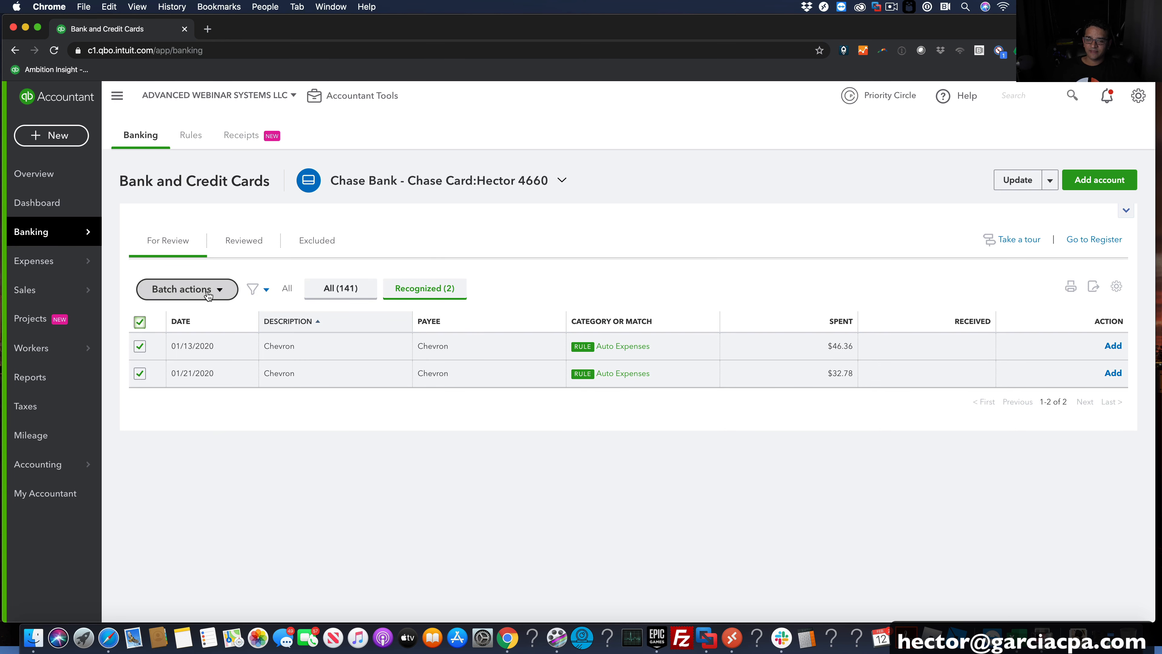
left_click(188, 290)
left_click(176, 313)
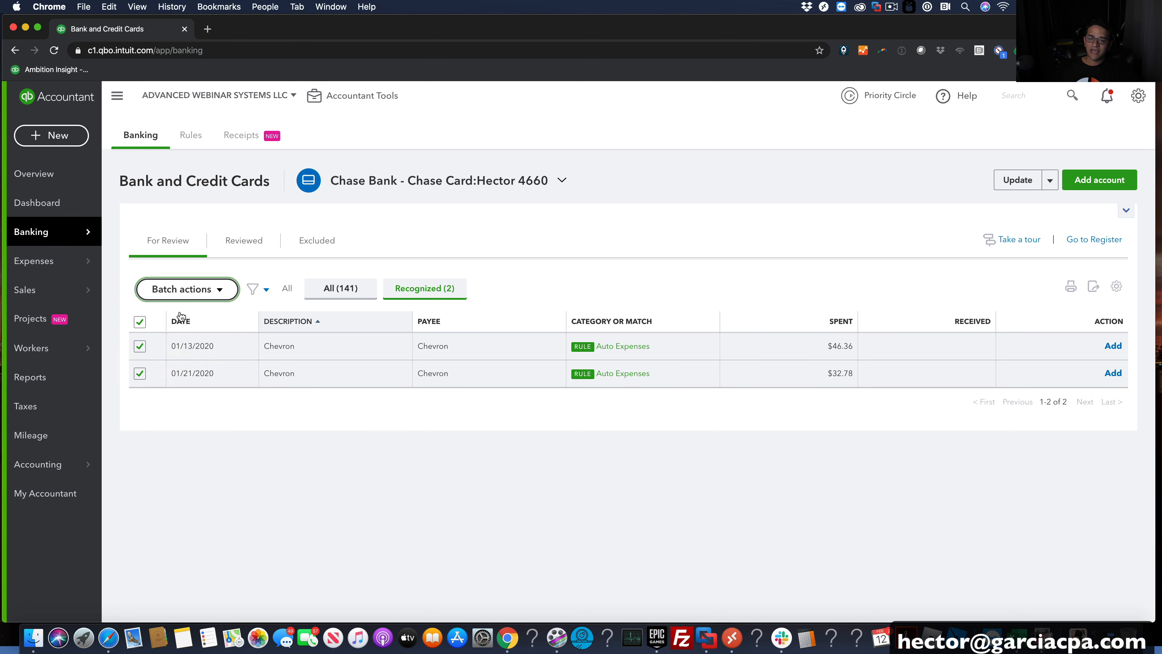
List all remaining transactions for review on this card and look through the uncategorized vendors
left_click(337, 290)
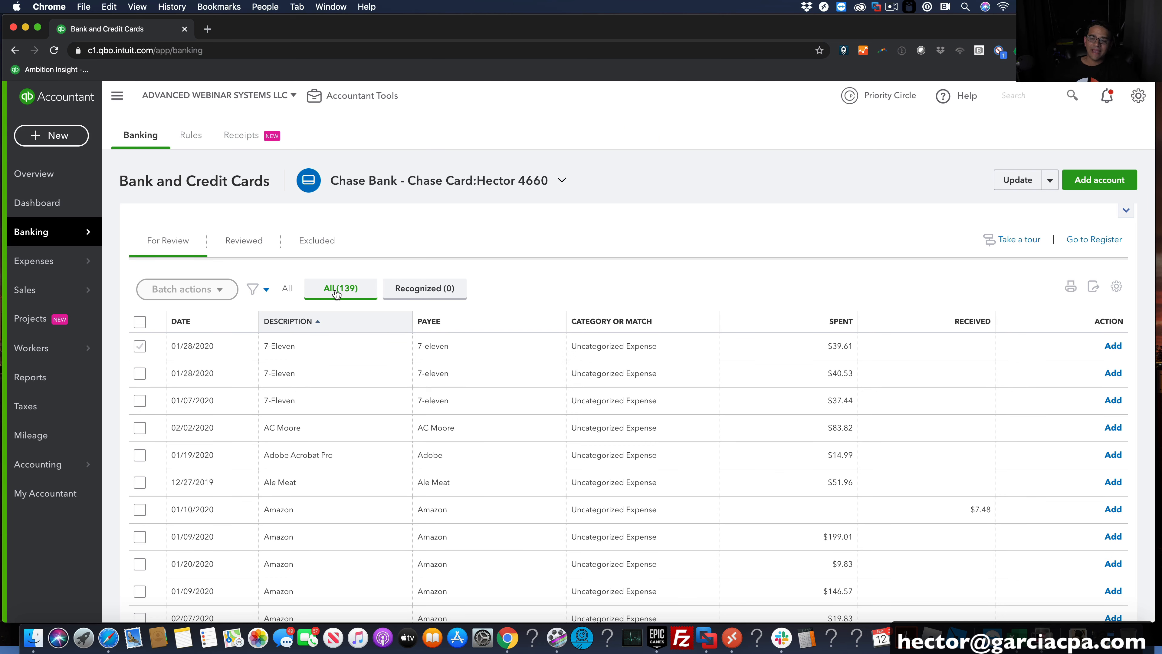
scroll(445, 414, "down", 3)
scroll(444, 412, "down", 5)
scroll(303, 286, "down", 10)
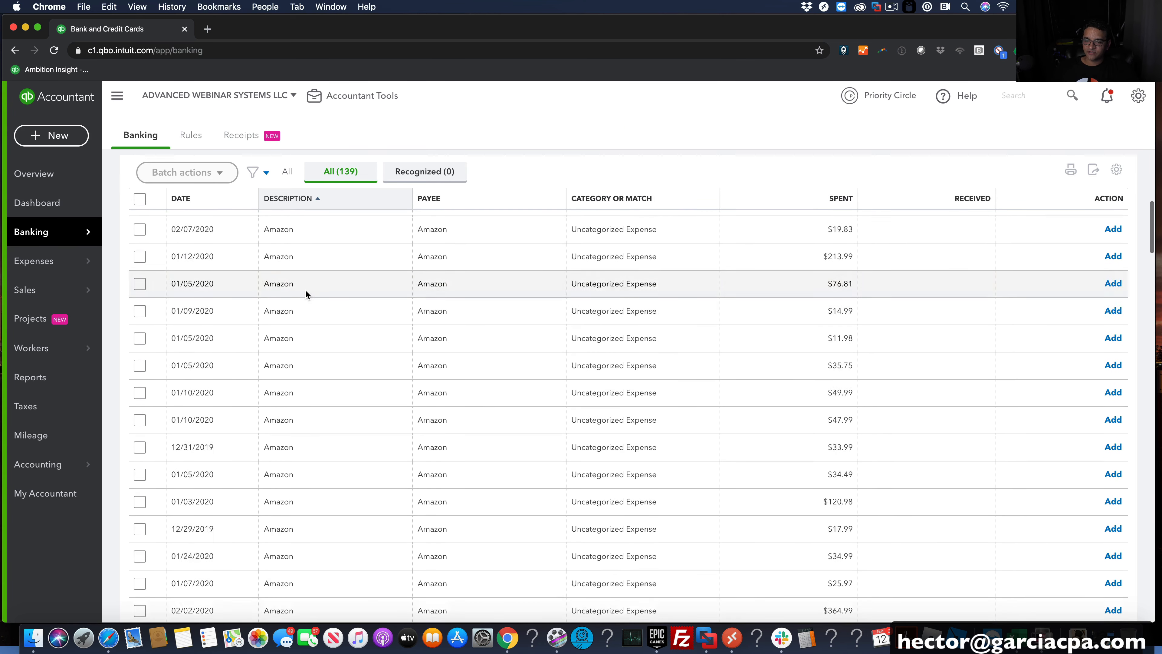
scroll(305, 293, "down", 5)
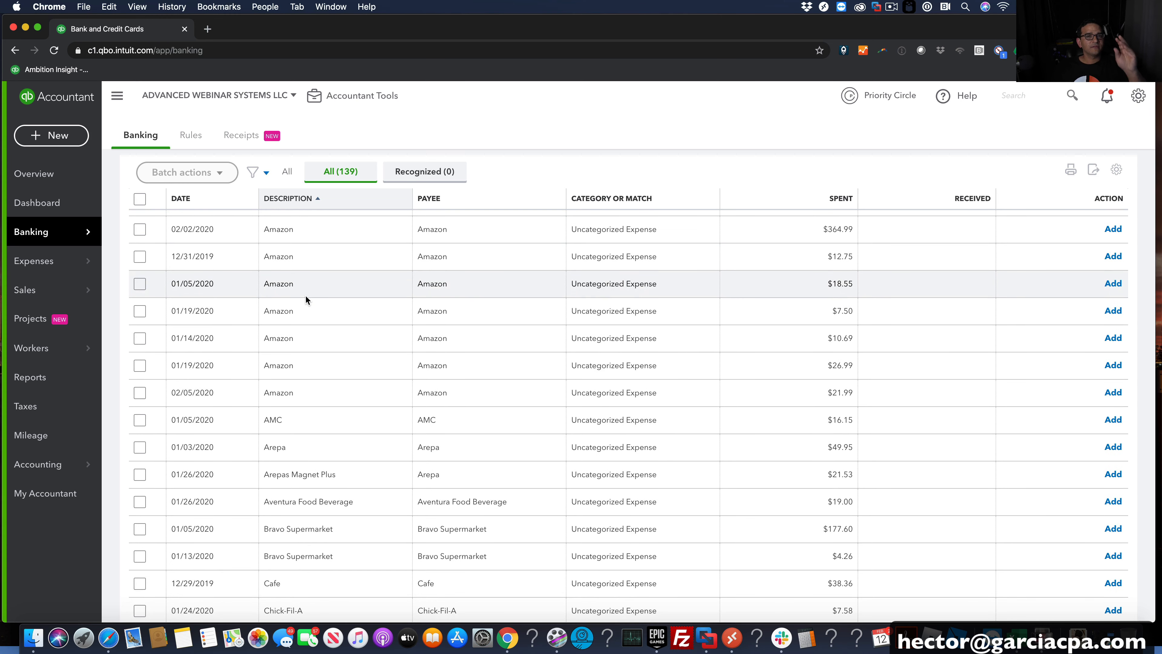
scroll(305, 296, "up", 4)
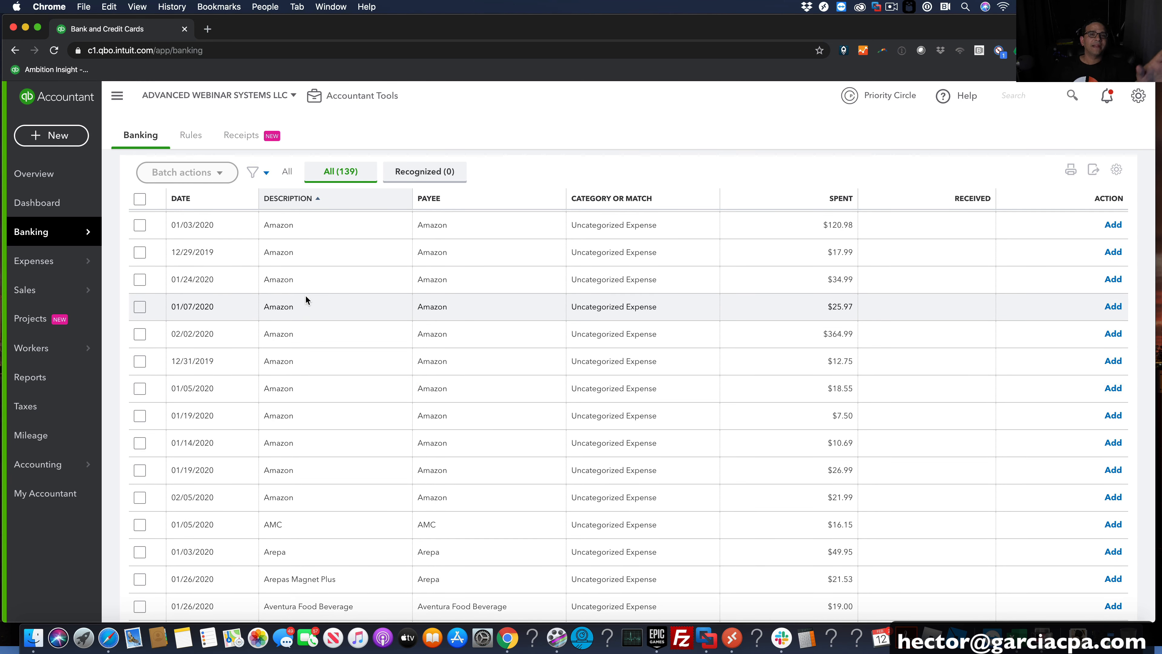
scroll(306, 297, "up", 2)
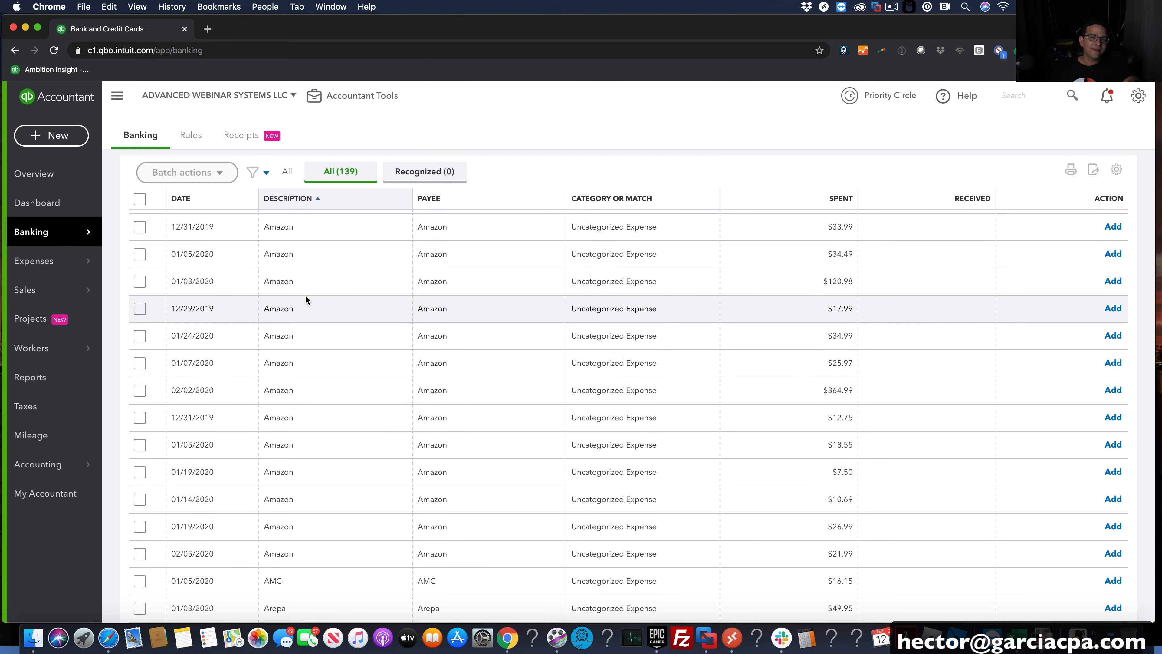
scroll(305, 296, "up", 7)
scroll(305, 297, "up", 6)
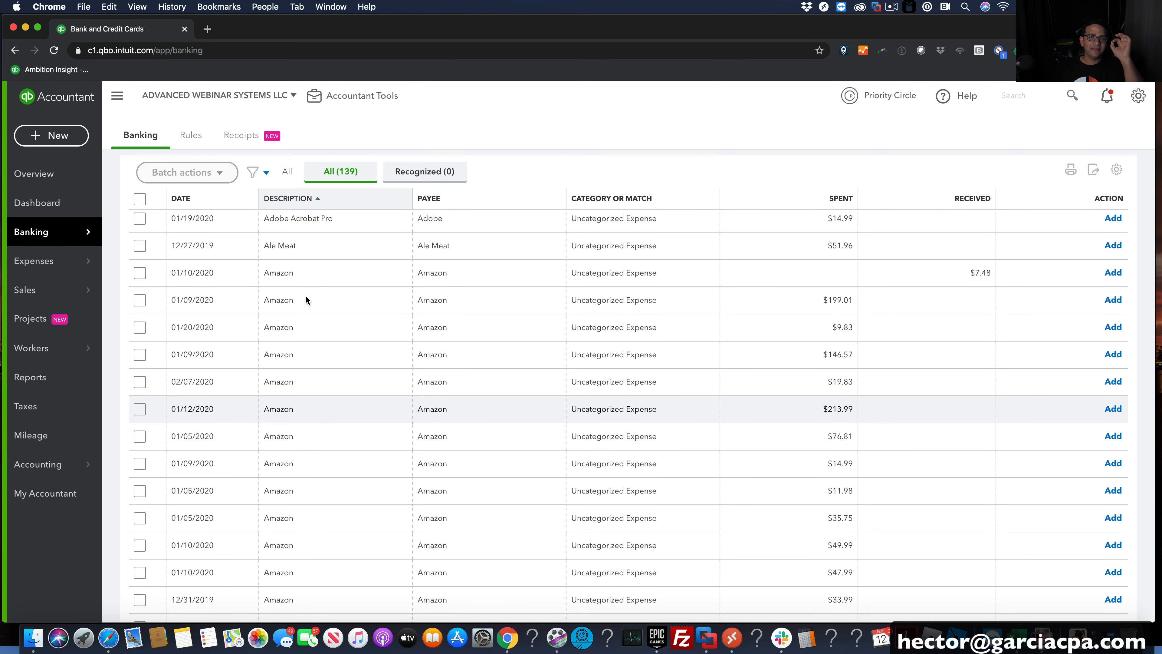
left_click(303, 271)
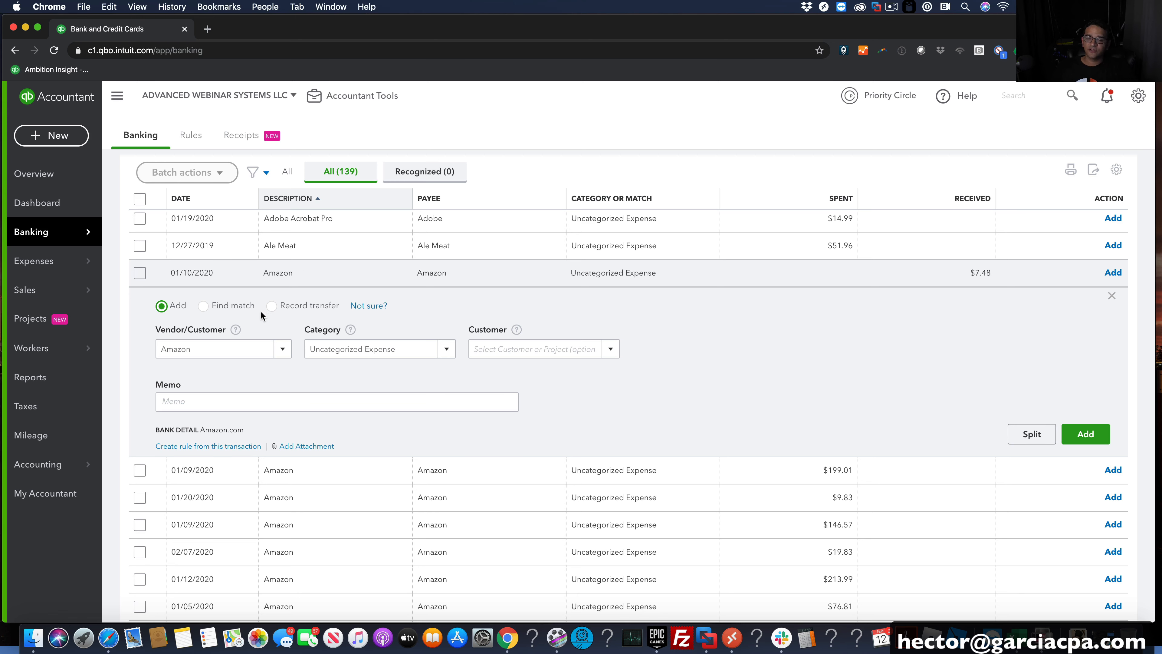
left_click(215, 349)
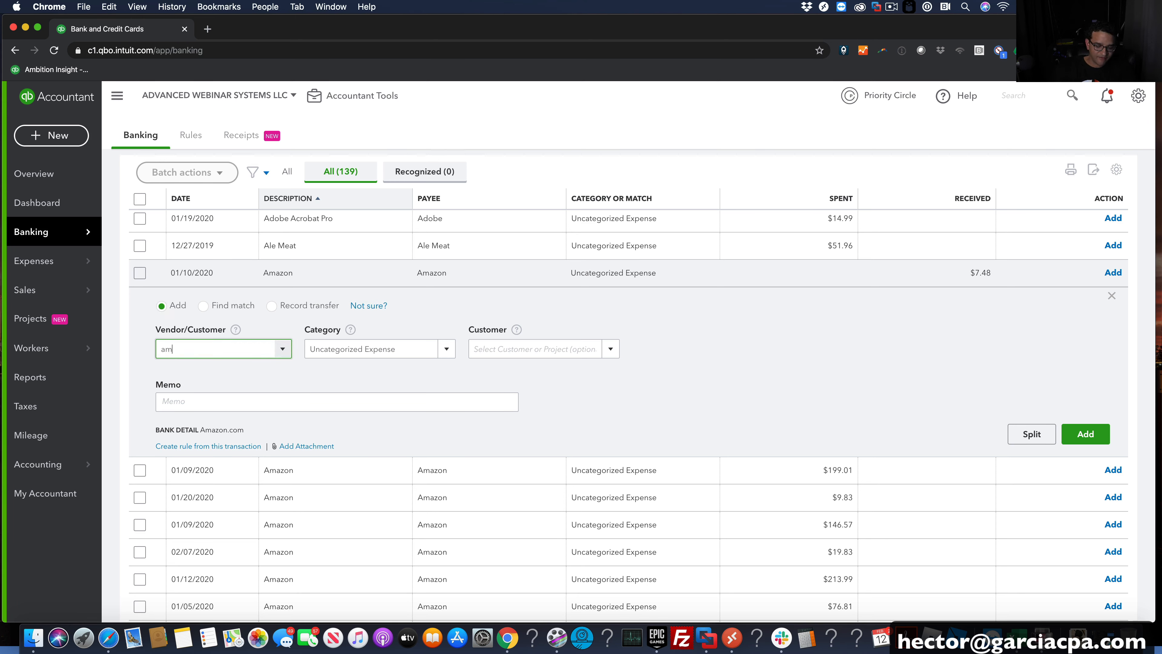
type("amazon")
left_click(213, 391)
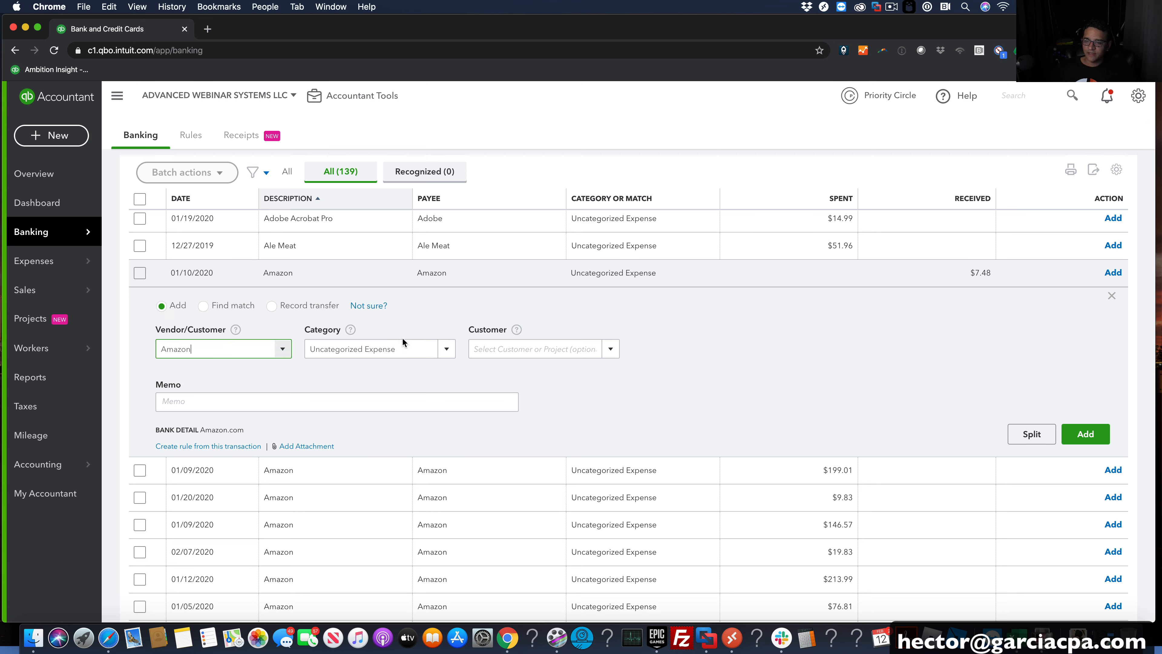
left_click(403, 346)
type("o")
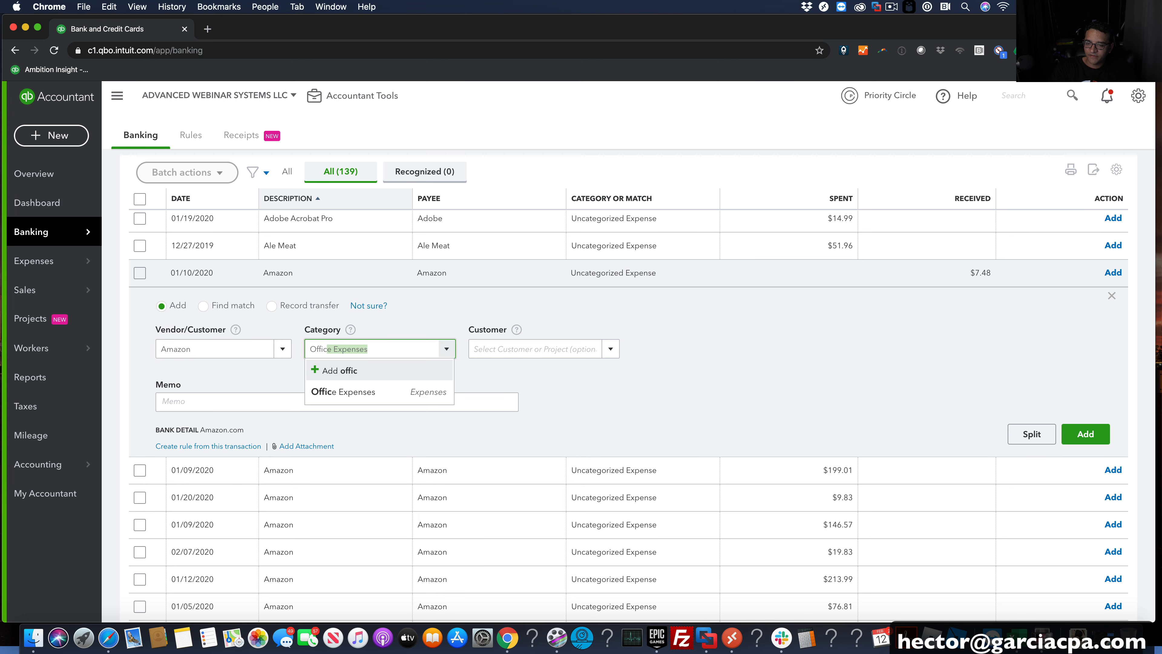
left_click(389, 386)
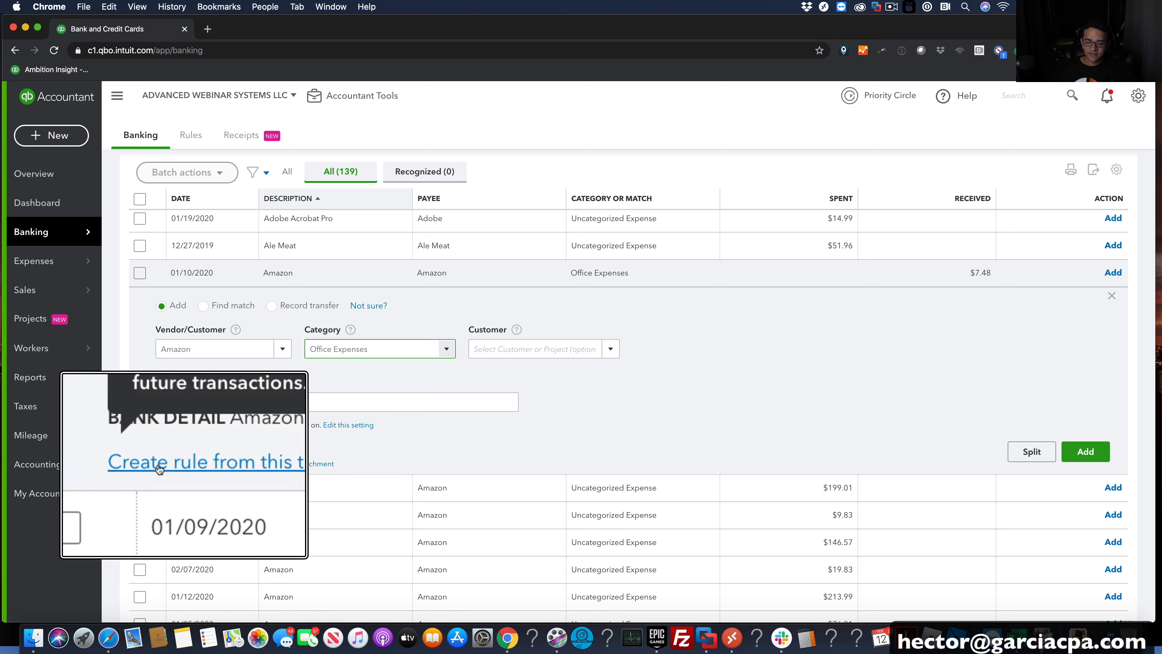
left_click(205, 465)
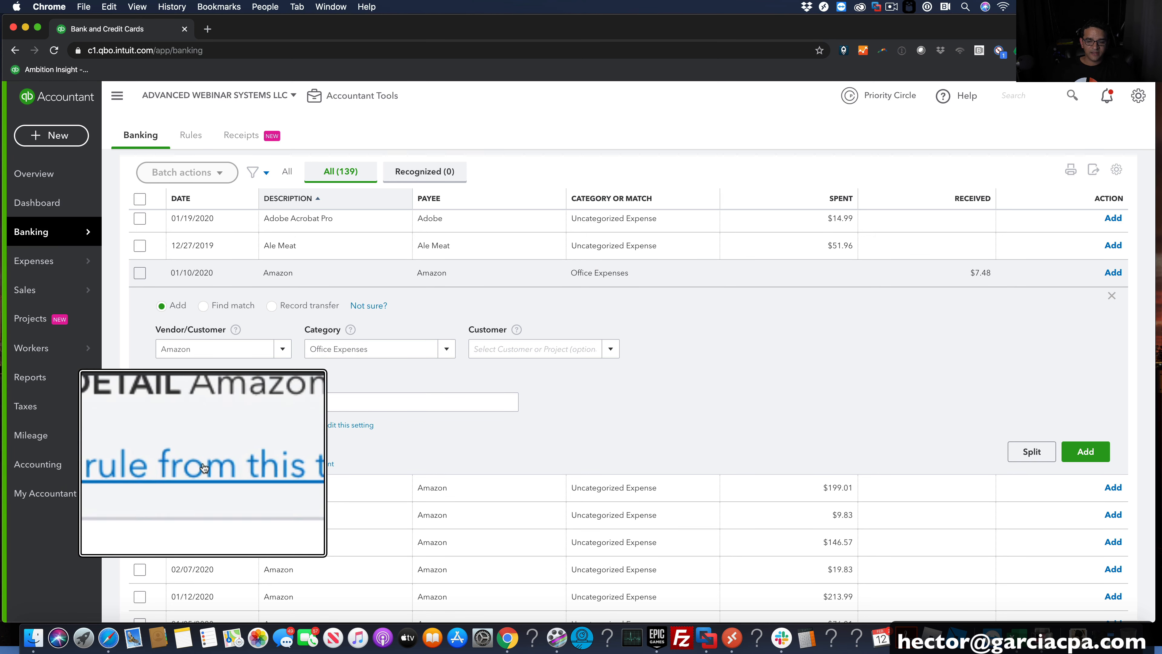
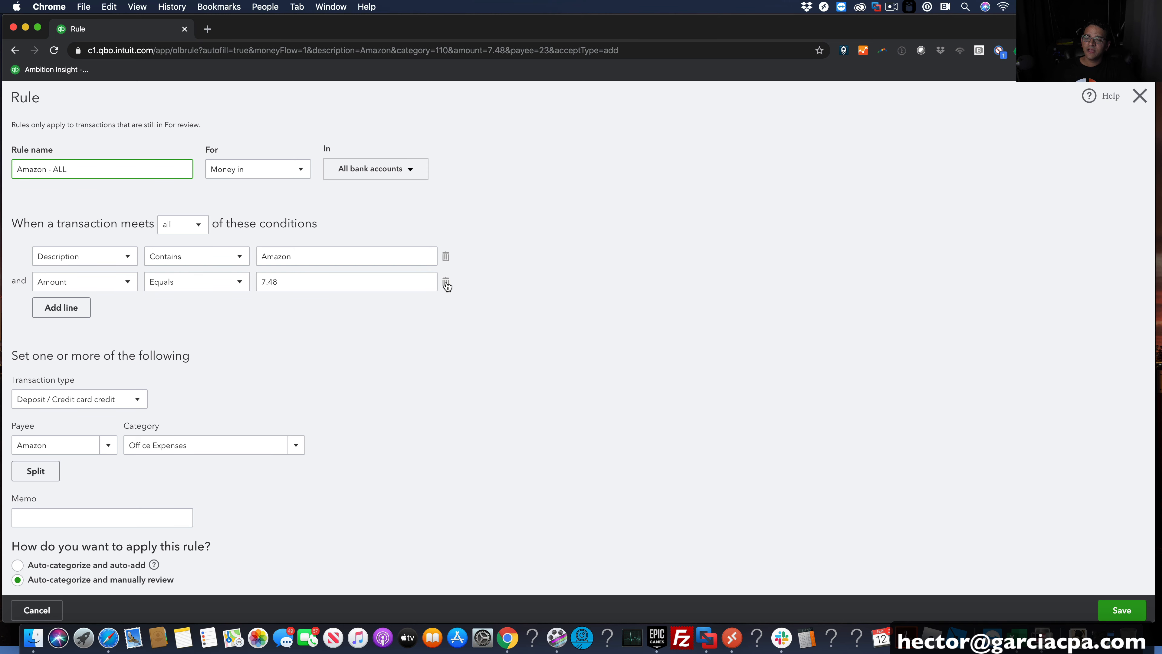
left_click(446, 282)
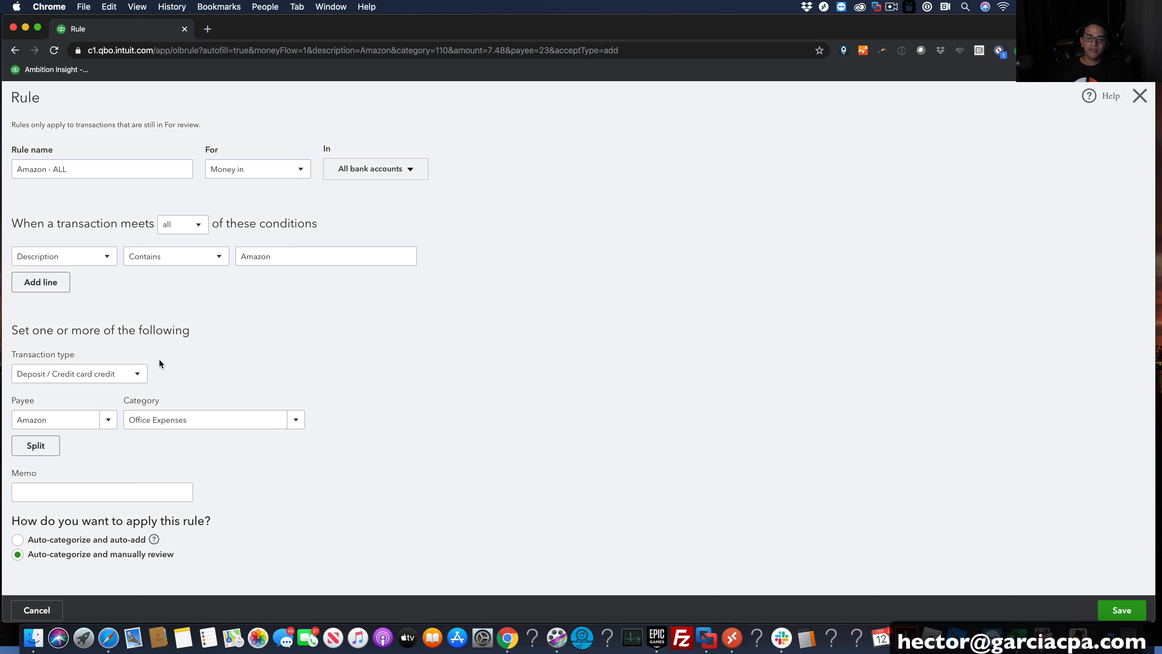
left_click(1141, 96)
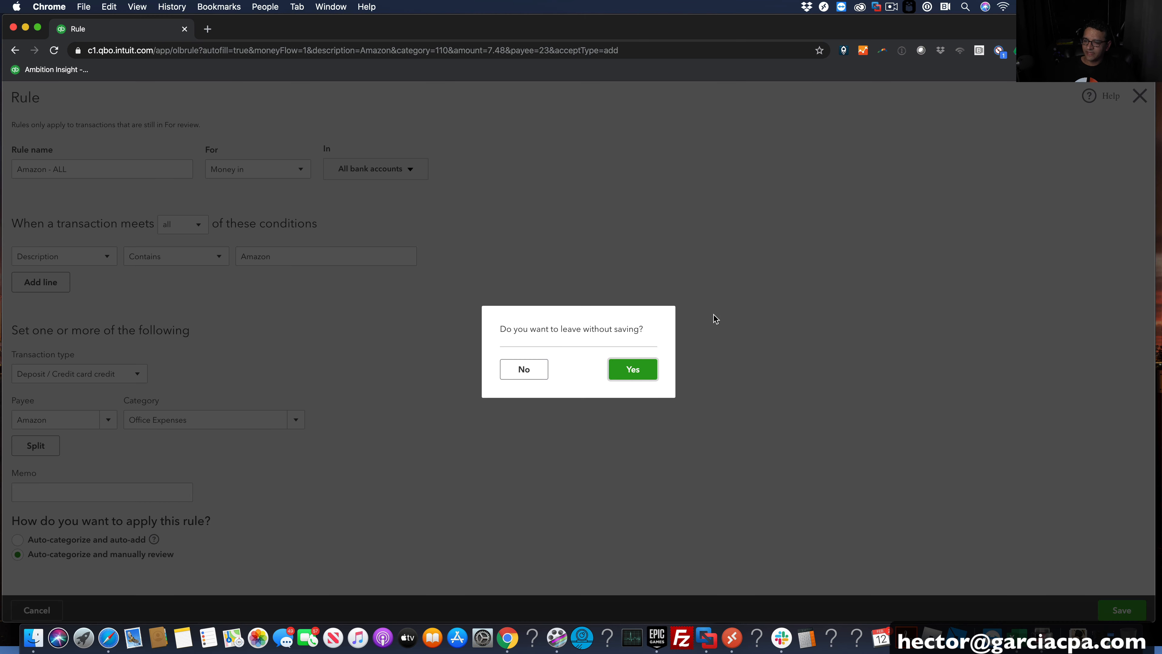
left_click(640, 361)
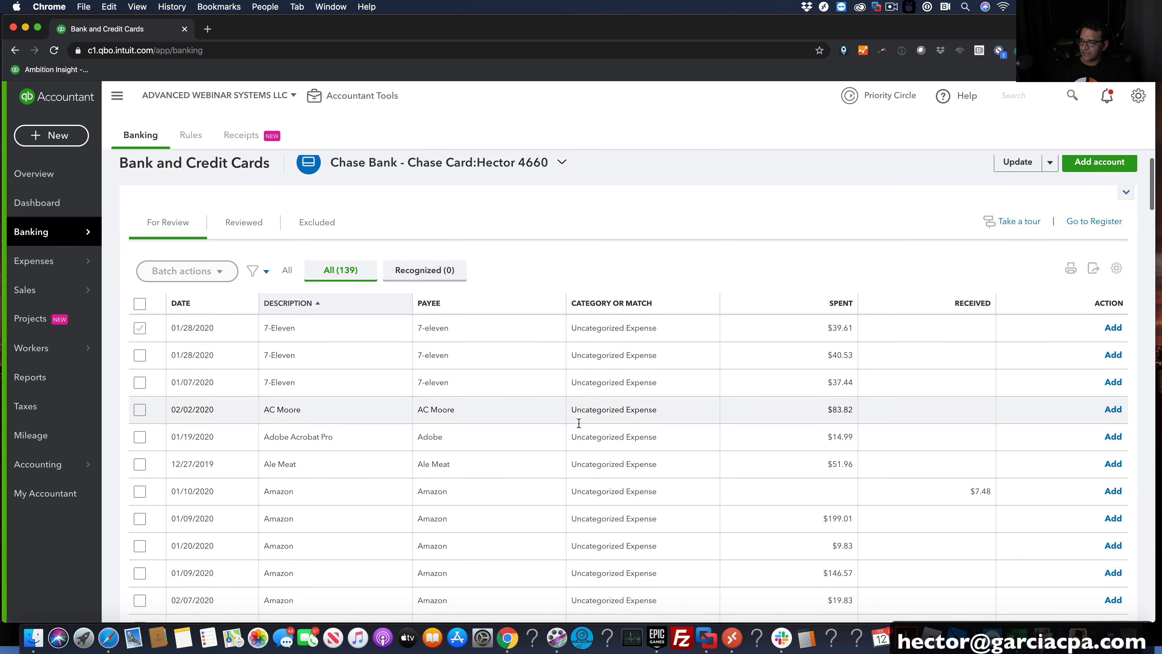
Categorize the 01/09/2020 Amazon transaction with $199.01 spent as Office Expenses
scroll(572, 426, "down", 2)
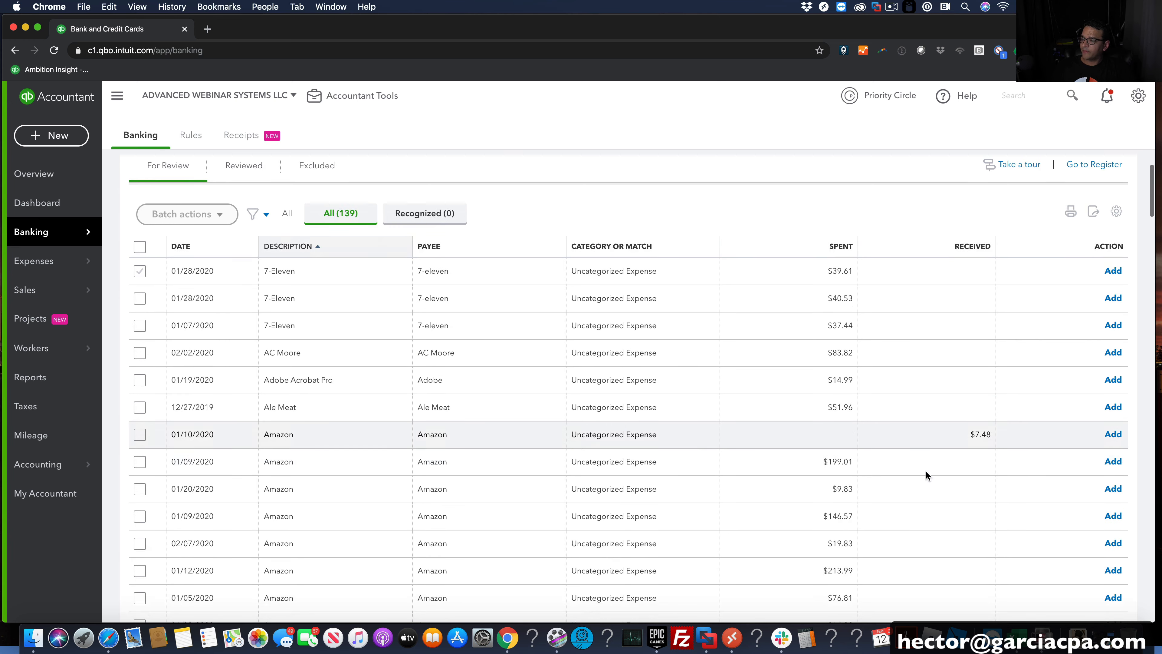
scroll(891, 422, "down", 1)
scroll(890, 421, "up", 3)
scroll(959, 459, "down", 2)
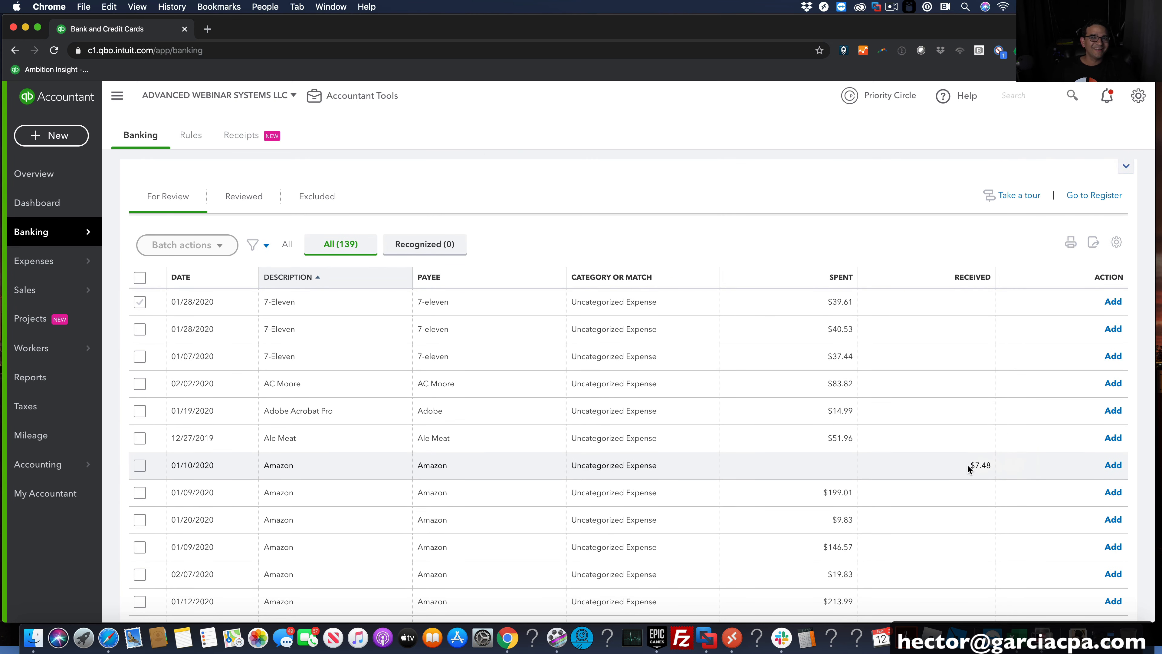
left_click(369, 488)
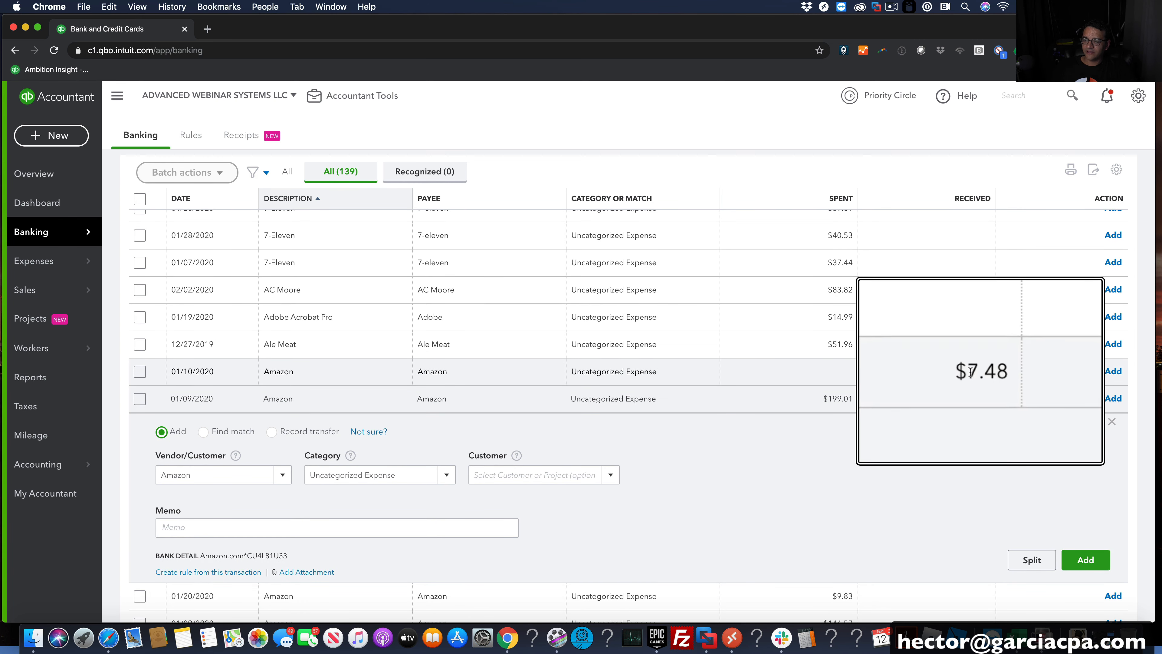
left_click(219, 475)
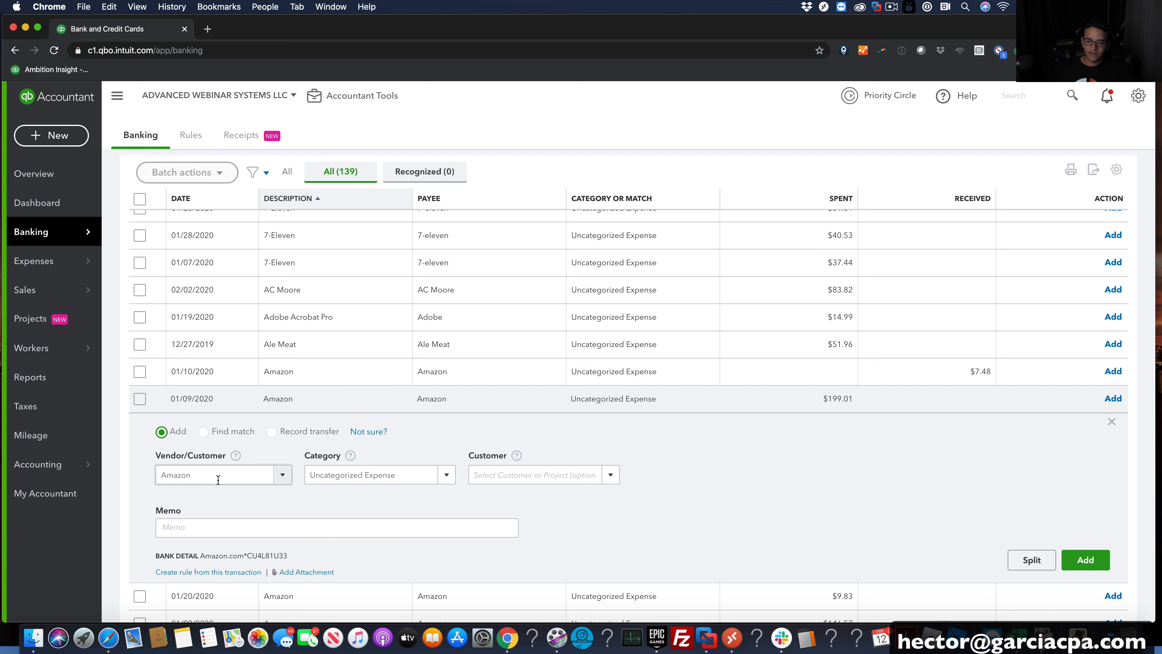
left_click(394, 477)
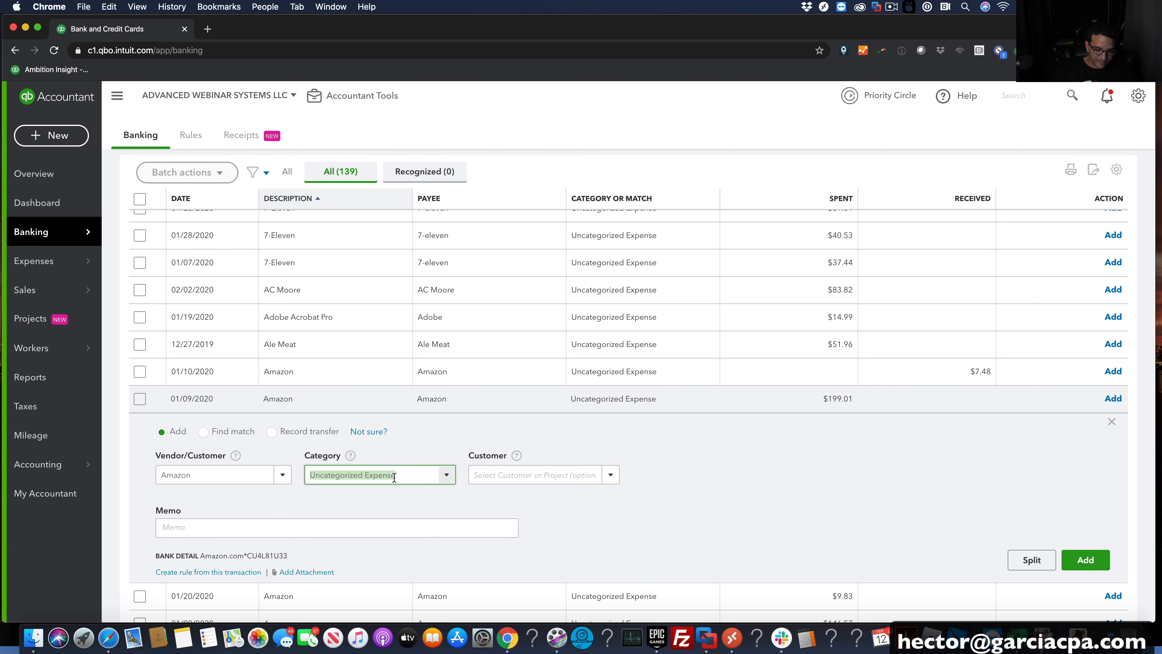
type("Office")
left_click(352, 517)
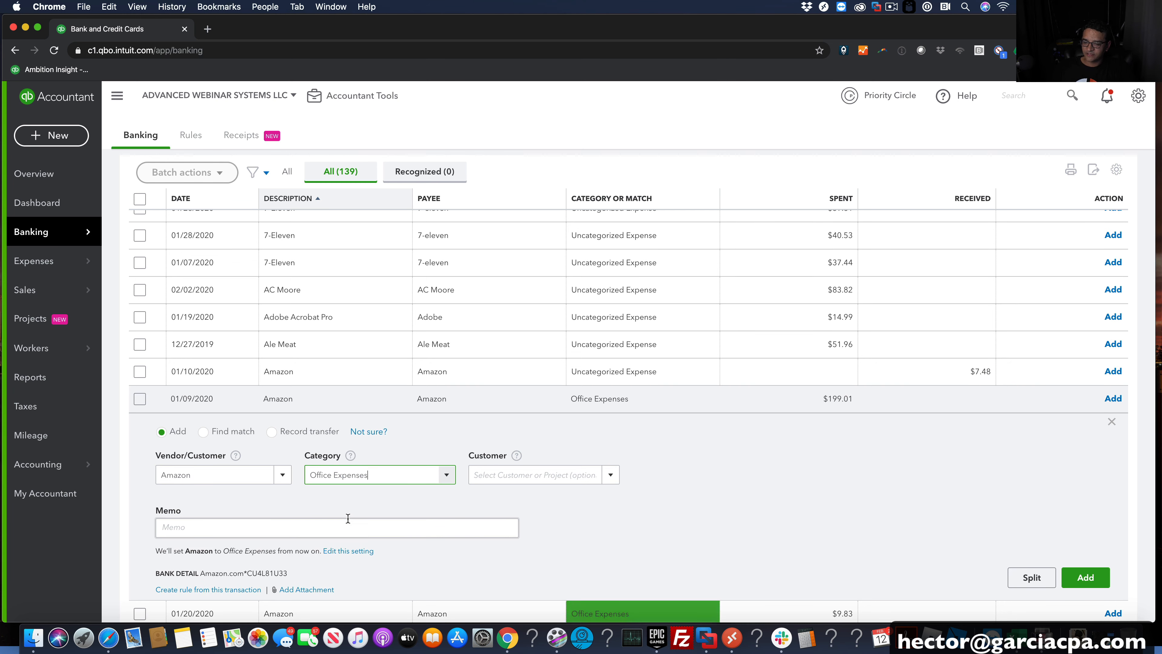
Start a Money out rule from this Amazon transaction, named "Amazon - ALL", and remove its amount condition
scroll(348, 518, "down", 3)
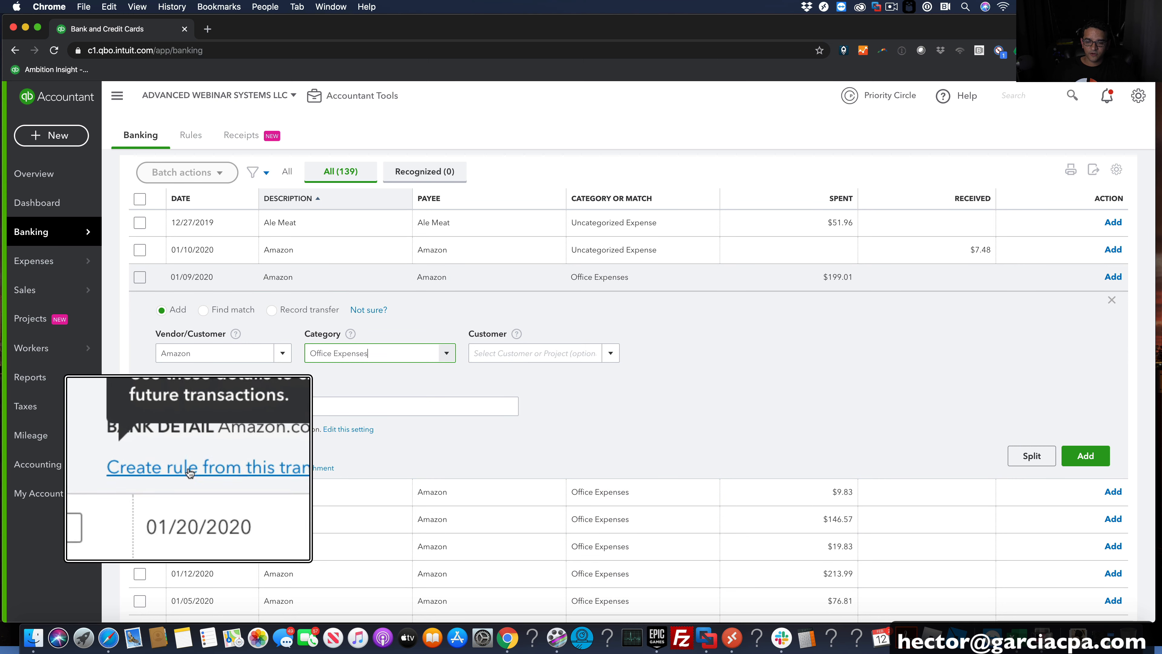
left_click(190, 474)
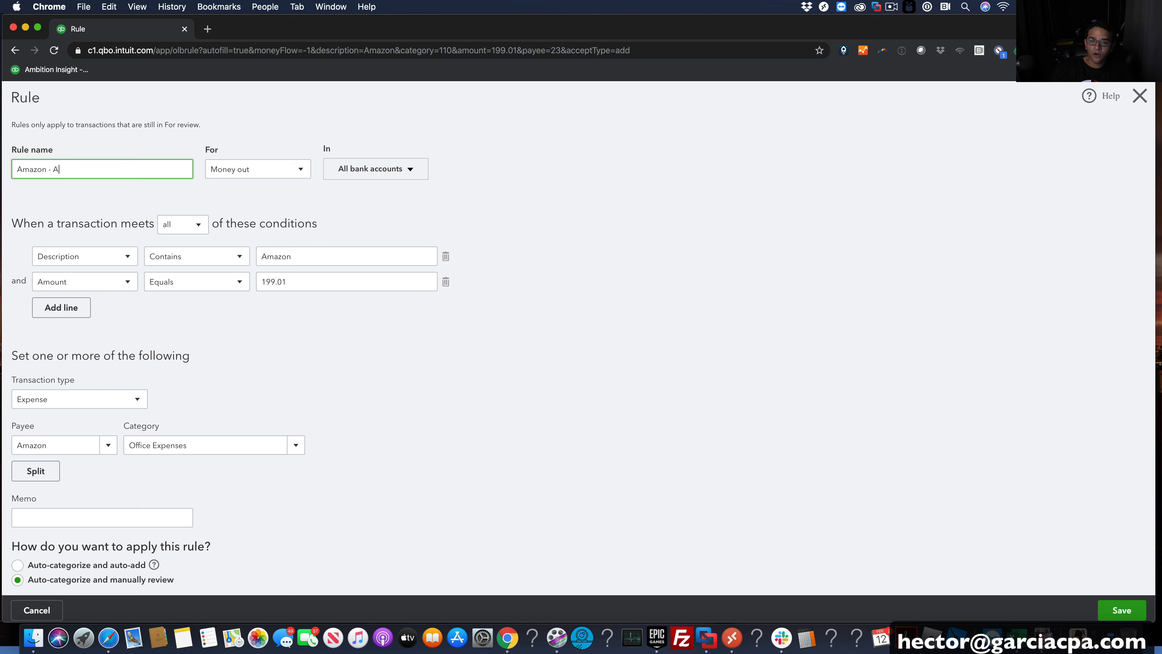
left_click(218, 169)
left_click(229, 191)
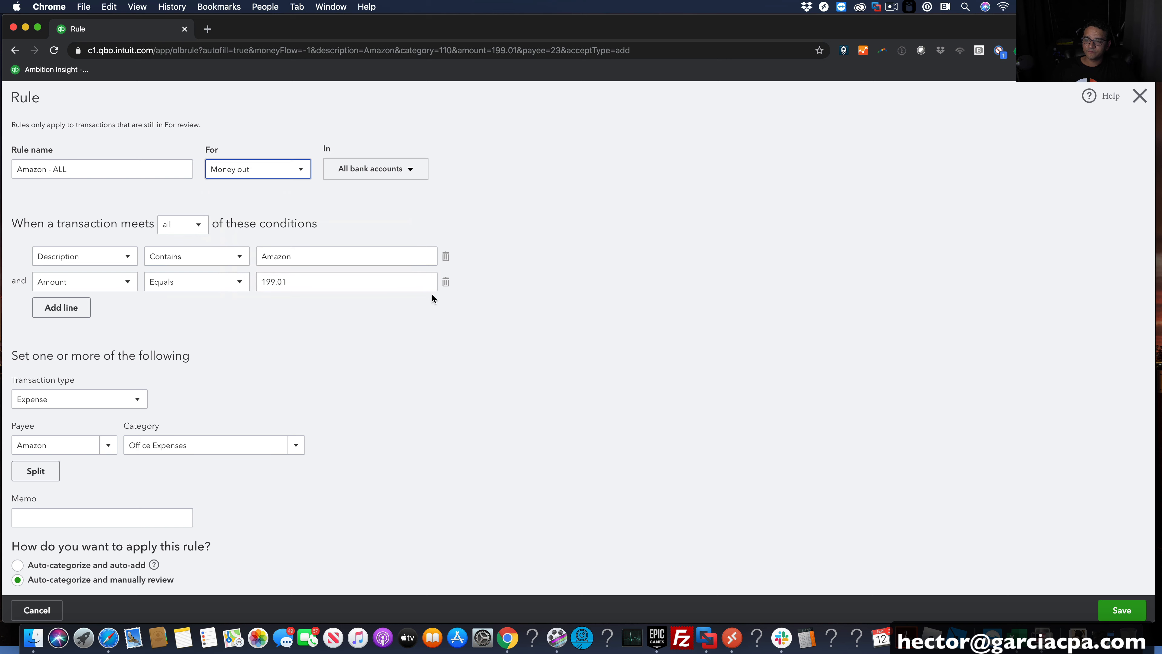
left_click(446, 283)
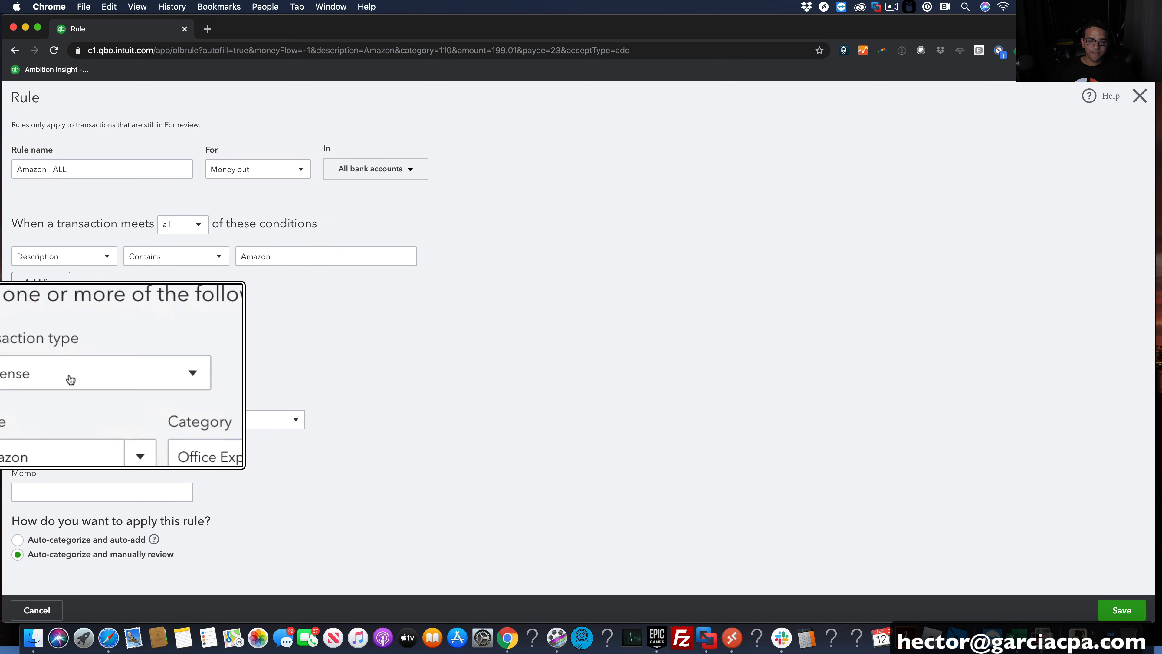
Set the Amazon rule to auto-categorize and auto-add, keeping payee Amazon and category Office Expenses, and save it
left_click(56, 419)
left_click(201, 423)
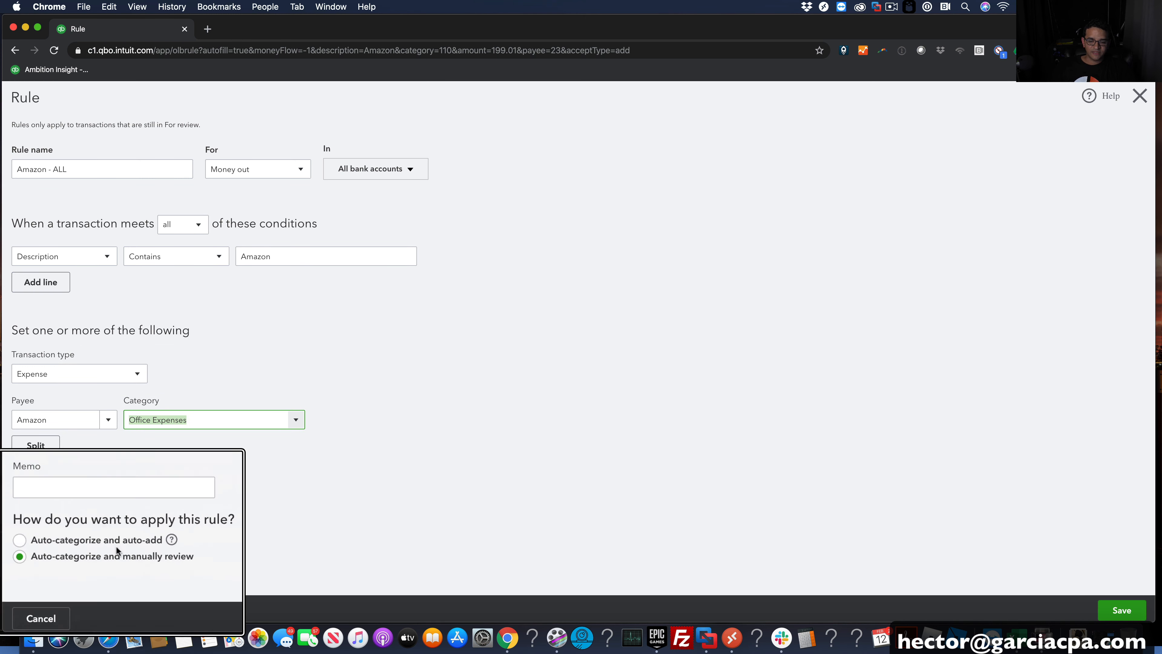
left_click(18, 539)
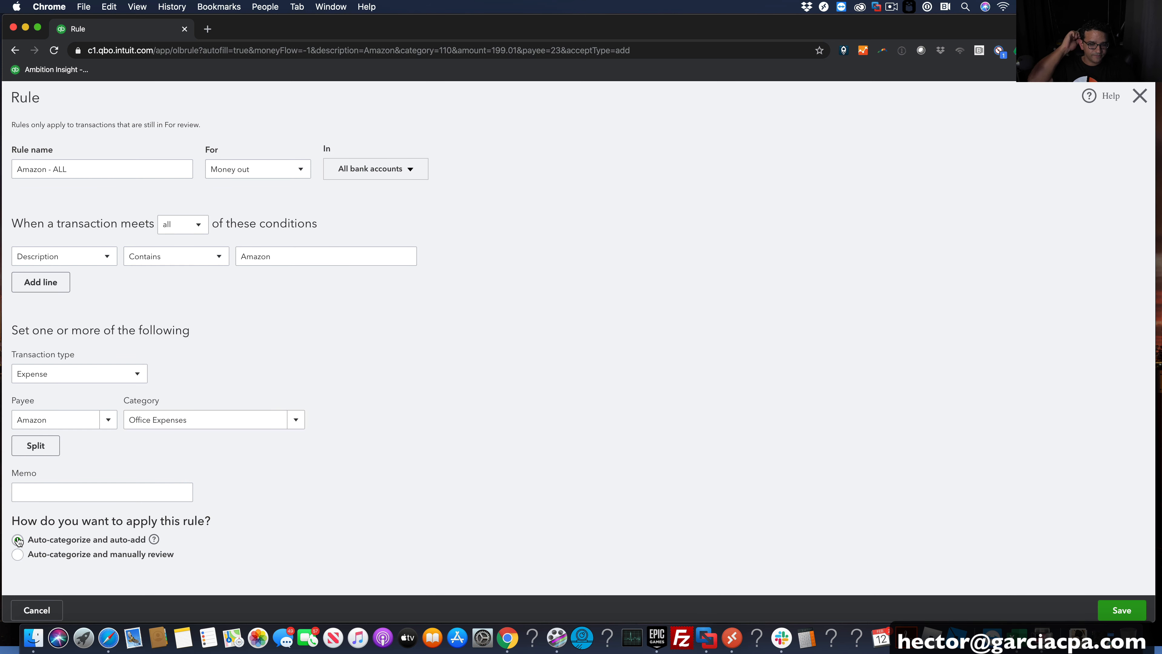
left_click(1126, 609)
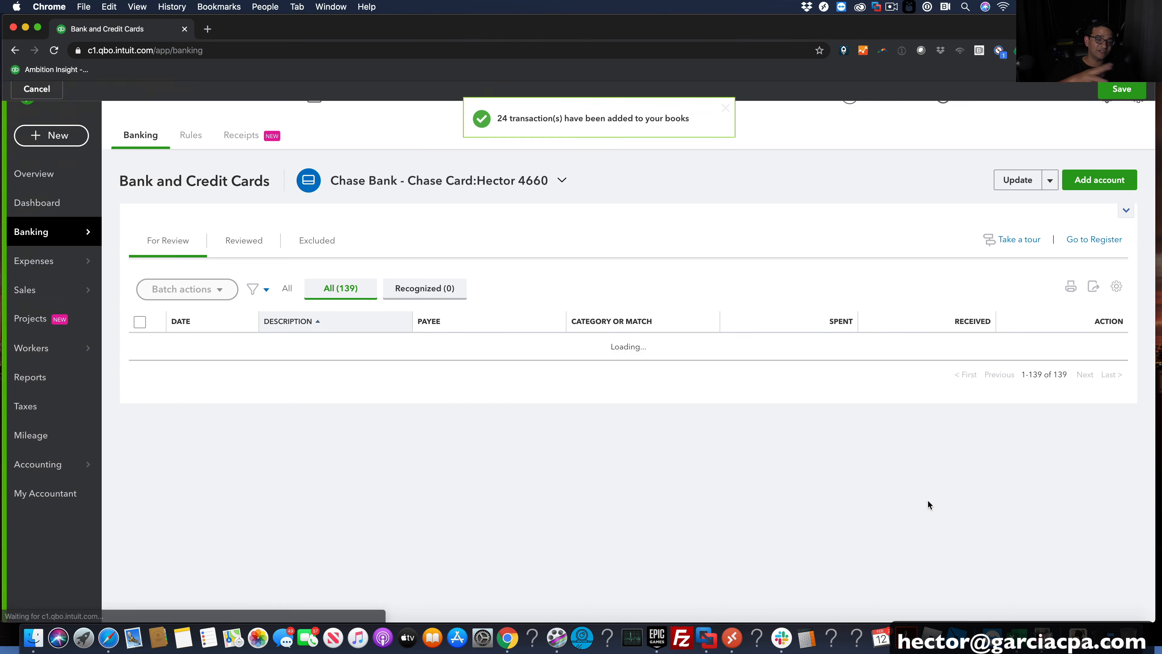
Look through the transactions still awaiting review, checking the Amazon entries and the other vendors in the list
scroll(812, 460, "down", 2)
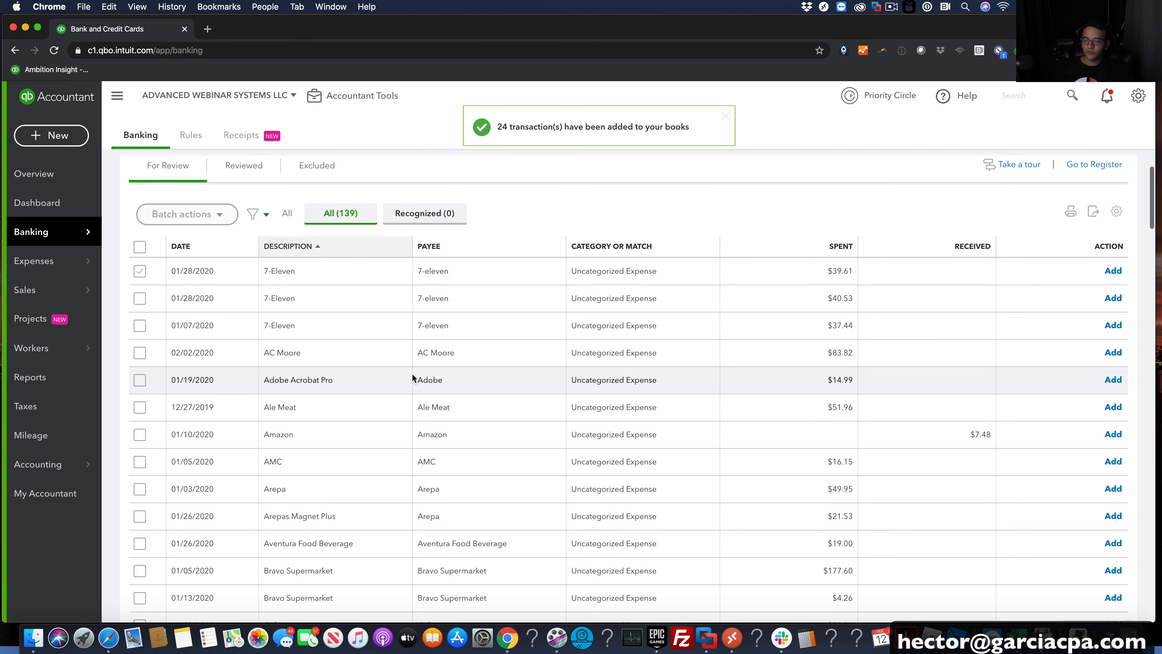
scroll(765, 333, "down", 1)
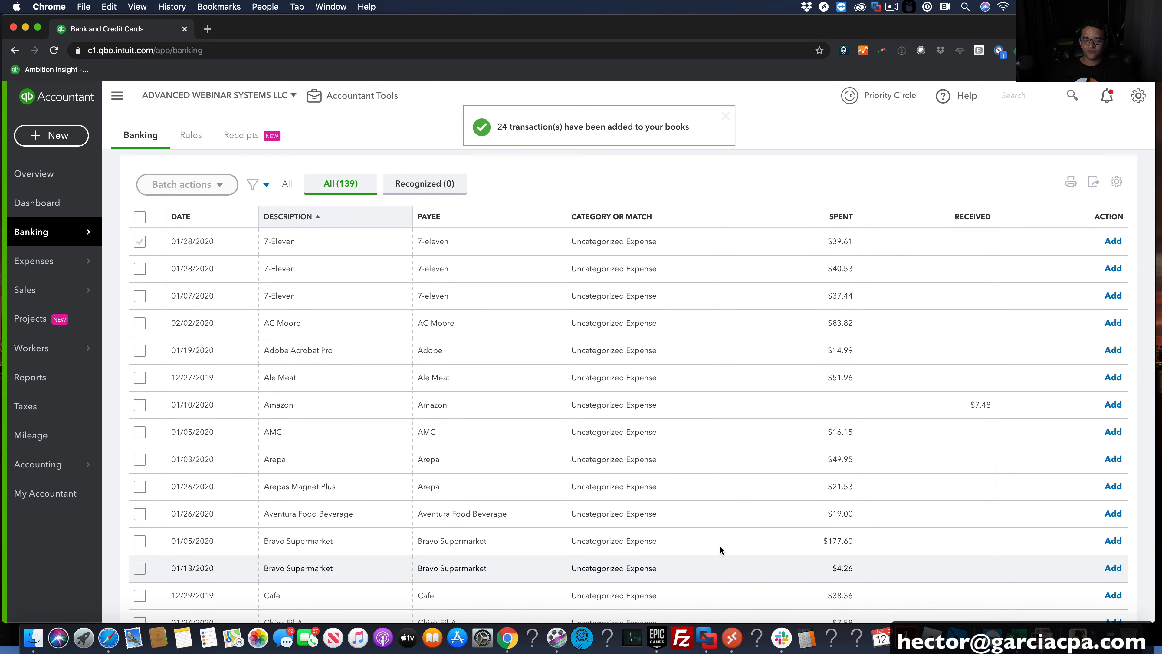
scroll(288, 401, "down", 5)
scroll(297, 398, "up", 5)
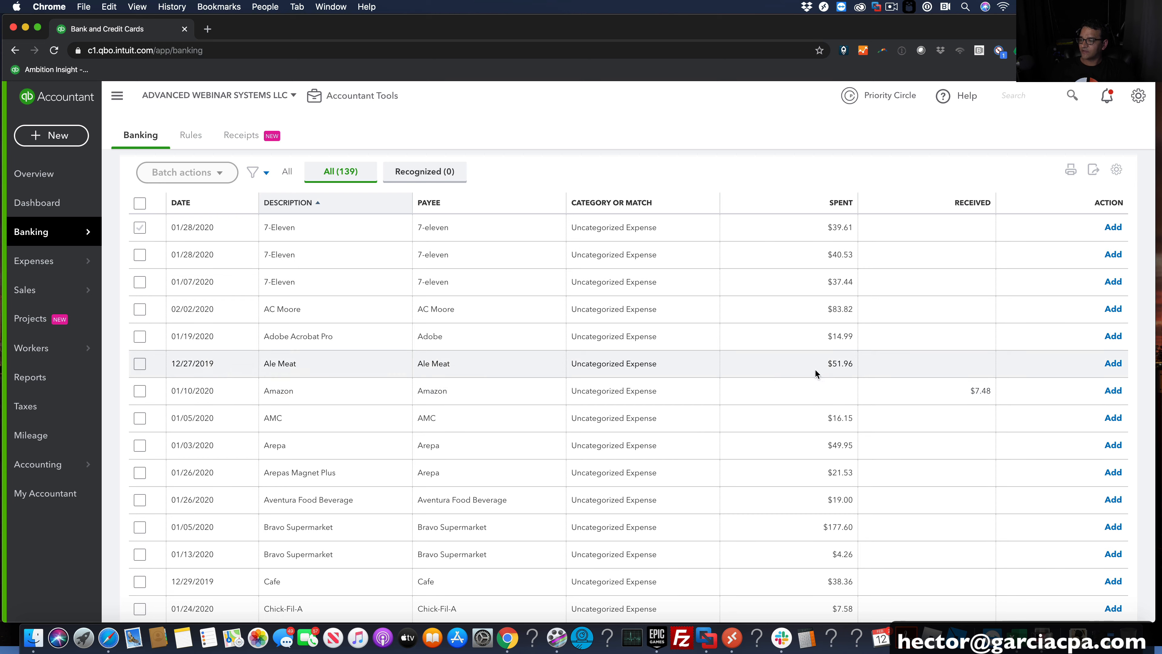
scroll(988, 394, "down", 8)
scroll(973, 373, "up", 6)
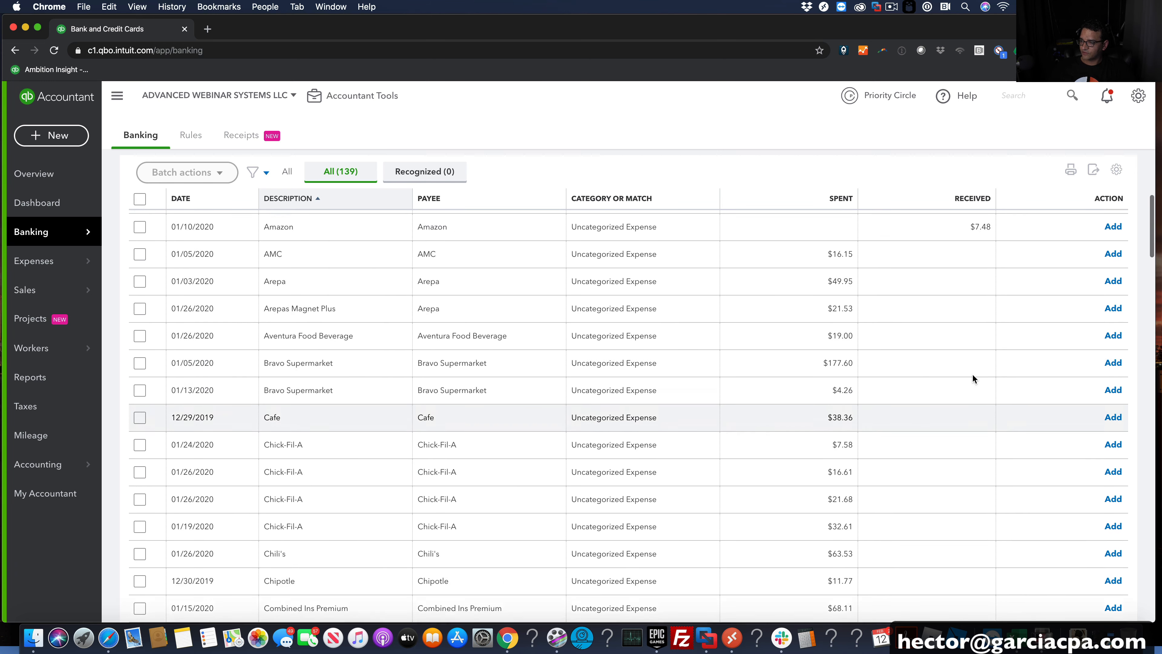
scroll(973, 373, "up", 3)
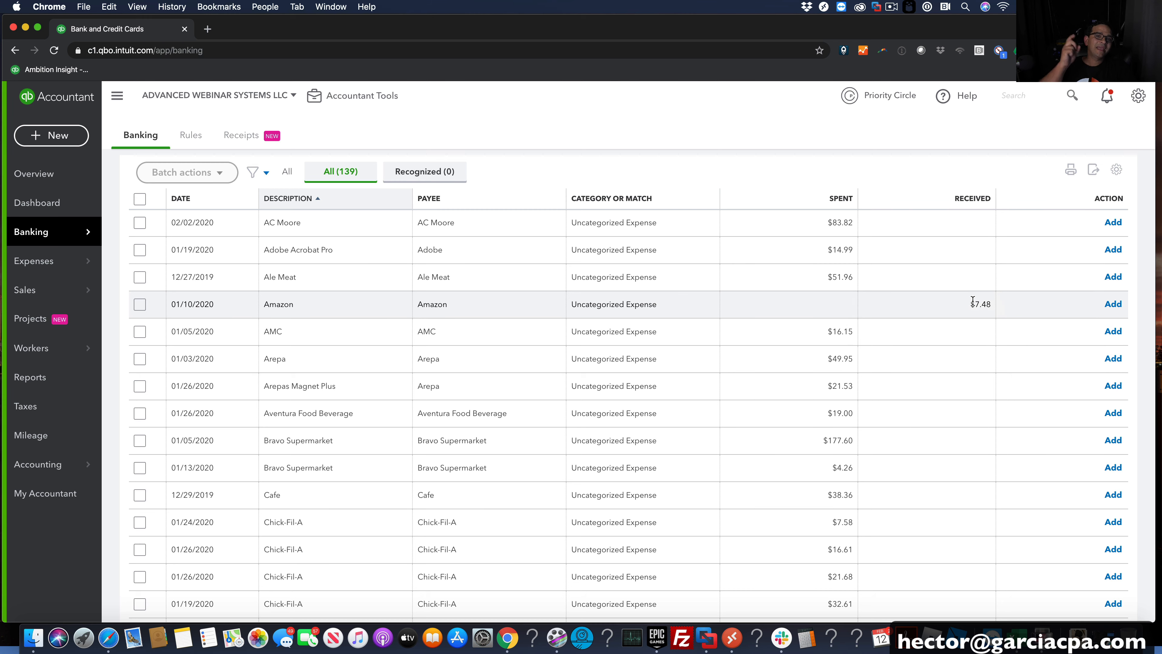
scroll(384, 431, "down", 10)
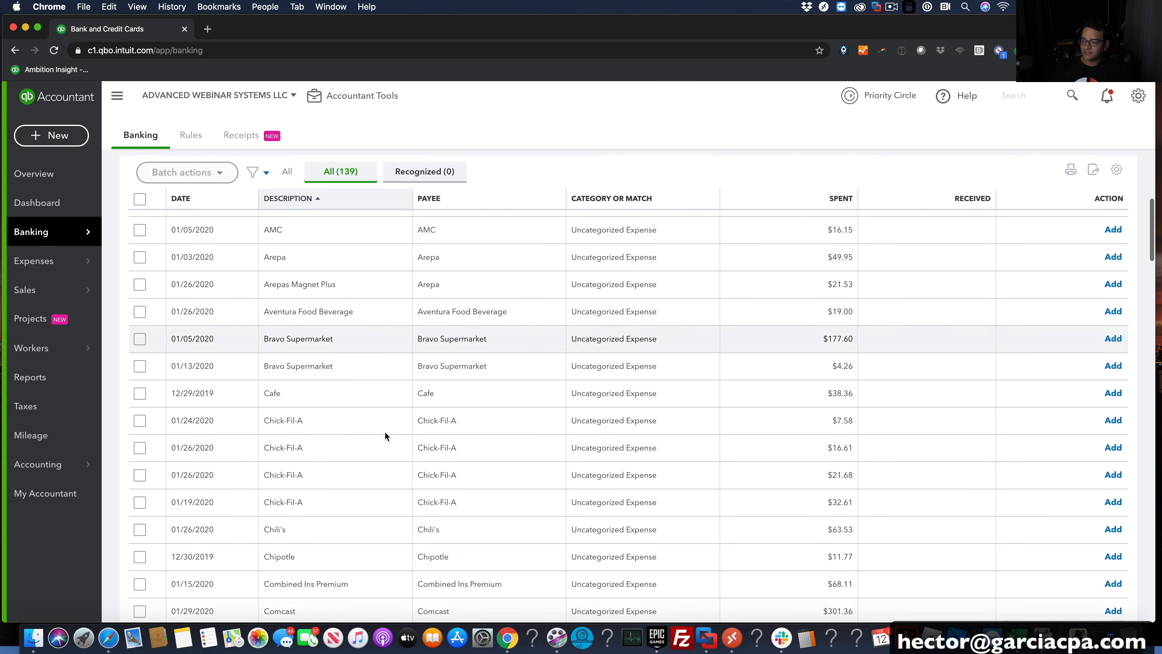
scroll(372, 427, "down", 15)
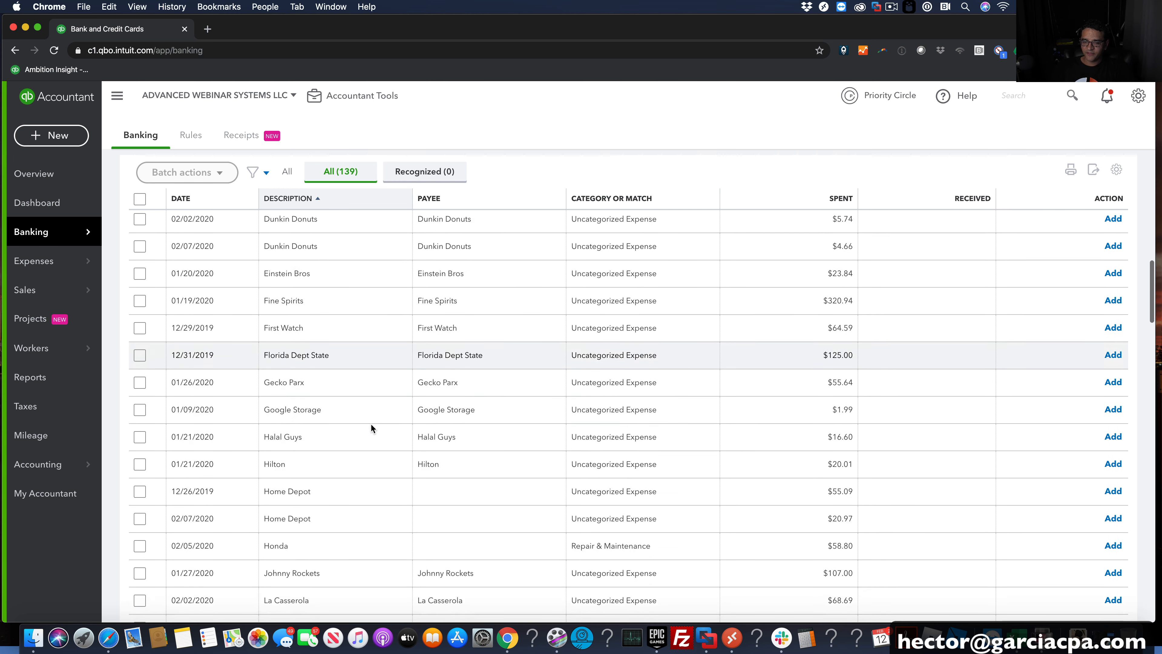
scroll(367, 428, "down", 15)
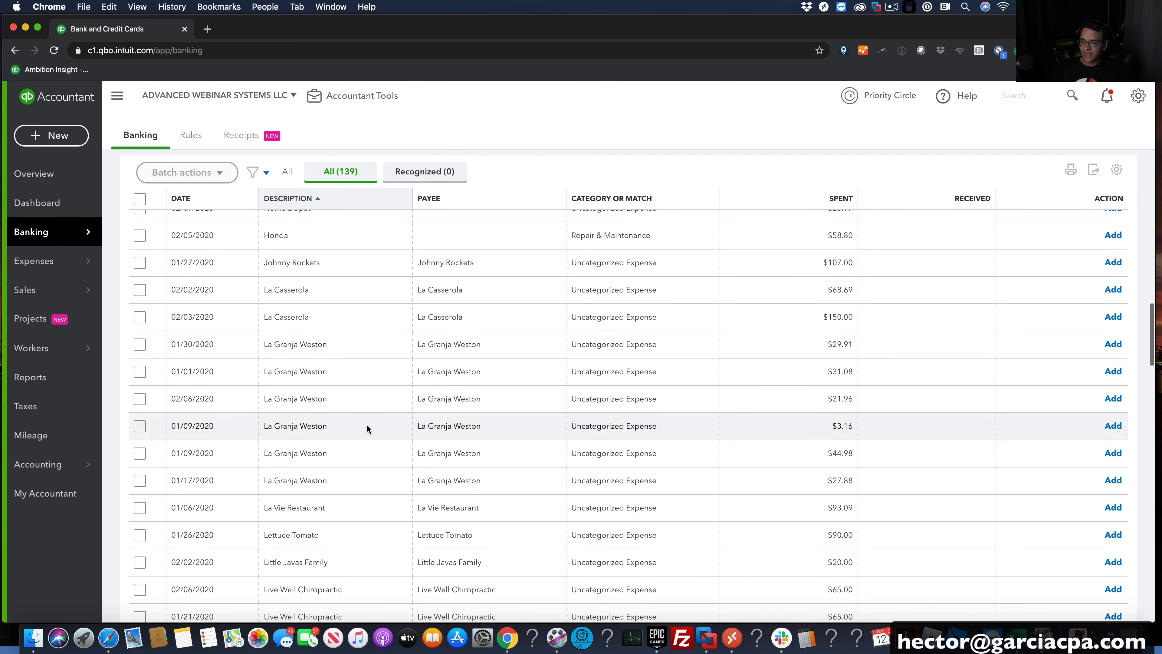
scroll(369, 422, "down", 15)
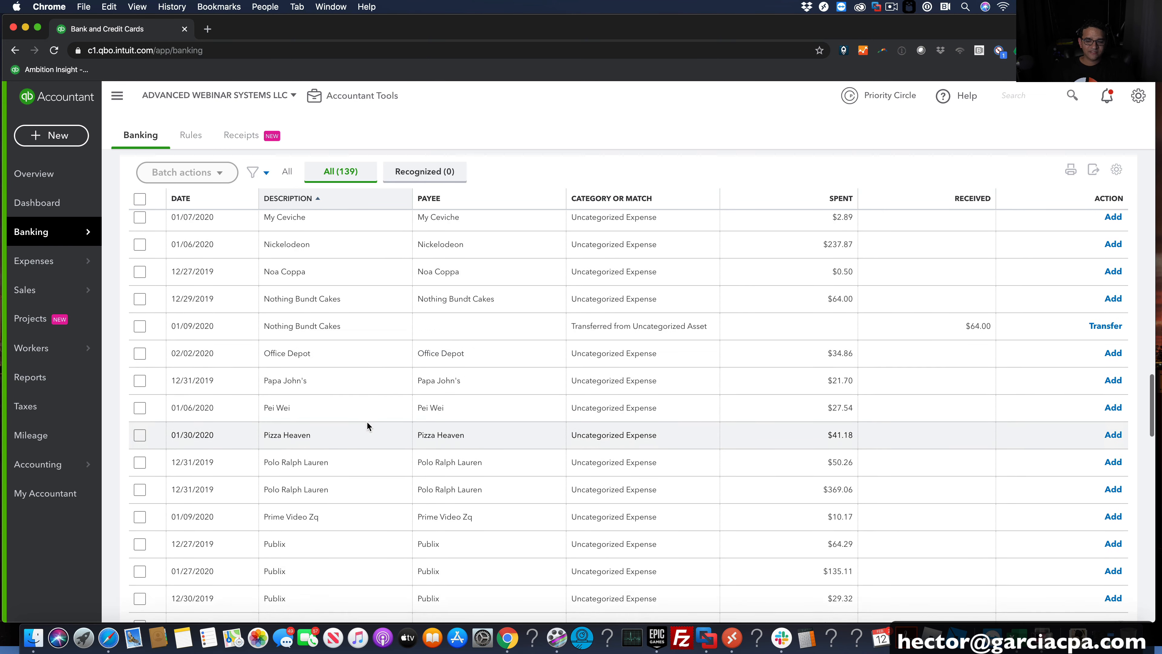
Categorize the 12/27/2019 Publix transaction with $64.29 spent as Owner's Personal Expenses, with Publix as the vendor
scroll(366, 426, "down", 2)
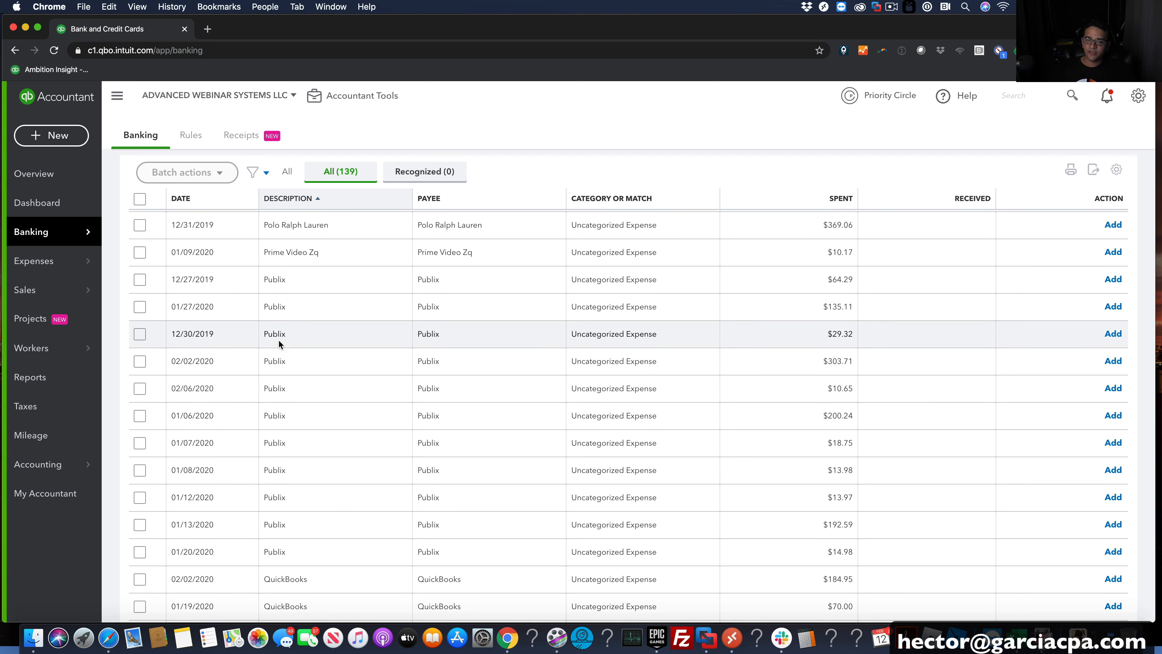
scroll(274, 336, "up", 5)
scroll(274, 336, "down", 5)
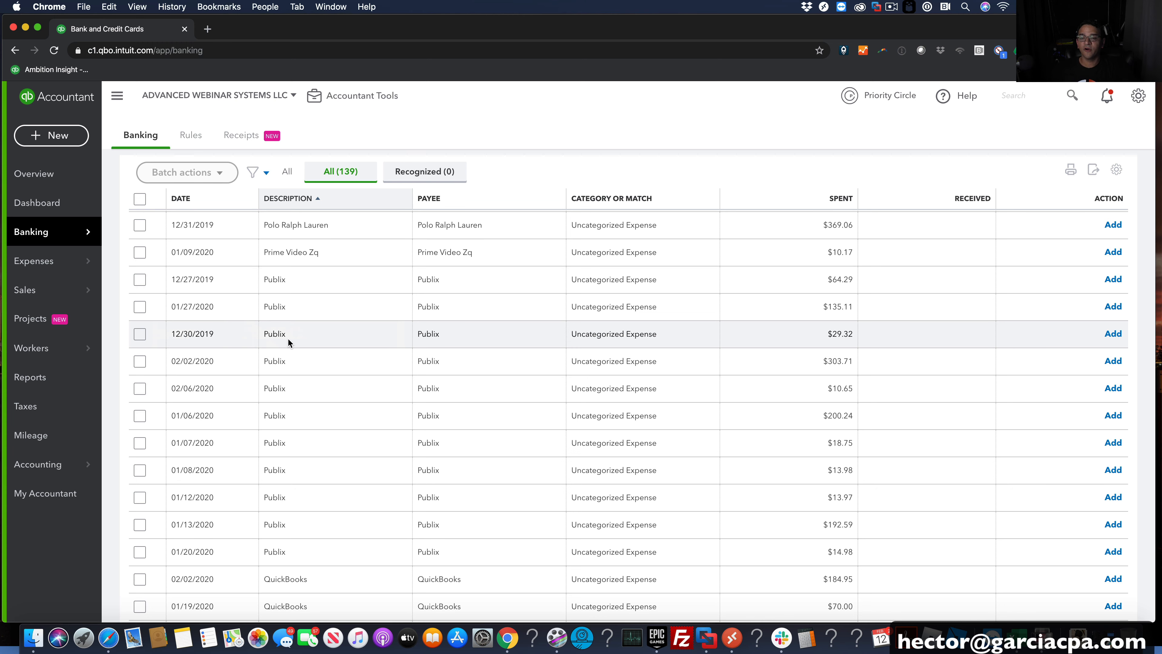
left_click(293, 288)
left_click(208, 358)
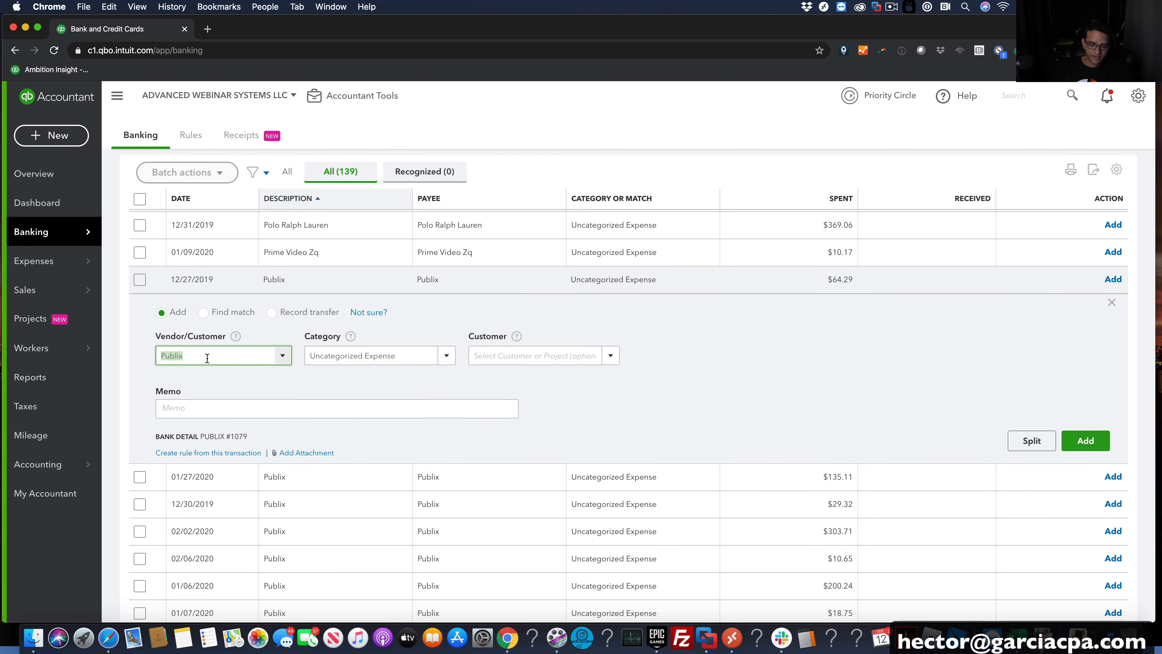
type("Publi")
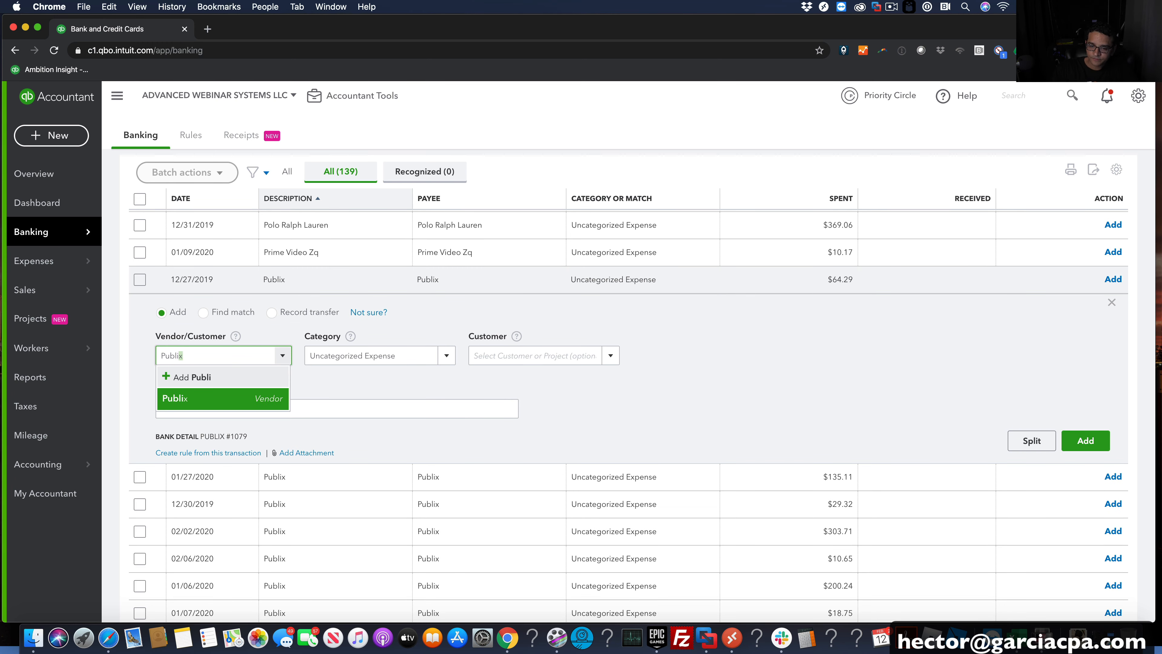
left_click(200, 403)
left_click(409, 355)
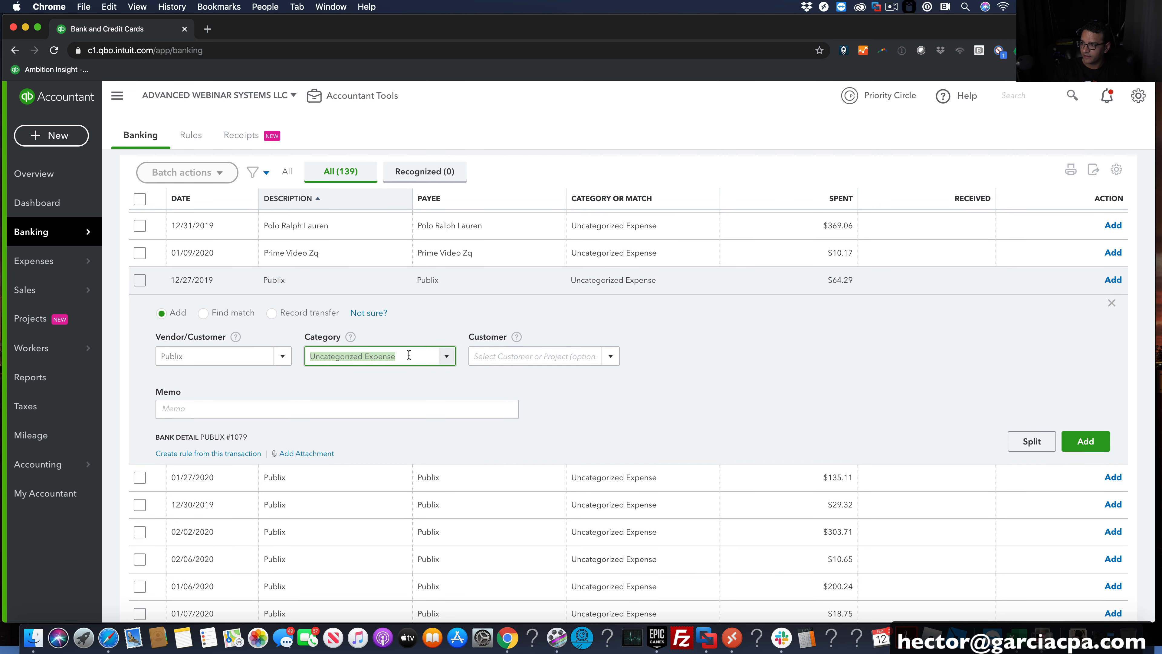
type("own")
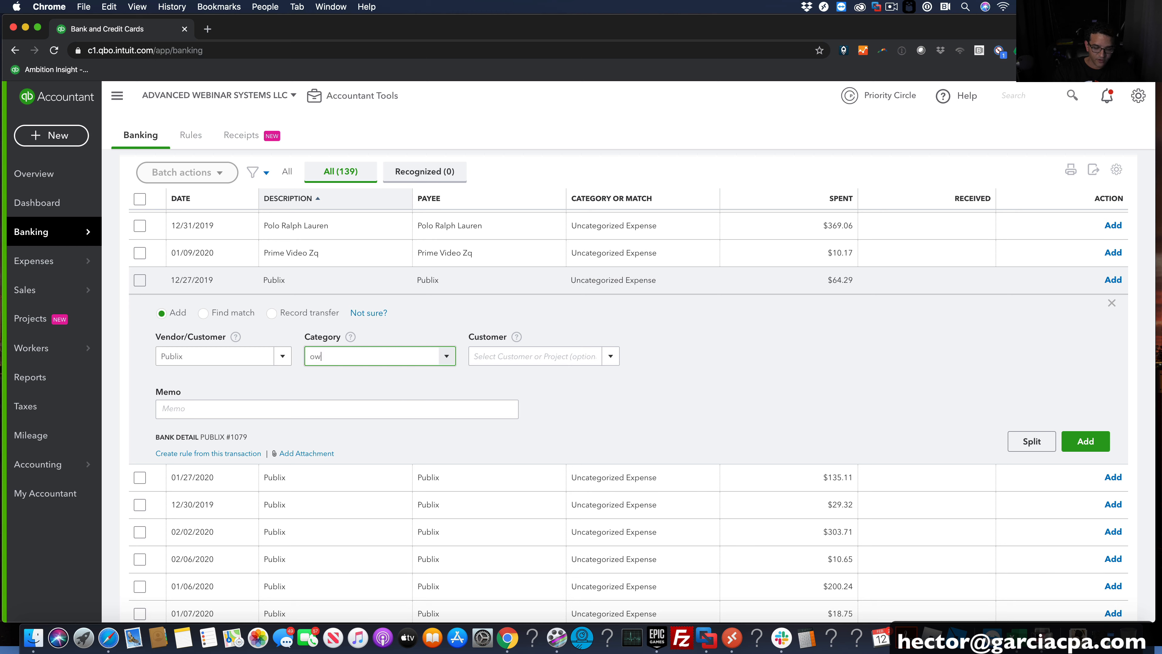
left_click(399, 400)
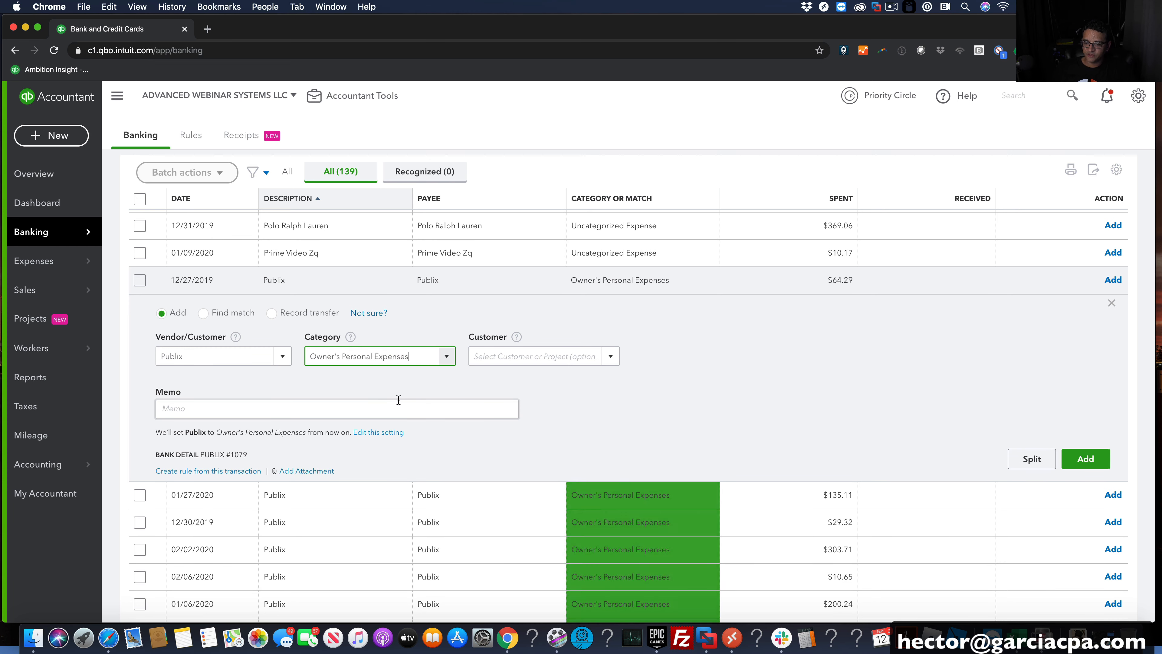
Start a Money out rule from this Publix transaction, named "Publix over $30", with the amount condition set to greater than 30.00
left_click(195, 471)
scroll(92, 272, "down", 1)
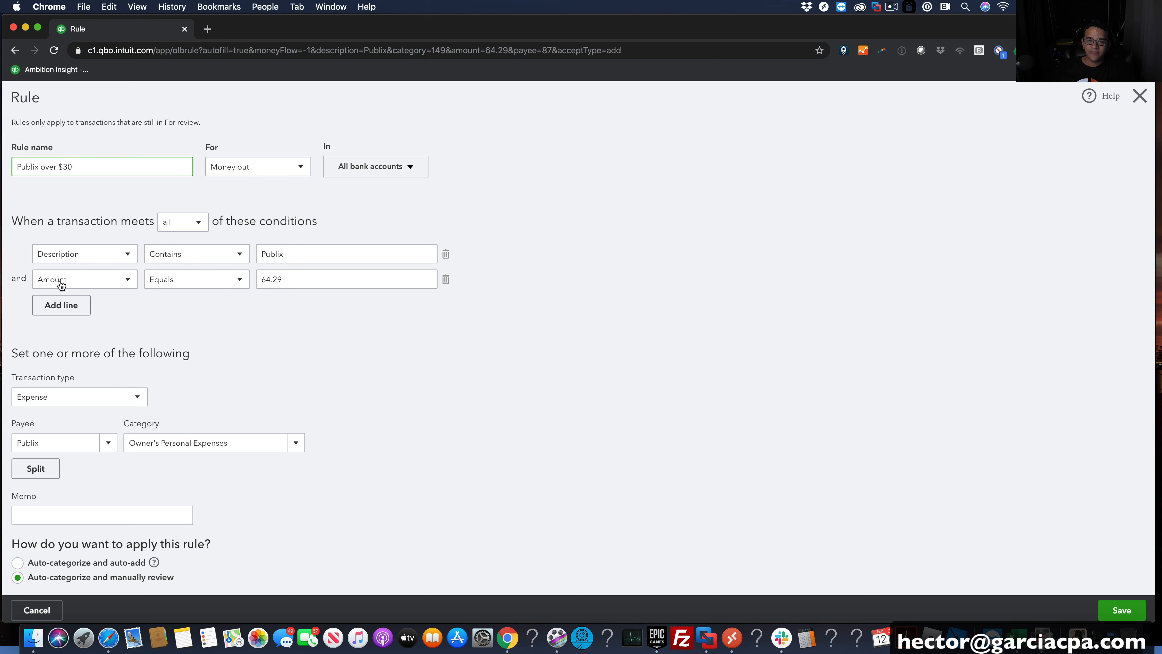
left_click(211, 283)
left_click(189, 321)
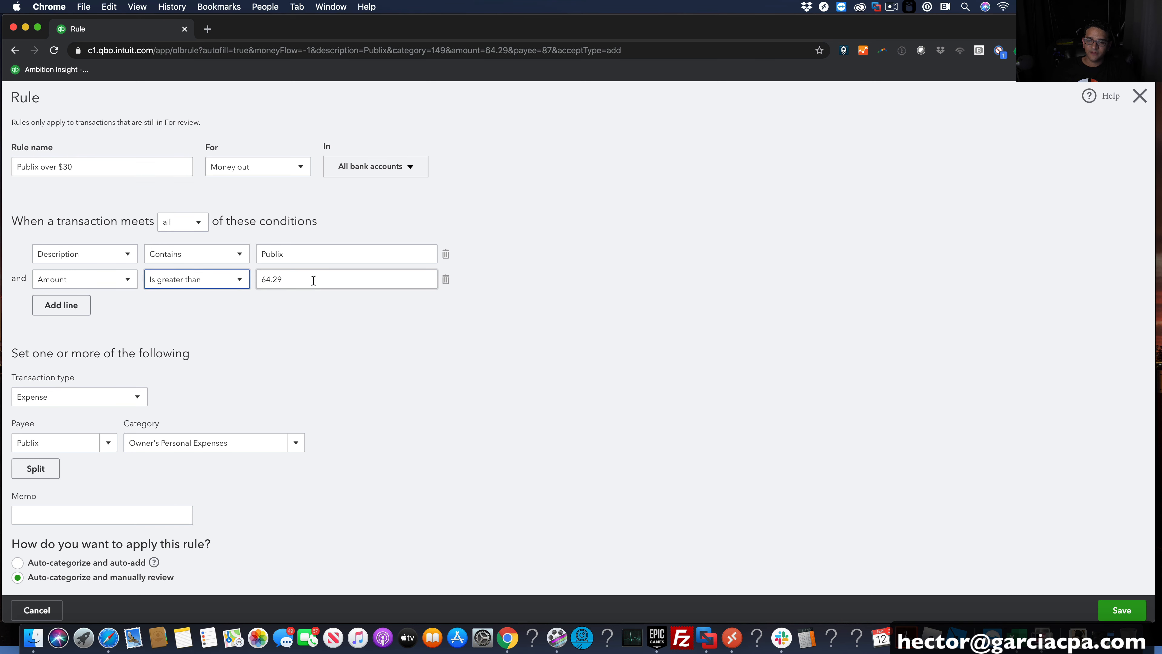
left_click(313, 280)
key("Tab")
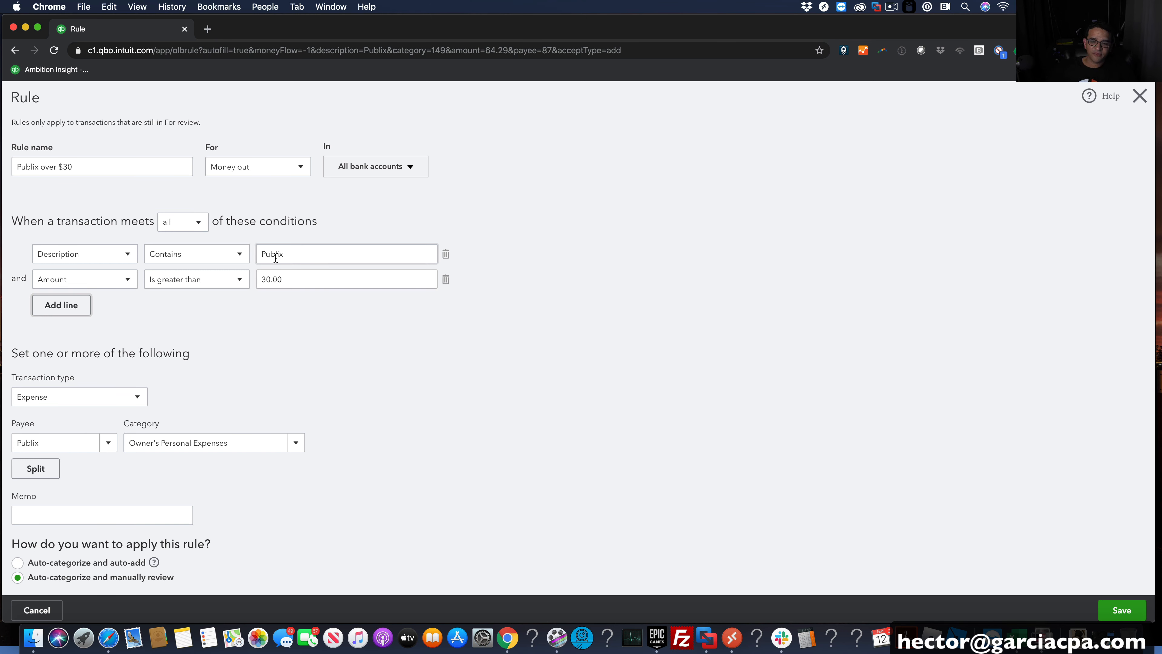
Save the rule with payee Publix and category Owner's Personal Expenses, and check how it applies to the Publix transactions
left_click(59, 441)
left_click(253, 444)
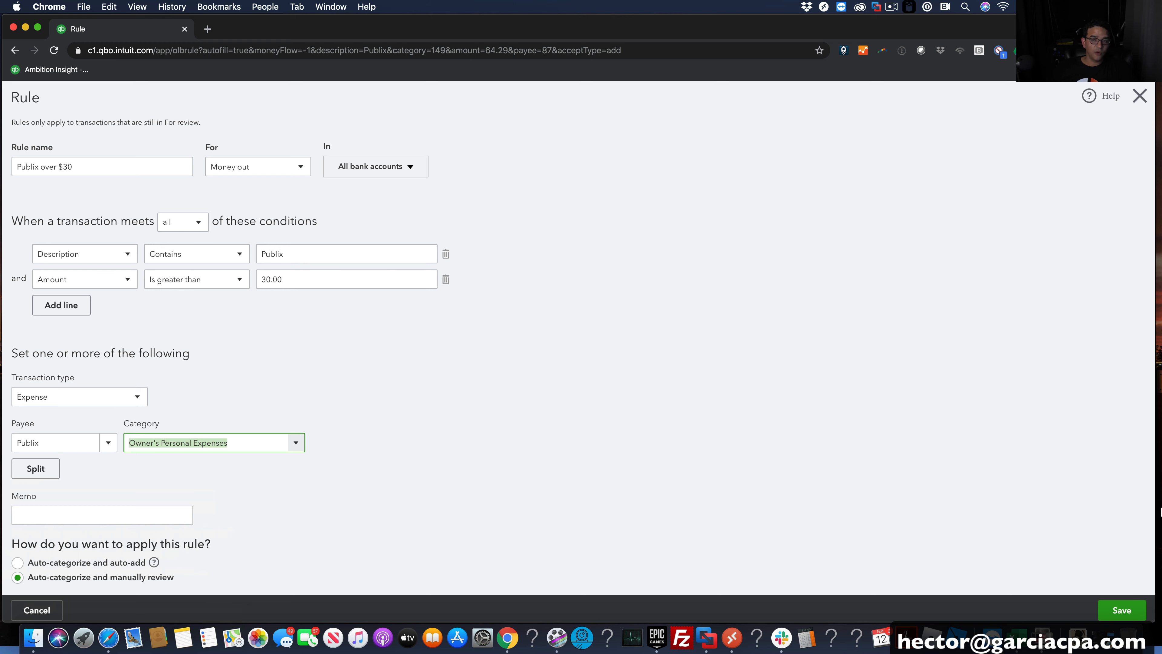
left_click(1116, 609)
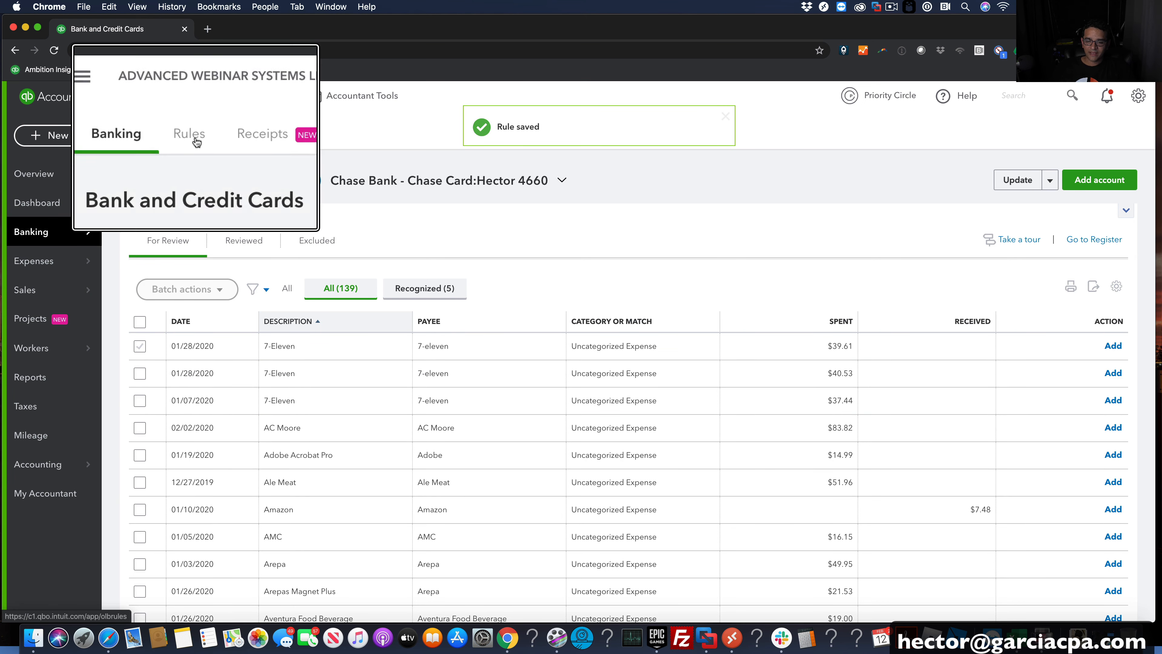
scroll(531, 324, "down", 15)
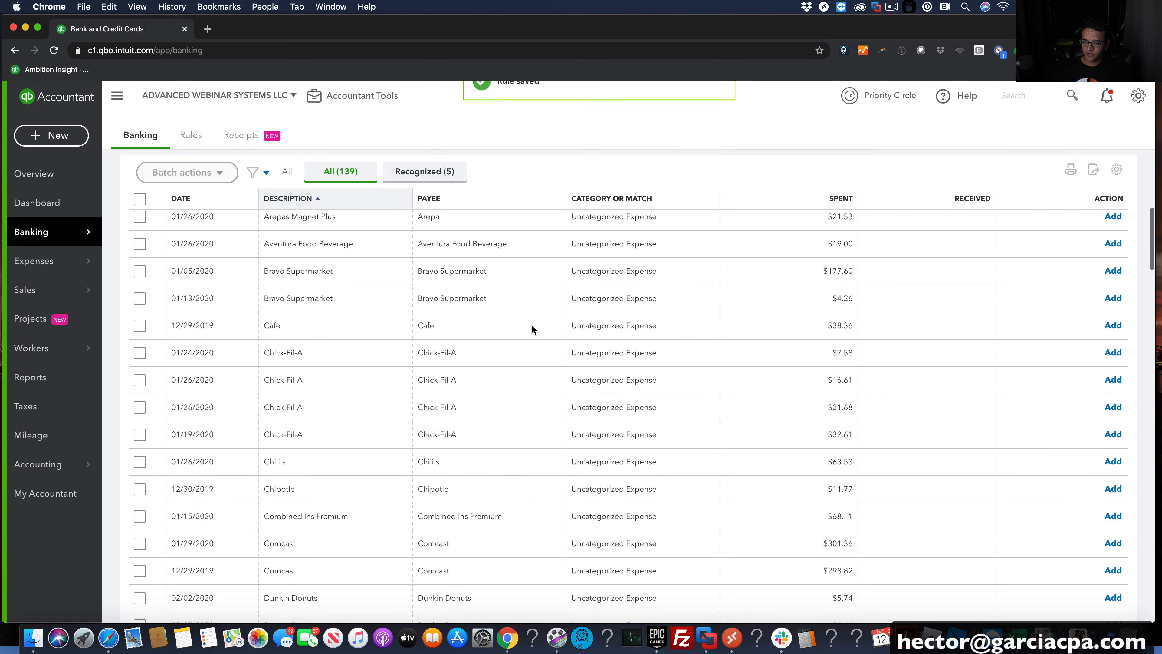
scroll(533, 314, "down", 20)
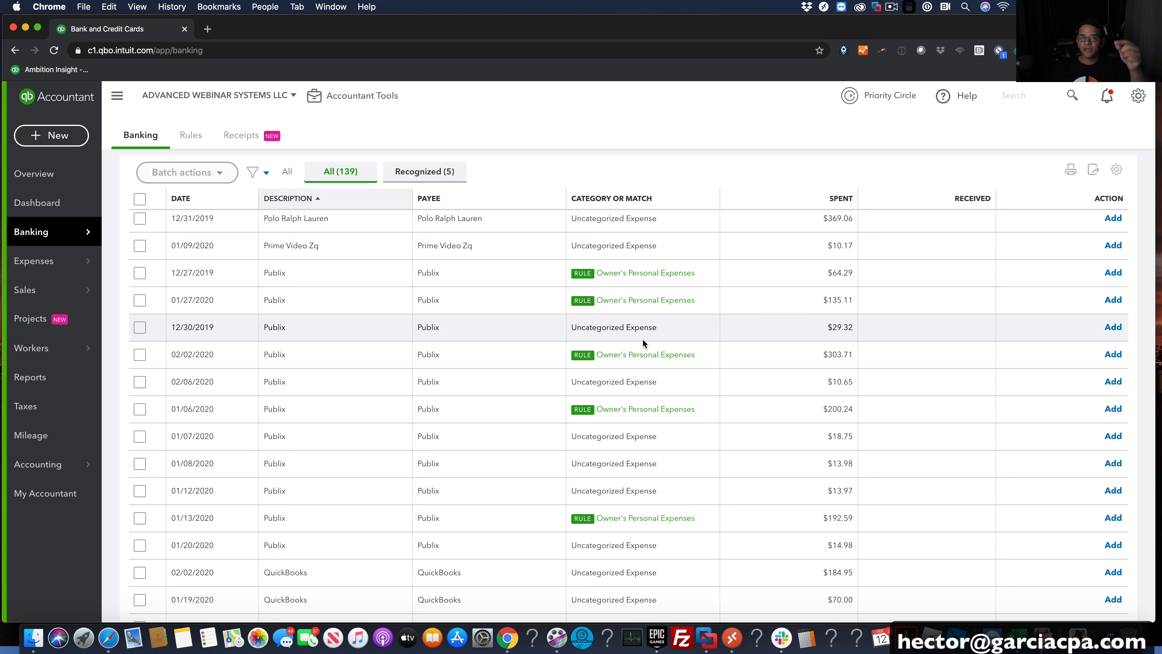
Copy the "Publix over $30" rule and name the copy "Publix Up to 30"
left_click(194, 137)
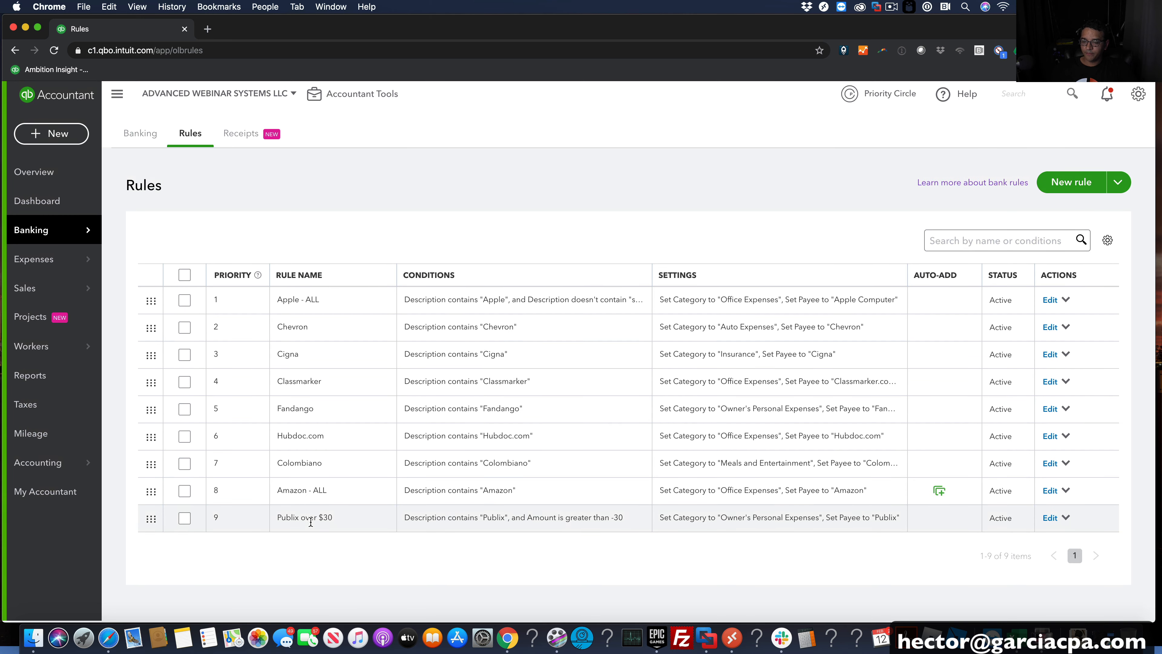
scroll(310, 521, "up", 2)
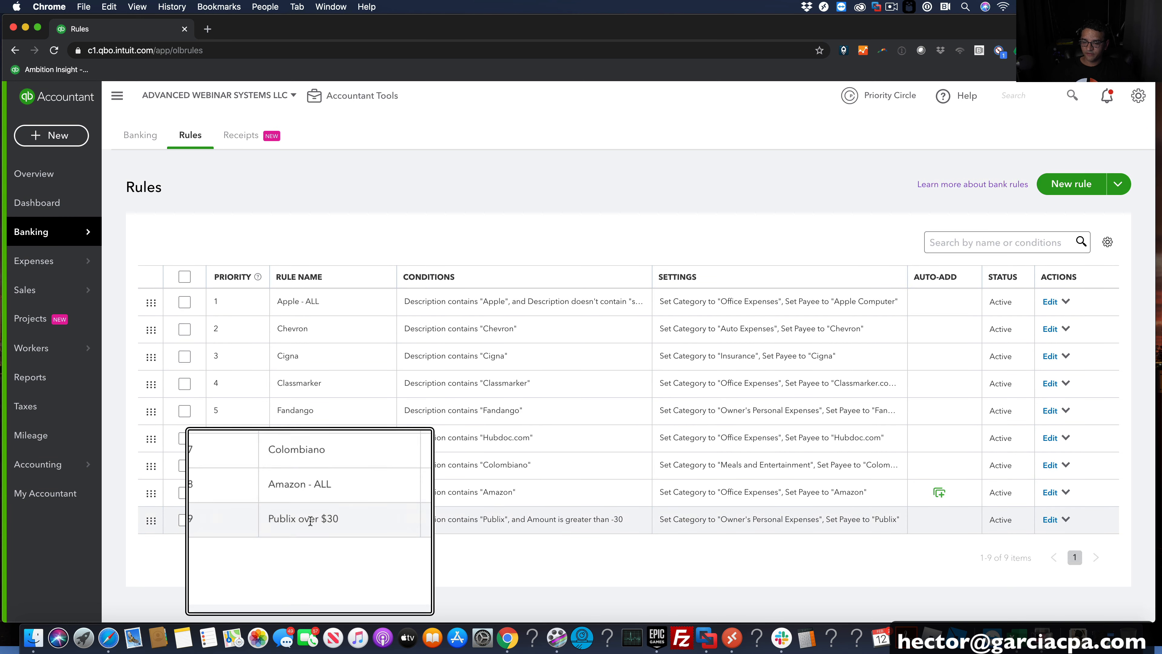
left_click(1066, 520)
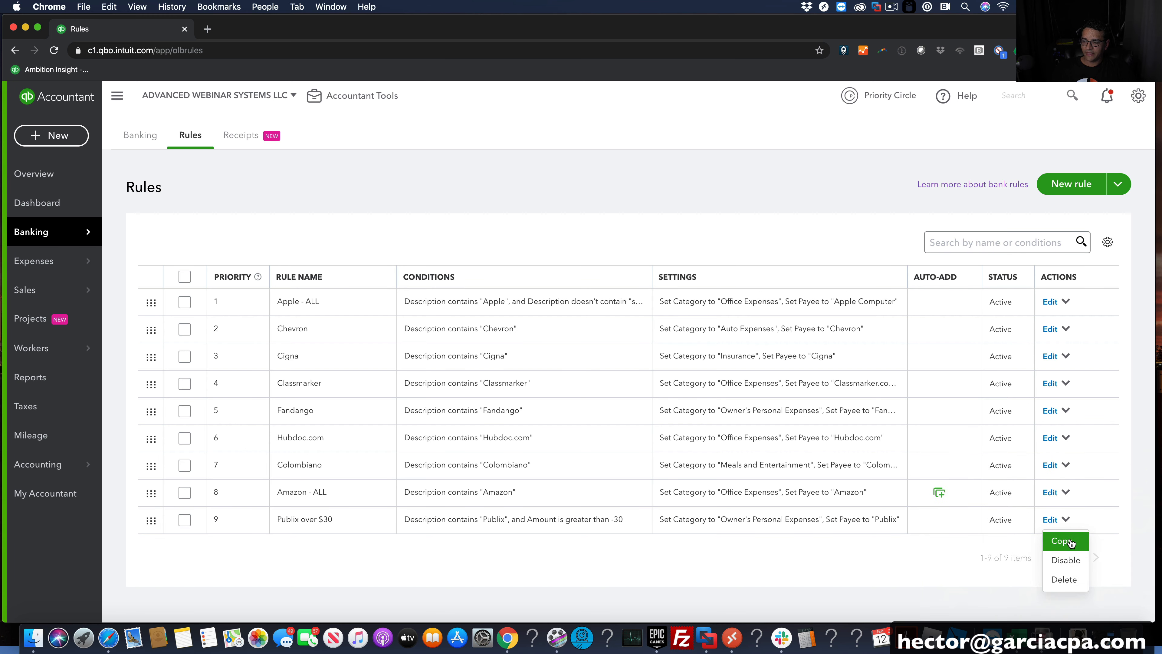
left_click(1064, 542)
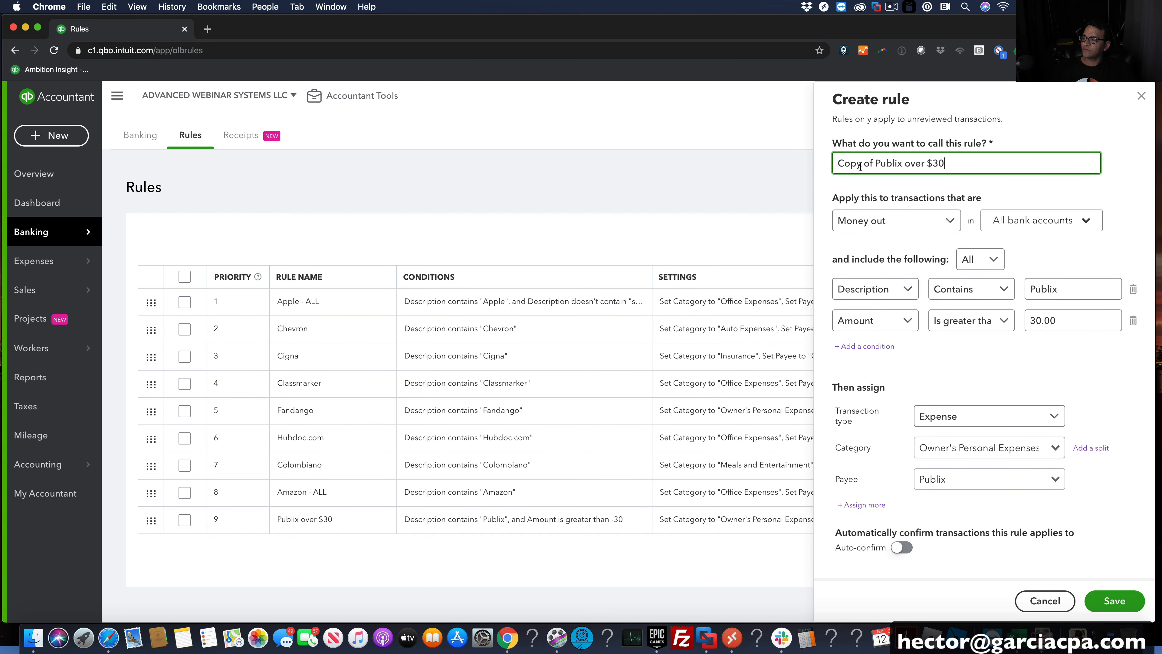
key("BackSpace")
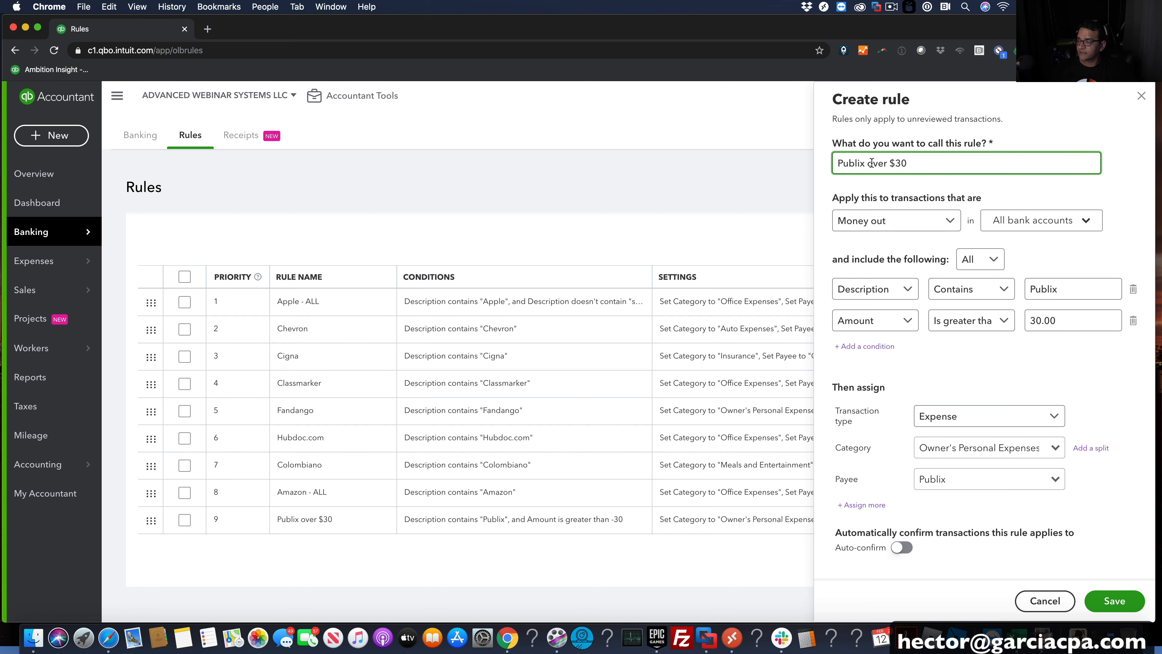
left_click_drag(869, 163, 929, 163)
type("Up t")
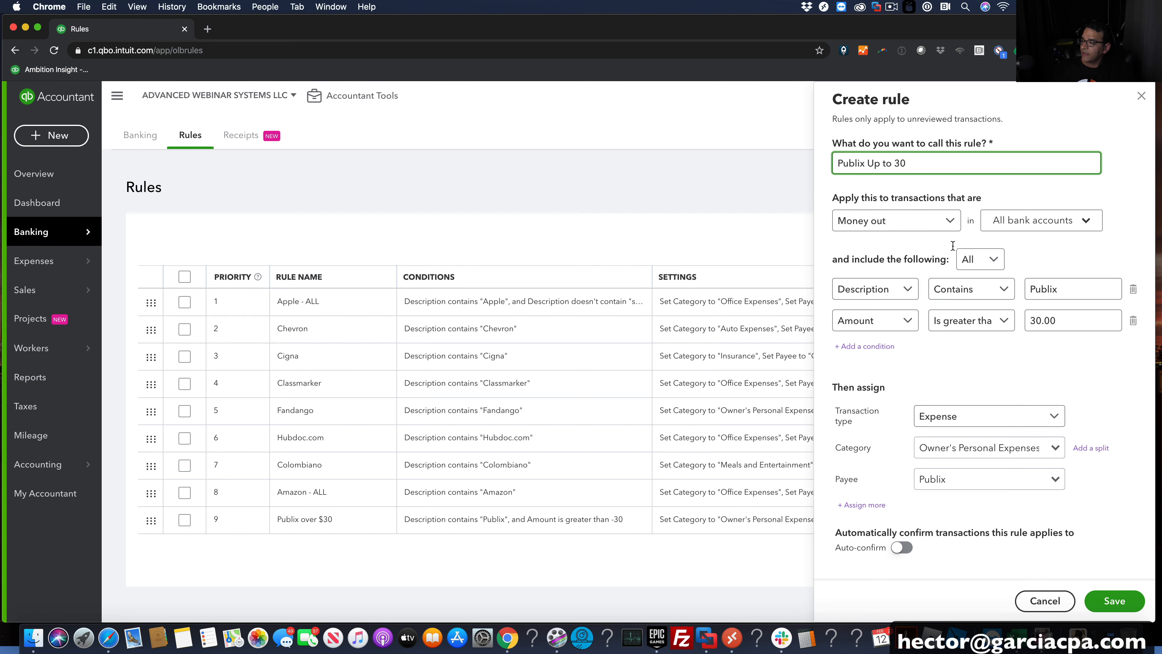
type("o 30")
Set the copied rule's amount condition to less than 30.01
left_click(974, 315)
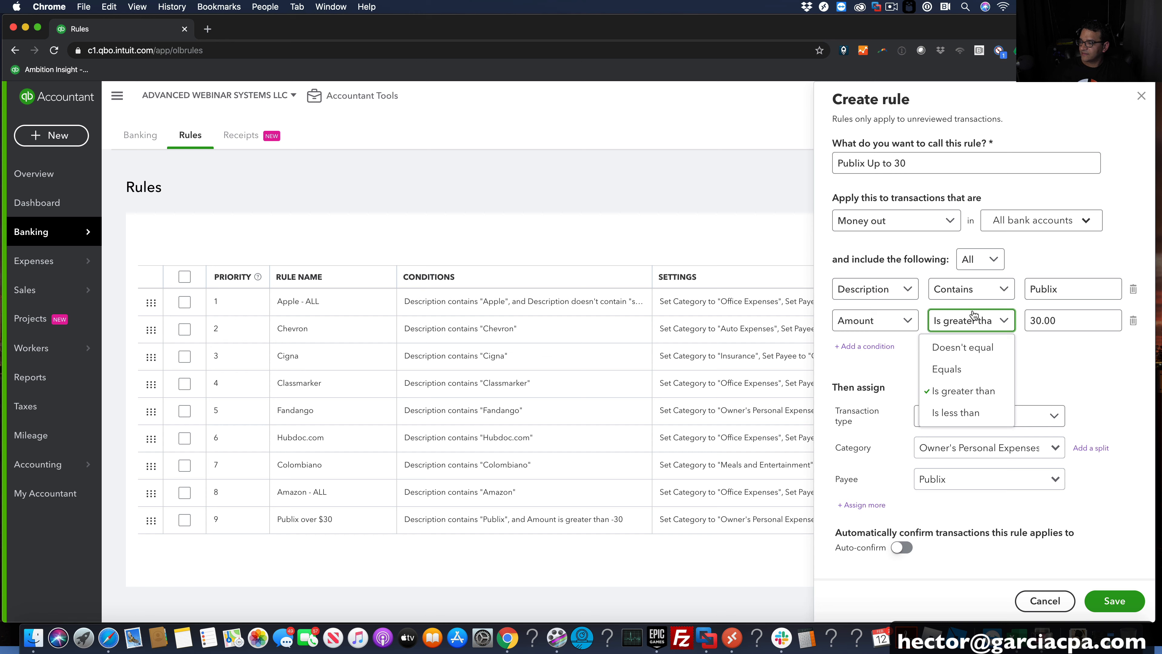
left_click(966, 414)
key("Tab")
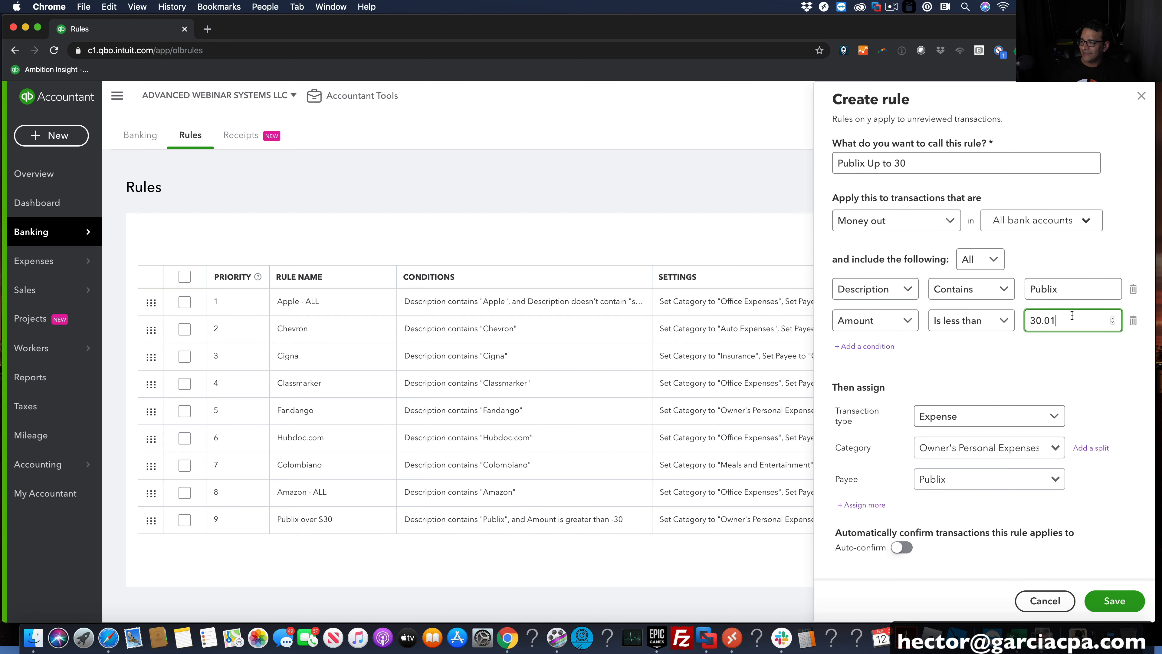
Set the copied rule's category to Office Expenses and save it with auto-confirm off
left_click(974, 444)
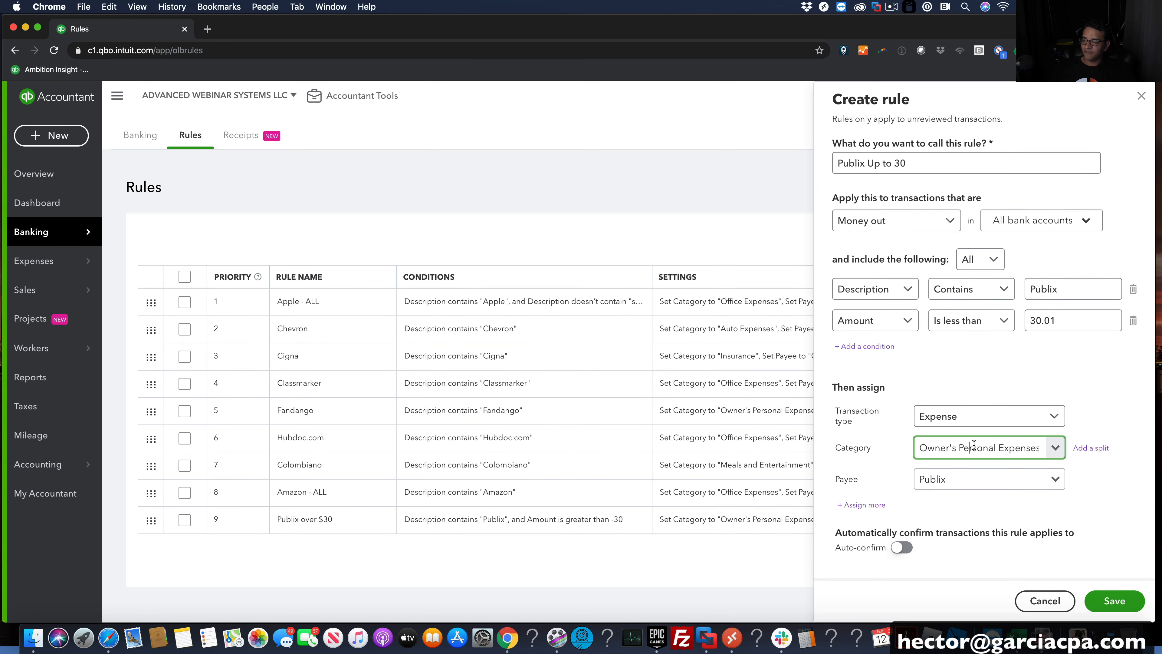
left_click(1056, 449)
left_click(1056, 451)
left_click_drag(926, 448, 1067, 446)
type("office")
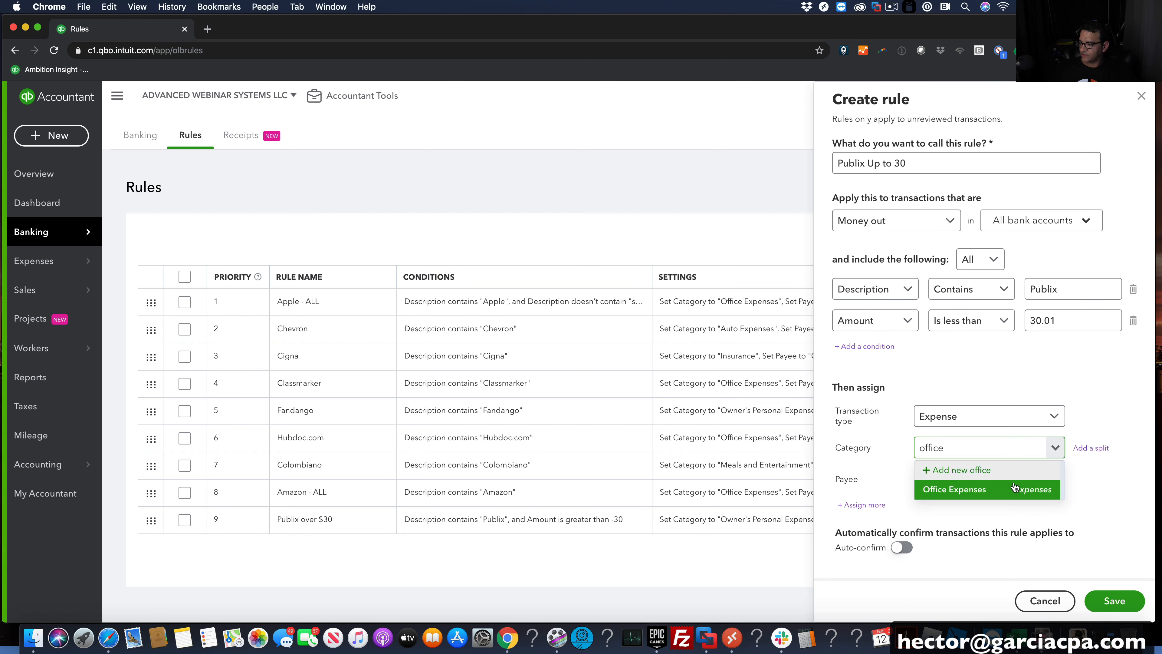
left_click(984, 486)
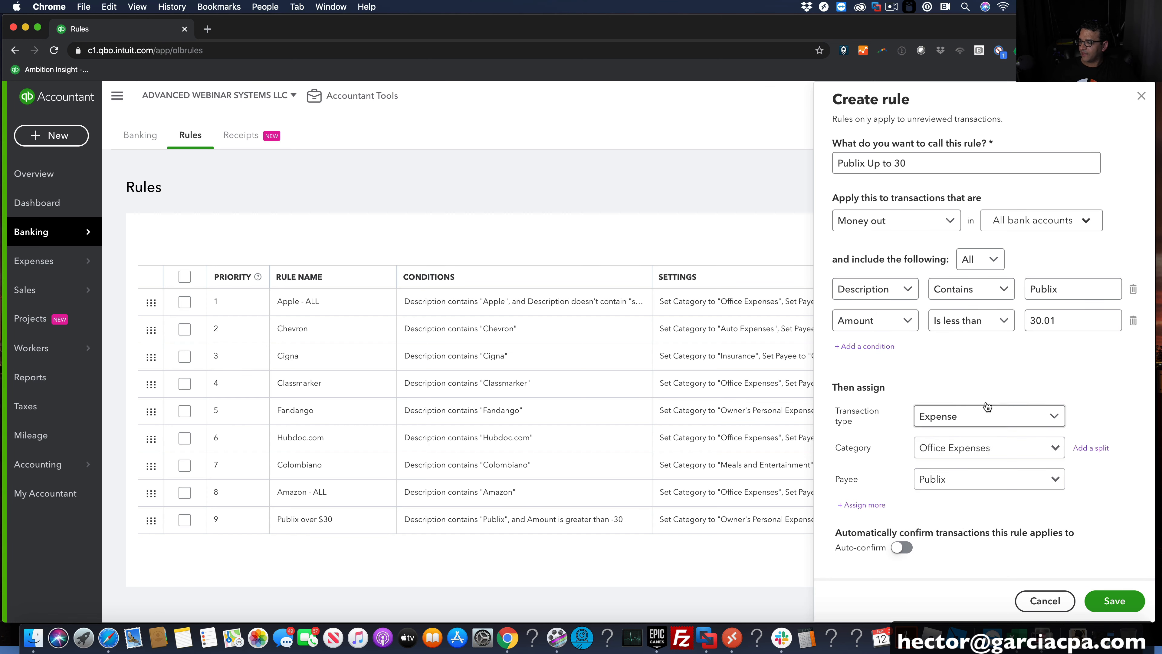
left_click(893, 453)
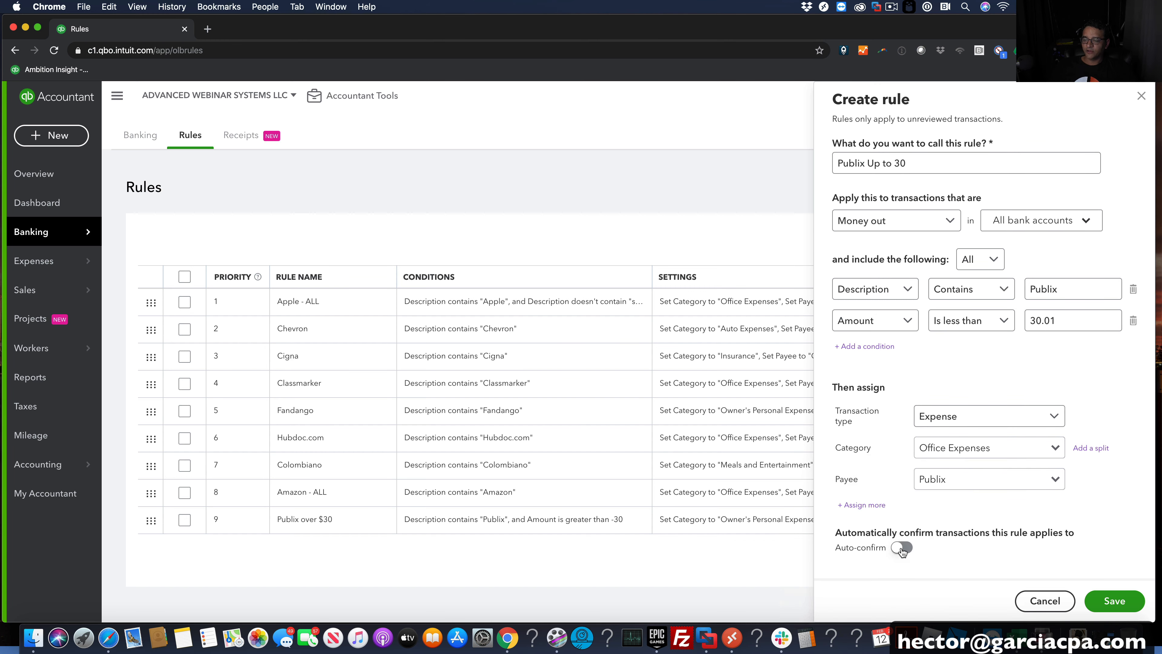
left_click(1119, 598)
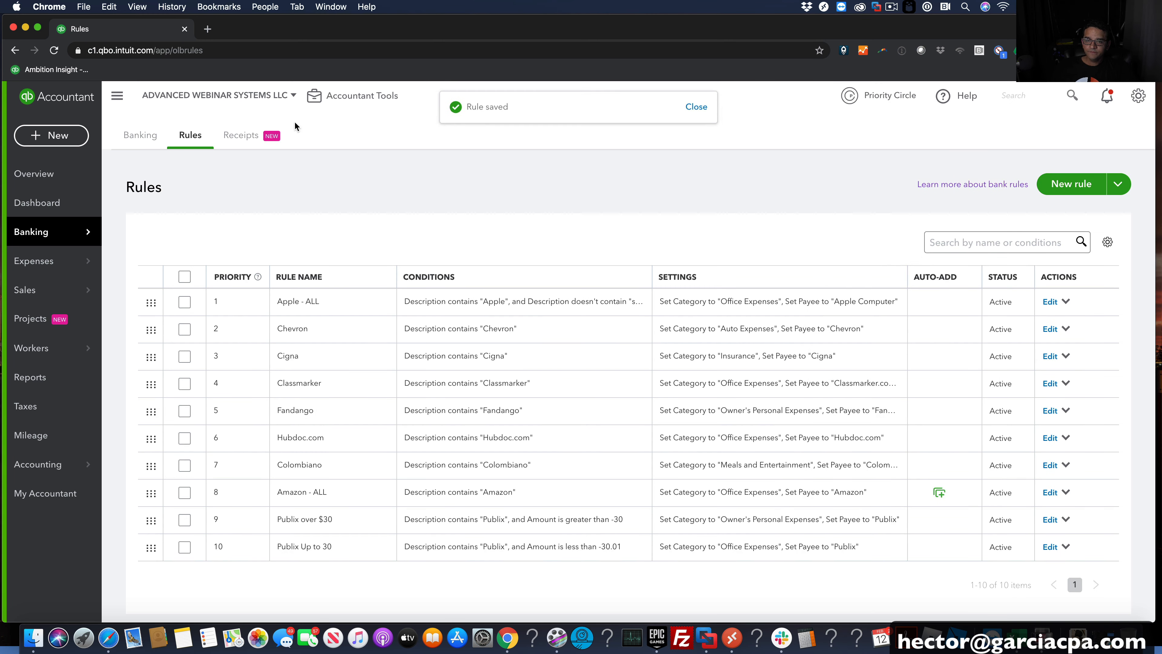
Go back to the transactions for review and examine the categories both rules assign to the Publix entries
left_click(151, 137)
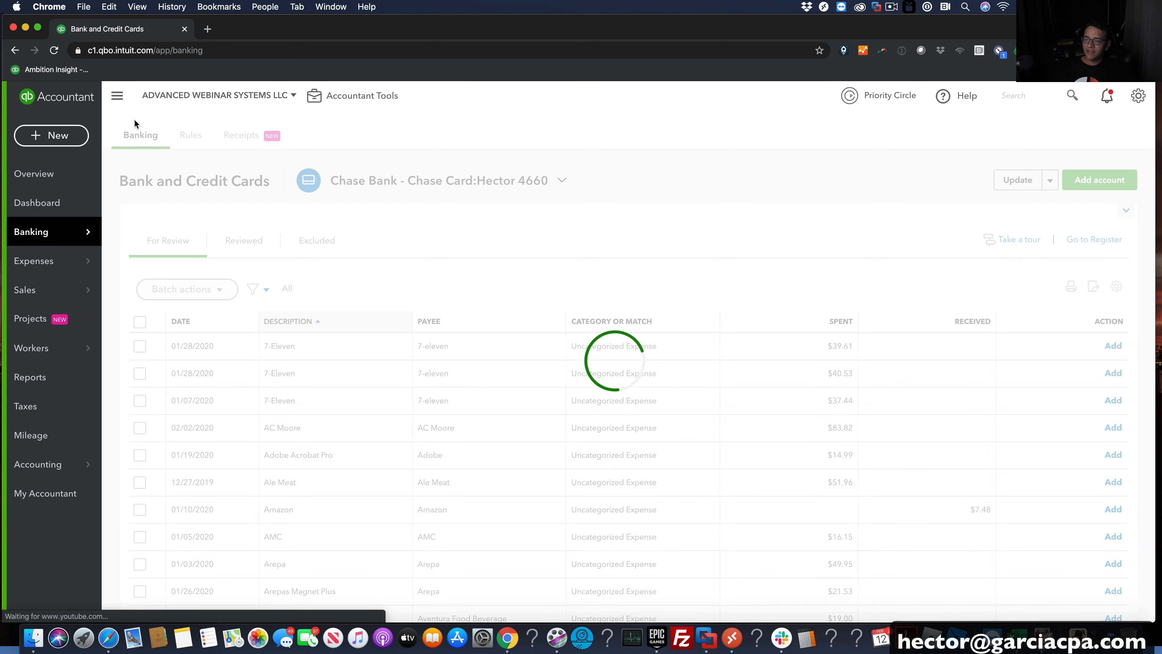
scroll(517, 375, "down", 15)
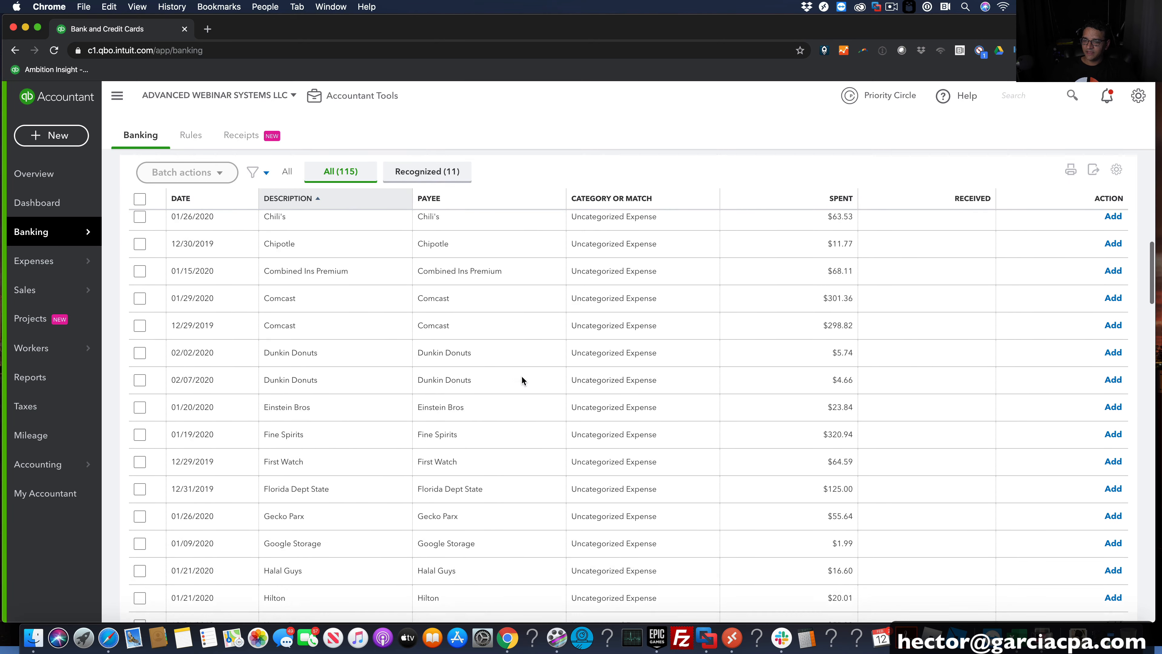
scroll(525, 382, "down", 20)
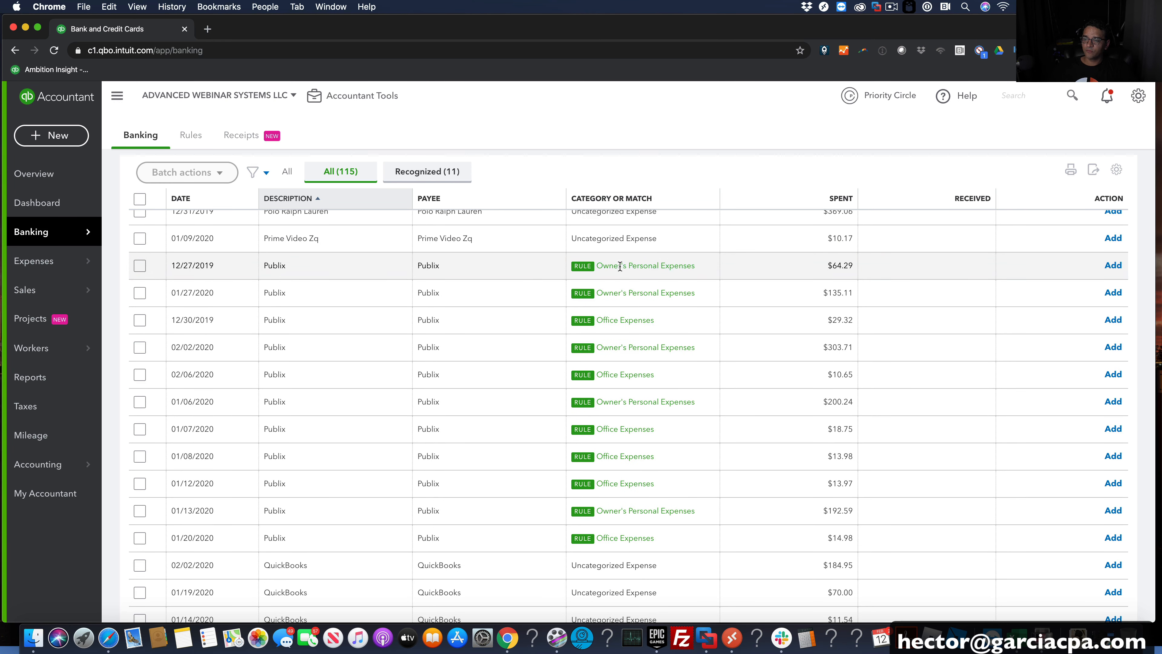
scroll(621, 267, "up", 5)
scroll(634, 270, "down", 5)
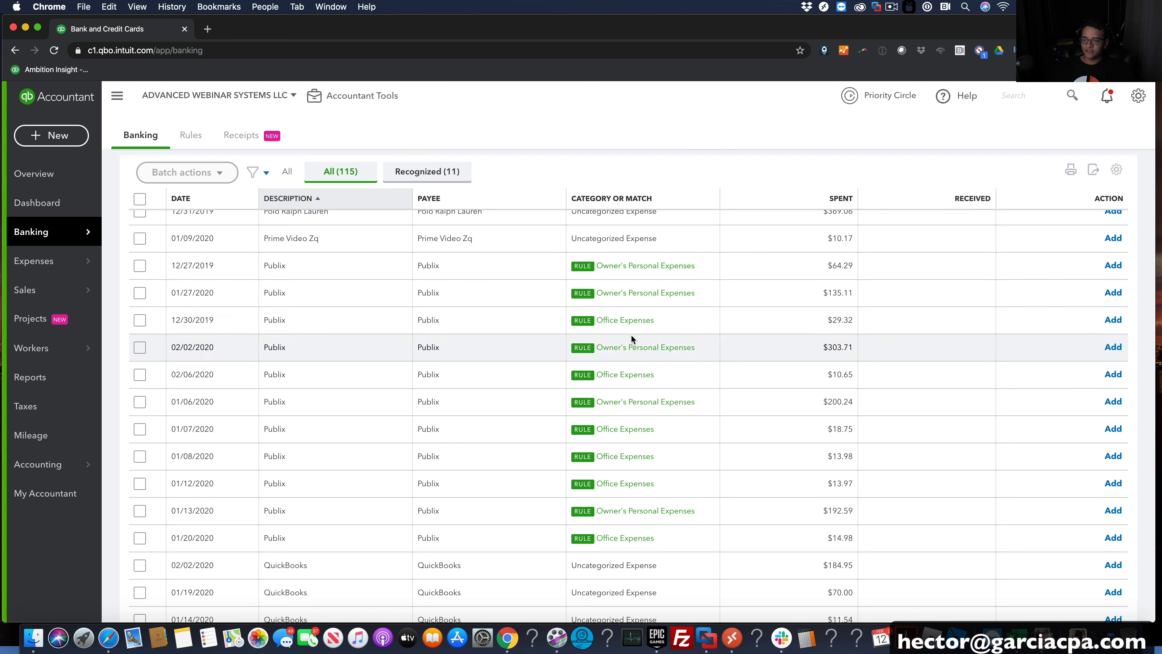
scroll(631, 323, "up", 4)
scroll(631, 323, "down", 4)
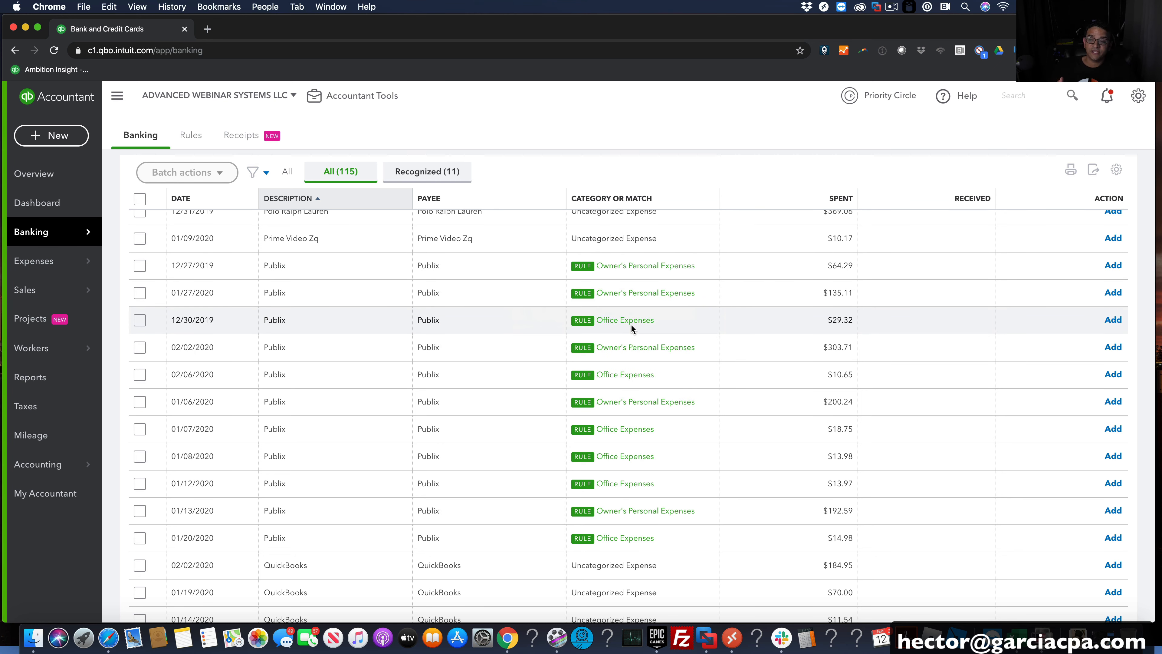
Add the Publix transactions of 12/27/2019 and 01/27/2020, and open the details of the 12/30/2019 one
left_click(1115, 268)
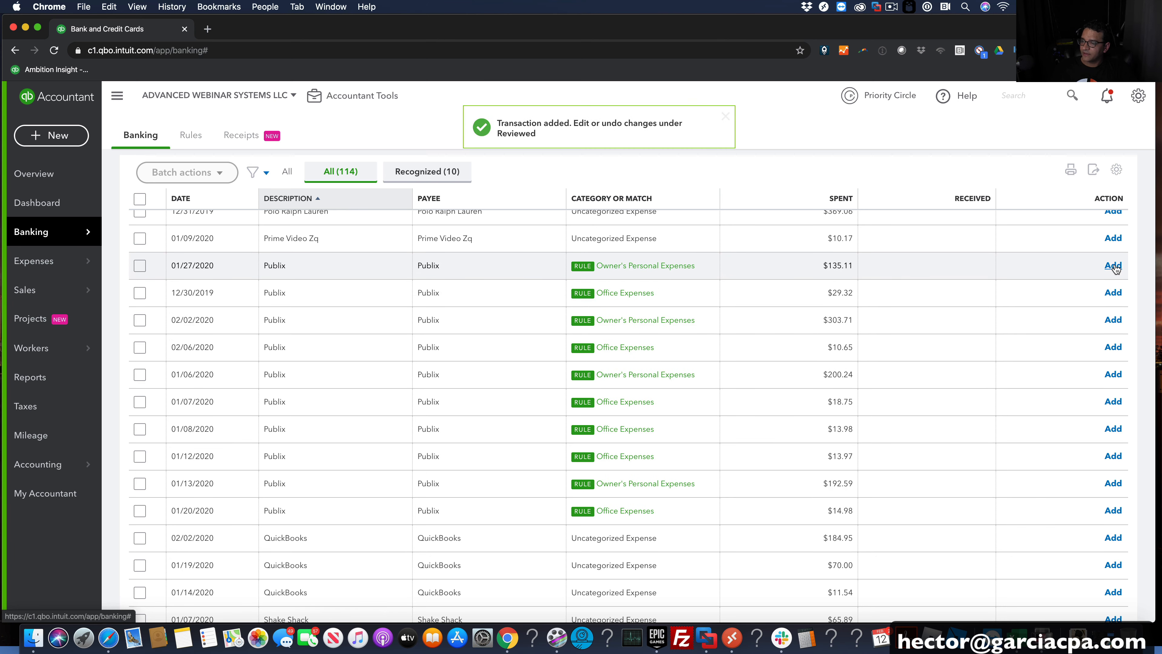
left_click(1115, 267)
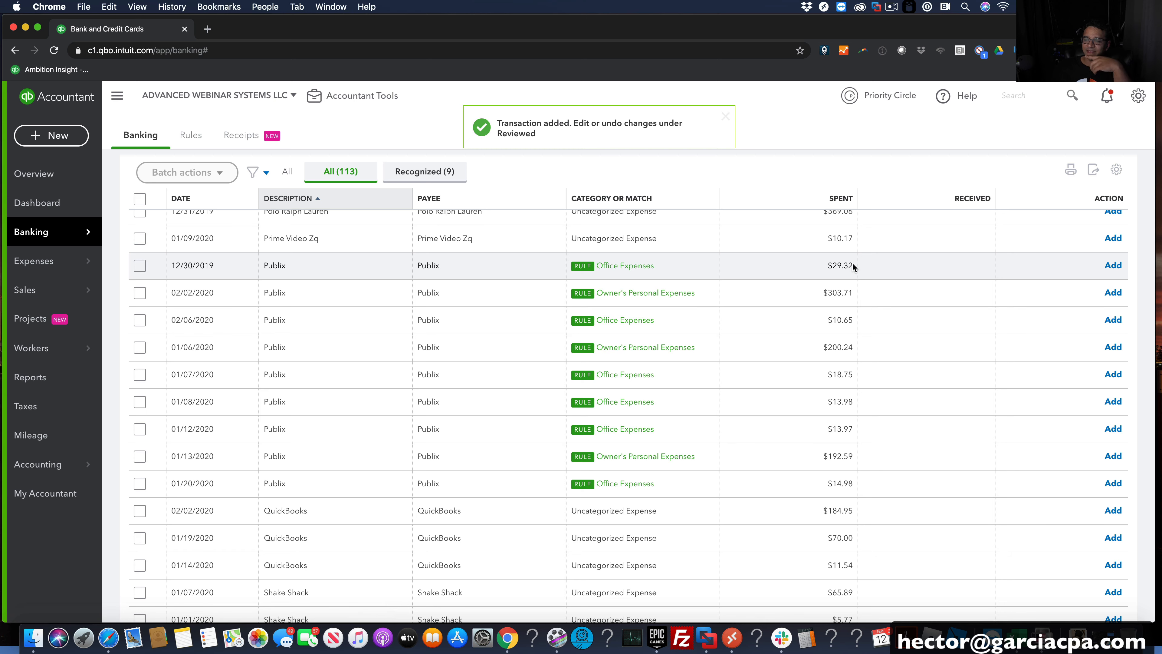
left_click(690, 261)
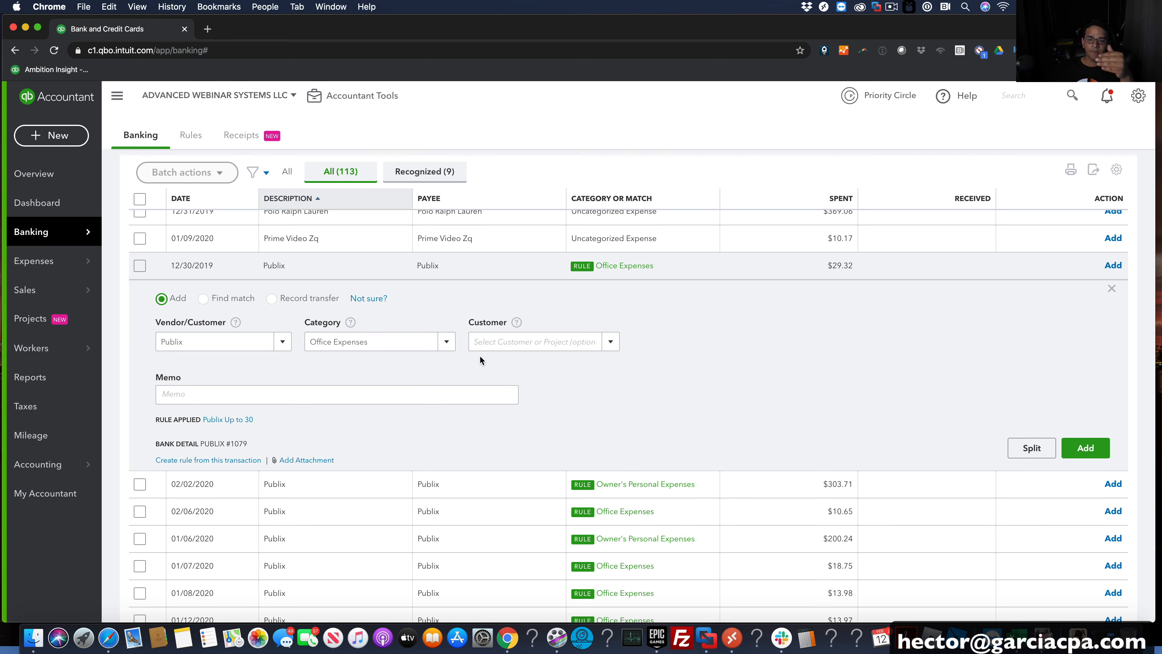
Change the category of the 12/30/2019 Publix transaction to Owner's Personal Expenses and add it
left_click(414, 338)
type("Owner's Personal")
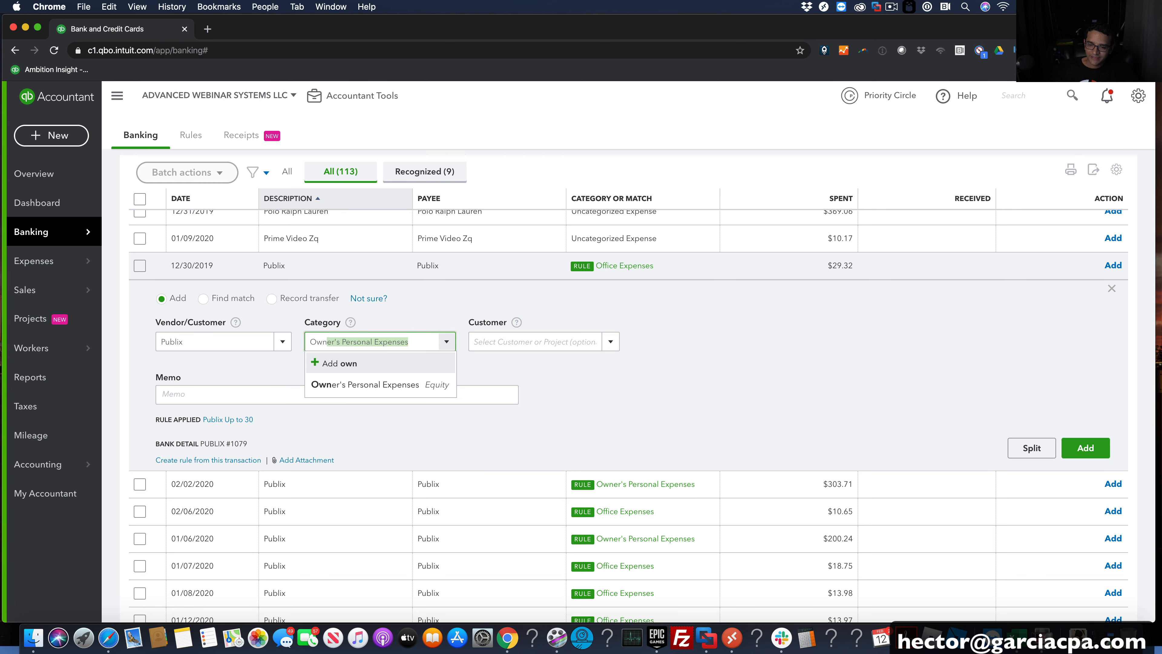
left_click(402, 391)
left_click(1085, 465)
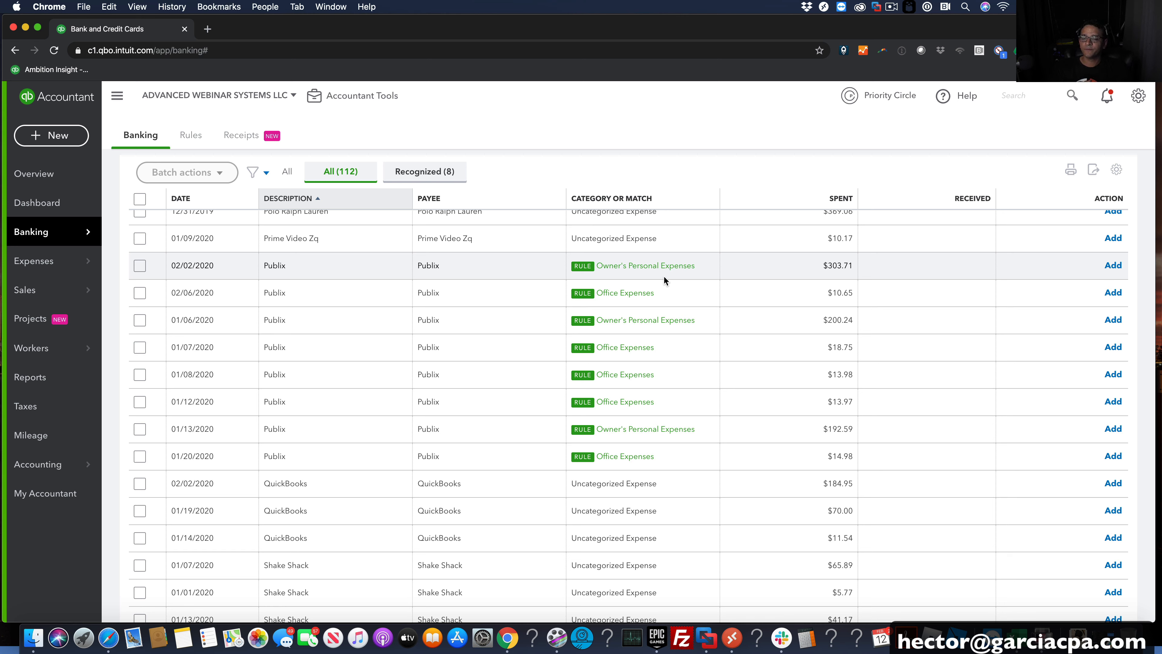
Categorize the 01/17/2020 Starbucks transaction as Owner's Personal Expenses and add it
scroll(480, 431, "down", 3)
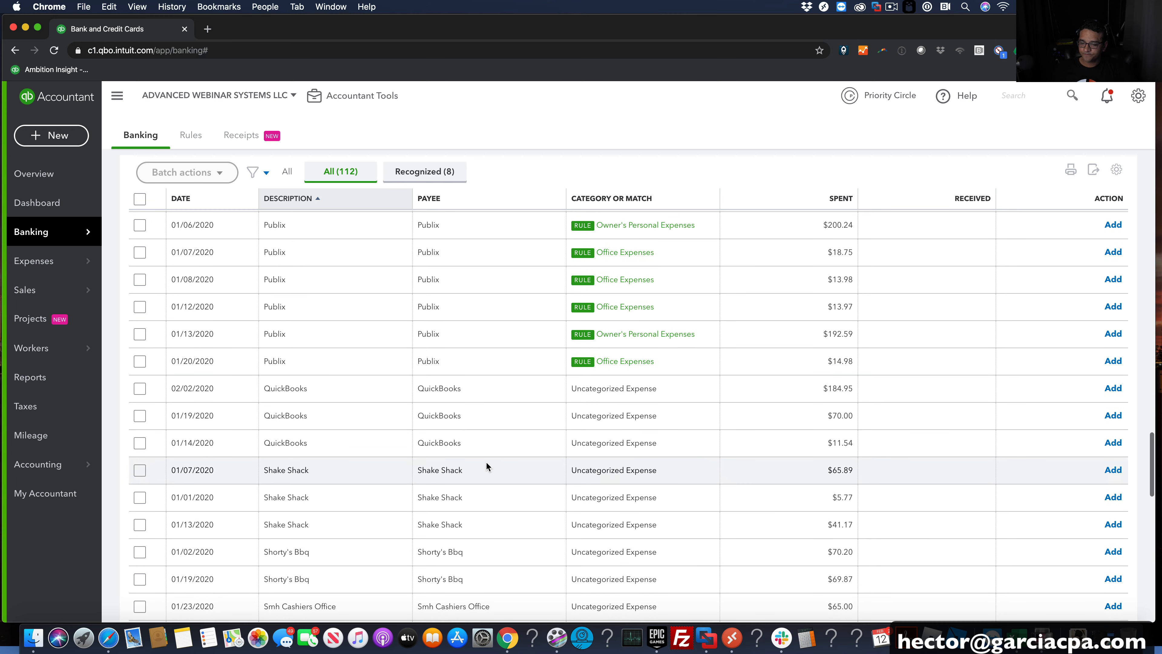
scroll(489, 466, "down", 9)
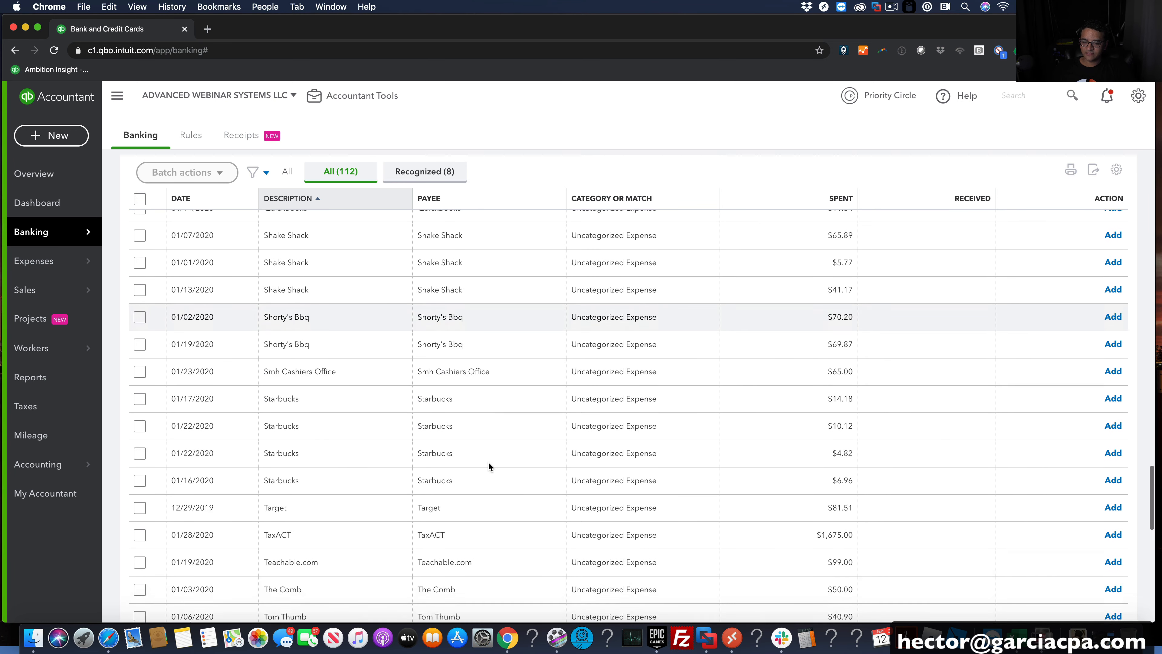
scroll(485, 412, "up", 1)
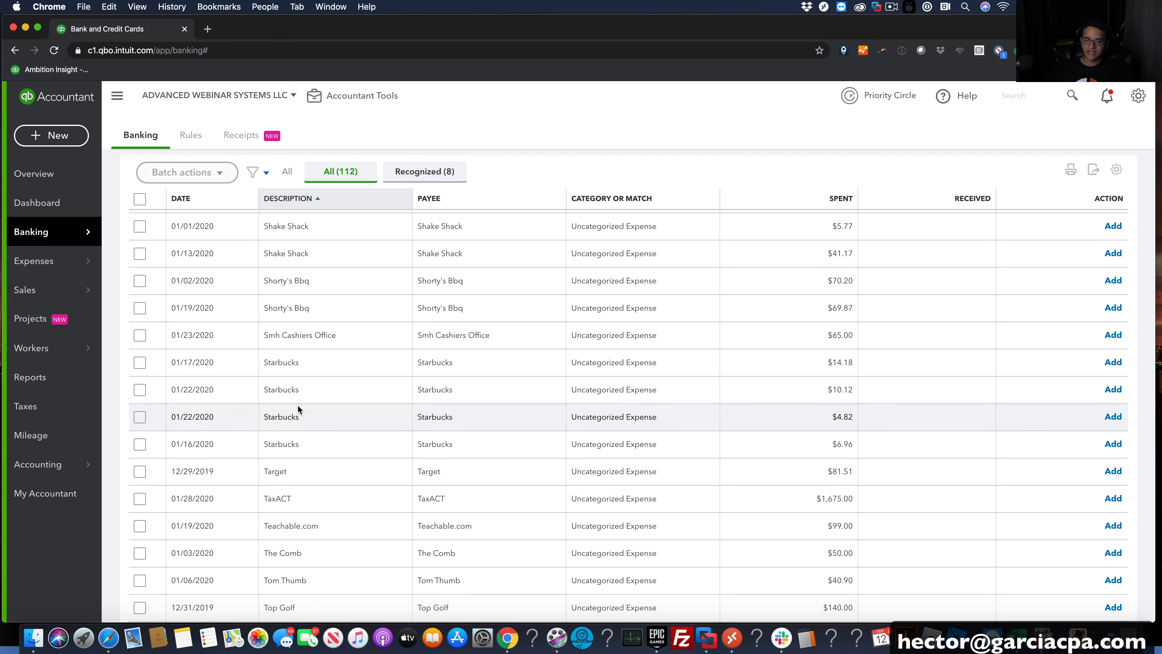
left_click(355, 362)
left_click(412, 440)
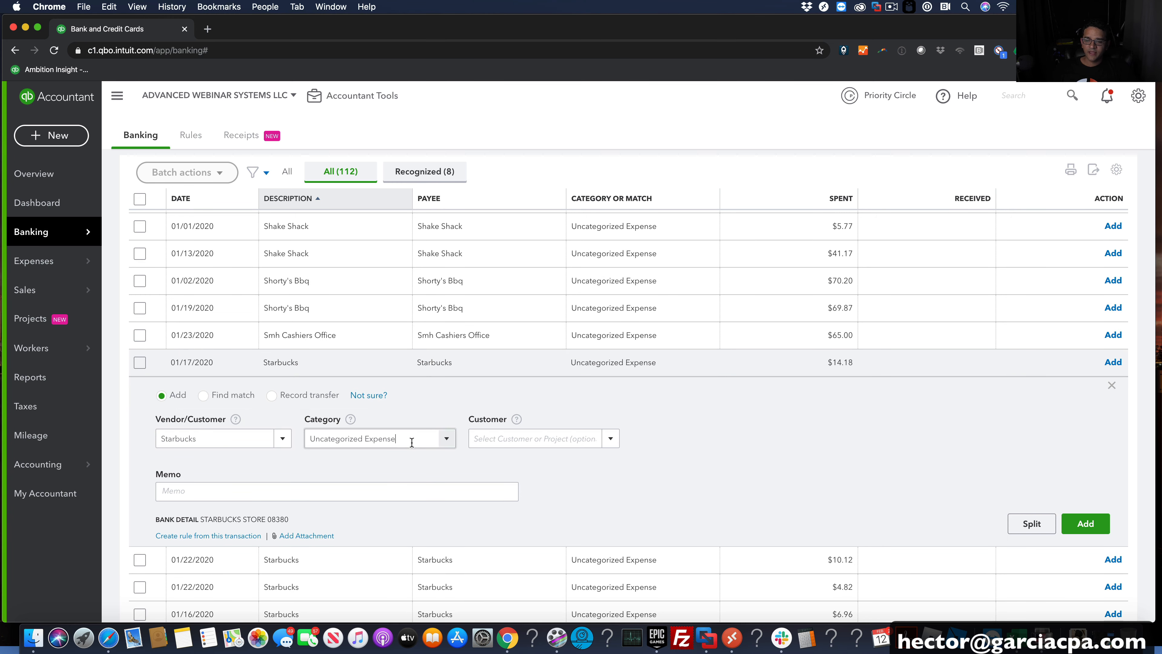
type("own")
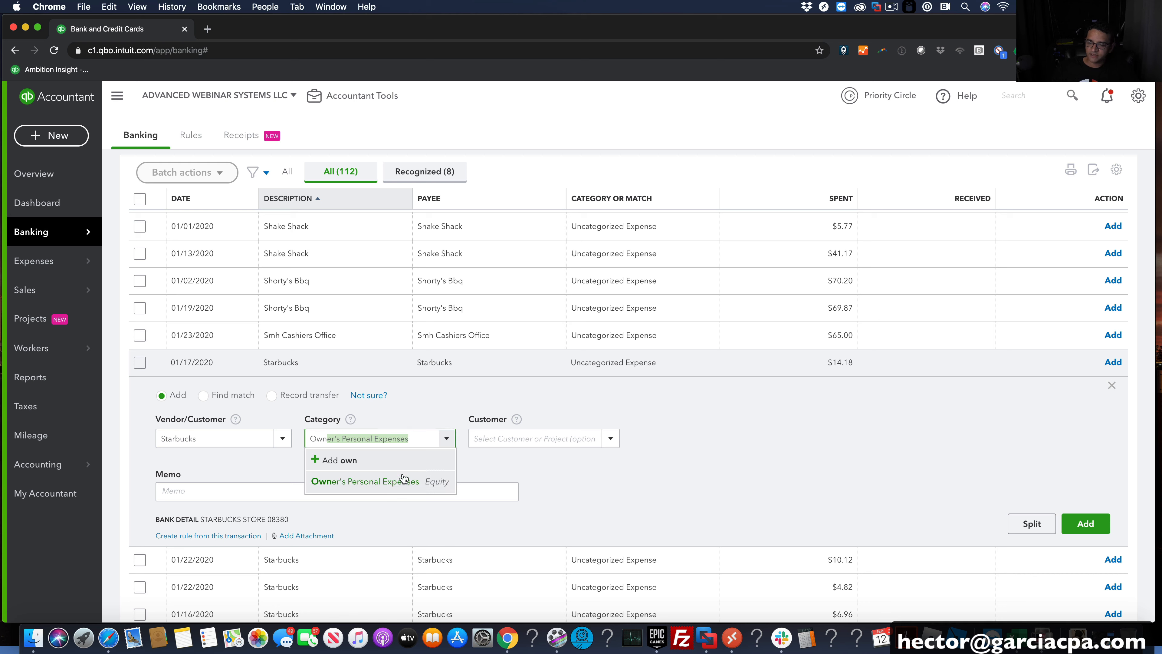
left_click(391, 482)
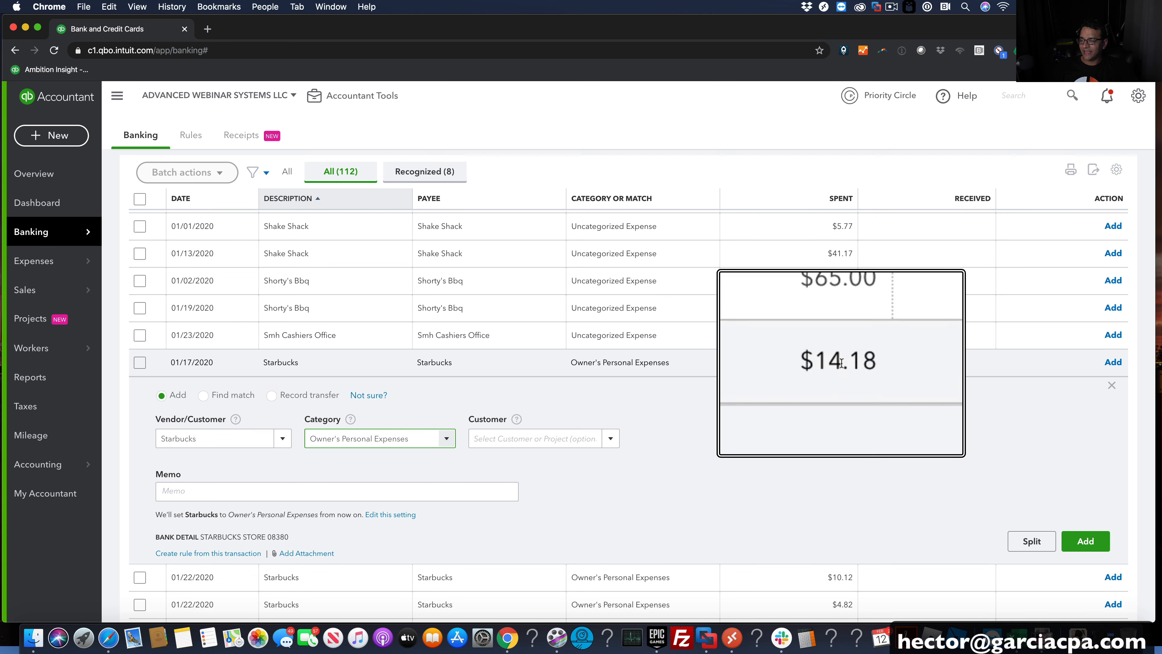
left_click(1086, 542)
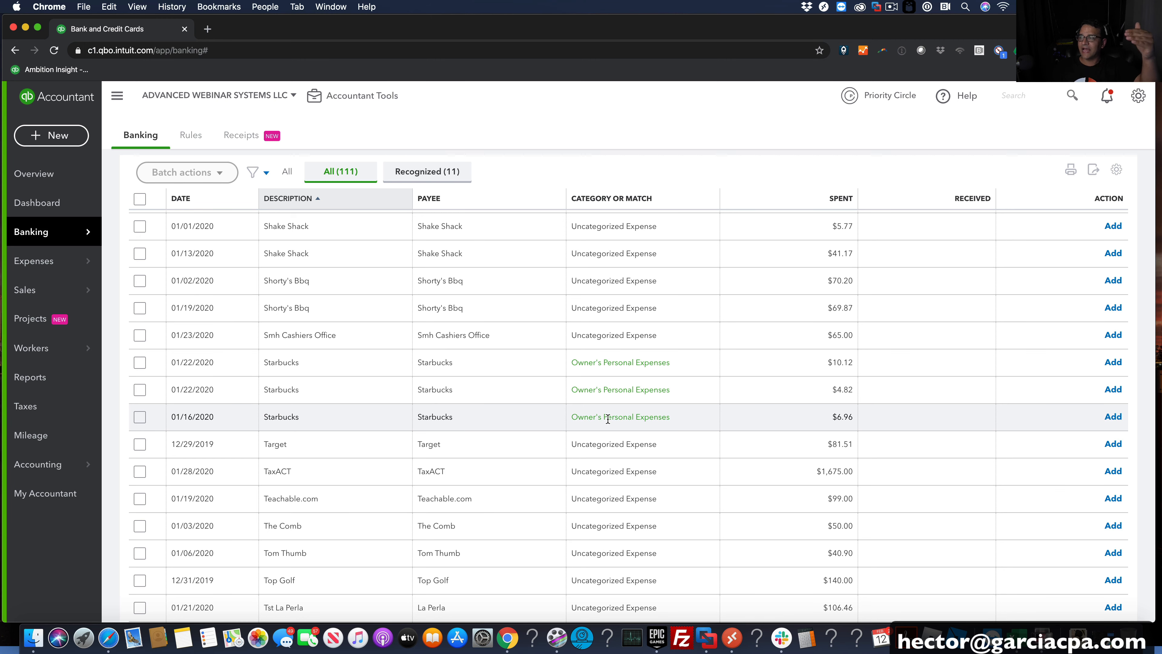
Change the category of the $10.12 Starbucks transaction of 01/22/2020 to Meals and Entertainment and add it
left_click(478, 357)
left_click(413, 438)
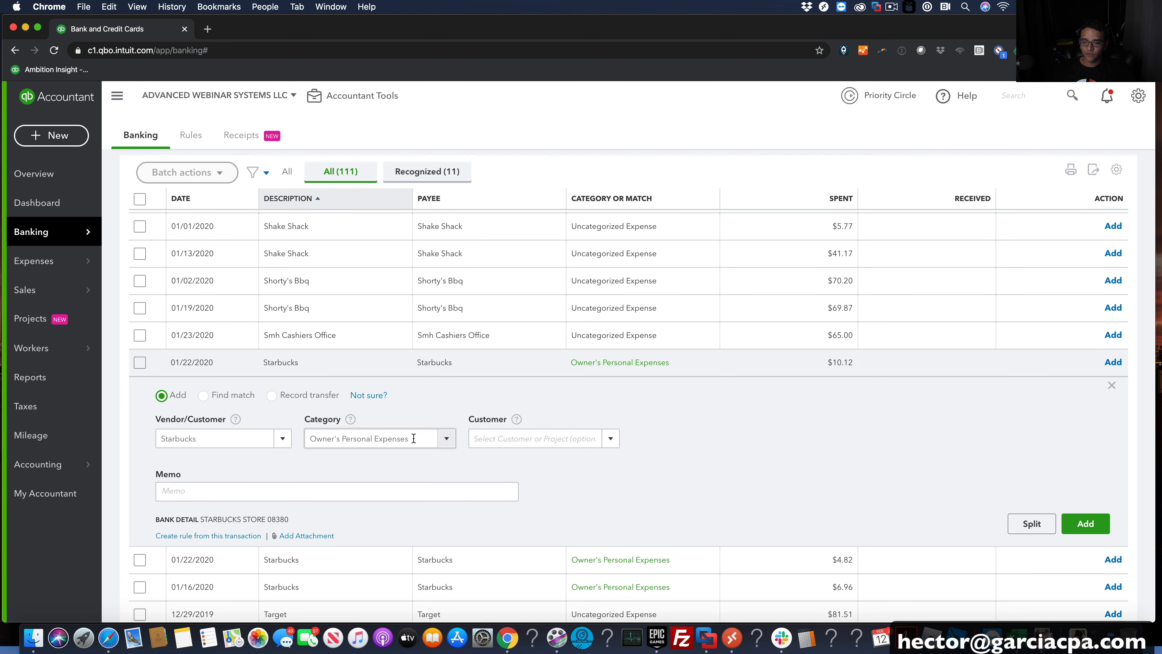
type("Meal")
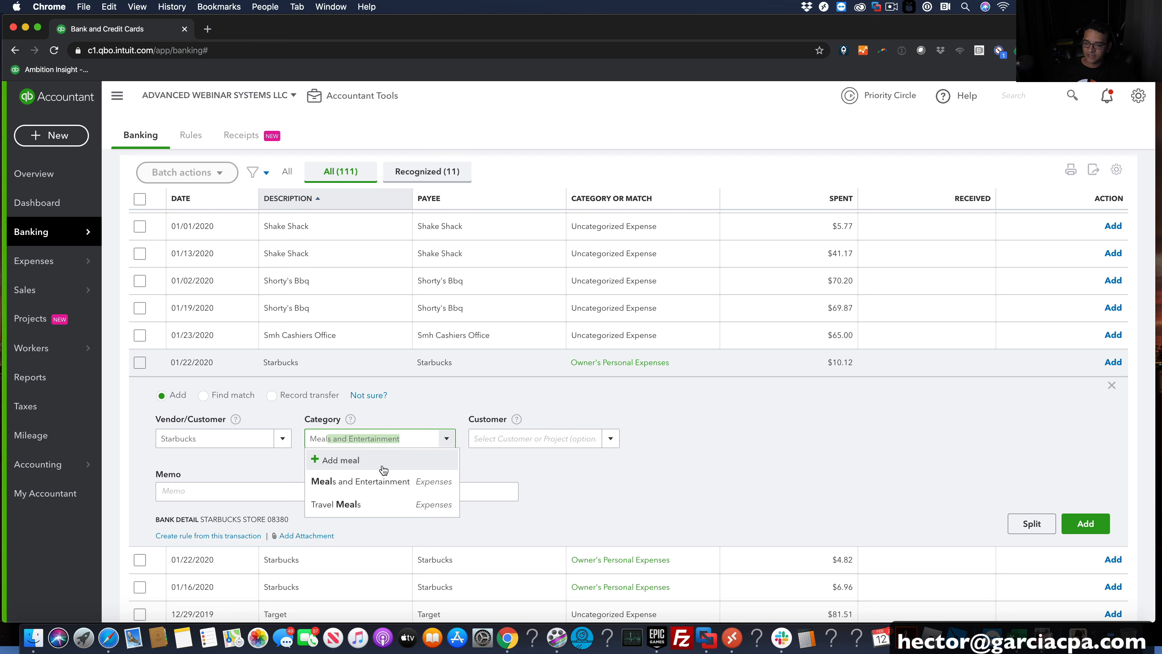
left_click(366, 483)
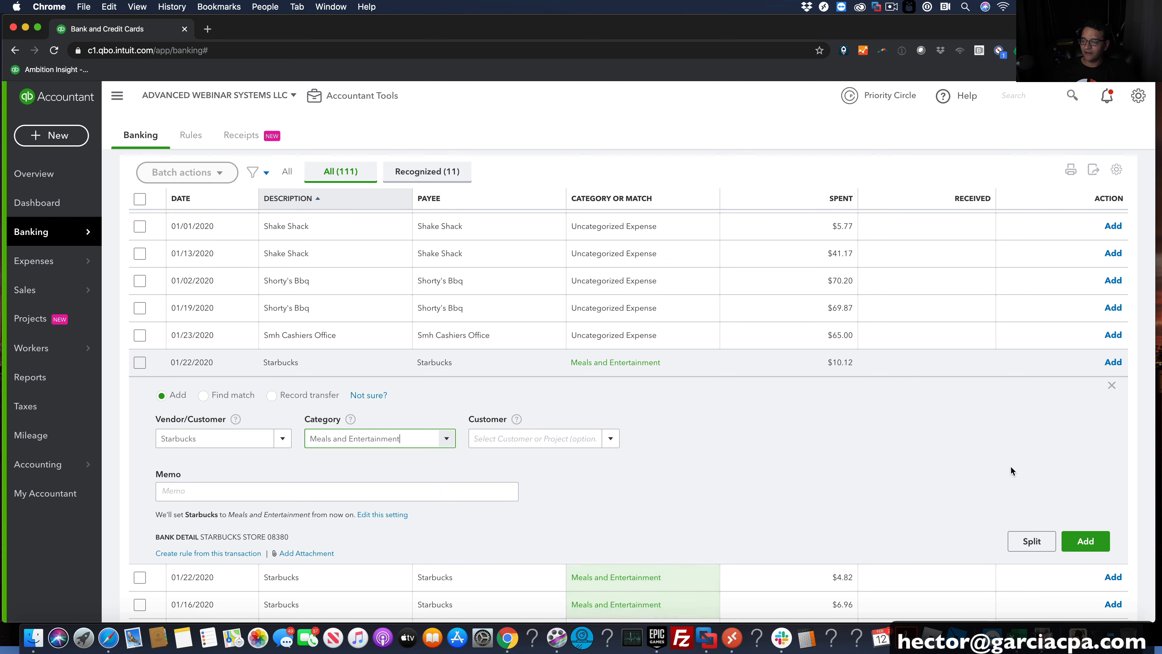
left_click(1085, 541)
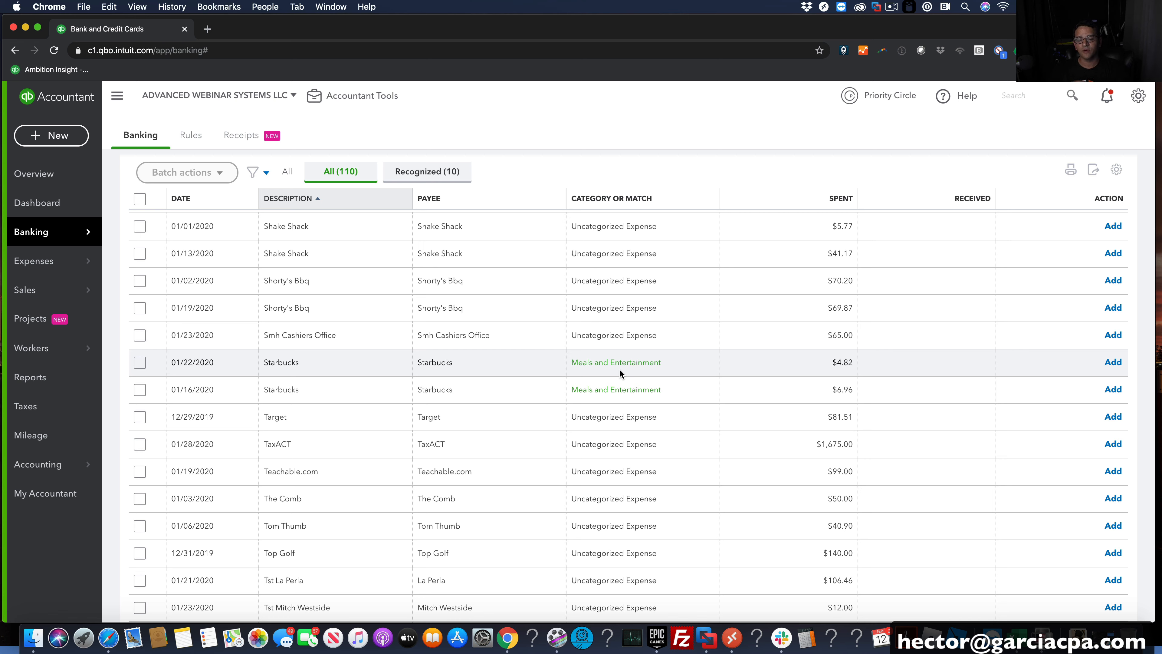
Open the reviewed transactions and examine the category and rule each one was added with
scroll(613, 368, "up", 20)
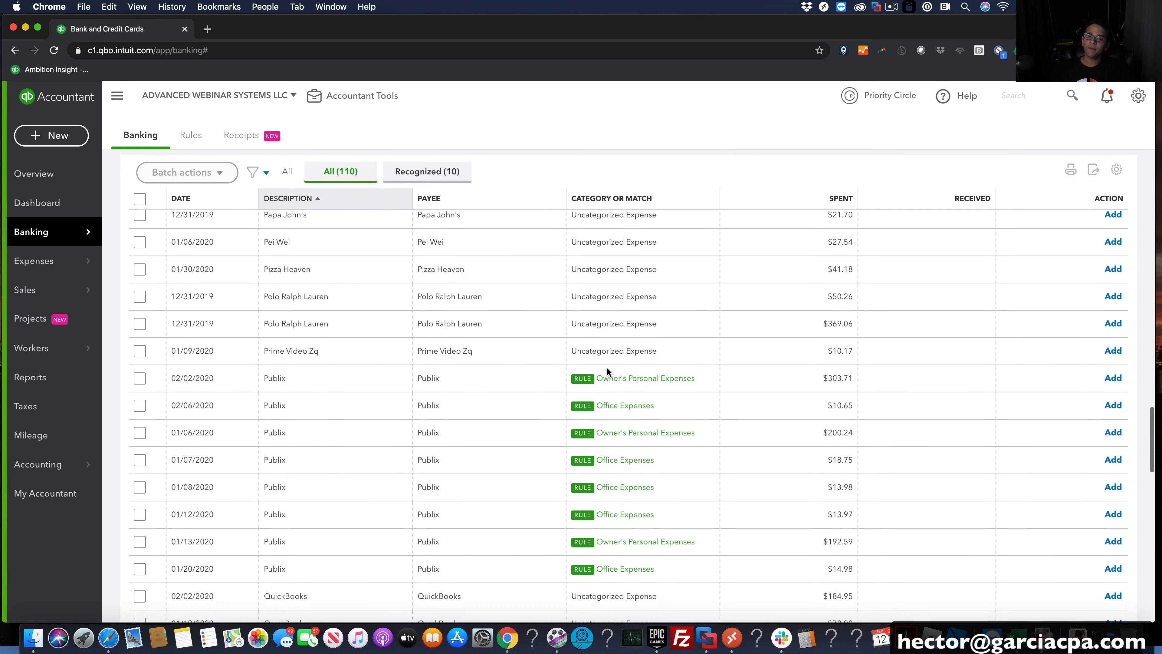
scroll(607, 367, "up", 5)
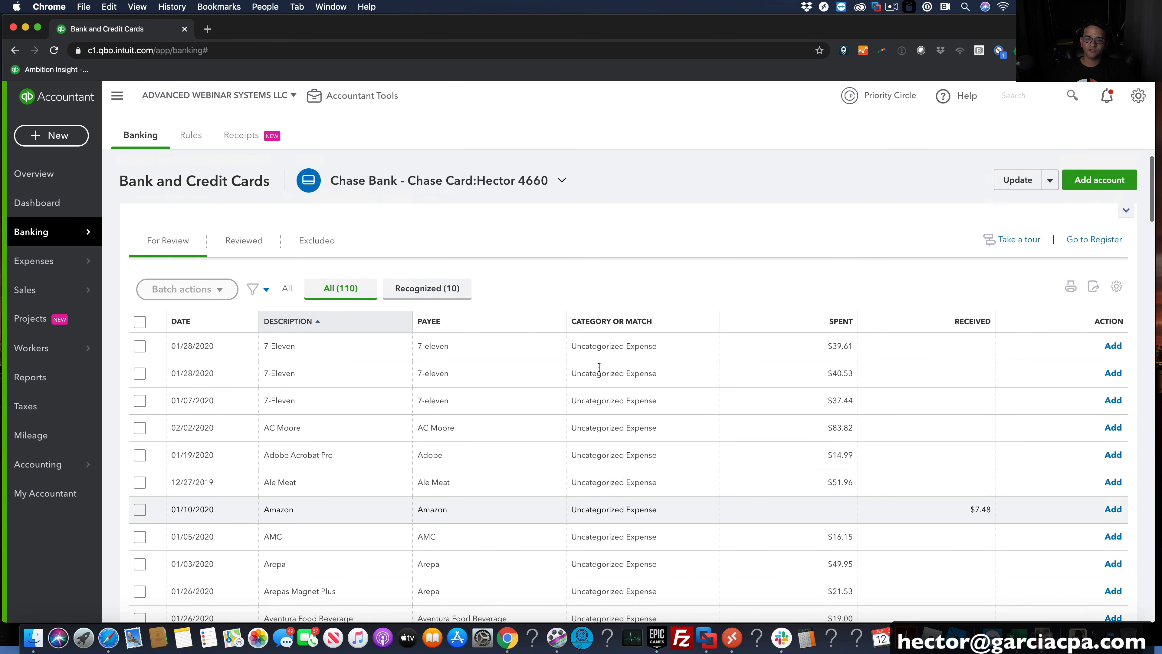
left_click(245, 241)
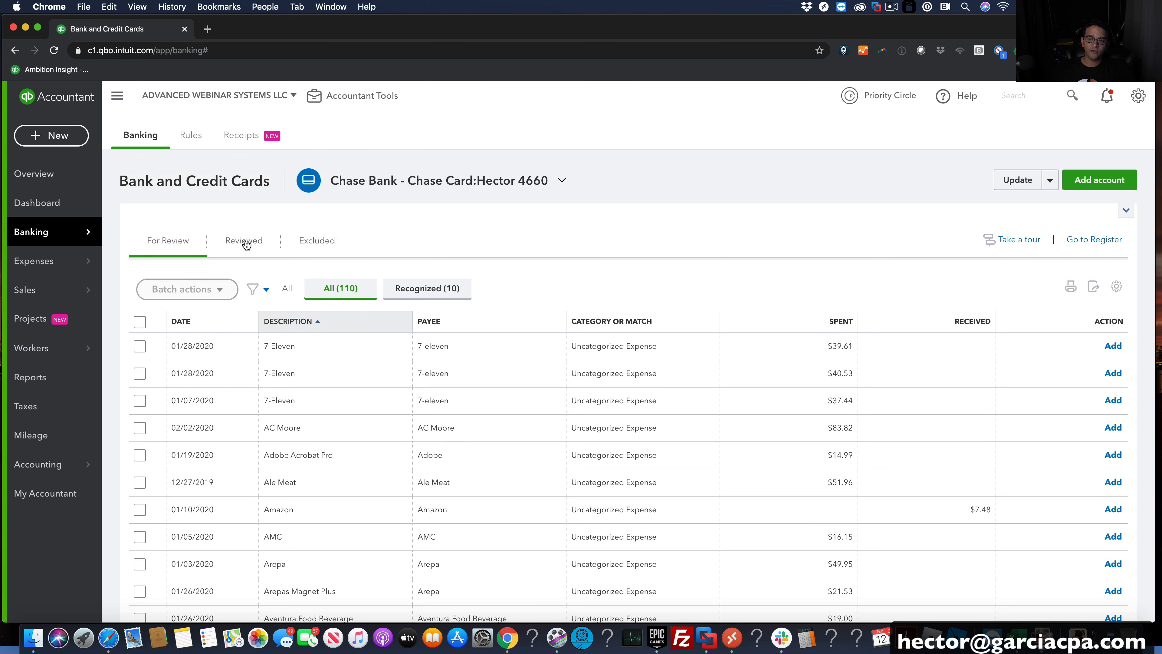
scroll(352, 349, "down", 2)
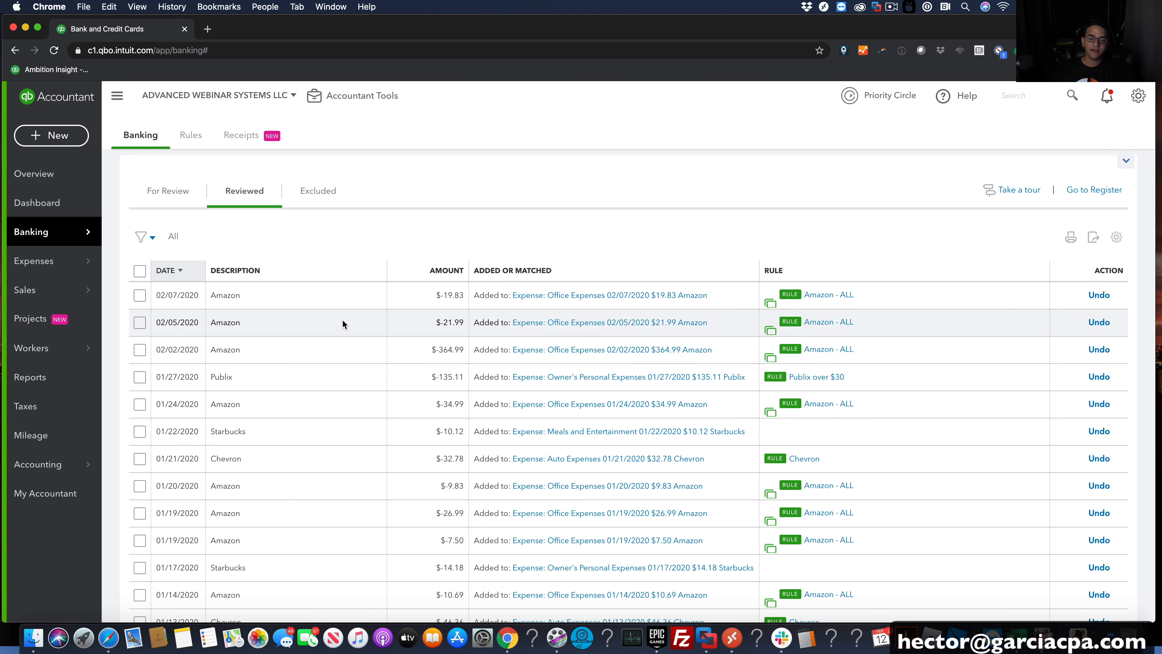
scroll(277, 447, "down", 2)
scroll(277, 443, "up", 1)
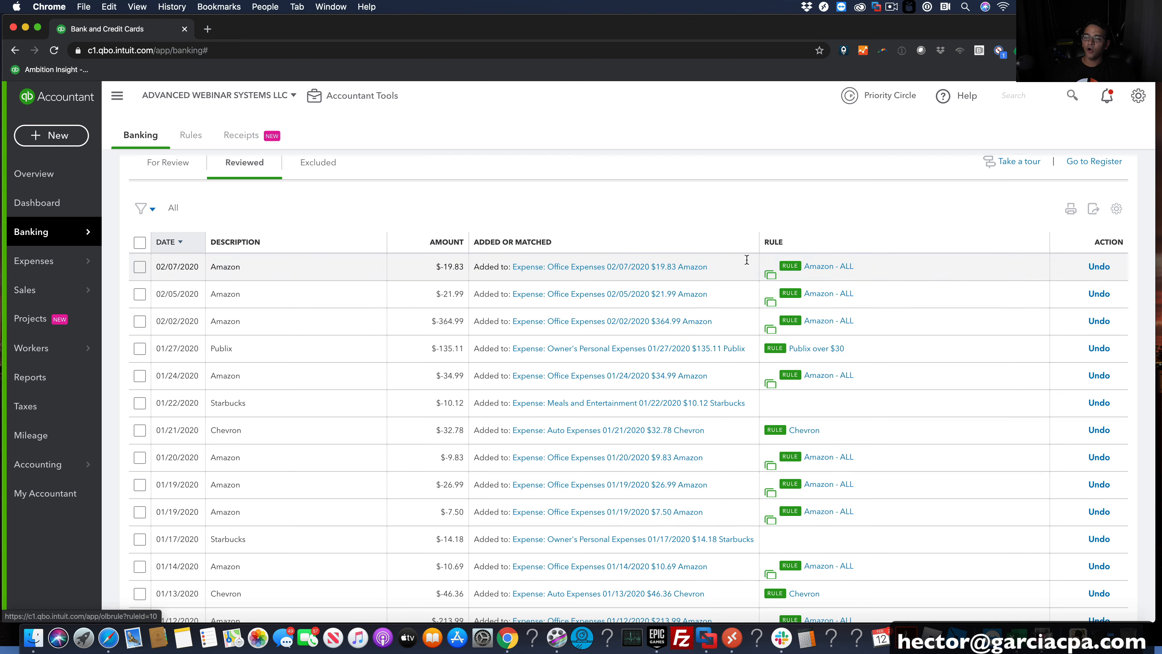
Filter the reviewed transactions to those added with No rule
scroll(160, 272, "up", 2)
left_click(146, 288)
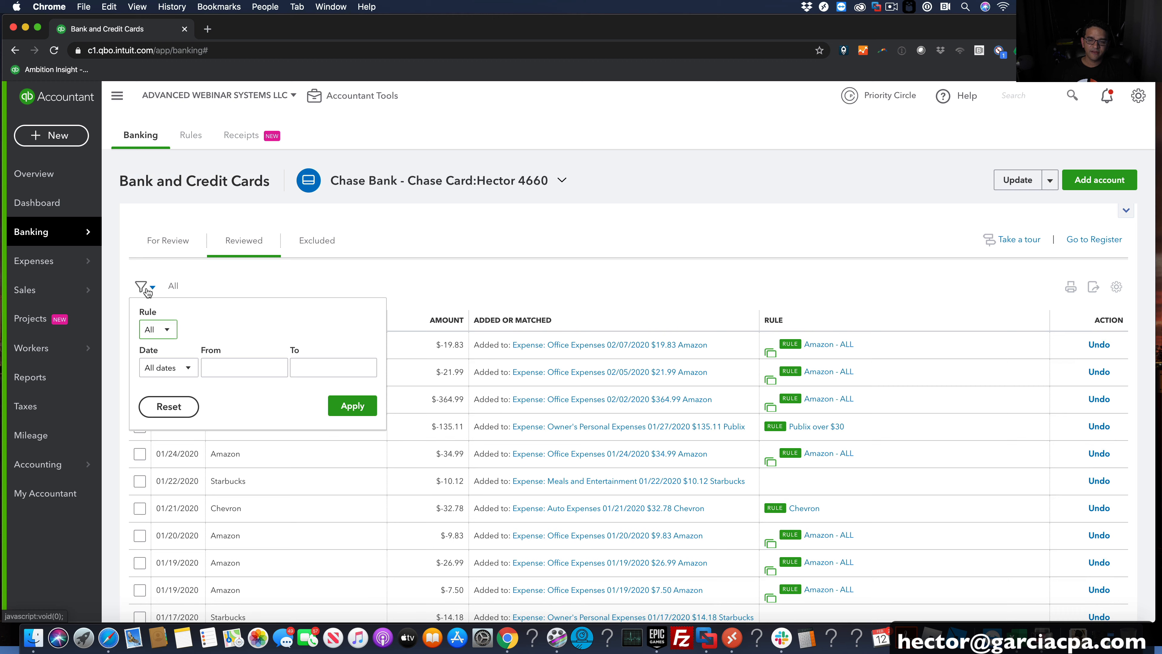
left_click(160, 330)
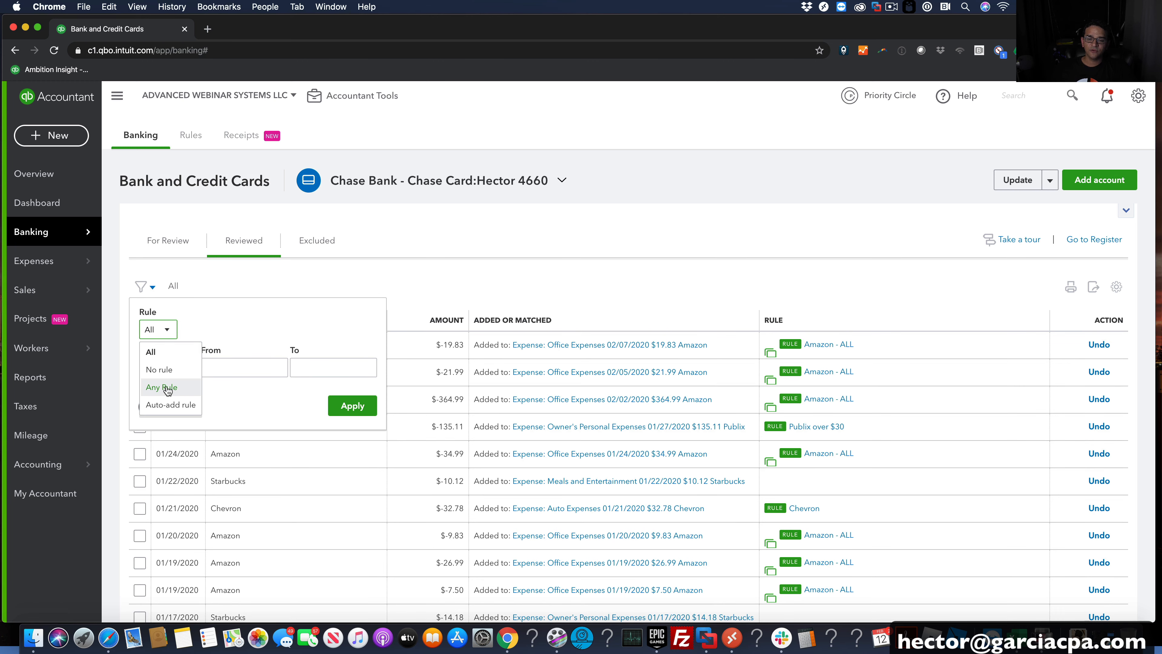
left_click(160, 369)
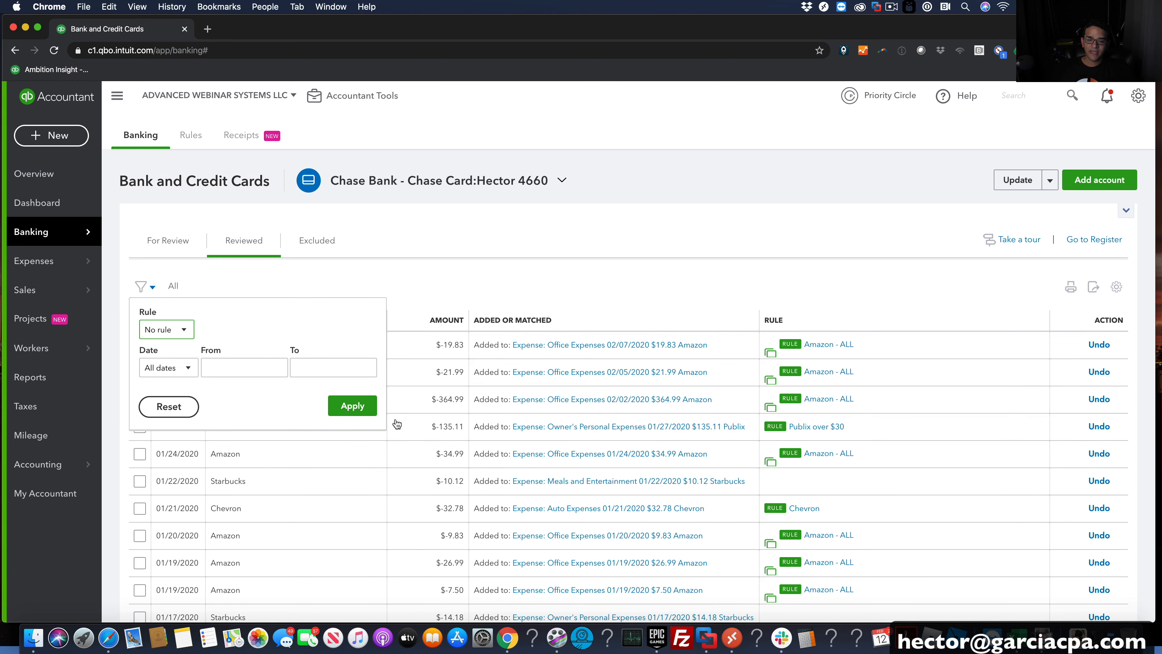
left_click(365, 406)
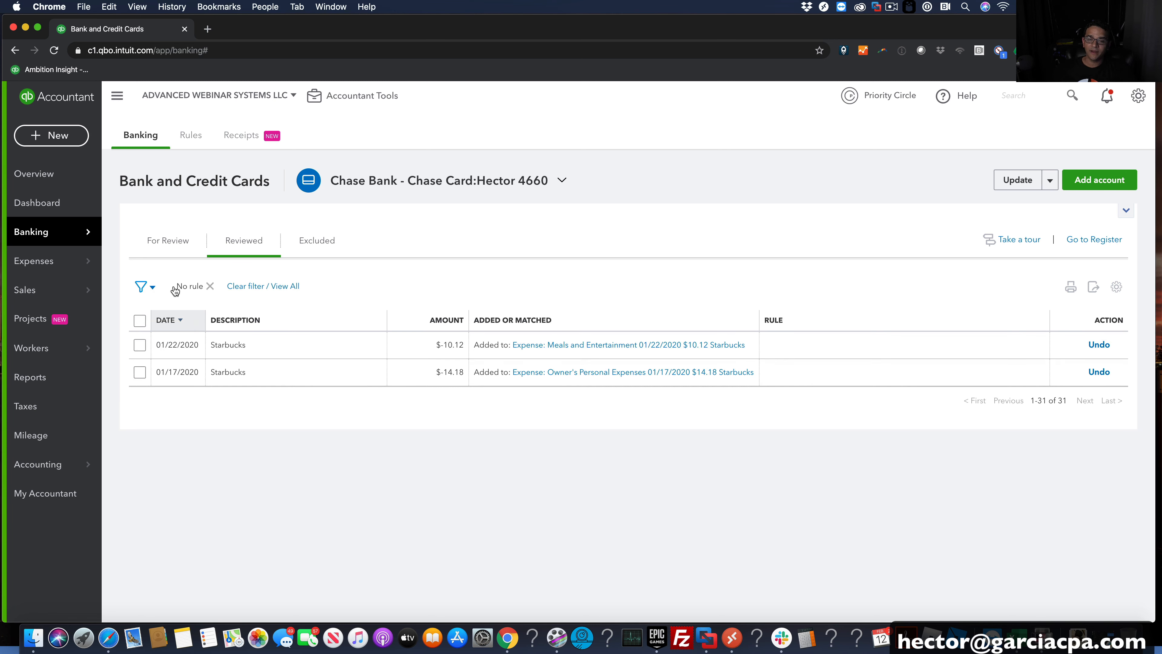
Change the rule filter on the reviewed transactions to Any Rule and apply it
left_click(152, 287)
left_click(170, 333)
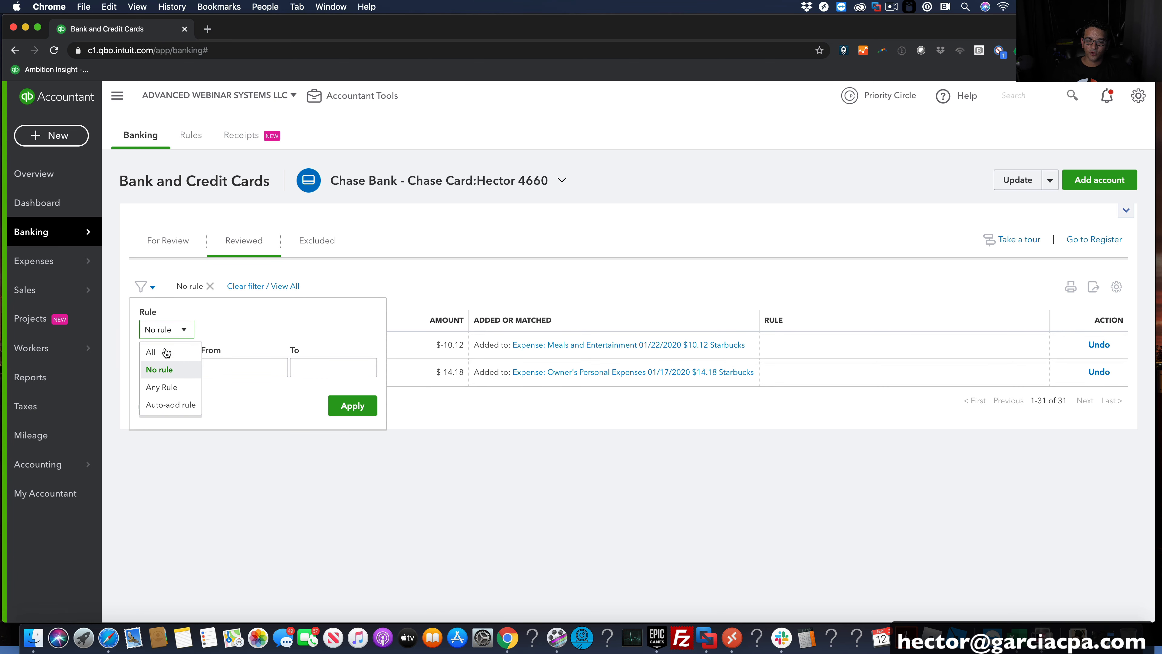
left_click(164, 387)
left_click(352, 406)
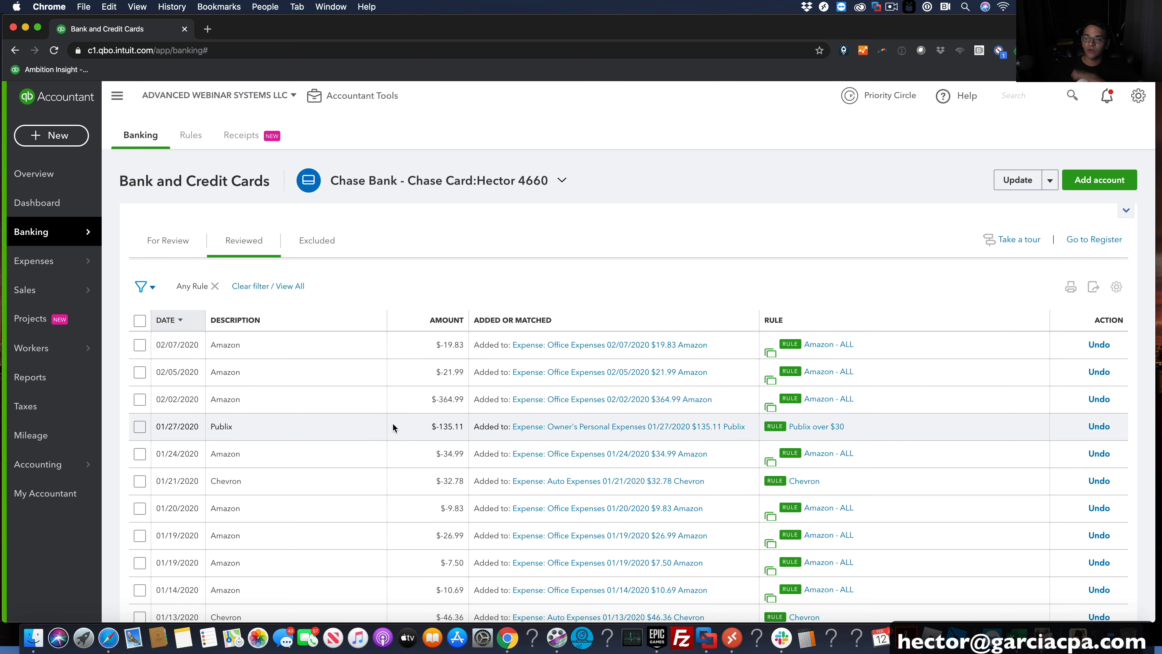
Filter the reviewed transactions by Auto-add rule and look through the filtered list
left_click(149, 287)
left_click(169, 329)
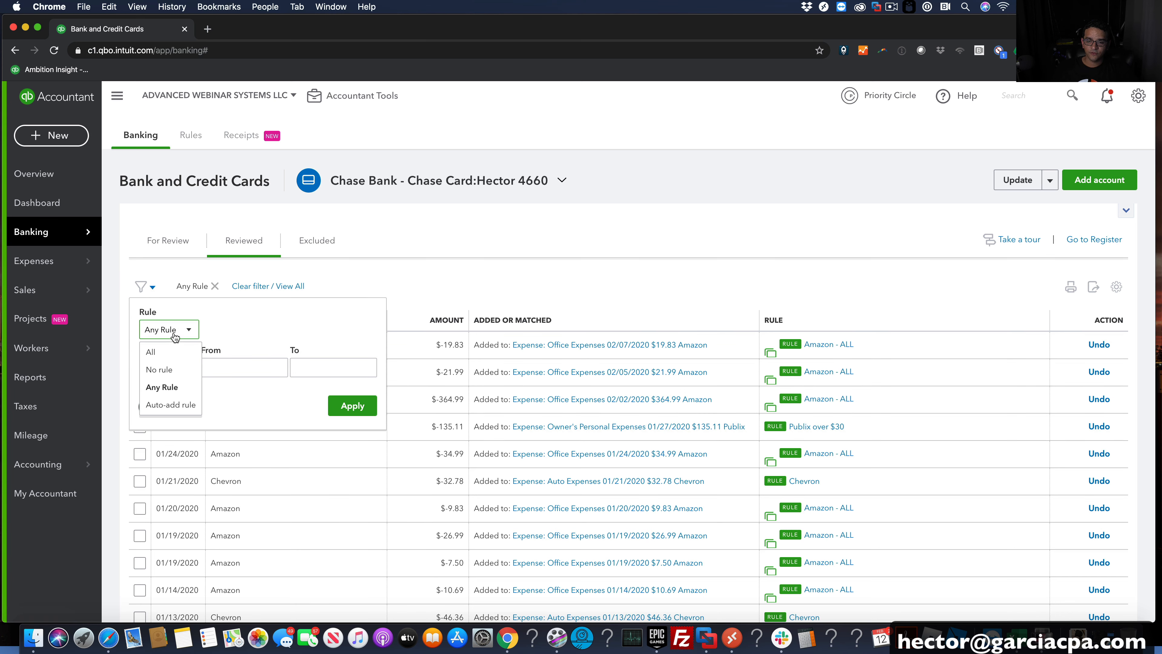
left_click(170, 405)
left_click(340, 406)
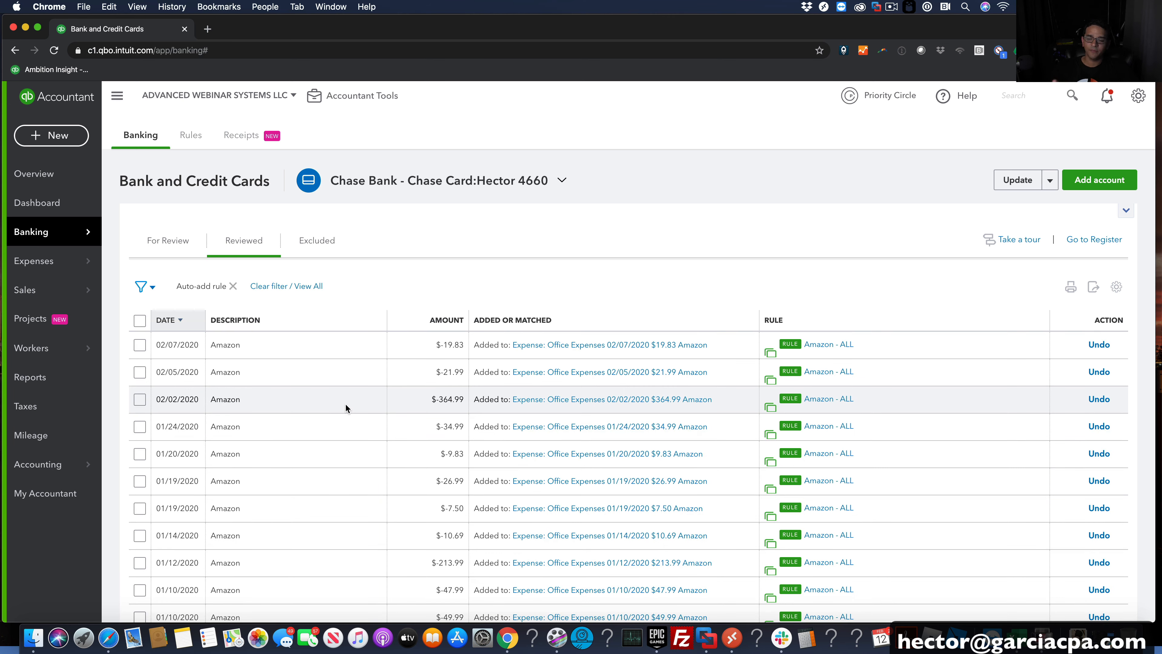
scroll(537, 409, "down", 10)
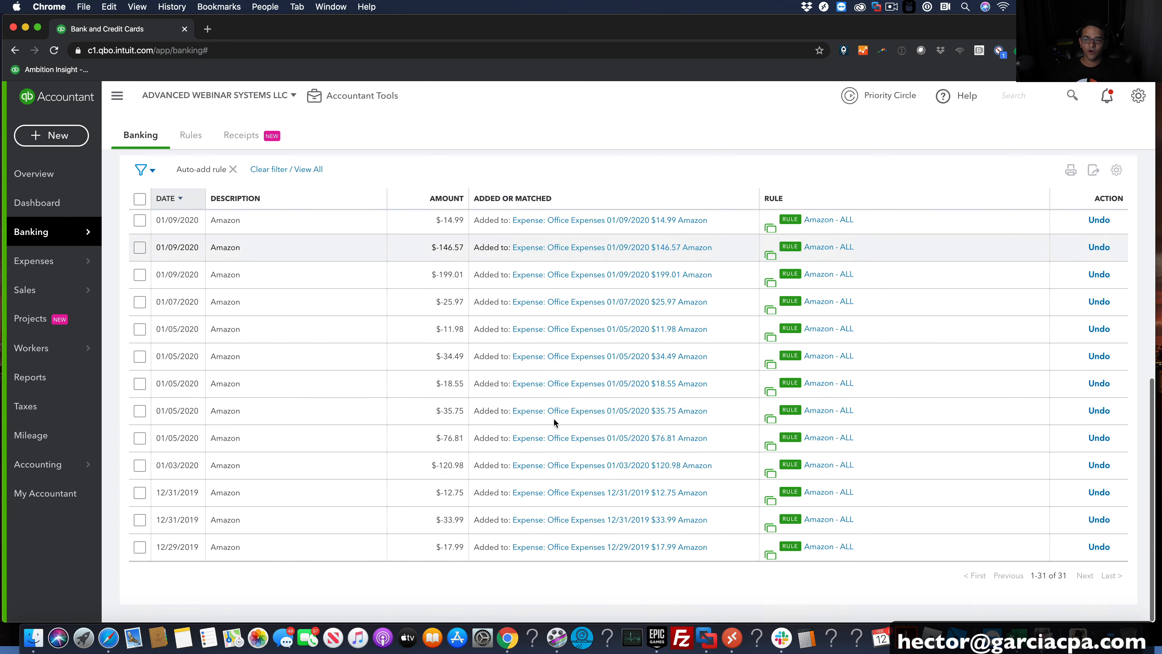
scroll(553, 422, "up", 5)
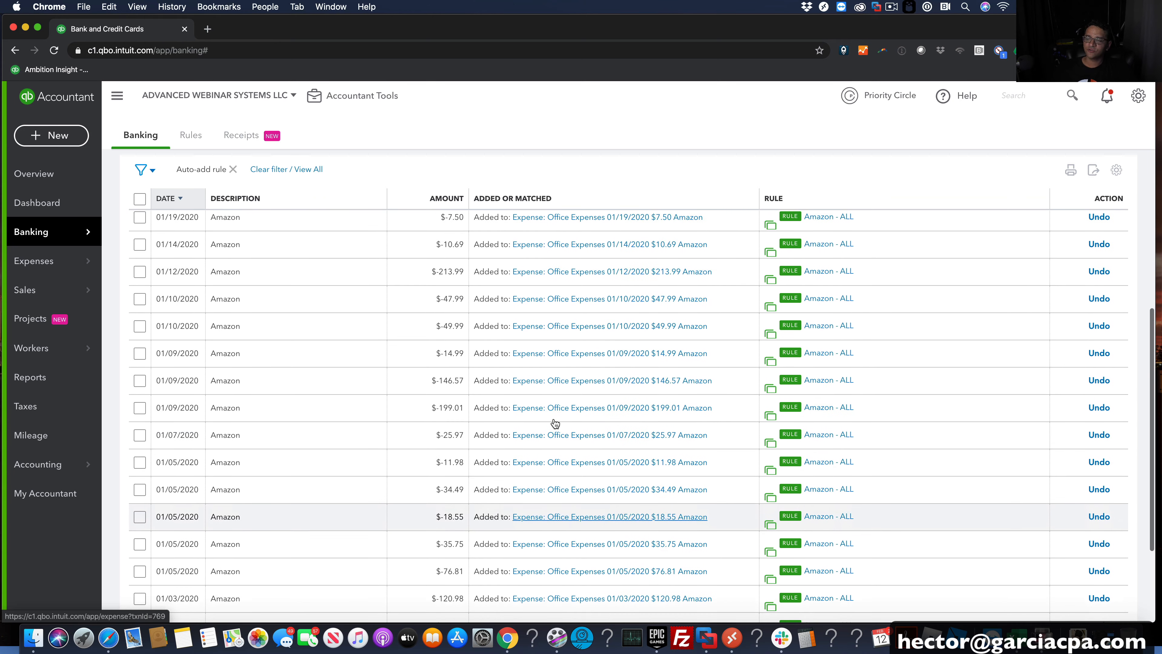
scroll(554, 417, "up", 4)
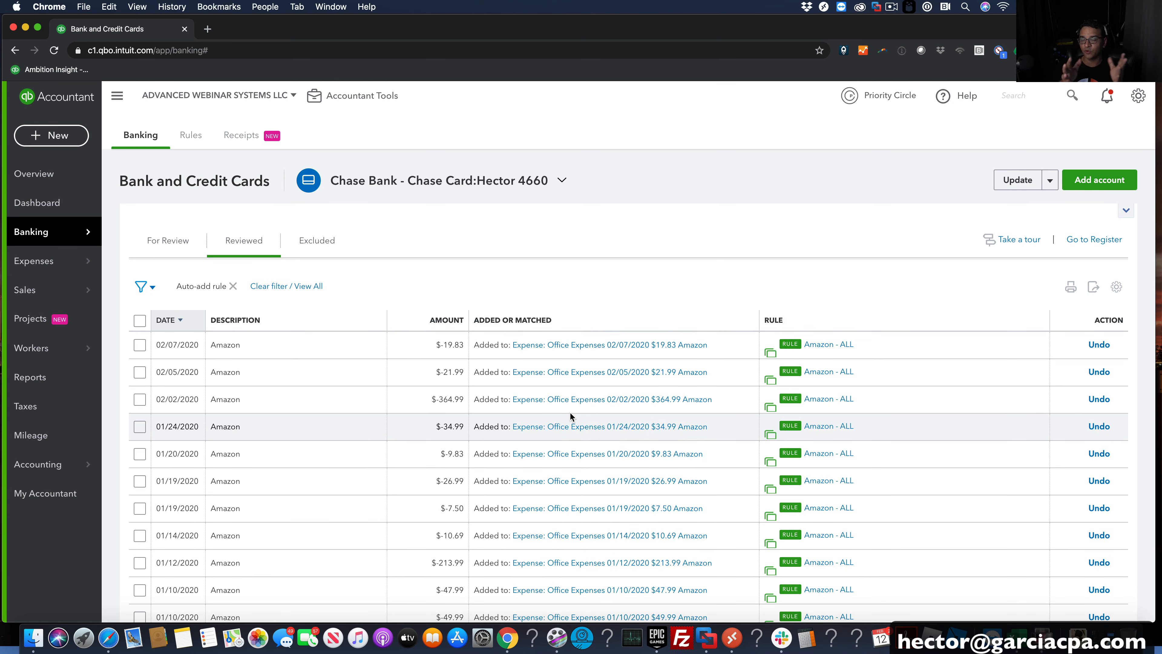
Undo the reviewed Amazon transaction of 01/20/2020
scroll(570, 414, "down", 1)
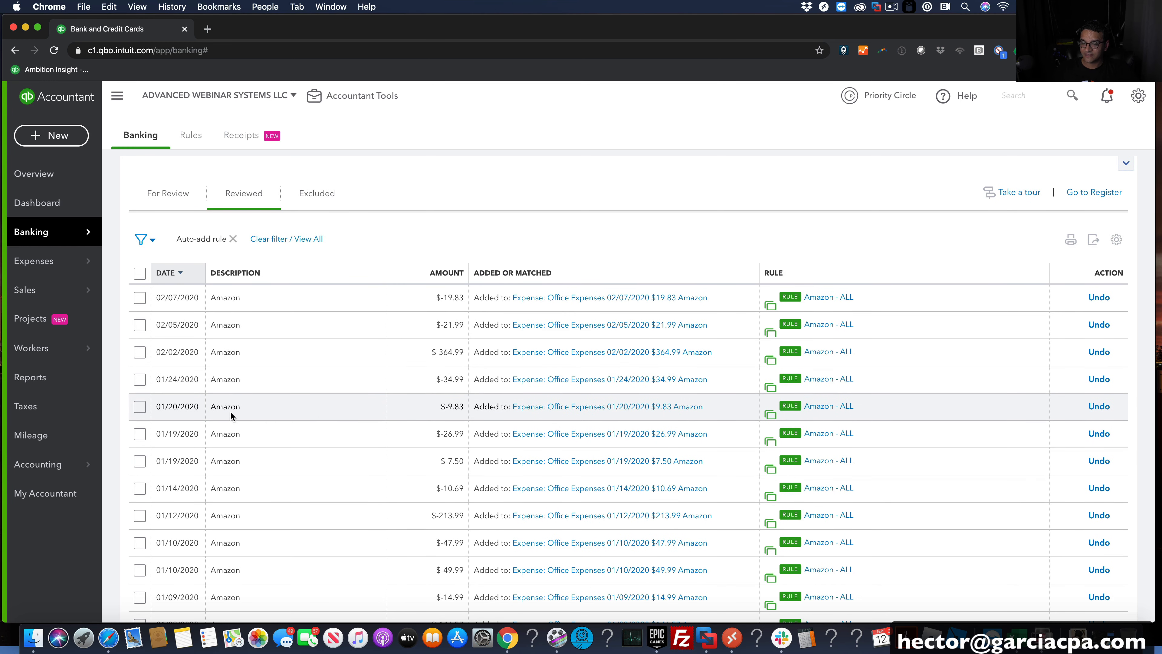
scroll(480, 420, "down", 1)
scroll(330, 412, "up", 1)
scroll(256, 402, "down", 1)
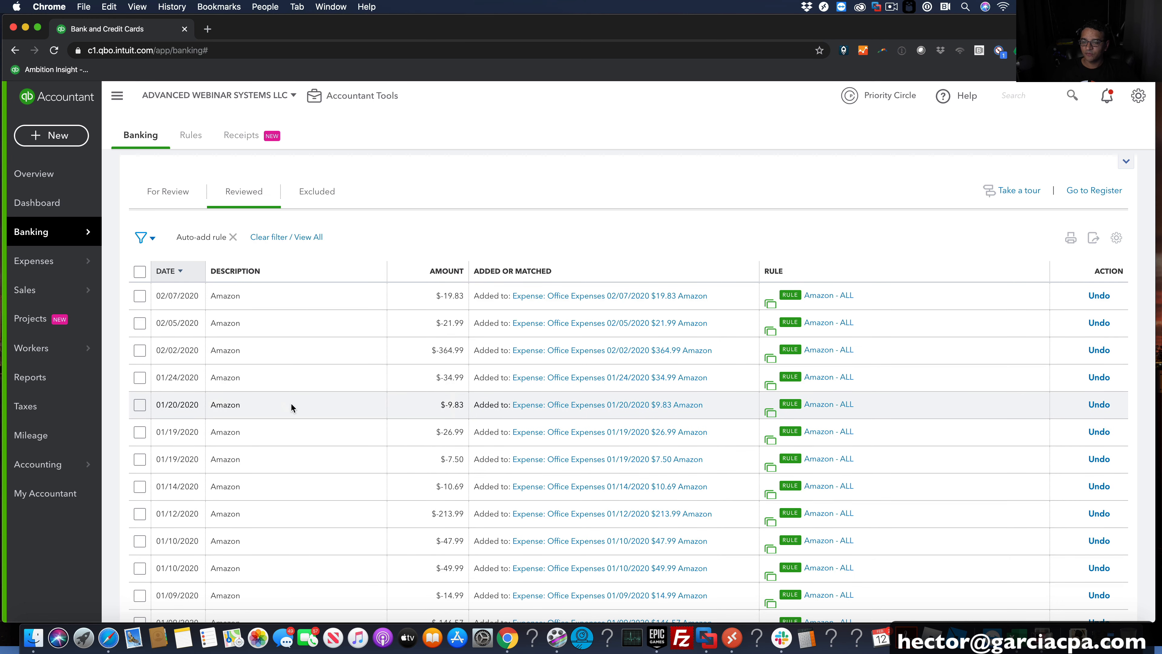
left_click(1099, 405)
left_click(578, 379)
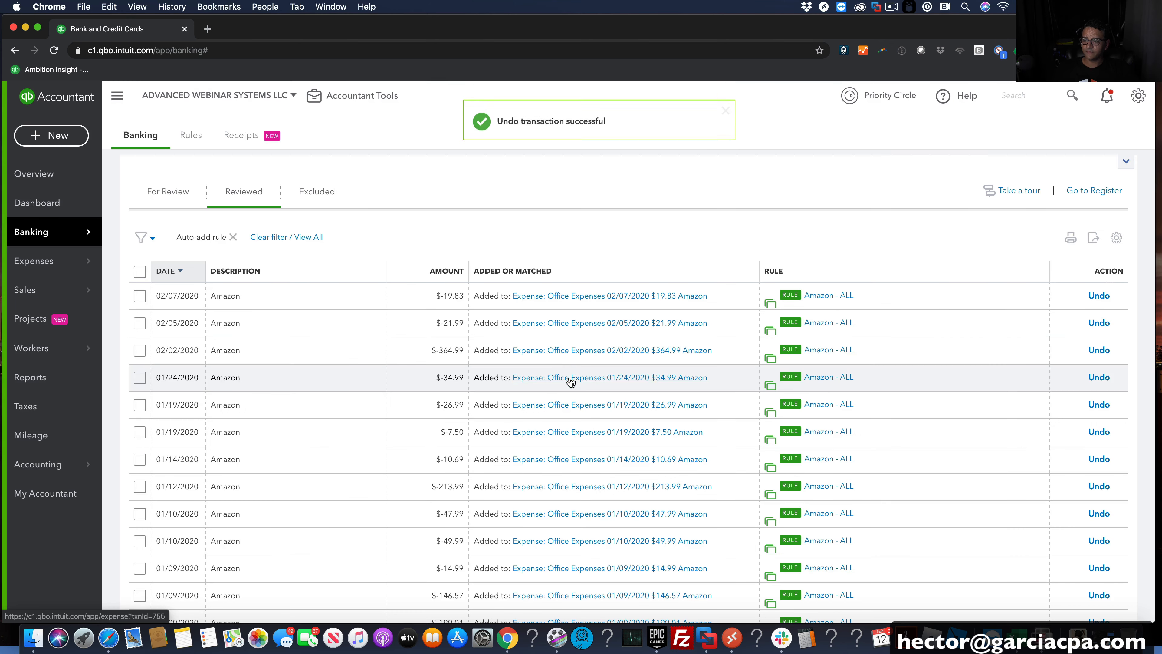
Recategorize the 01/20/2020 Amazon transaction awaiting review as Owner's Personal Expenses and add it
left_click(164, 197)
scroll(423, 369, "down", 3)
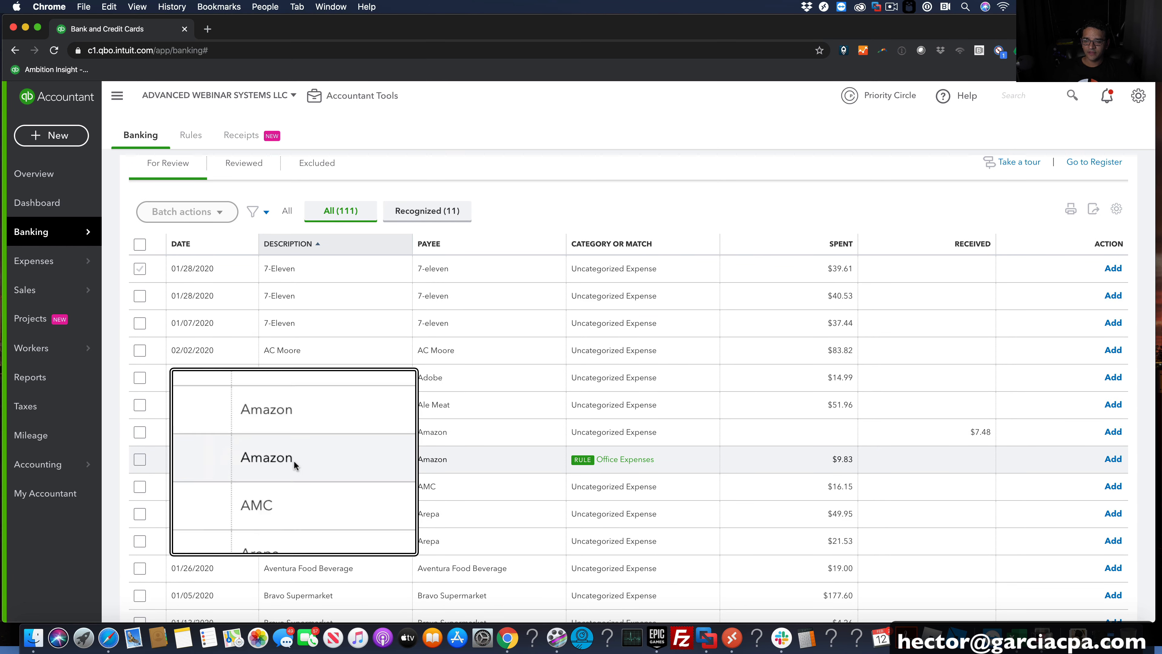
left_click(435, 460)
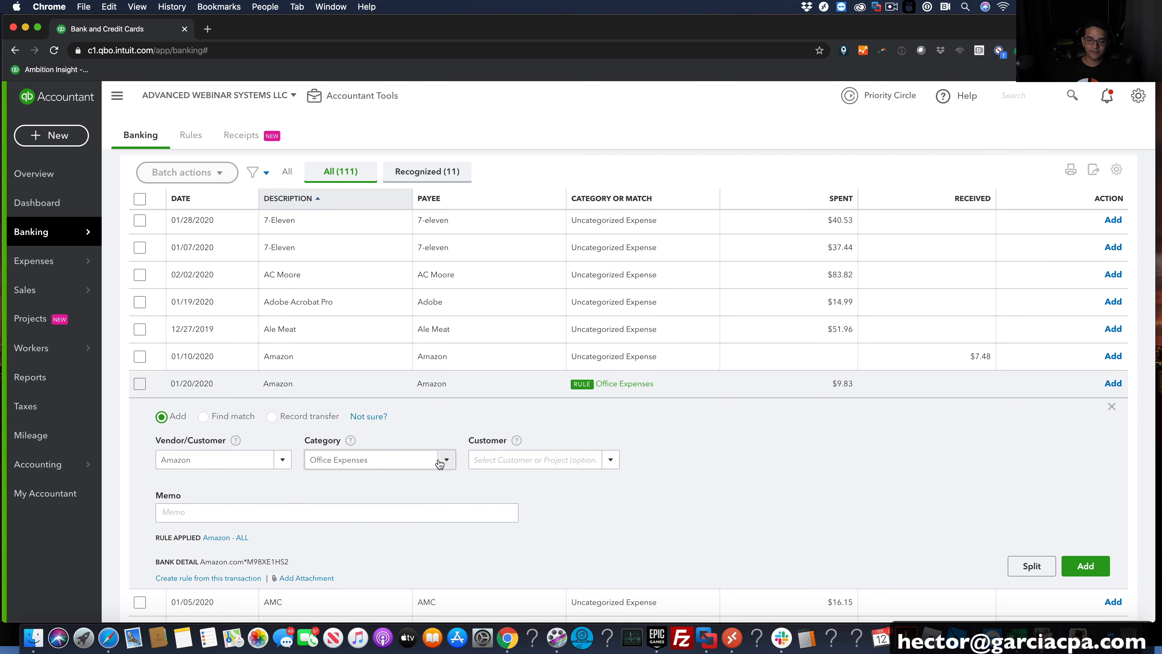
left_click(439, 460)
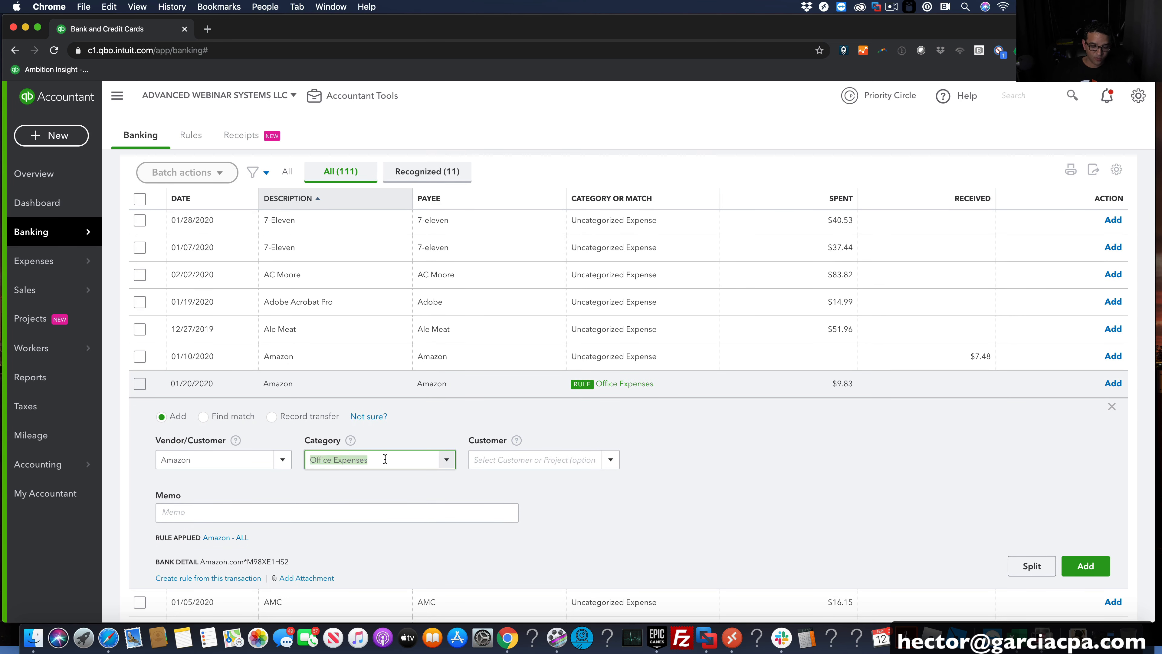
type("Owner's Personal")
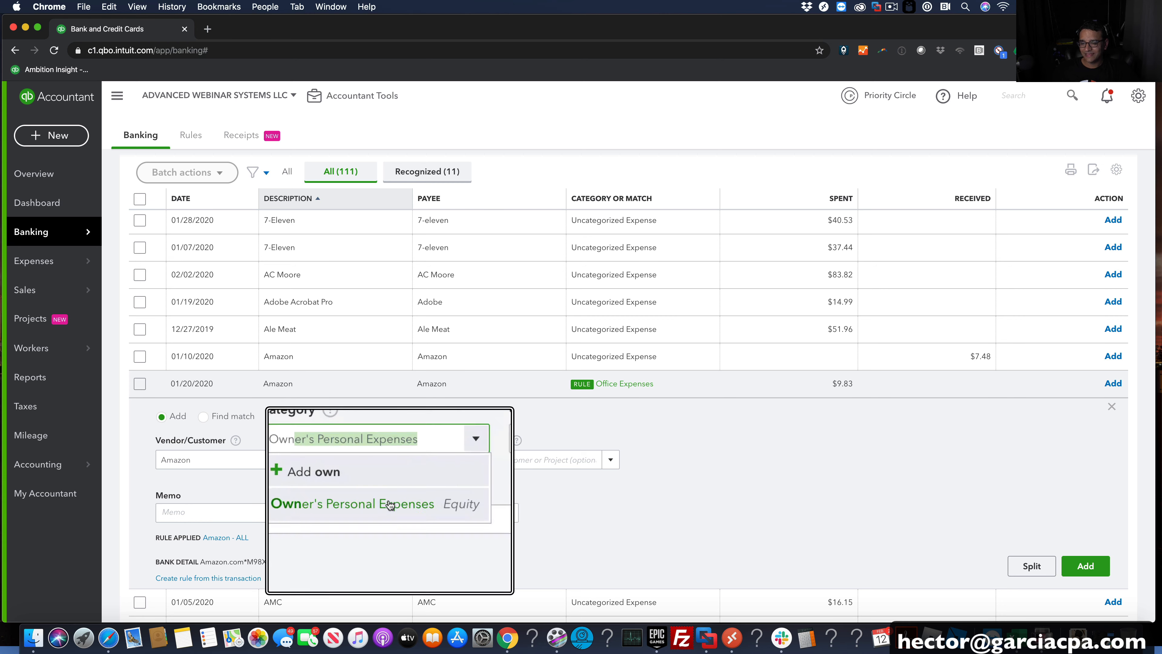
left_click(388, 503)
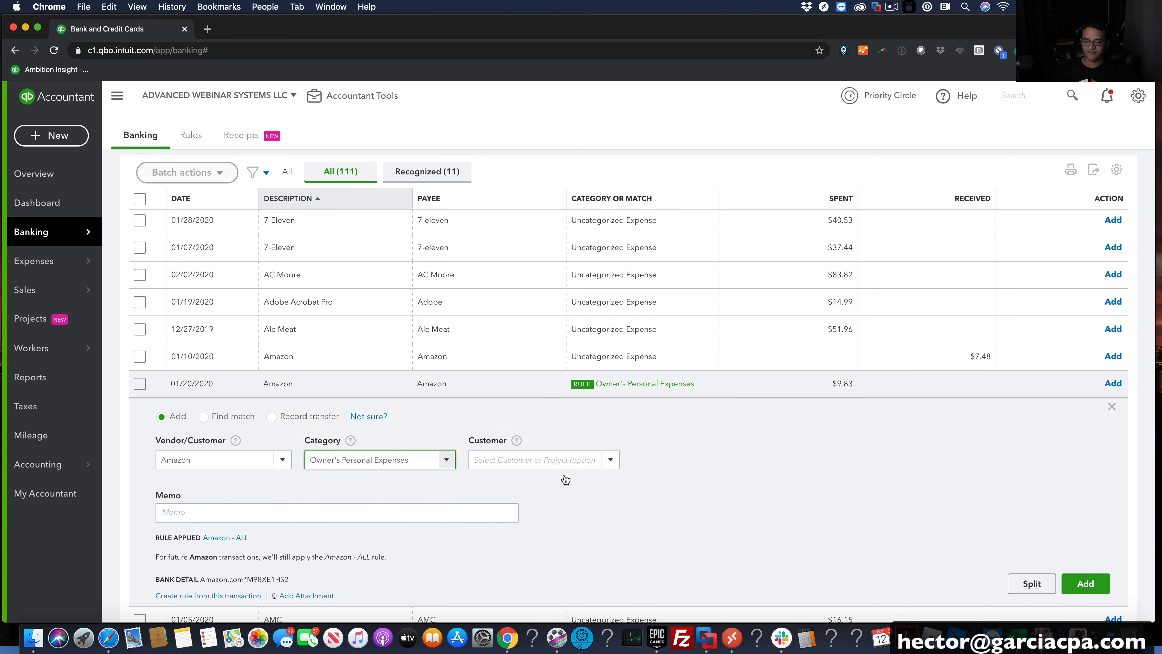
left_click(1085, 584)
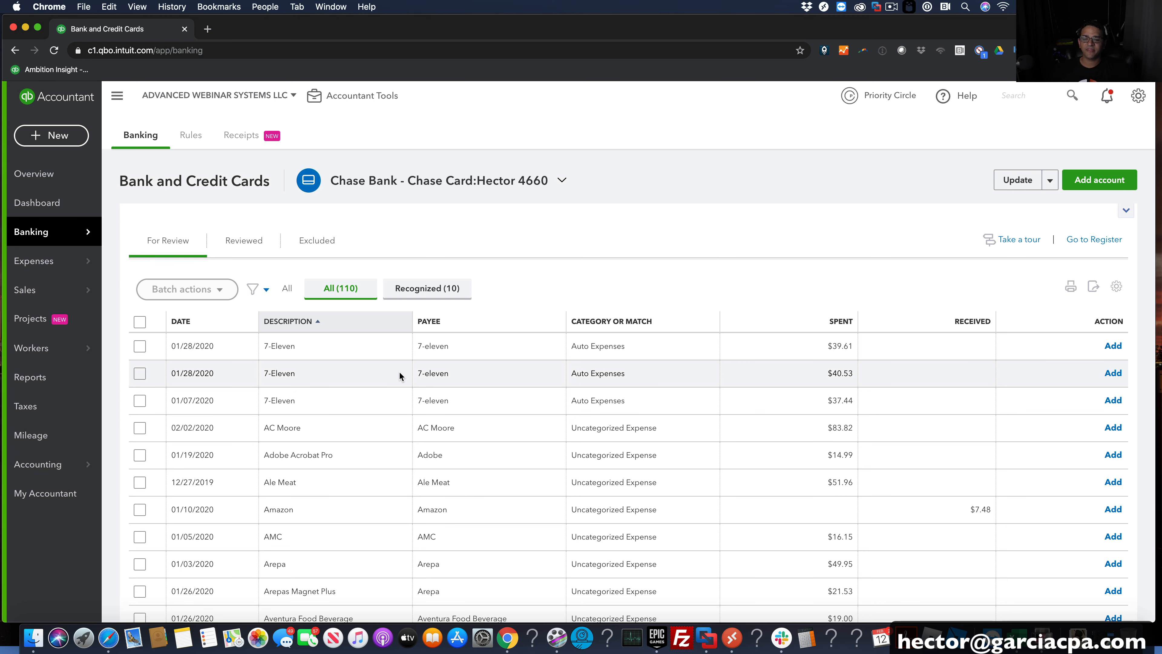
Set the category of the 01/28/2020 7-Eleven transaction for $39.61 to Bank Charges
left_click(344, 349)
left_click(200, 425)
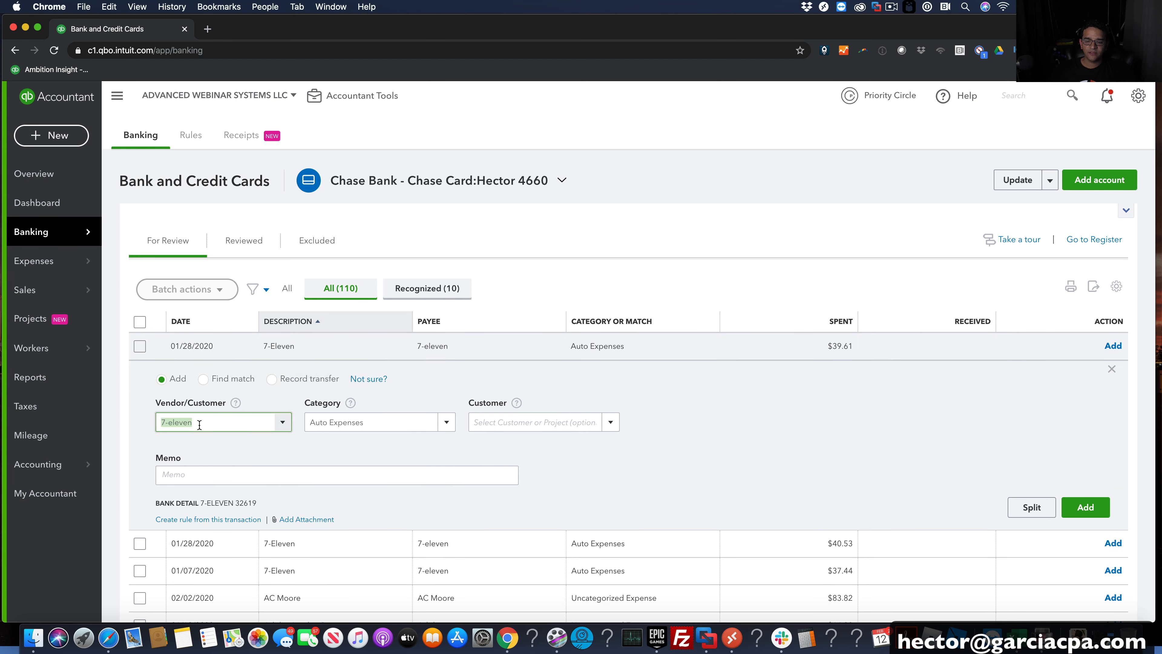
left_click(432, 425)
left_click(444, 427)
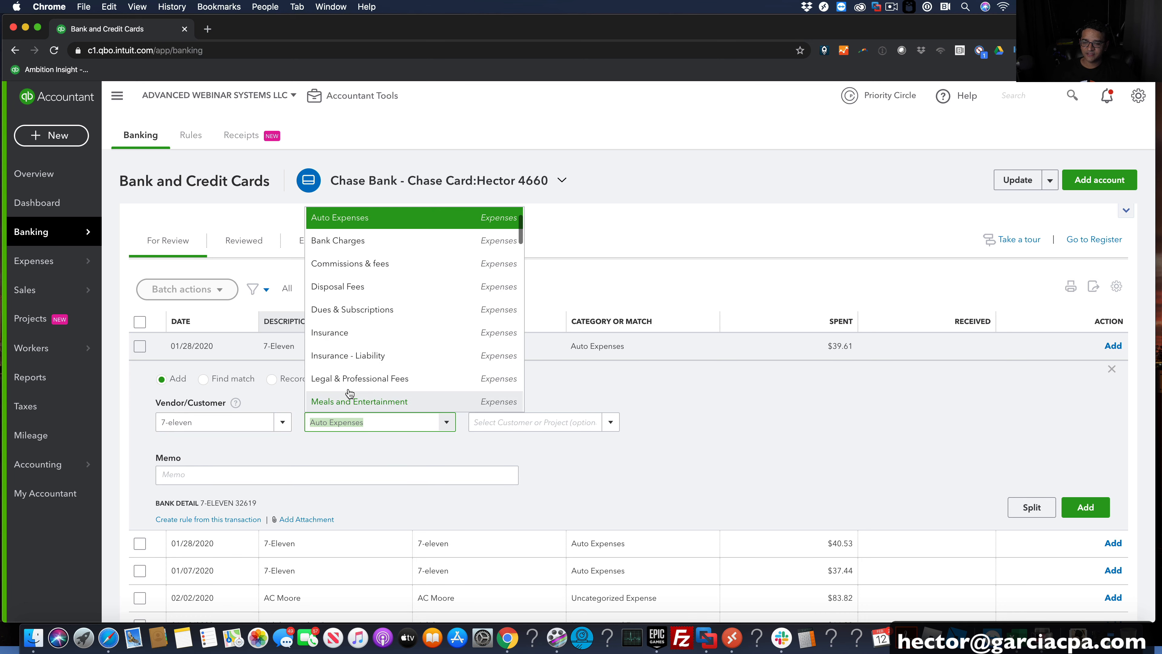
left_click(323, 243)
Set the category of the $39.61 7-Eleven transaction to Auto Expenses and add it
left_click(447, 422)
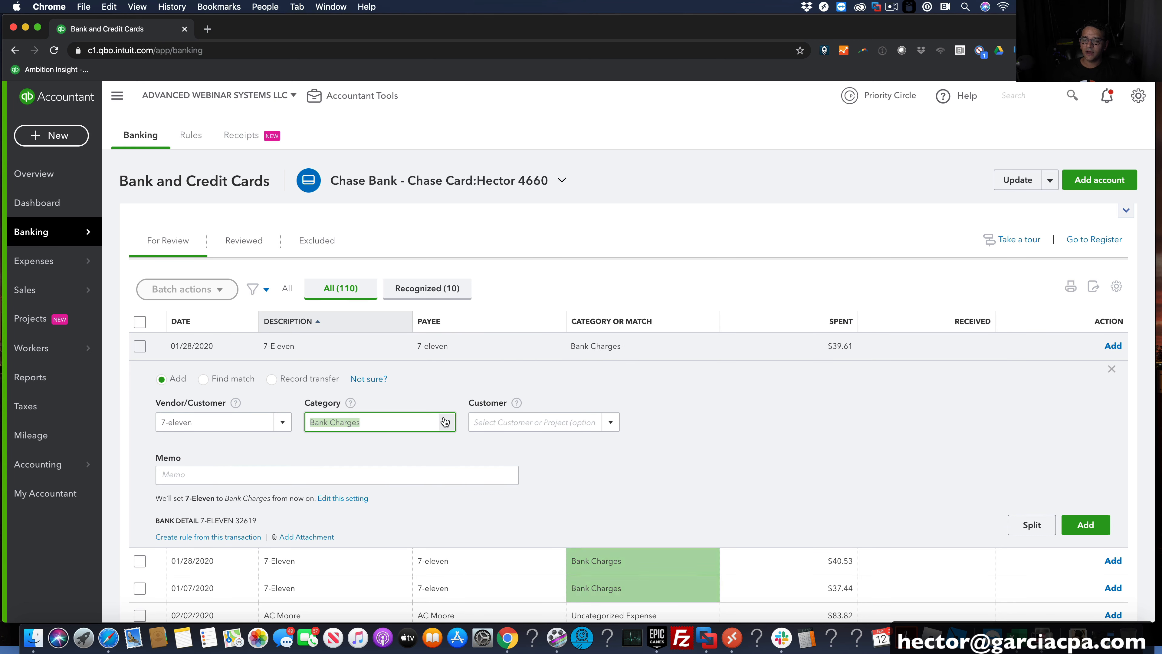
scroll(345, 256, "up", 2)
left_click(338, 245)
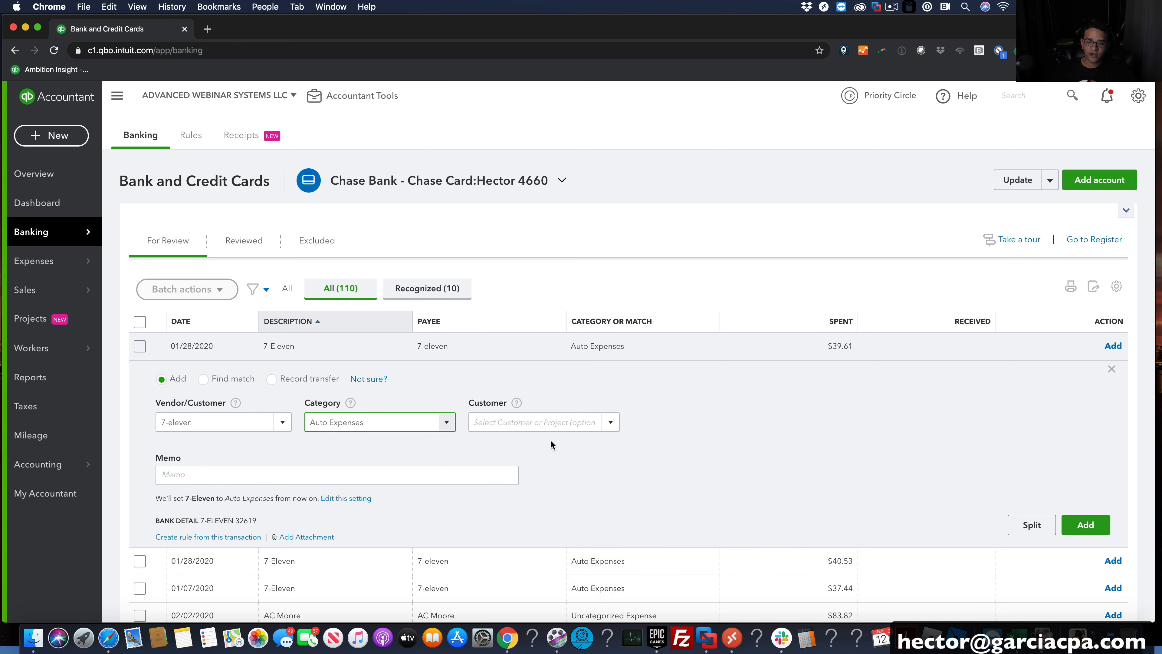
left_click(1085, 525)
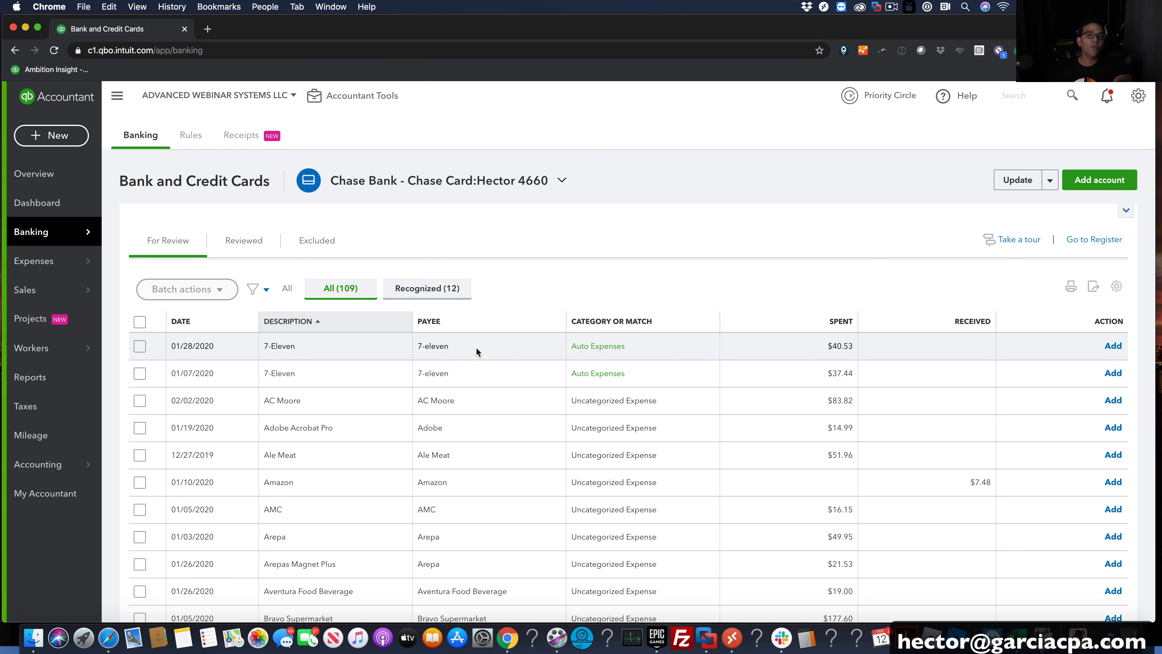
Switch the category of the 01/28/2020 7-Eleven transaction for $40.53 to Bank Charges and back to Auto Expenses
left_click(288, 346)
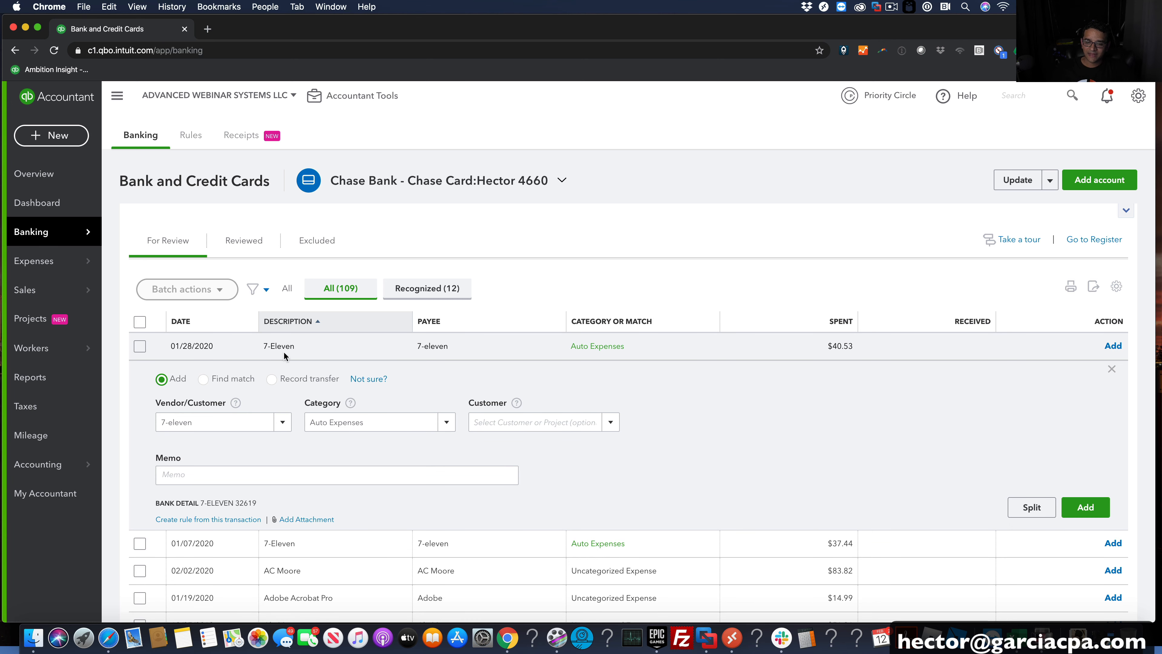
left_click(447, 422)
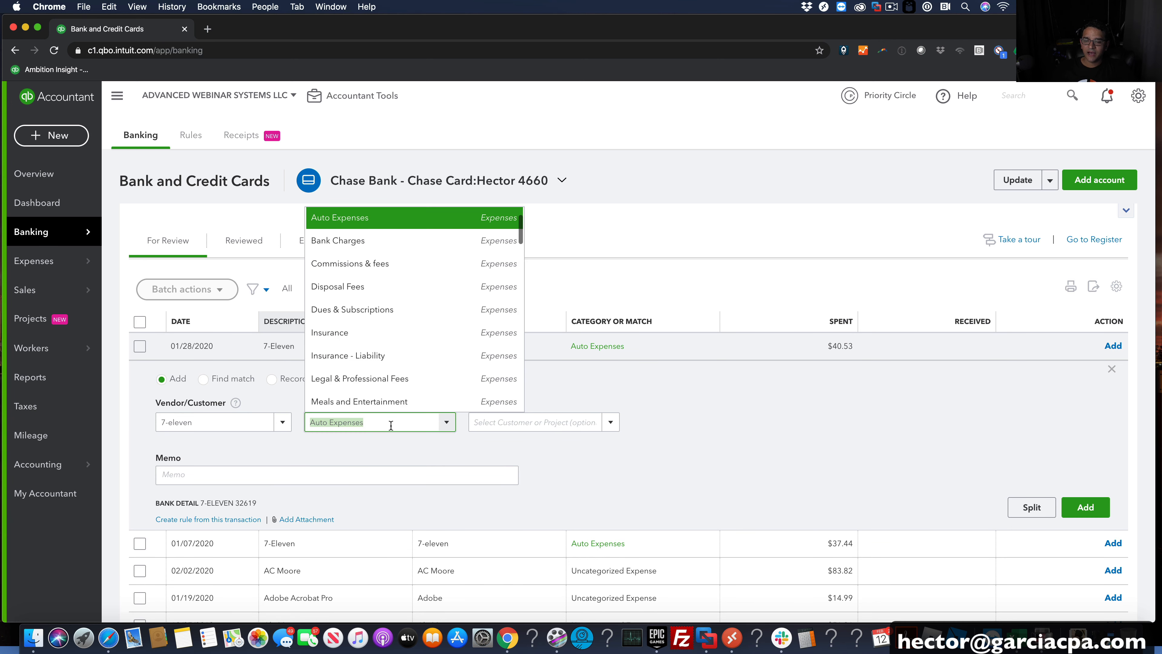
left_click(359, 255)
left_click(447, 422)
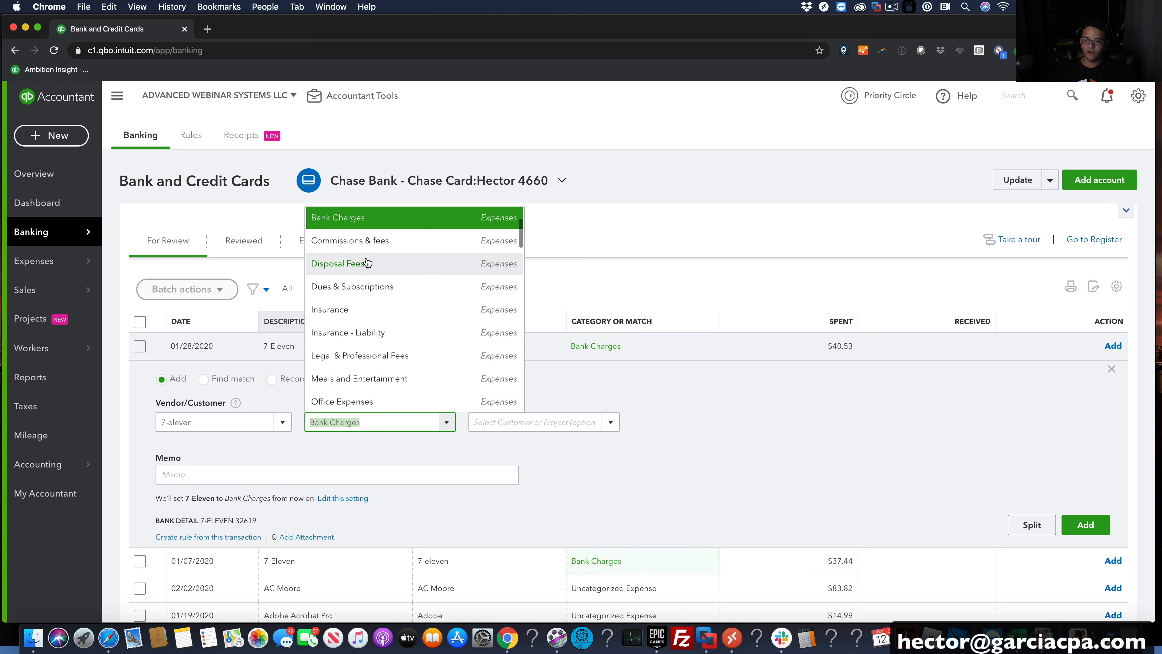
scroll(366, 262, "up", 1)
scroll(366, 262, "up", 2)
left_click(349, 240)
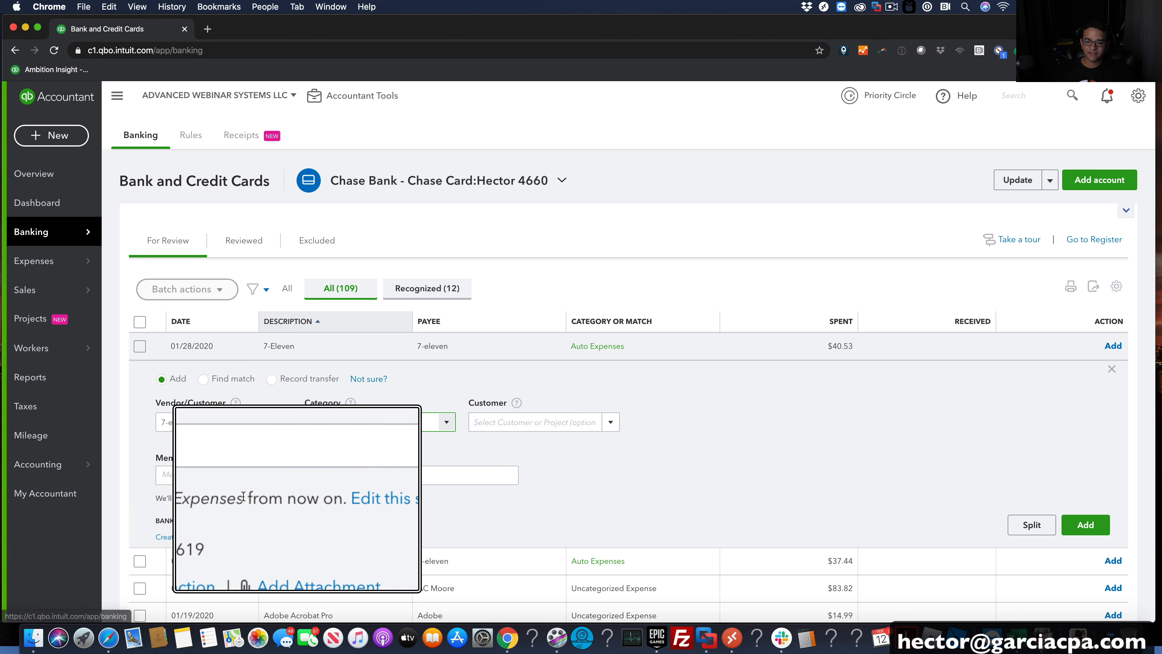
Edit the automatic category setting to leave 7-Eleven uncategorized, save it, and add the $40.53 transaction
left_click(349, 499)
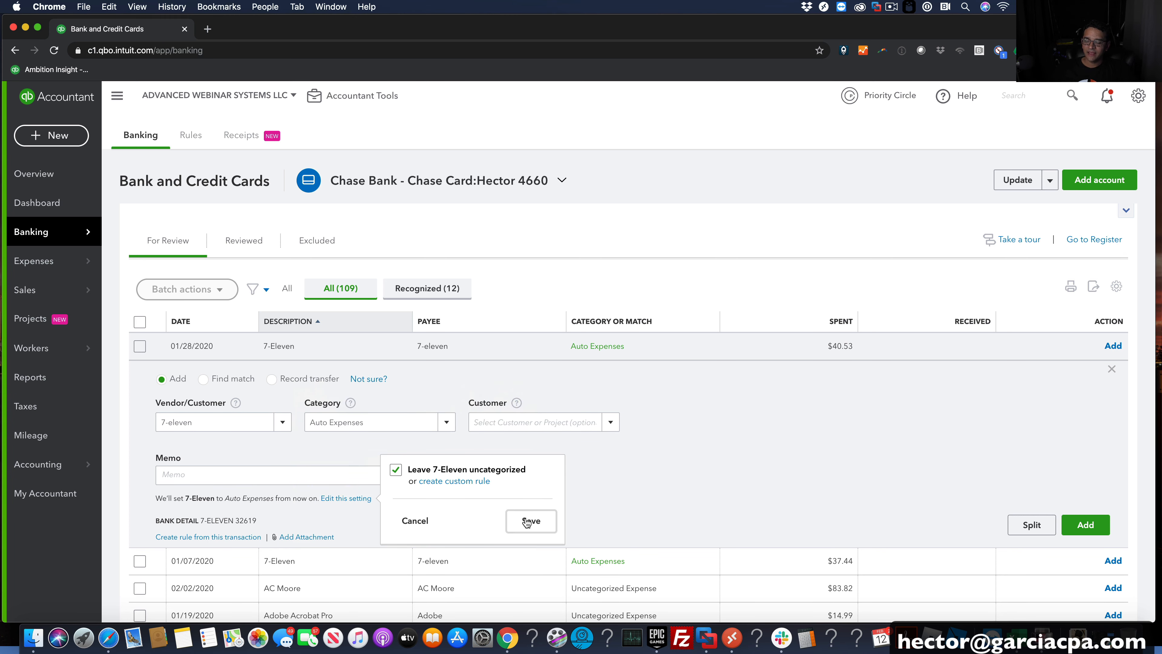
left_click(527, 522)
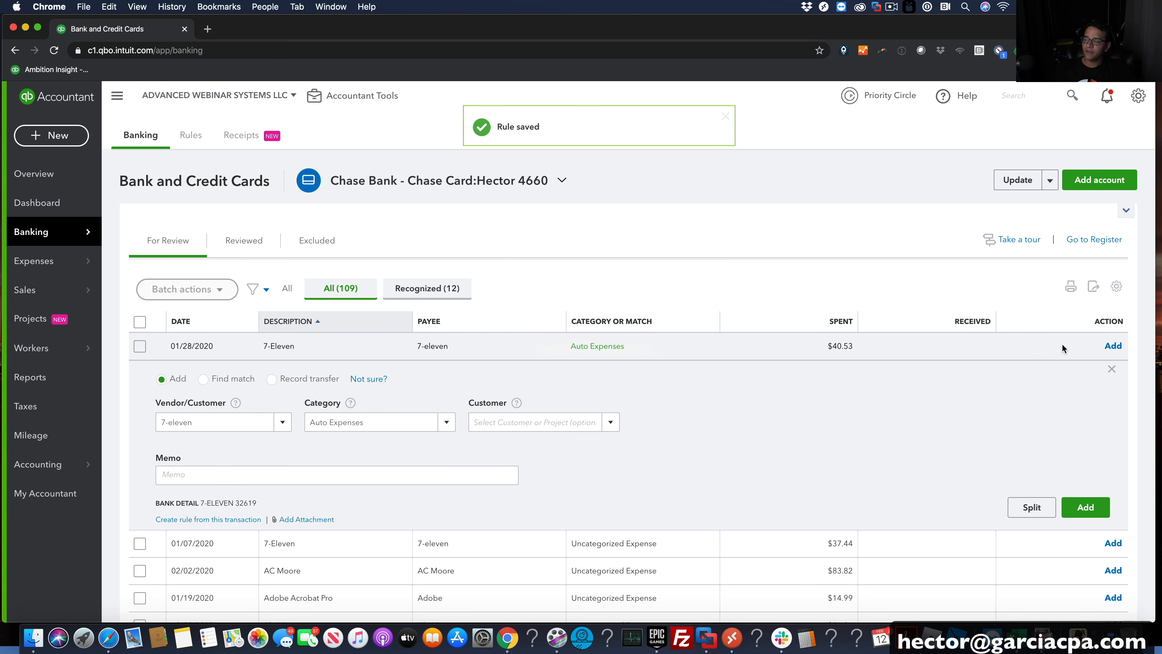
left_click(1112, 346)
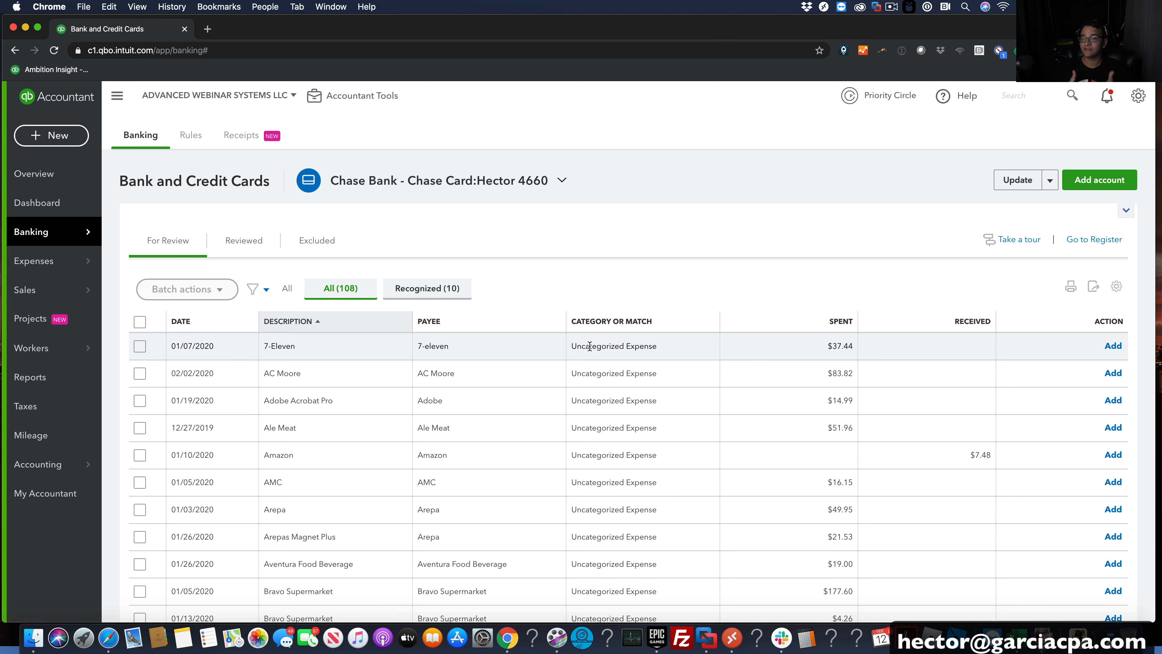
Batch-modify the six La Granja Weston transactions to the category Meals and Entertainment, applying it without adding them
scroll(668, 449, "down", 20)
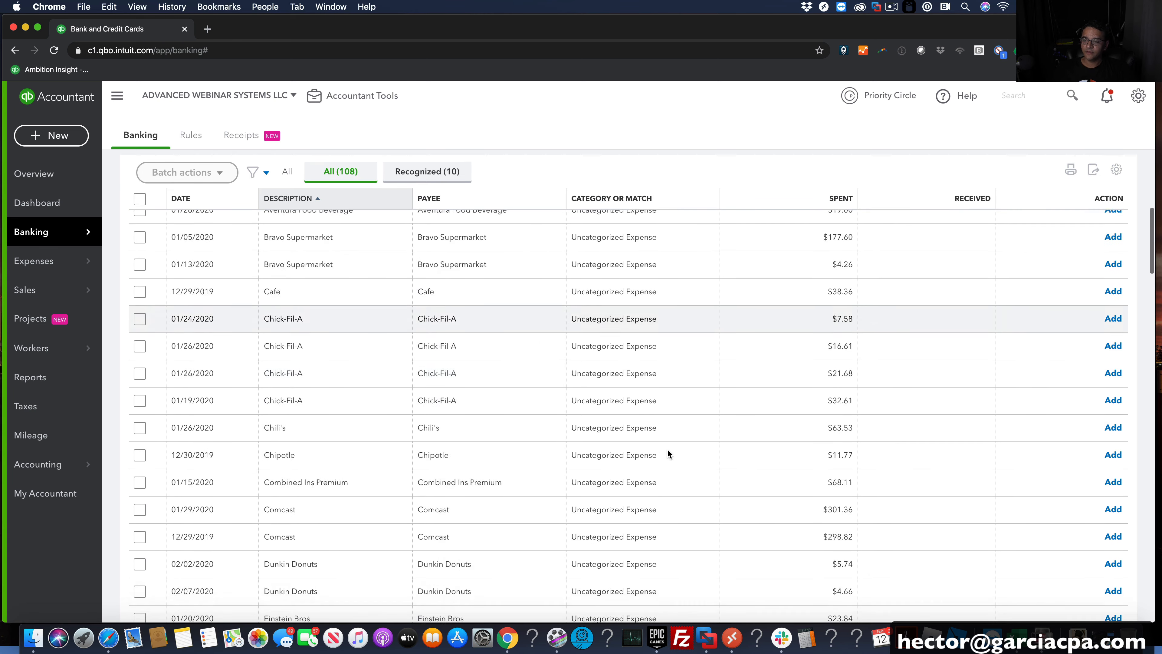
scroll(666, 447, "down", 15)
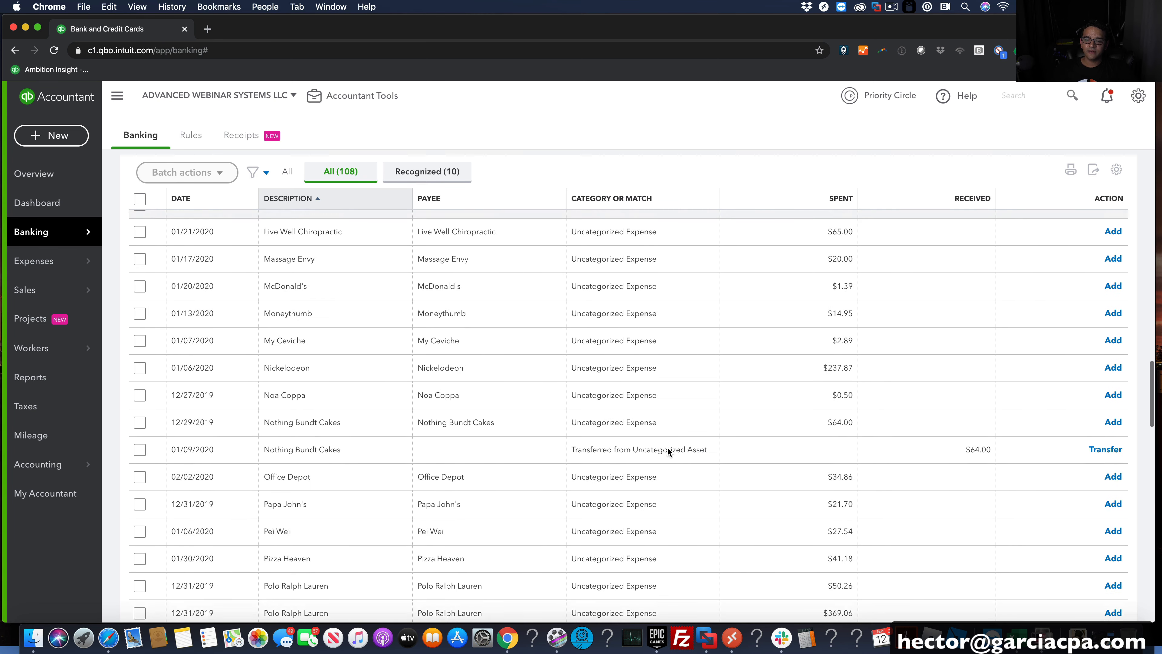
scroll(670, 447, "up", 1)
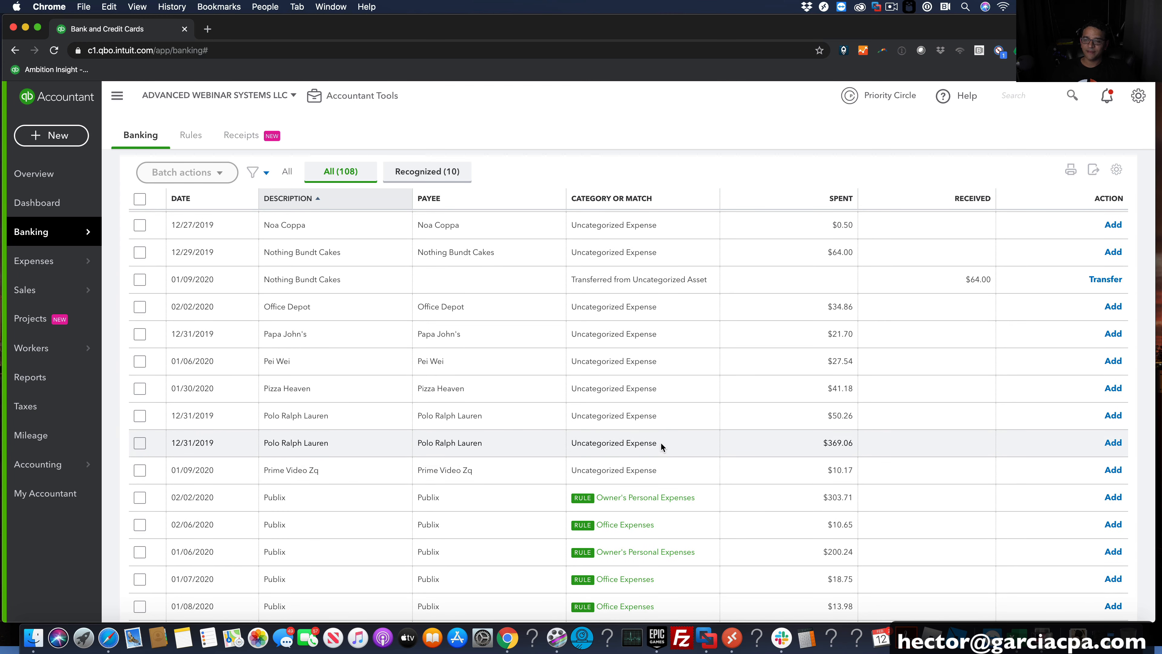
scroll(616, 370, "up", 8)
scroll(616, 369, "up", 3)
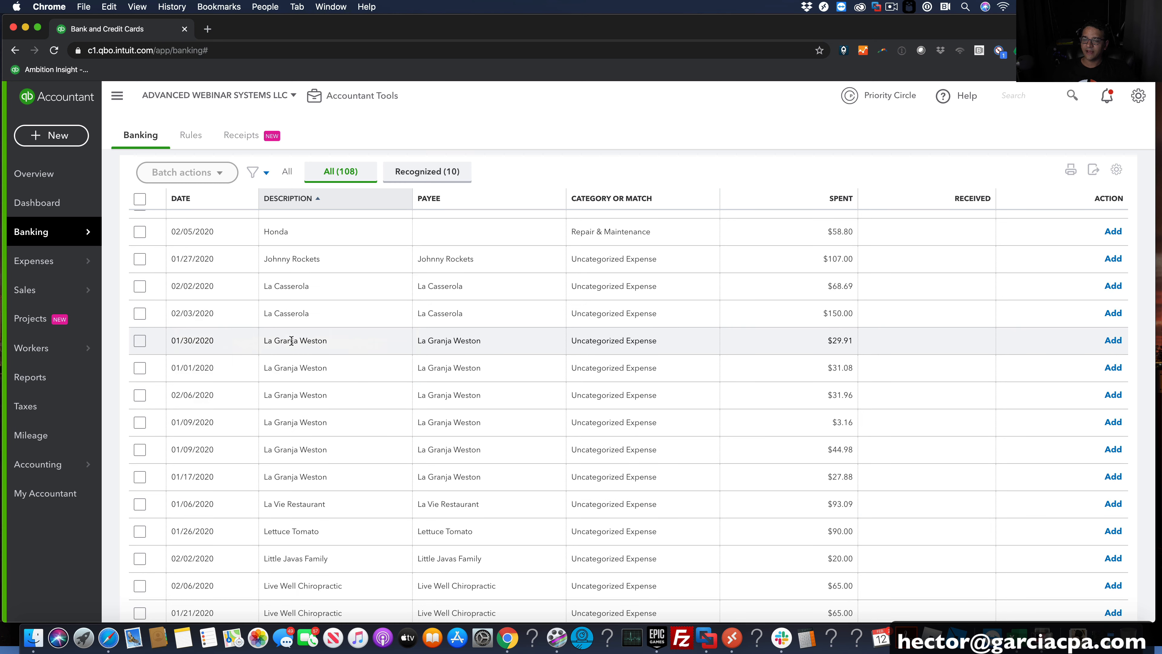
left_click(139, 341)
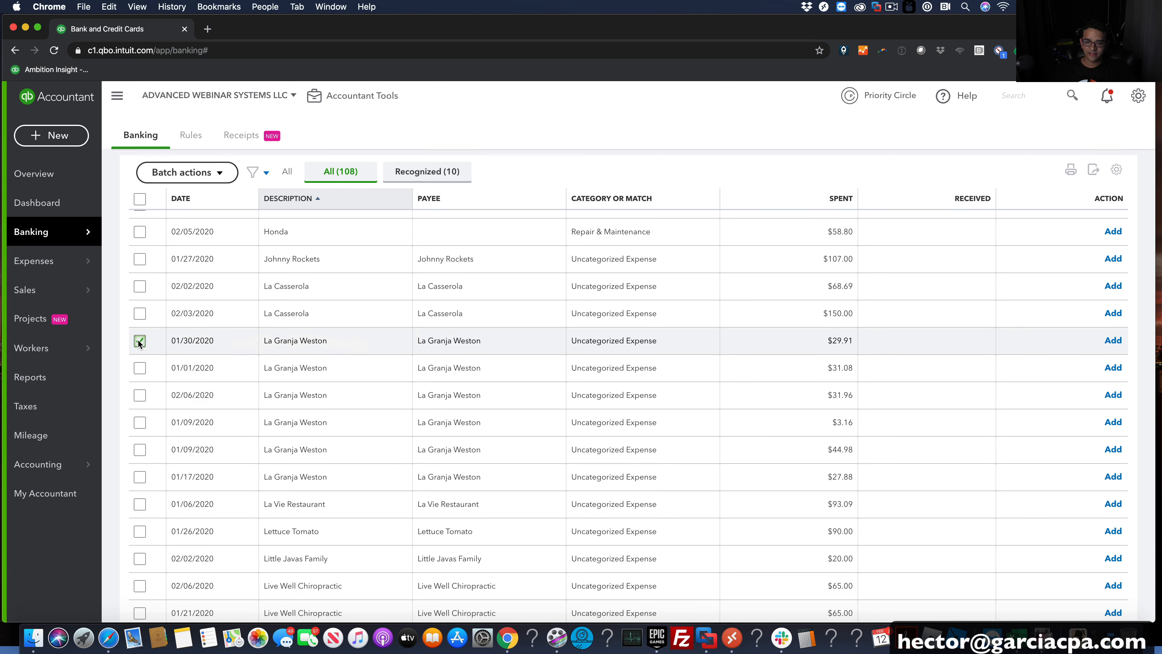
left_click(140, 478, "shift")
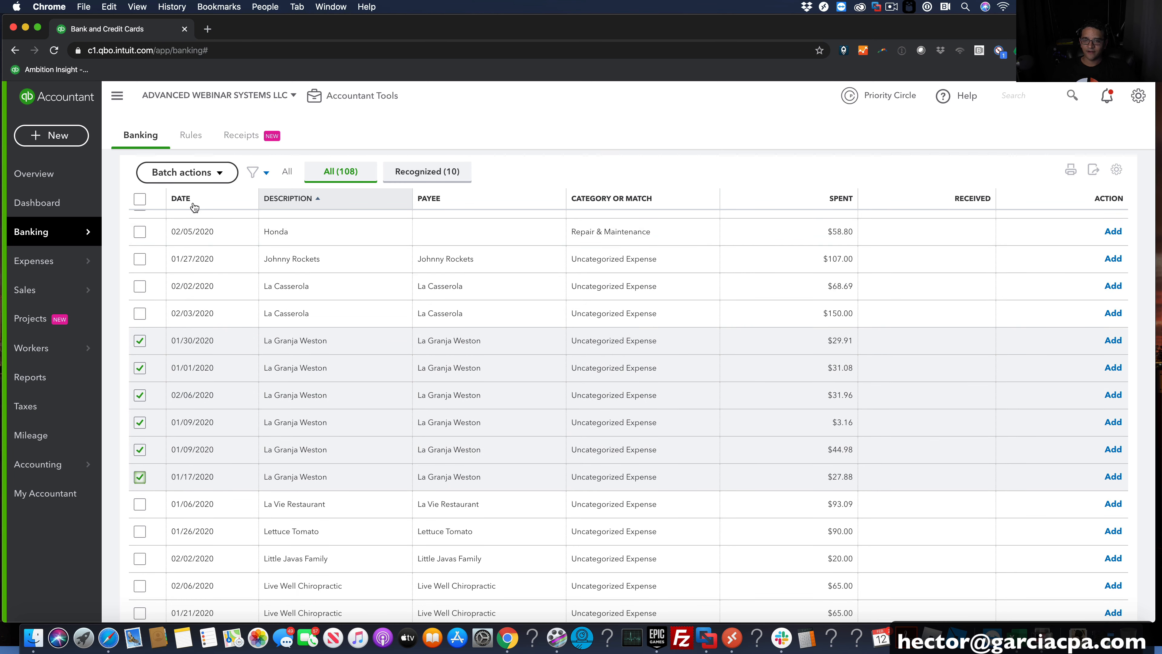
left_click(187, 175)
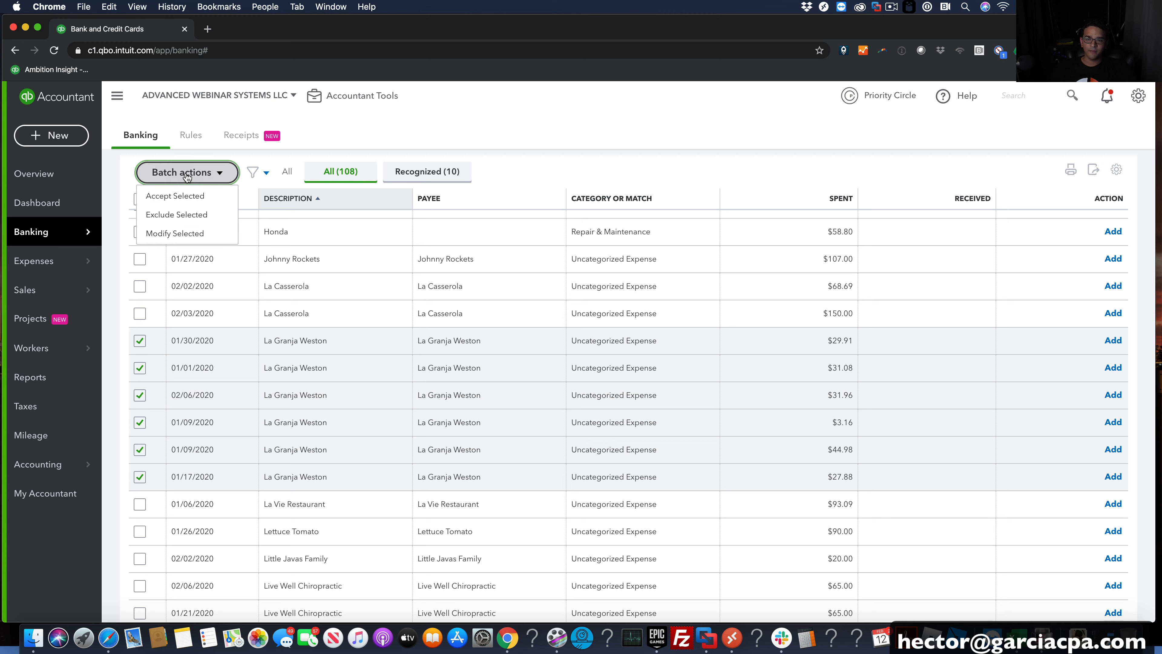
left_click(183, 234)
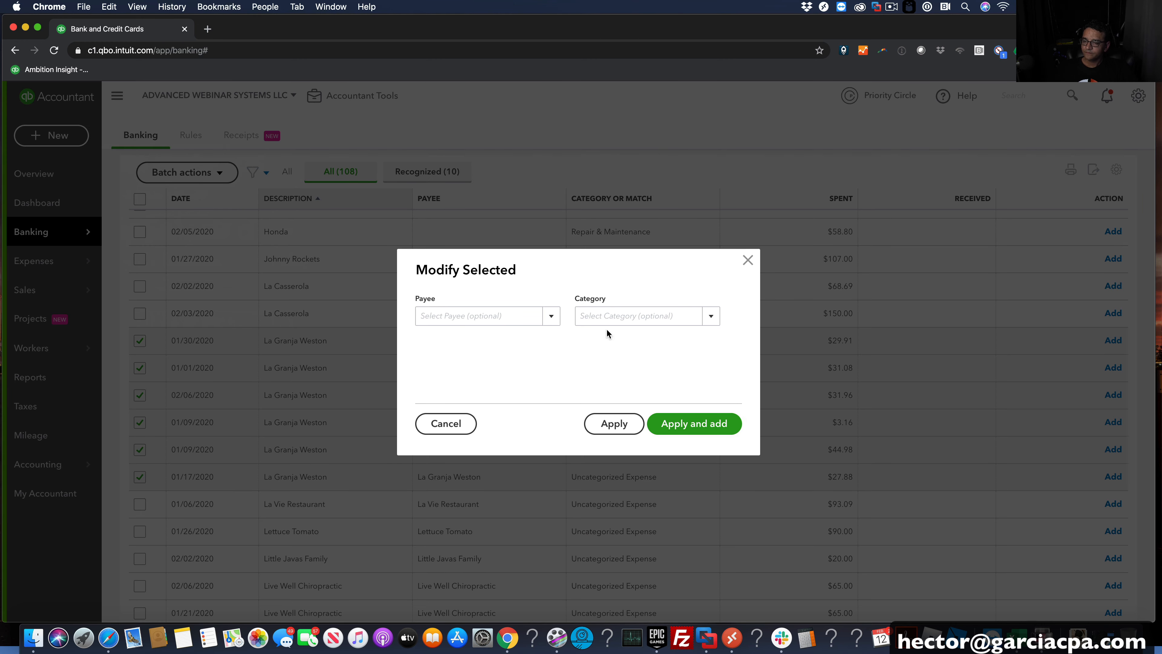
left_click(628, 315)
type("meal")
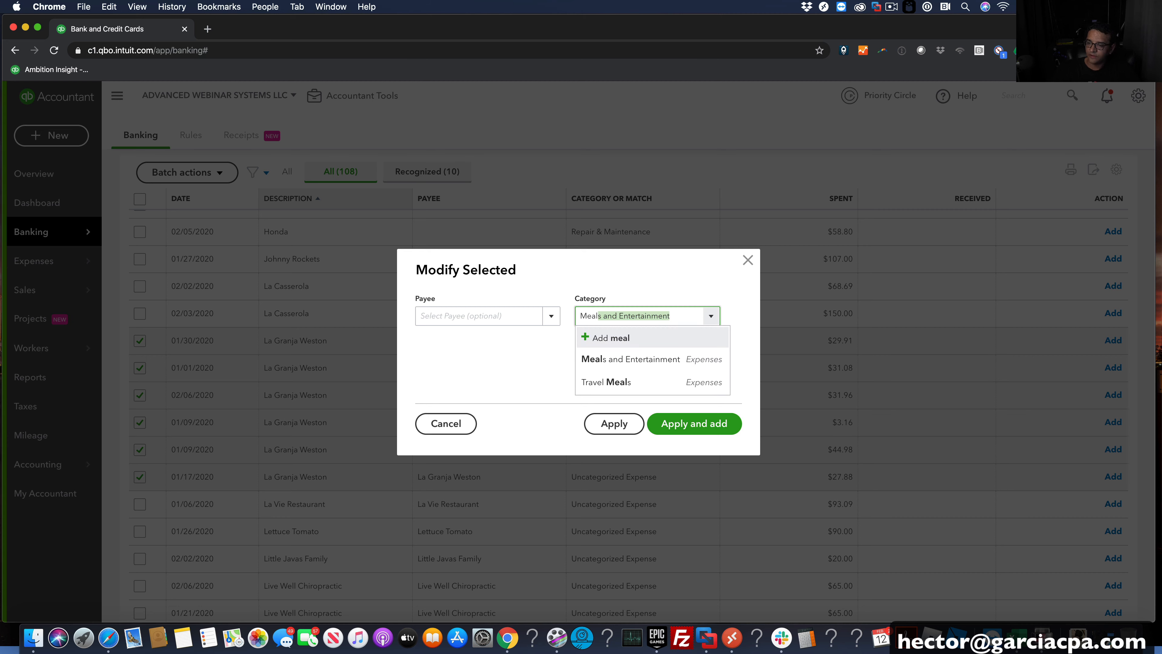
left_click(637, 358)
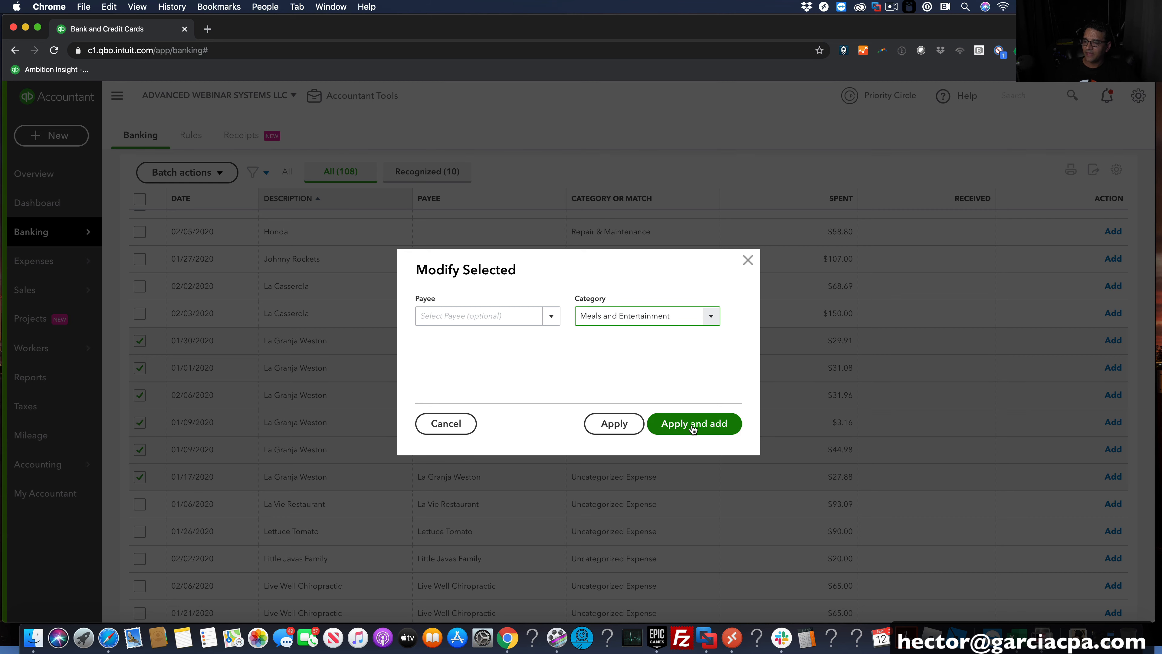
left_click(615, 424)
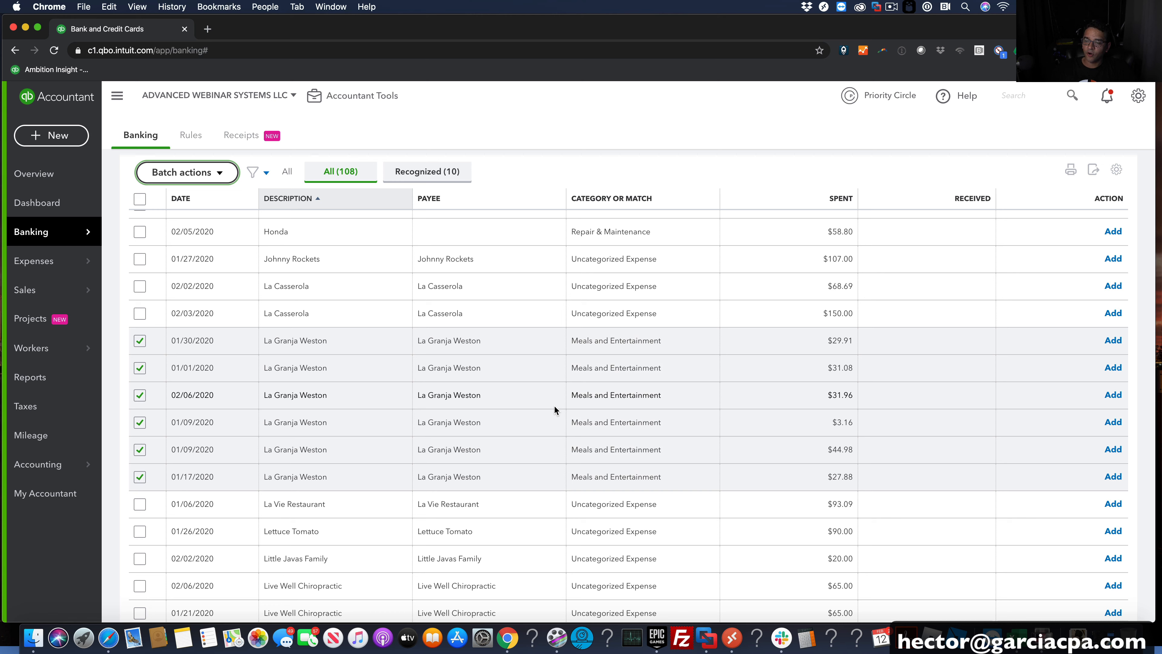
Deselect all six La Granja Weston transactions
left_click(139, 341)
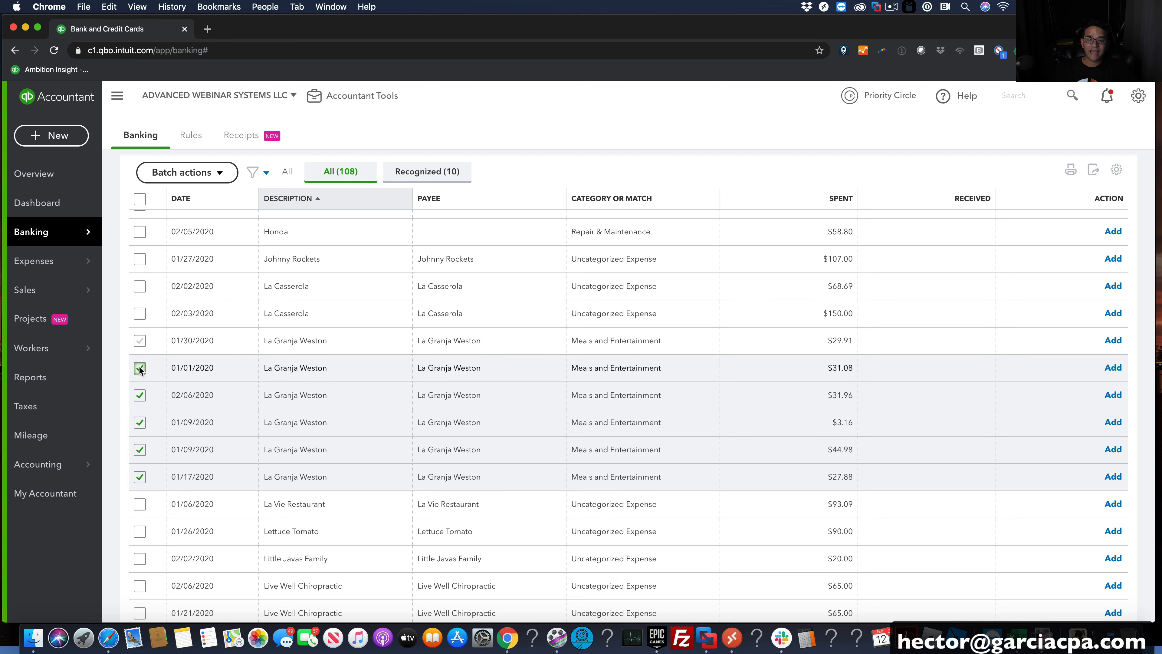
left_click(139, 368)
left_click(139, 395)
left_click(139, 422)
left_click(139, 450)
left_click(139, 477)
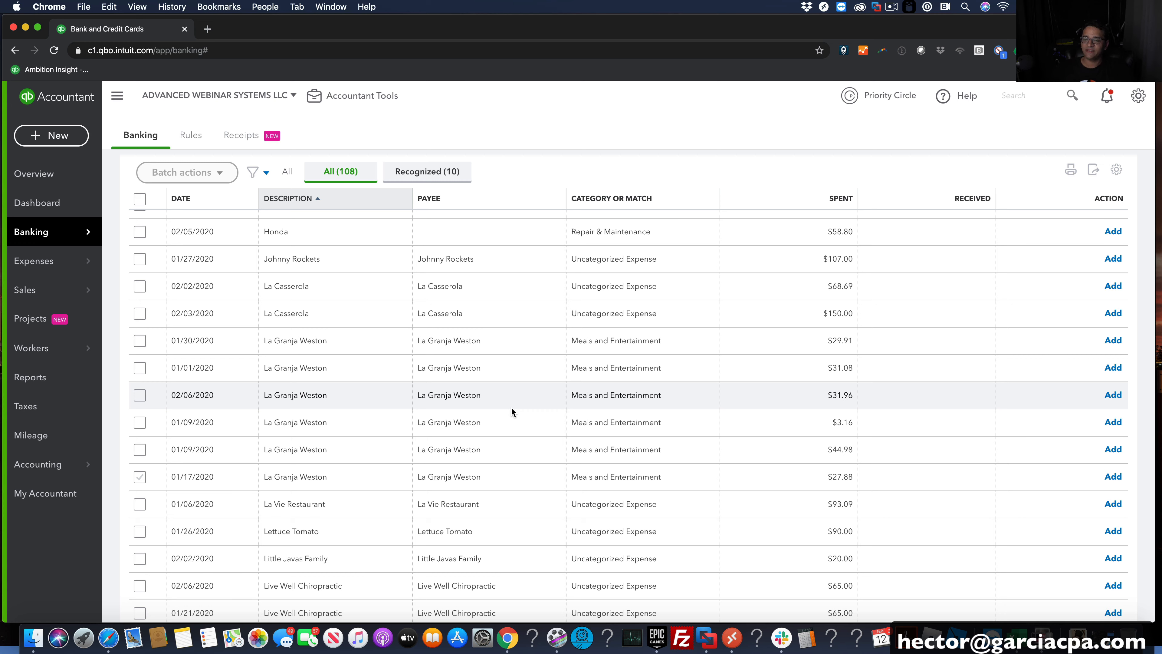
Add the La Granja Weston transactions of 01/30/2020 for $29.91 and 01/01/2020 for $31.08 under Meals and Entertainment
left_click(457, 345)
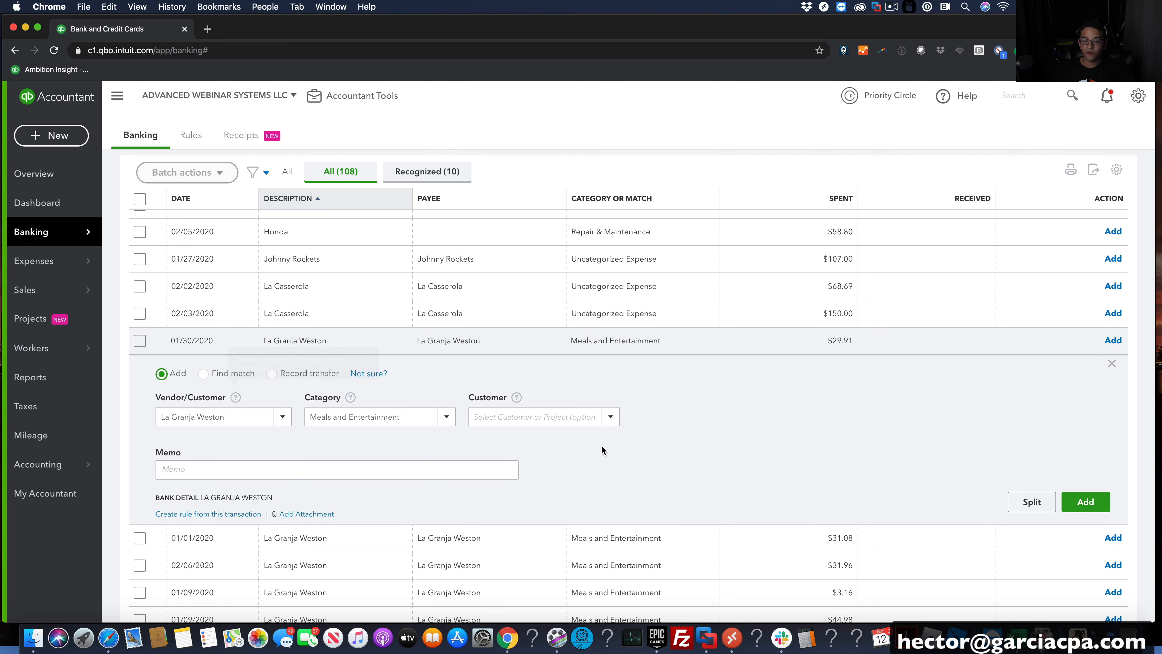
left_click(1095, 502)
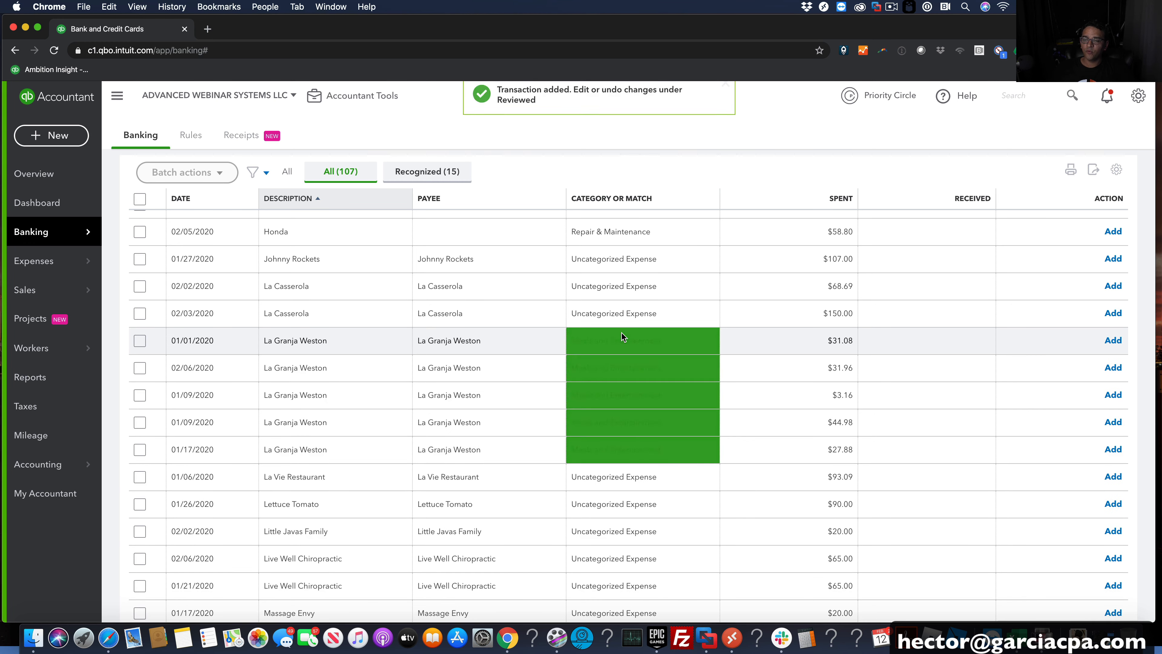
left_click(643, 340)
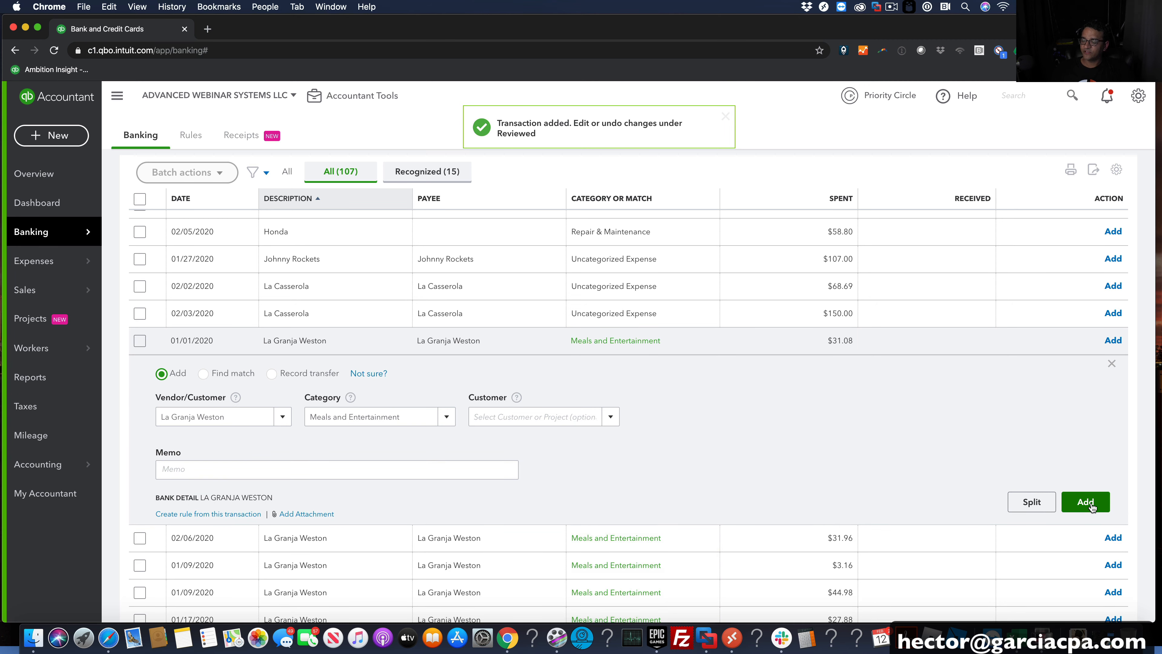
left_click(1089, 502)
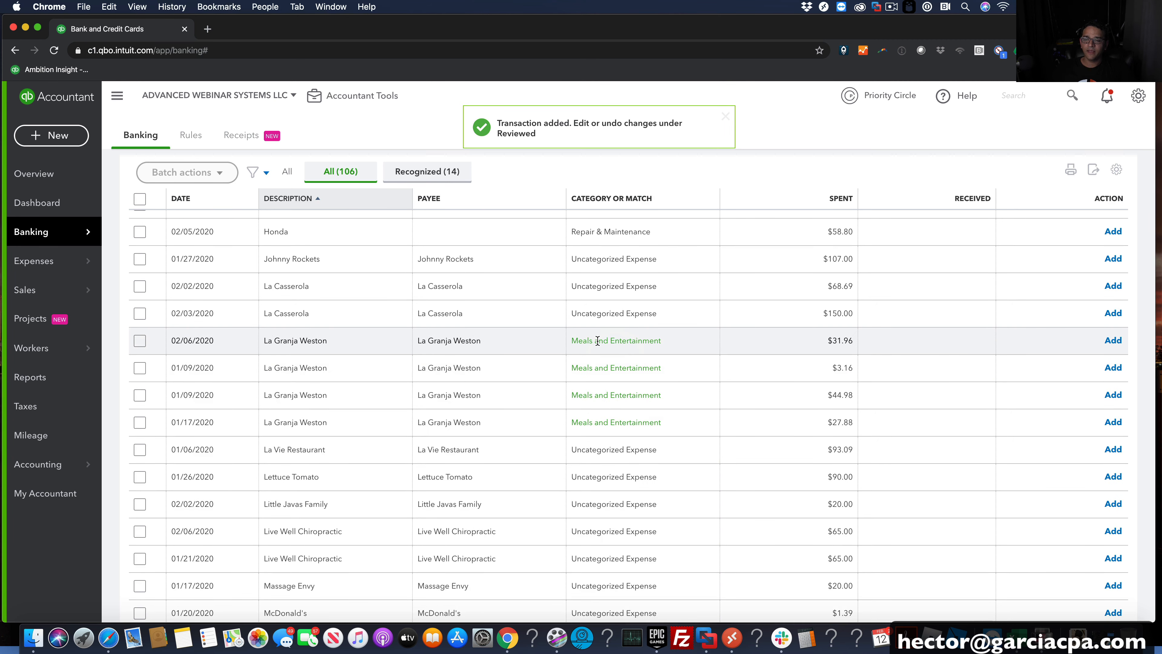
Change the category of the La Granja Weston transaction of 02/06/2020 for $31.96 to Owner's Personal Expenses
left_click(597, 341)
left_click(411, 415)
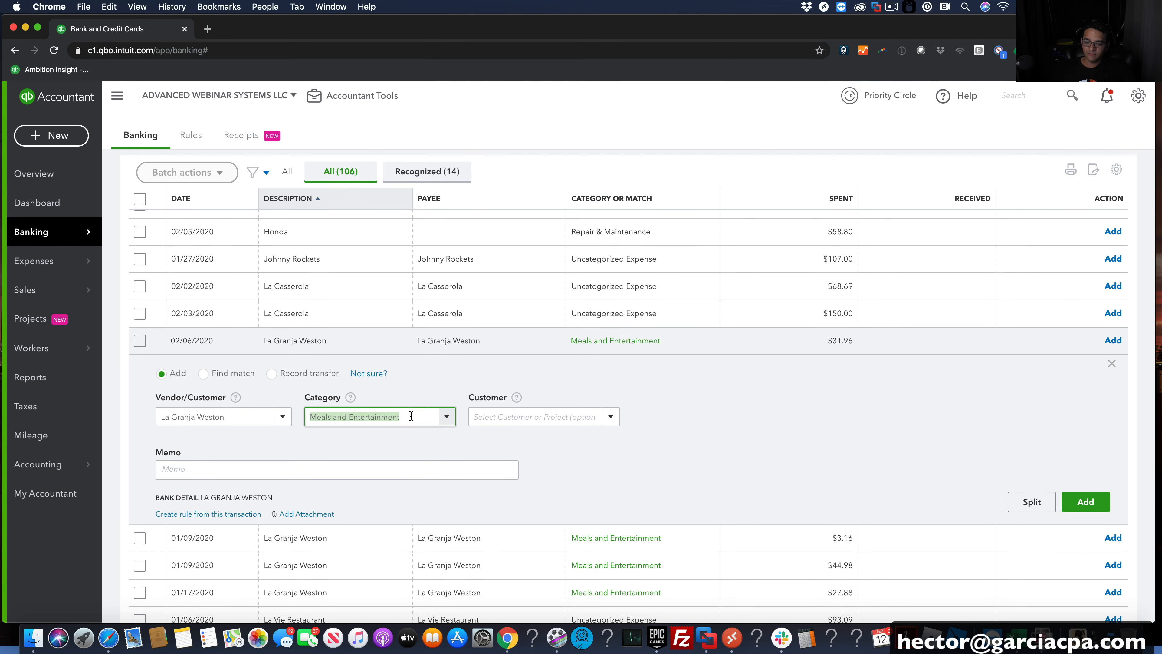
type("Owner's Personal Expenses")
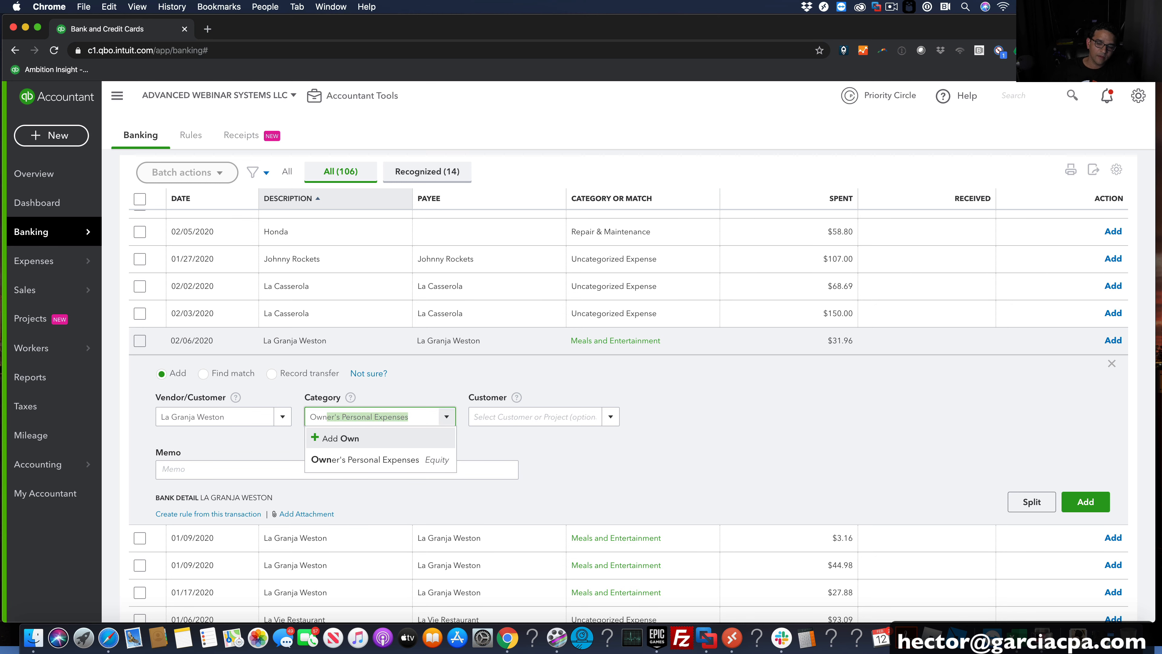
left_click(408, 459)
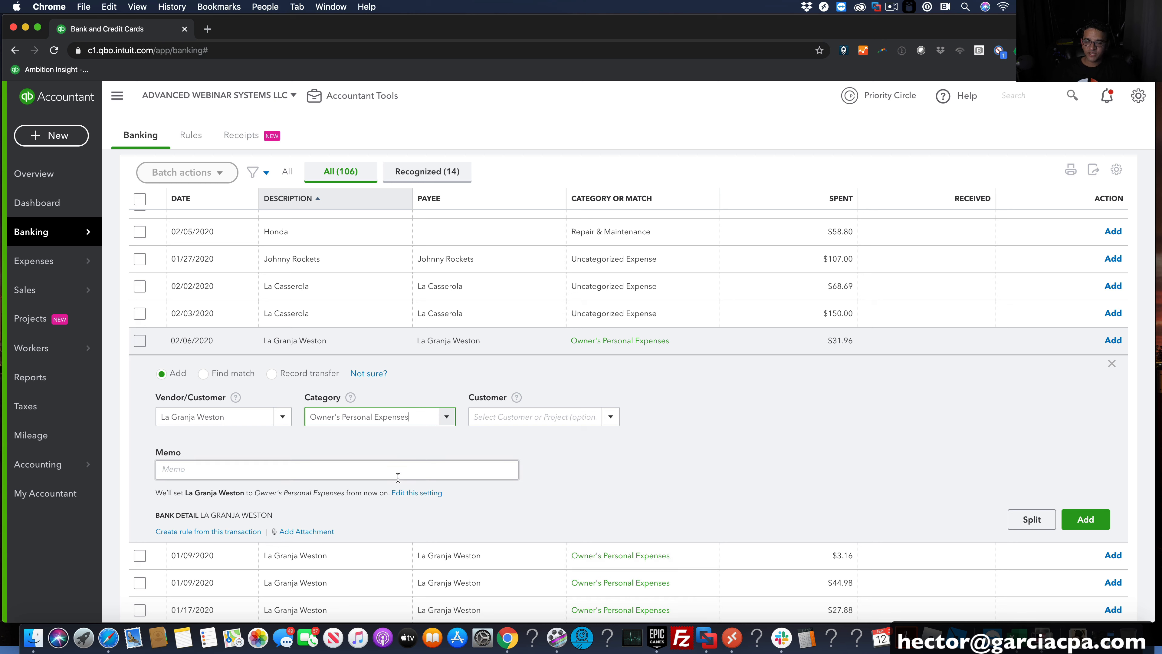
Edit the automatic category setting to leave La Granja Weston uncategorized, save it, and add the $31.96 transaction
left_click(417, 492)
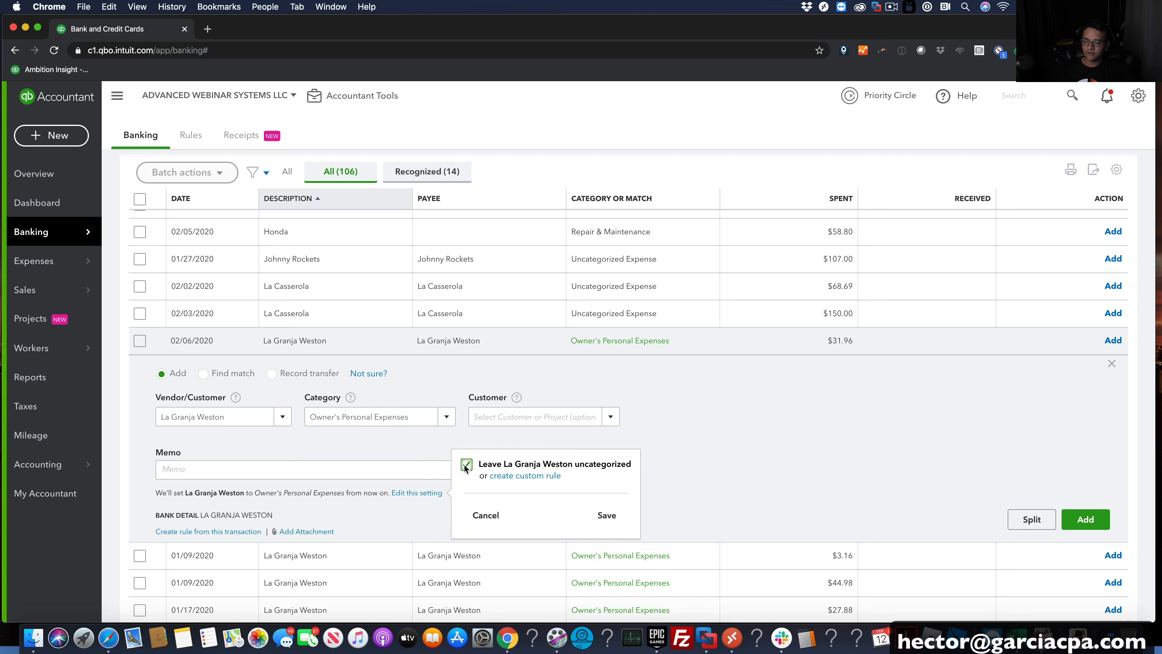
left_click(614, 516)
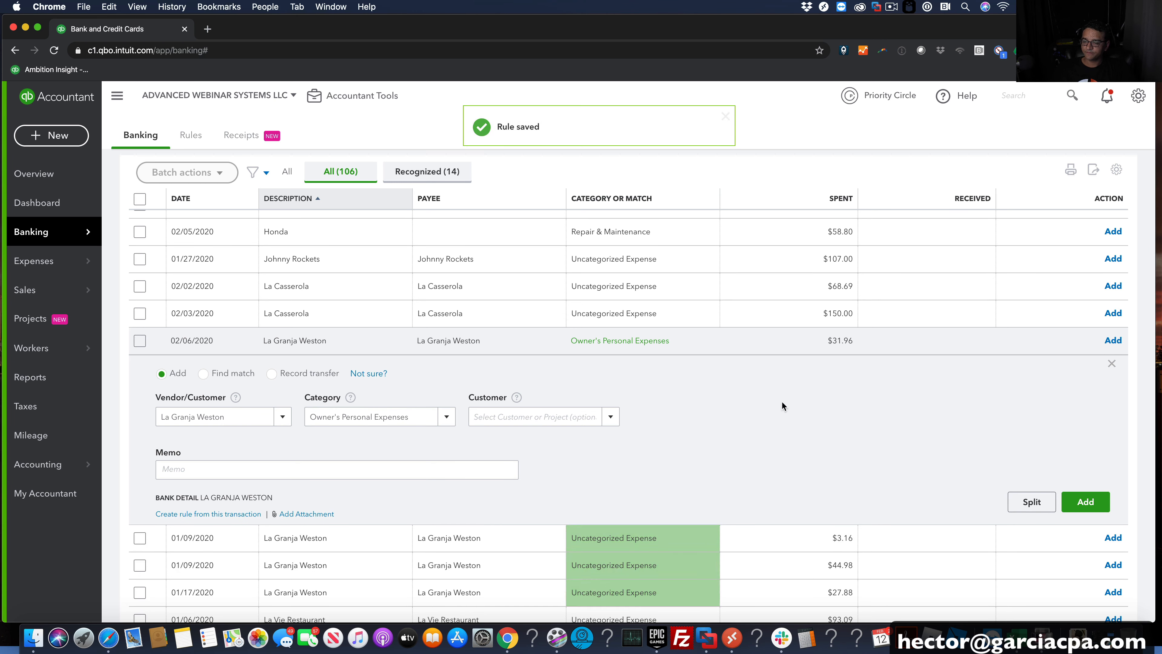
left_click(1083, 503)
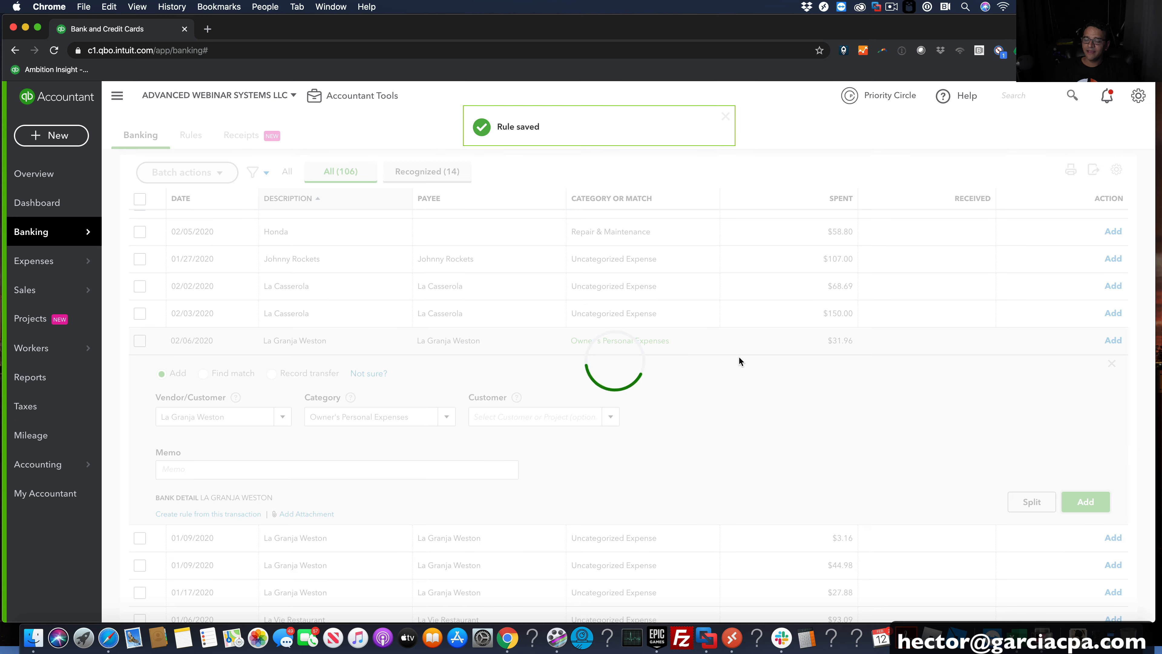
Sort the transactions by category or match and look through the list for automatically categorized entries
scroll(611, 365, "down", 1)
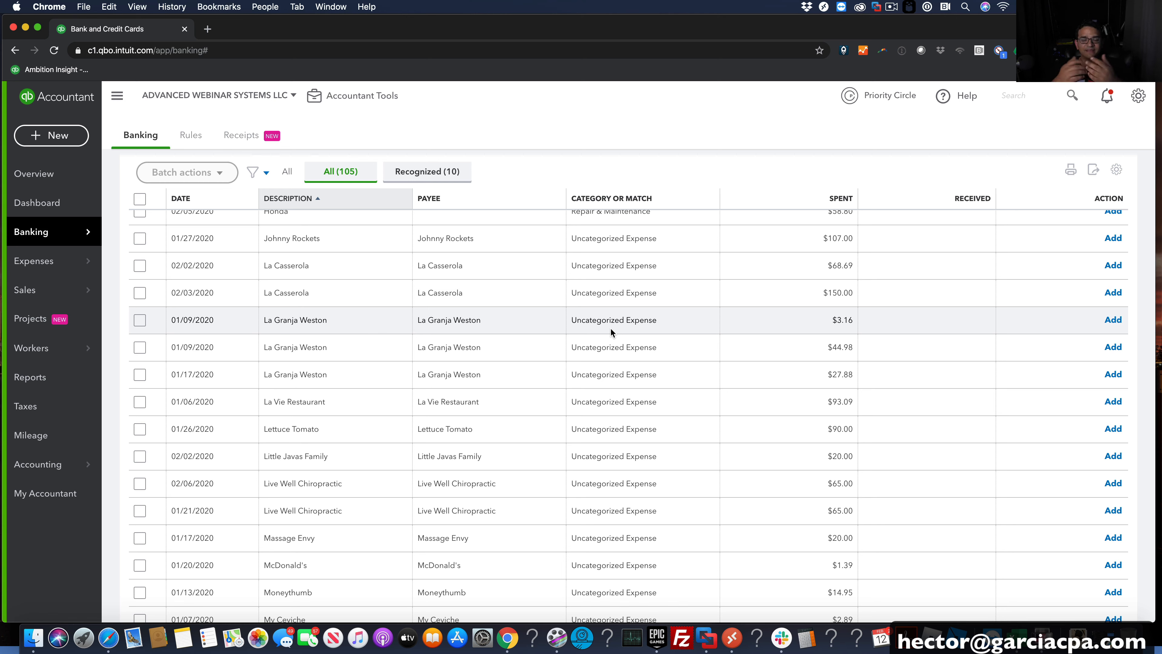
scroll(611, 329, "up", 10)
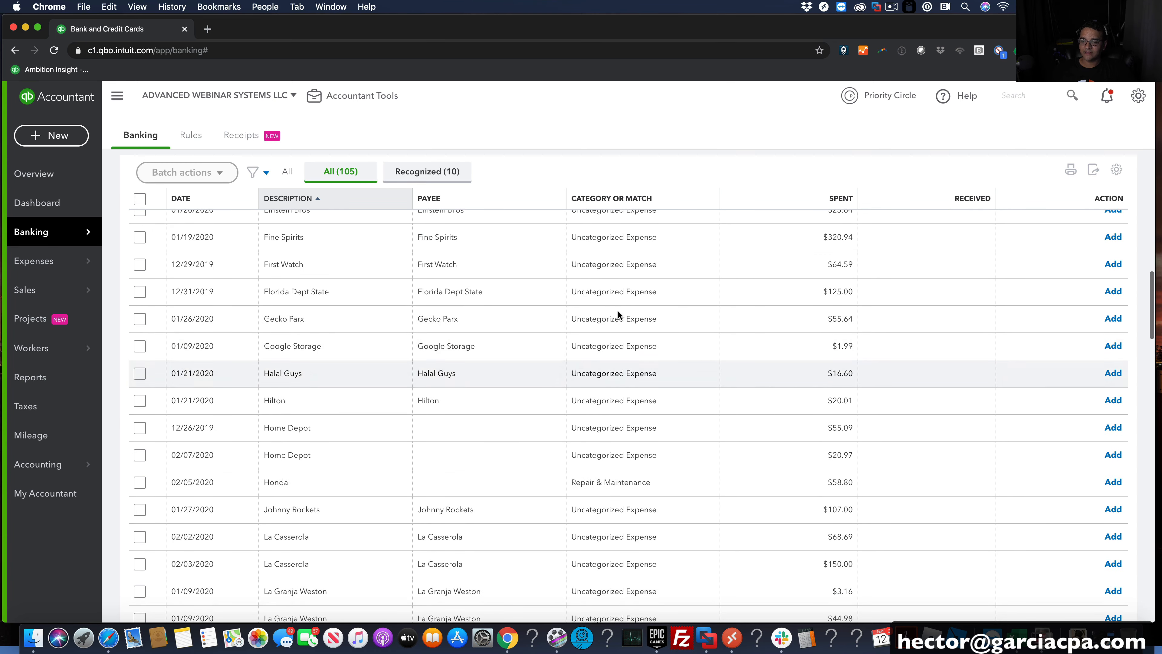
left_click(610, 200)
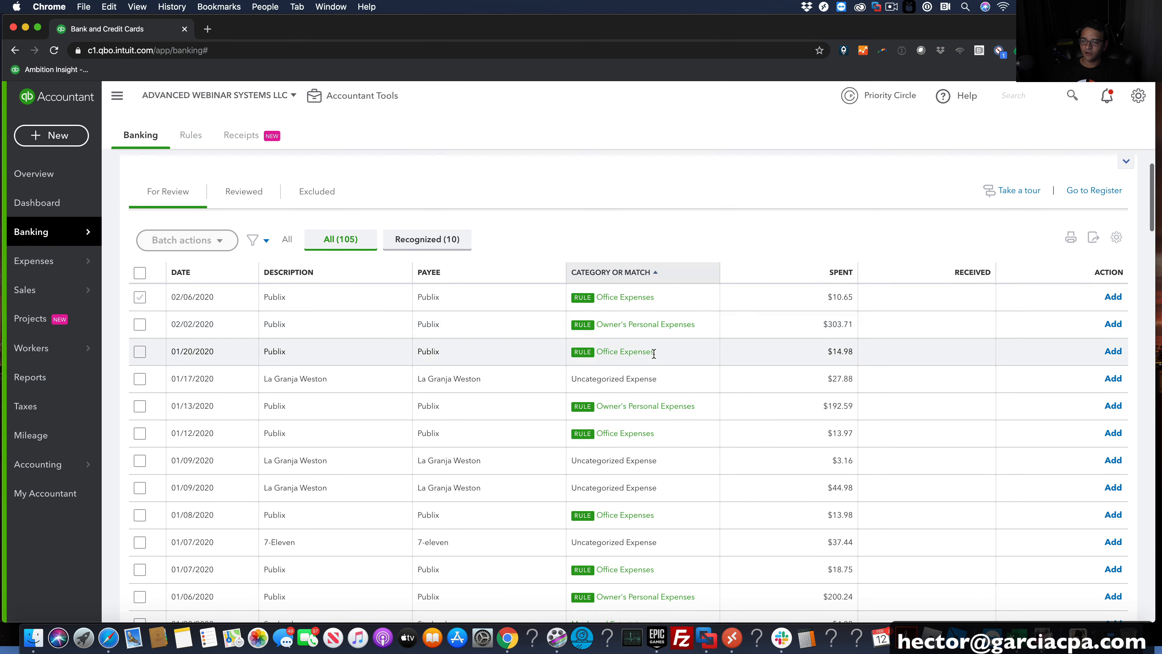
scroll(654, 351, "down", 3)
scroll(654, 351, "down", 20)
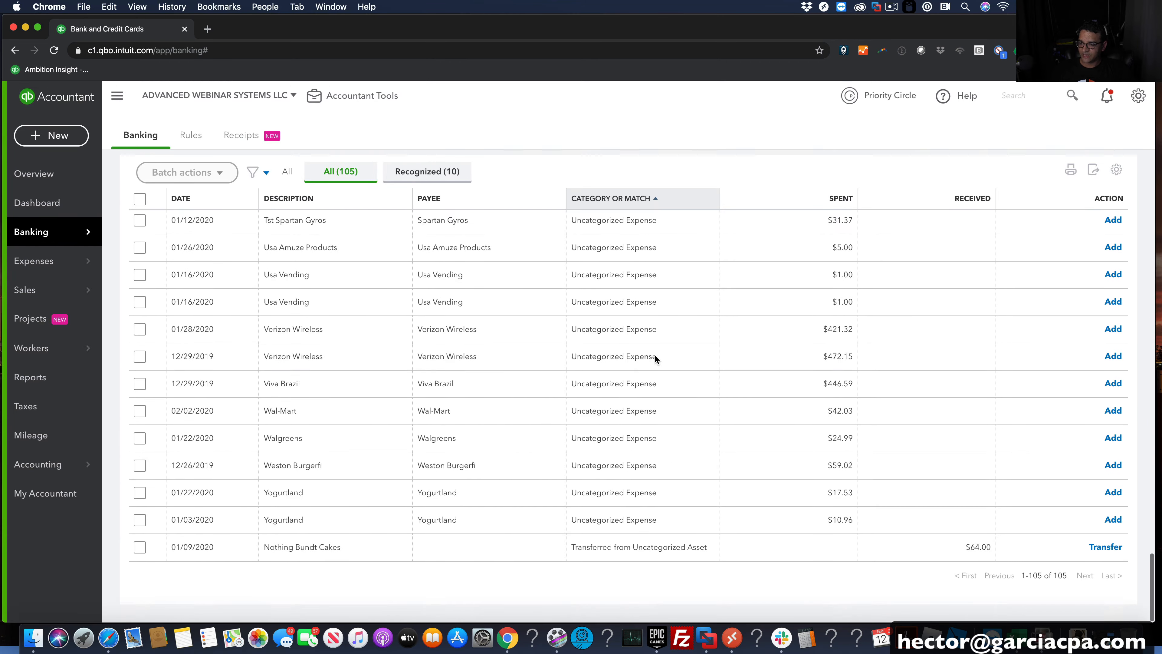
scroll(656, 348, "up", 20)
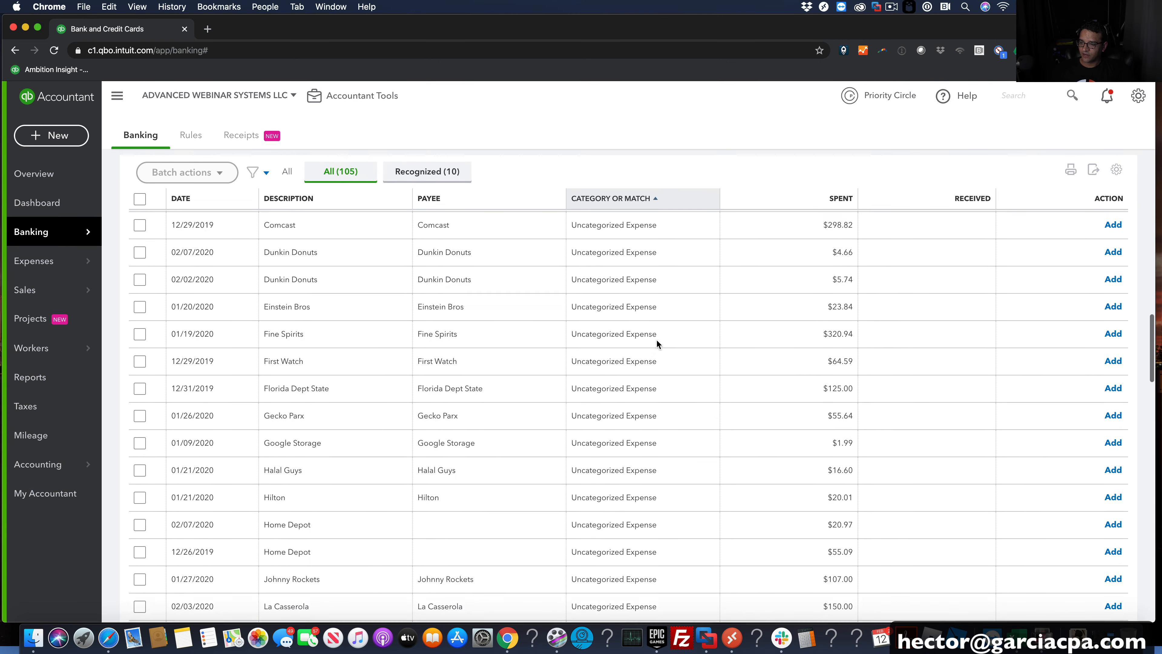
scroll(656, 338, "up", 5)
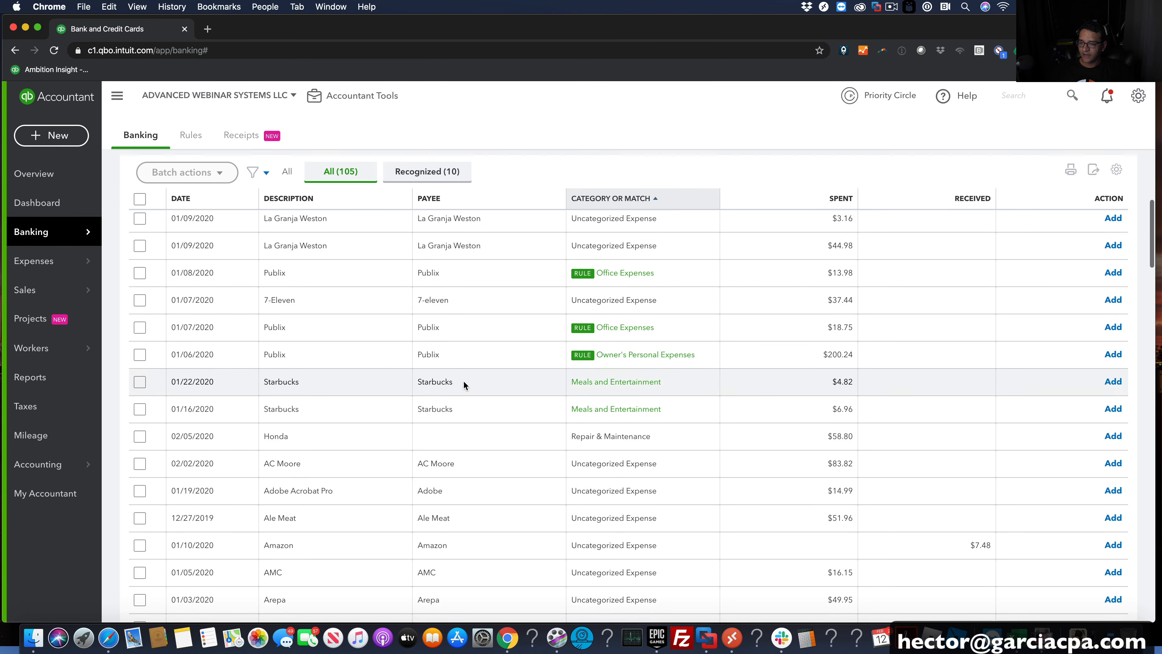
Batch-modify the two Starbucks transactions to the category Uncategorized Expense, applying it without adding them
left_click(145, 384)
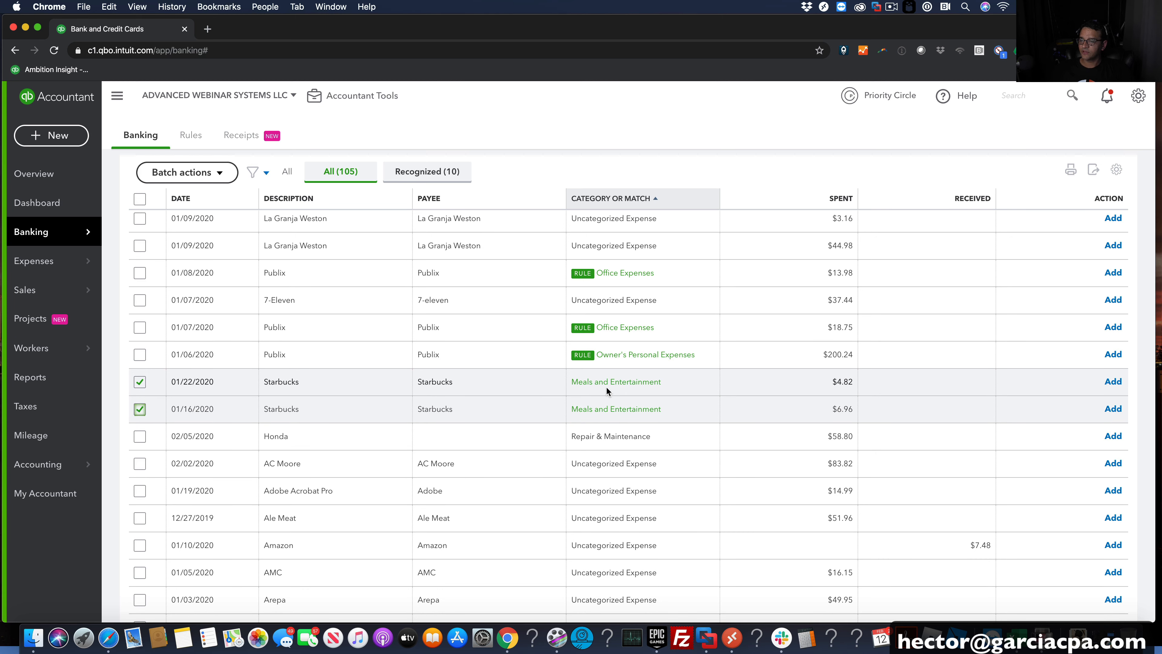
scroll(609, 386, "up", 4)
left_click(185, 172)
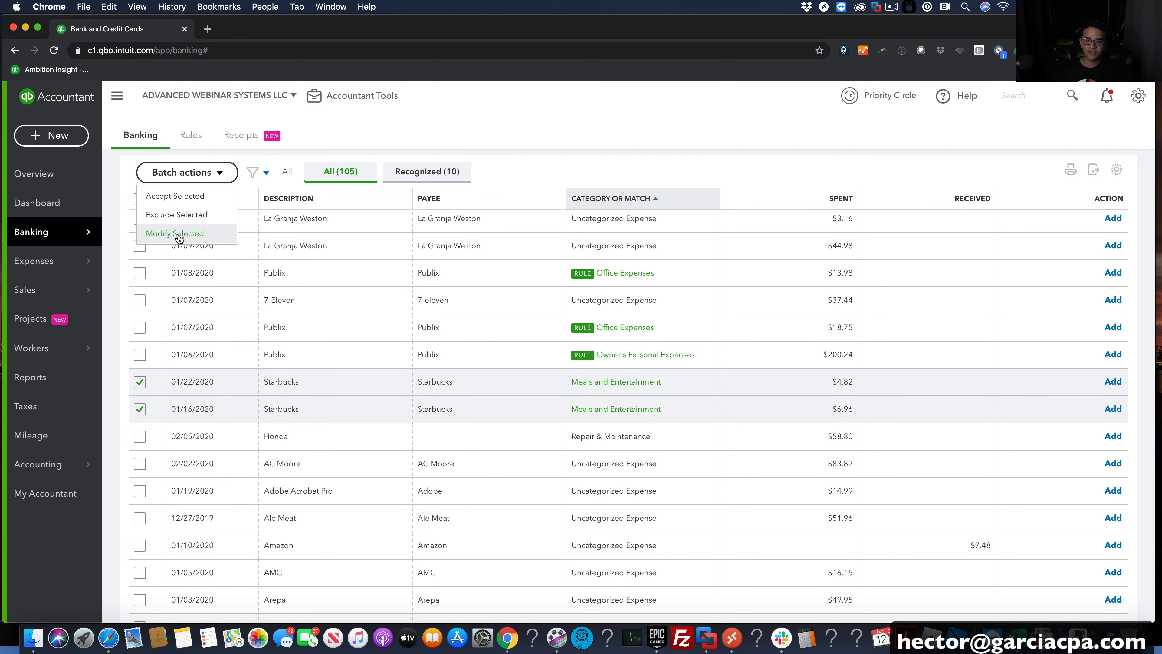
left_click(169, 234)
left_click(617, 310)
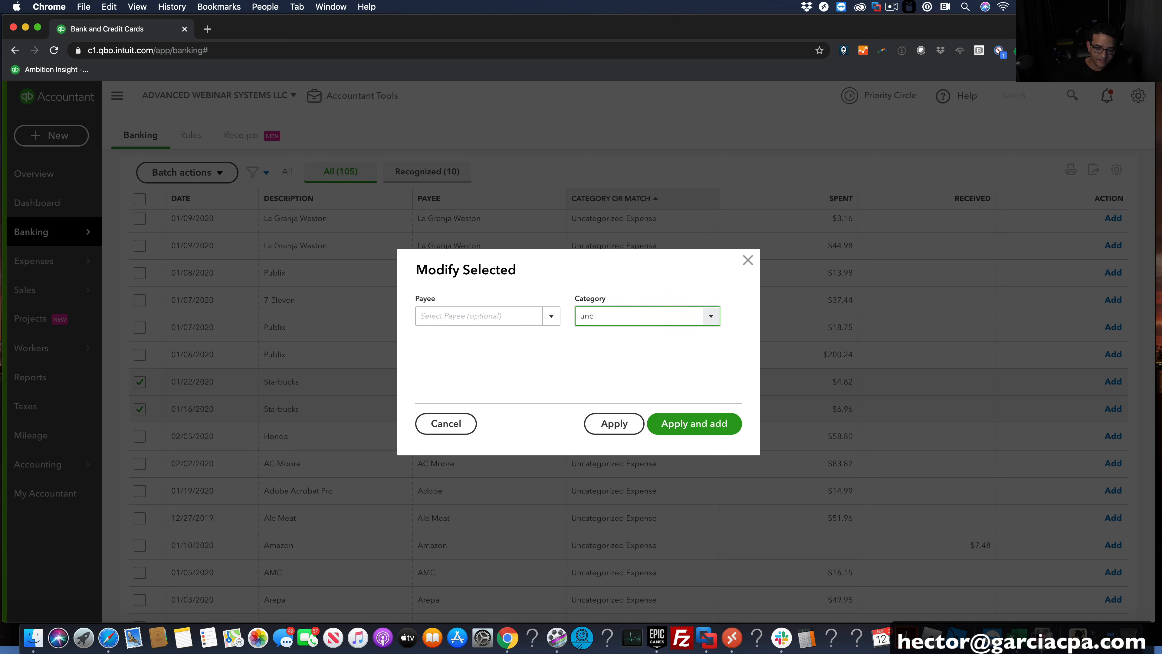
type("unc")
left_click(634, 364)
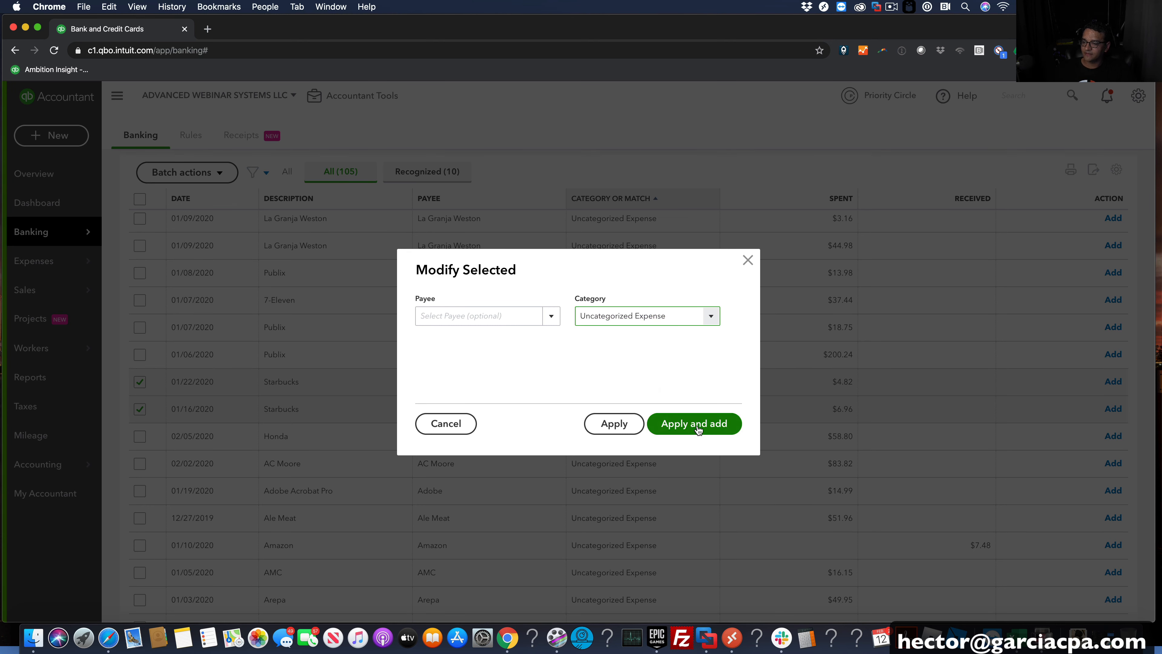
left_click(624, 426)
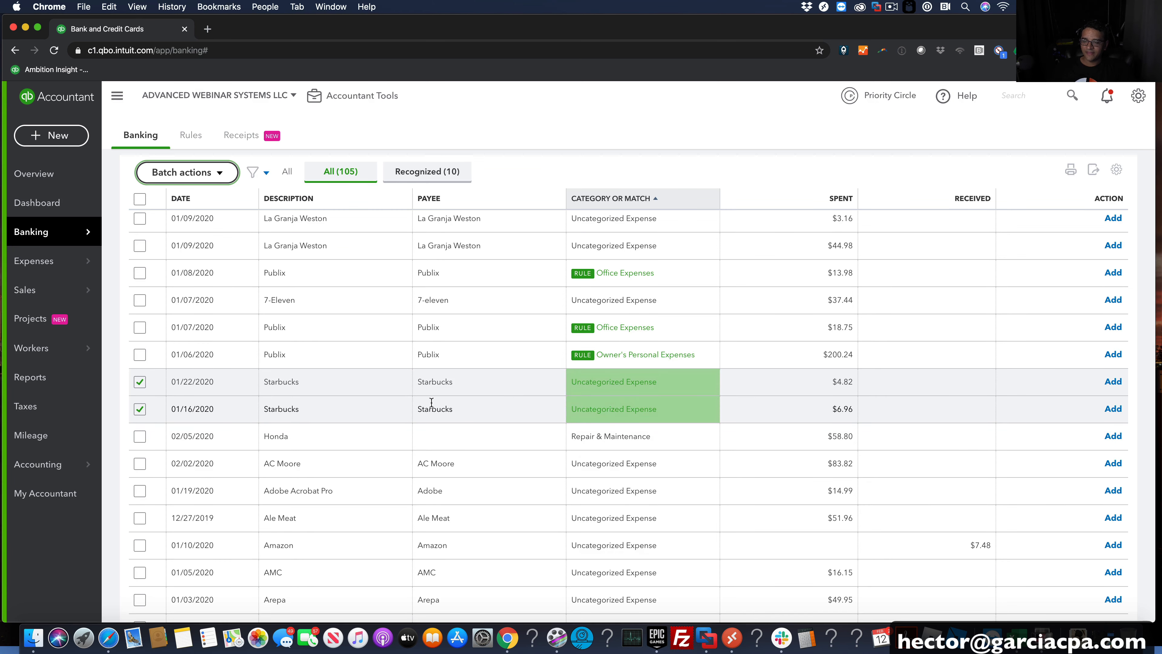
left_click(476, 435)
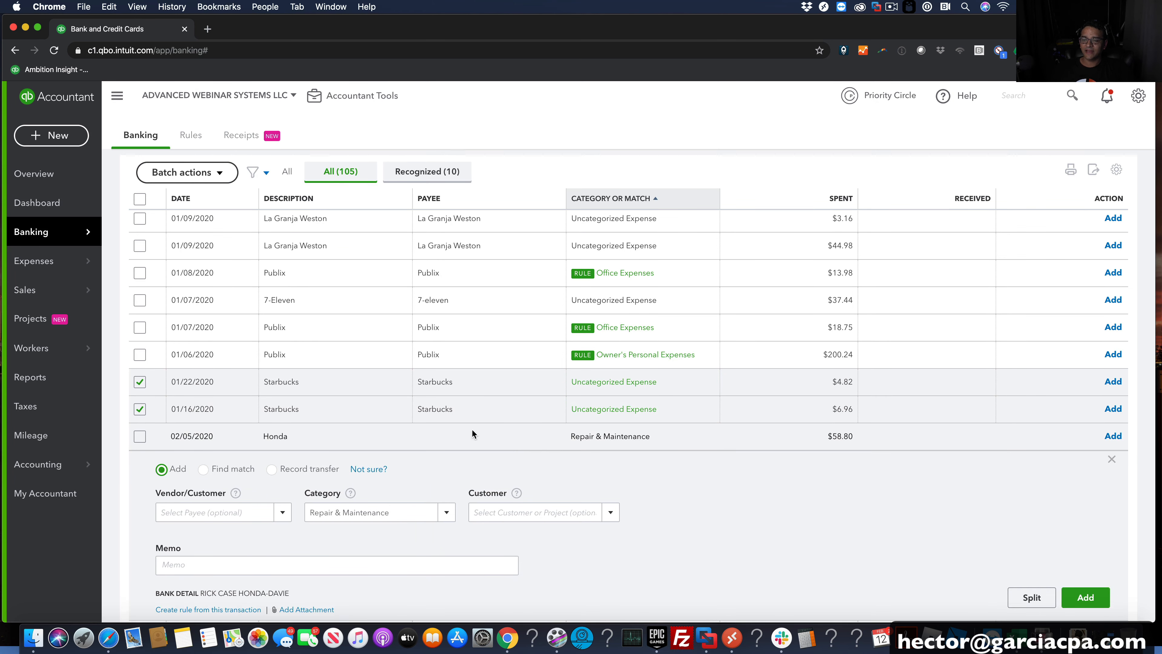
left_click(1112, 460)
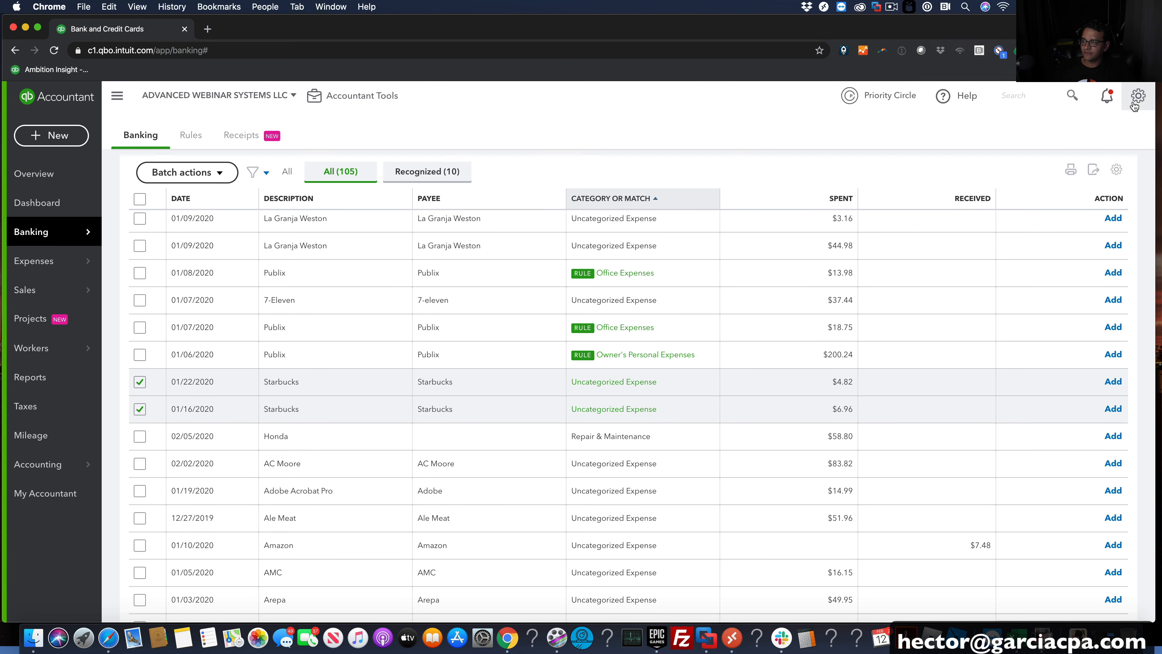
Turn on Show bank details in the transaction table settings and close the settings
left_click(1117, 171)
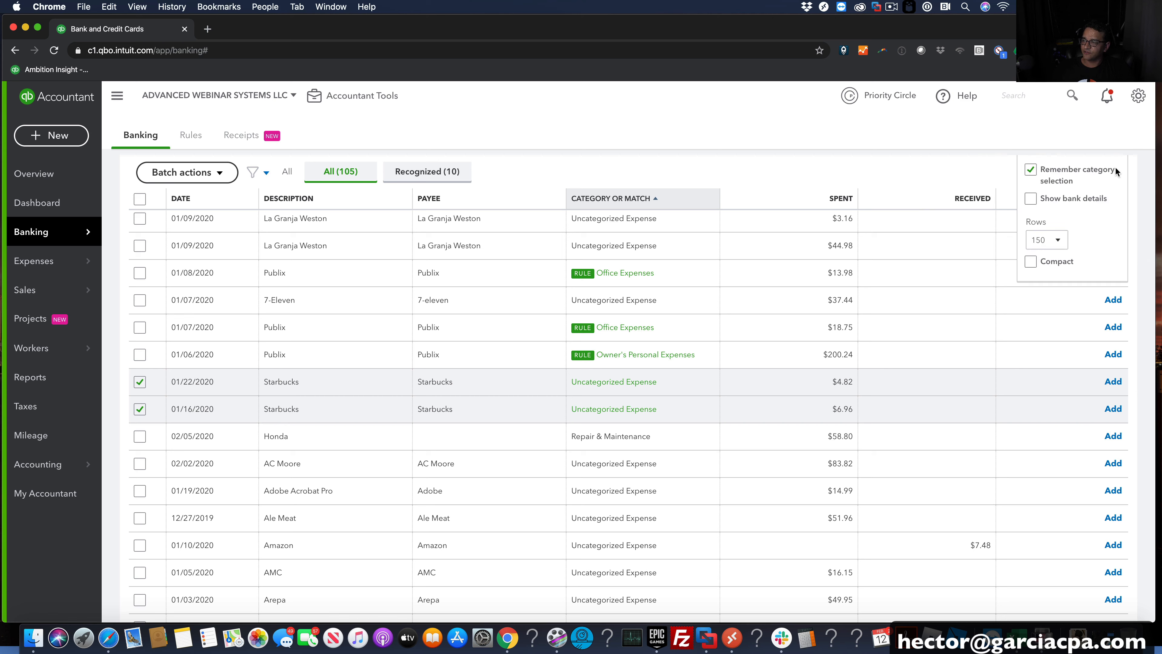
left_click(1031, 198)
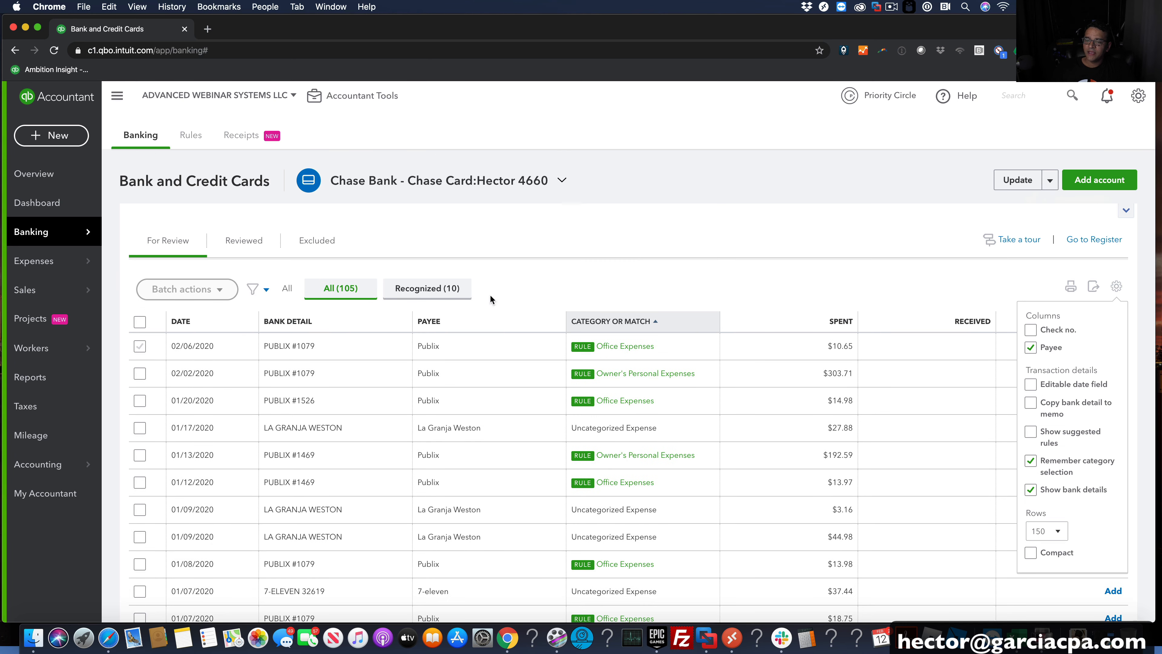
left_click(609, 246)
Inspect the bank detail of the Starbucks transaction of 01/22/2020 for $4.82 and collapse it again
scroll(607, 245, "down", 5)
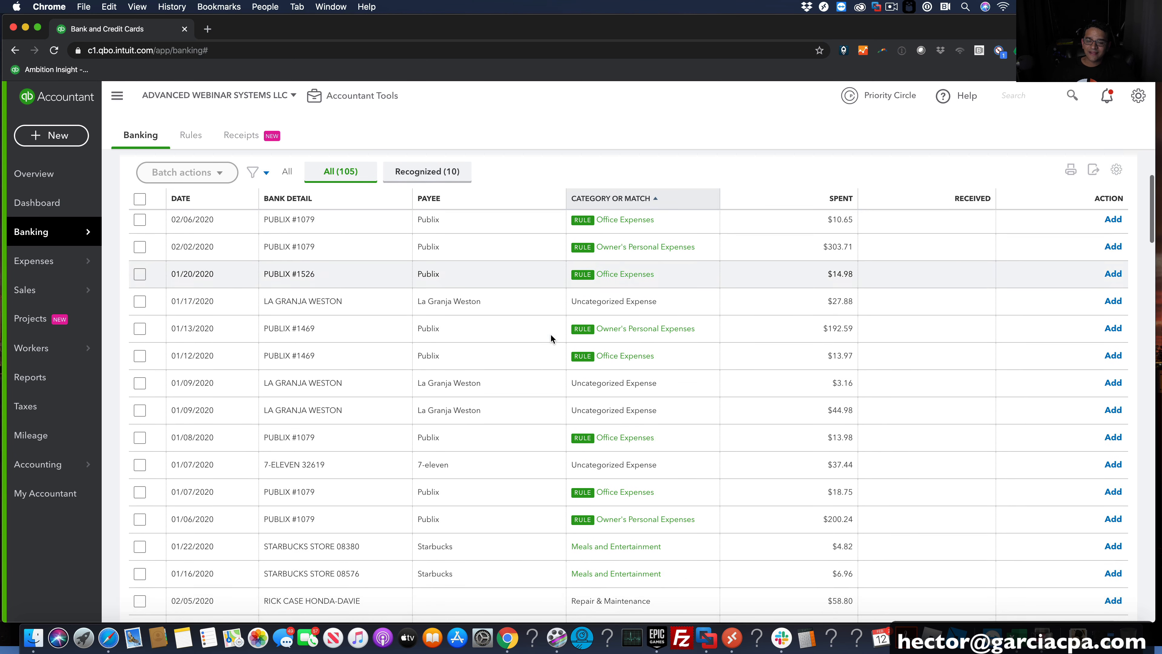
scroll(545, 329, "down", 5)
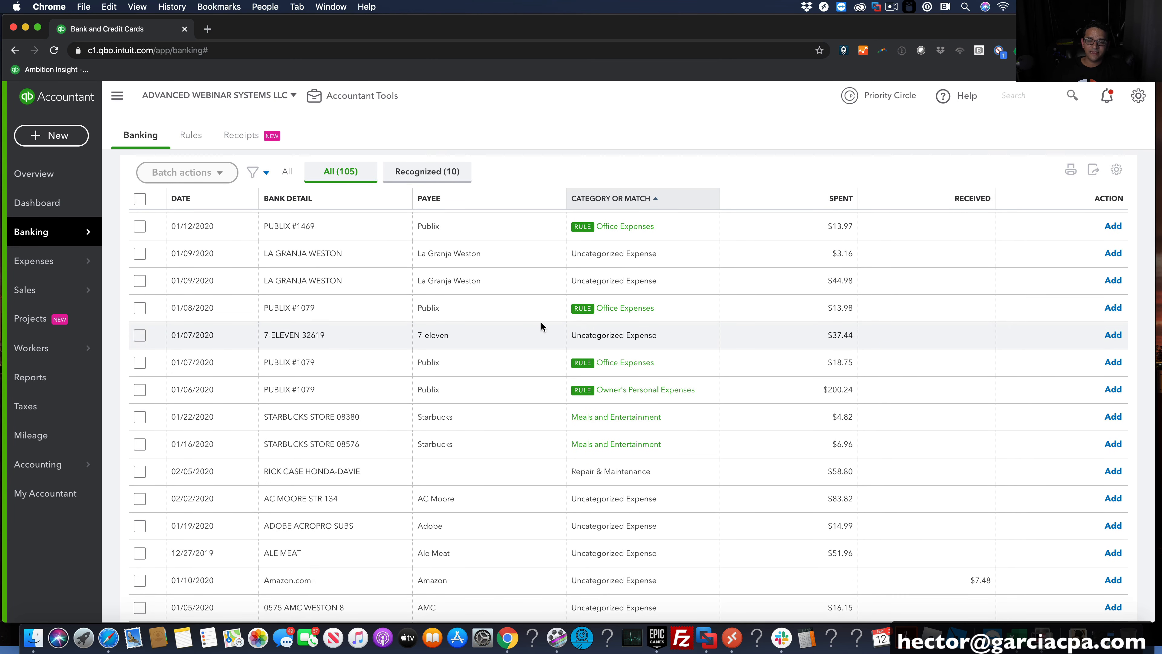
left_click_drag(266, 416, 378, 415)
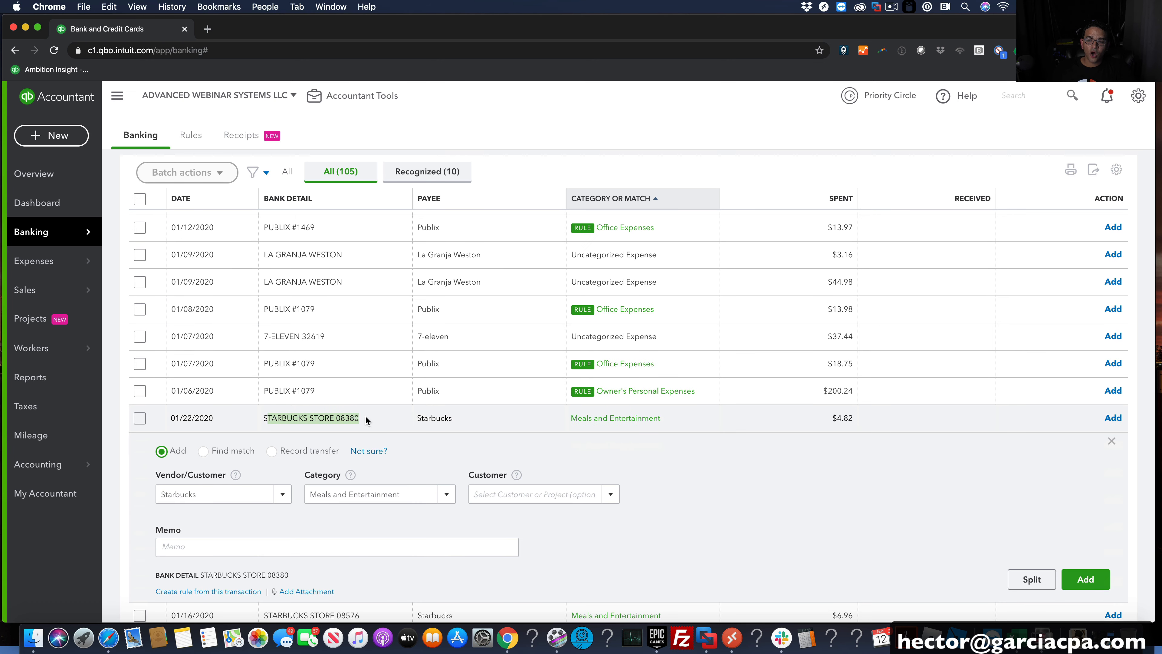
left_click(362, 415)
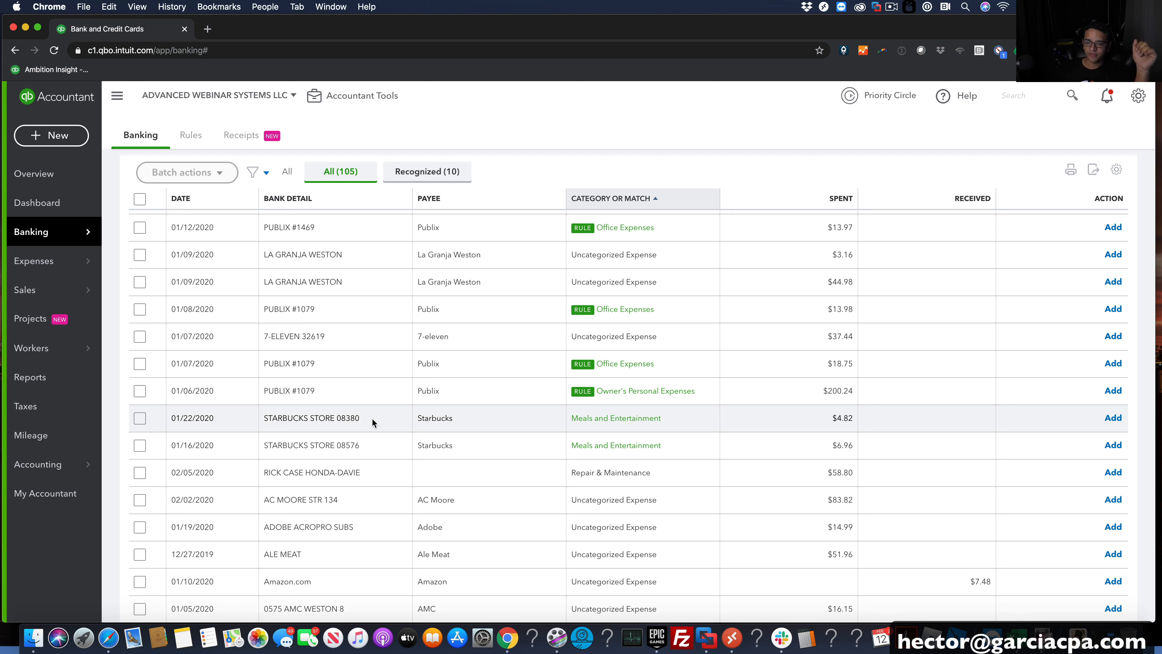
Sort the transactions by bank detail and examine the store numbers in the bank descriptions down the list
left_click(299, 199)
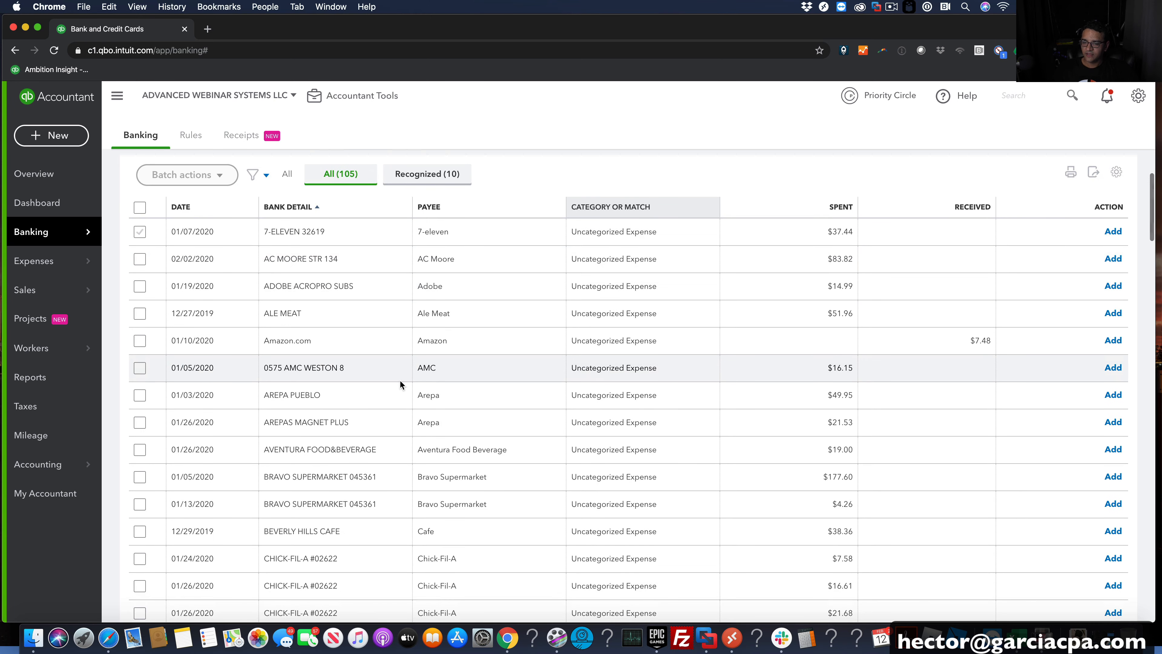
scroll(400, 379, "down", 5)
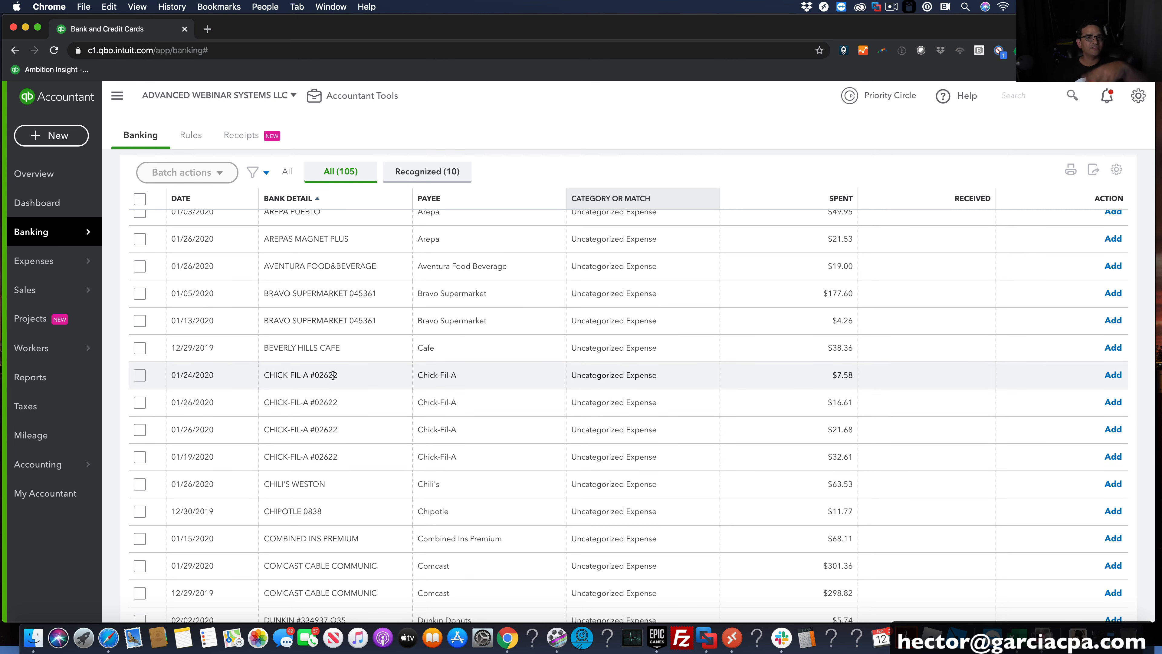
scroll(348, 431, "down", 3)
scroll(358, 444, "down", 7)
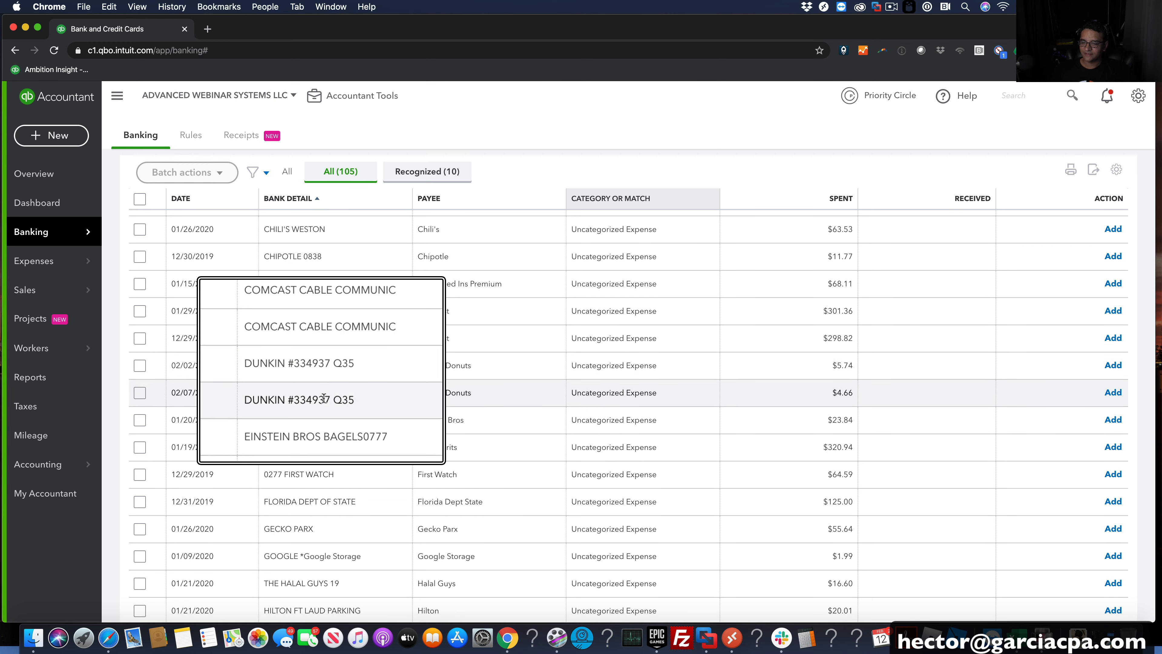
scroll(366, 475, "down", 10)
scroll(365, 476, "down", 18)
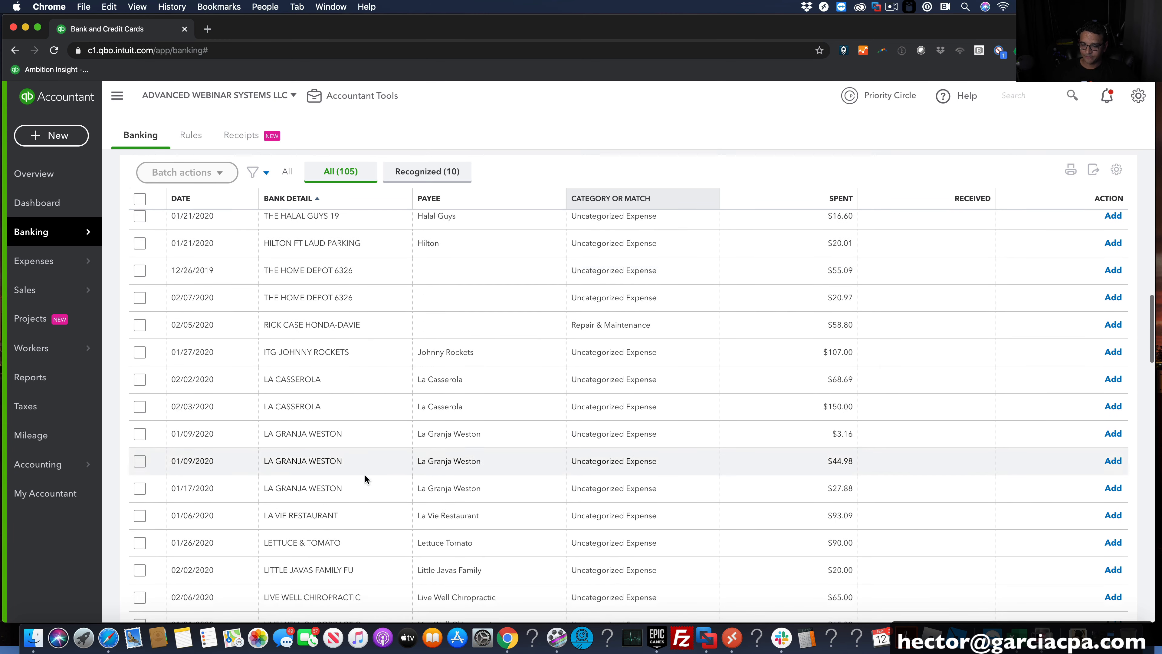
scroll(376, 467, "down", 8)
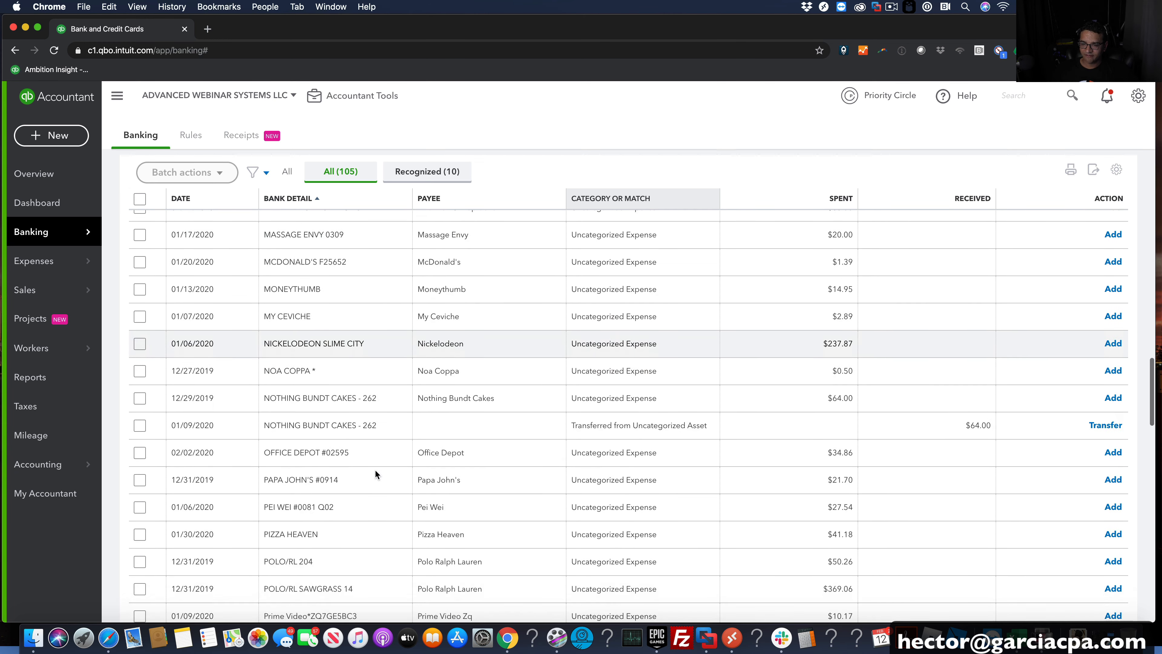
scroll(386, 465, "down", 10)
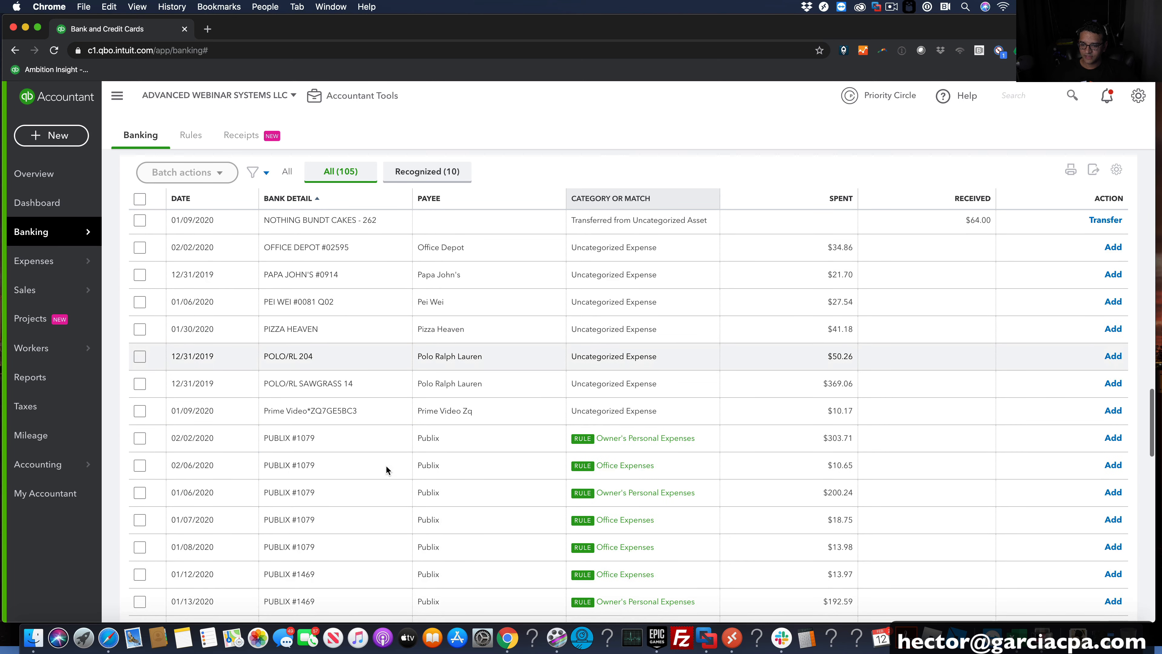
Compare the store numbers in the Publix bank details, opening and collapsing the transaction of 01/08/2020 for $13.98
scroll(306, 411, "up", 3)
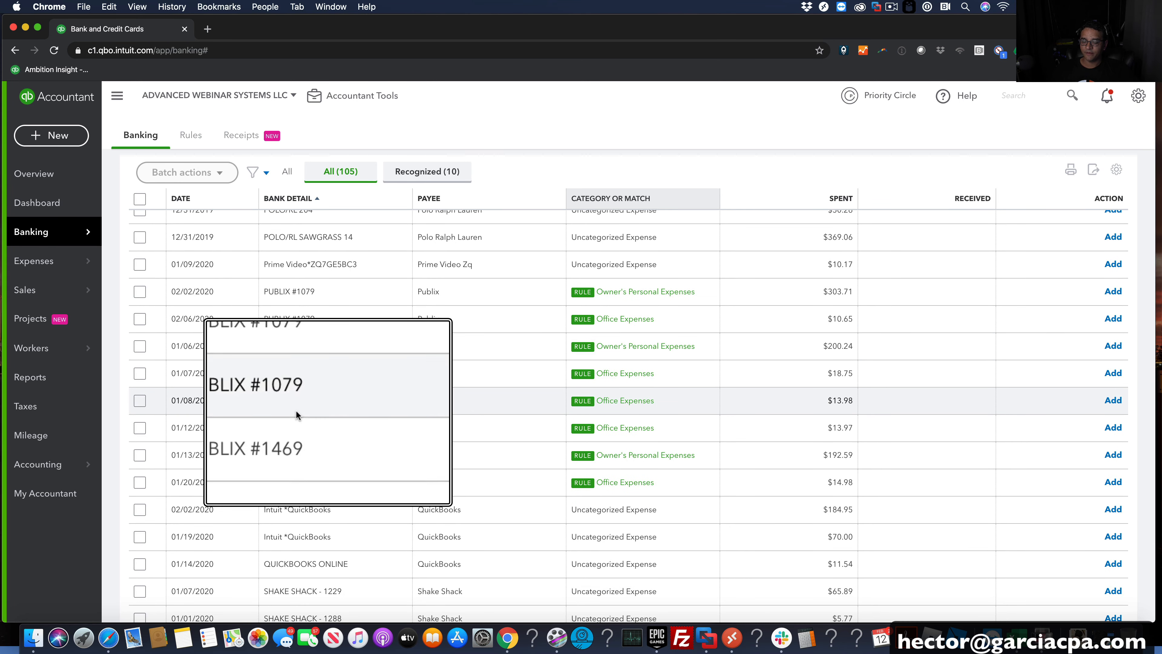
scroll(298, 409, "down", 5)
double_click(306, 401)
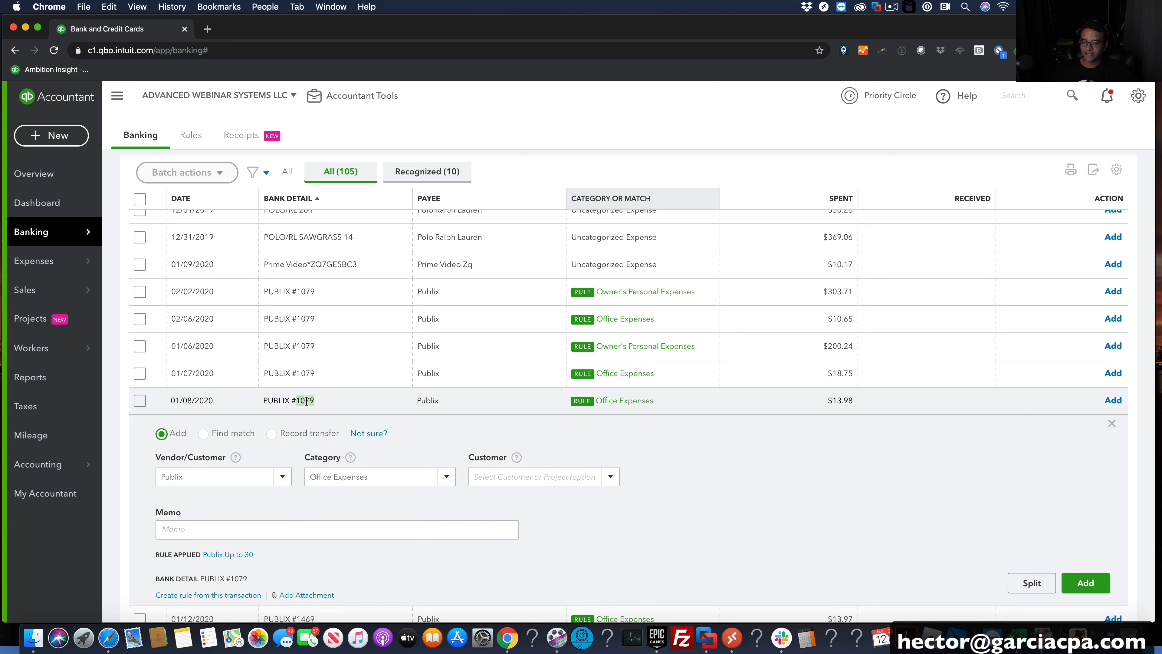
left_click(321, 401)
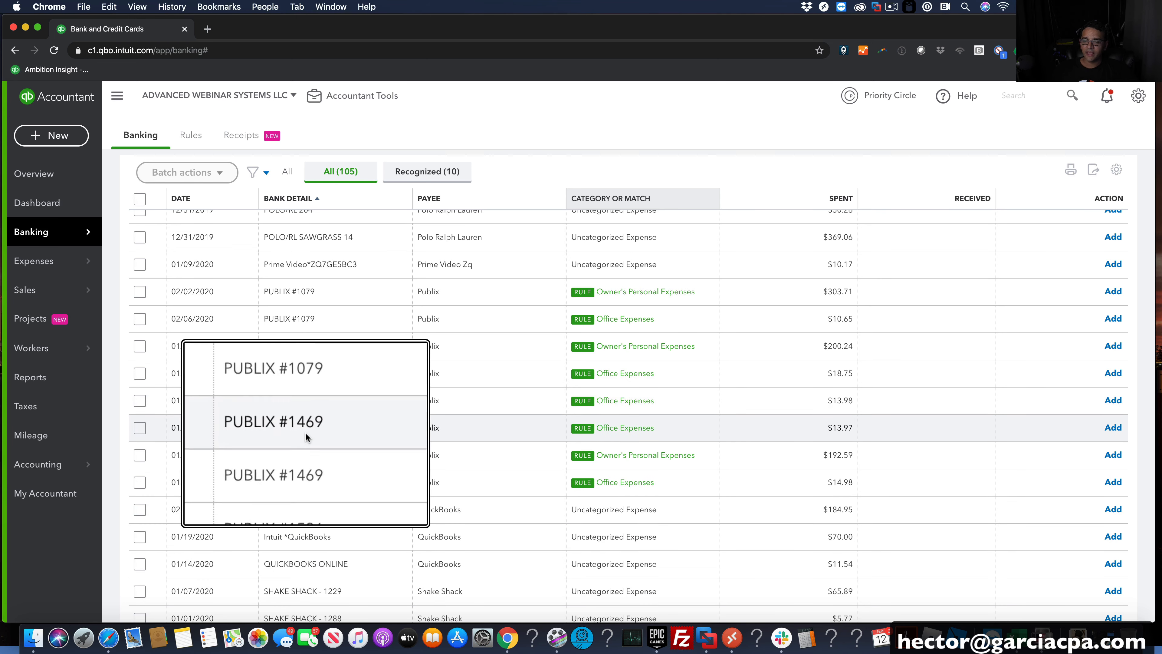
scroll(305, 432, "down", 3)
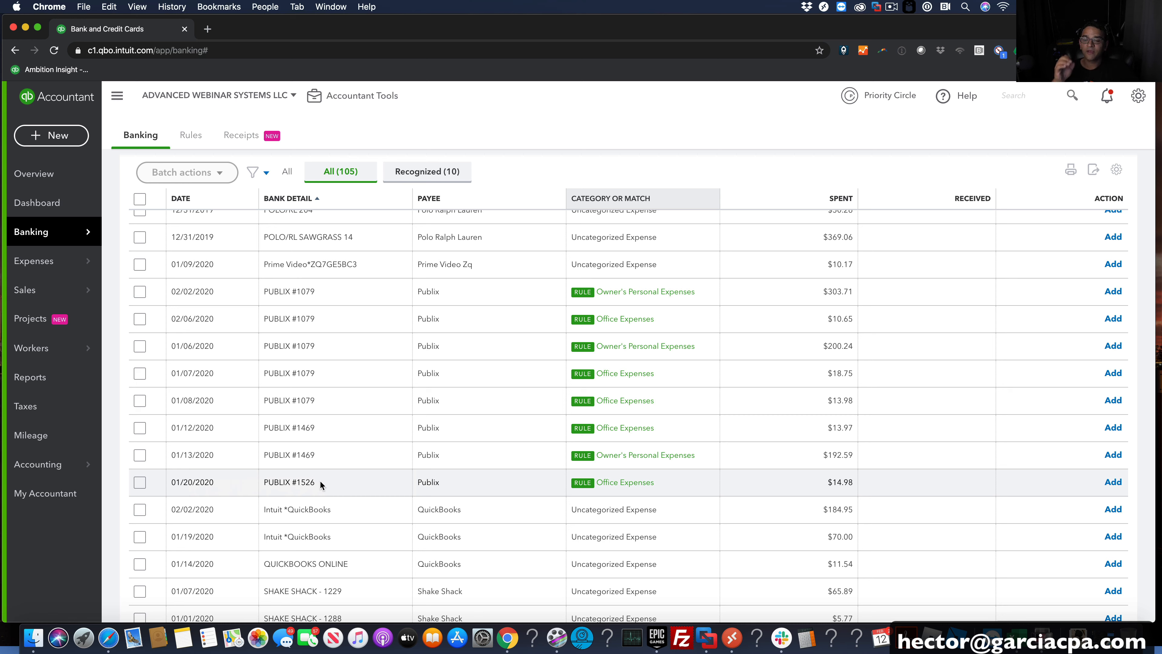
Compare the store numbers in the Shake Shack bank details, opening and collapsing the transaction of 01/01/2020 for $5.77
scroll(320, 484, "down", 3)
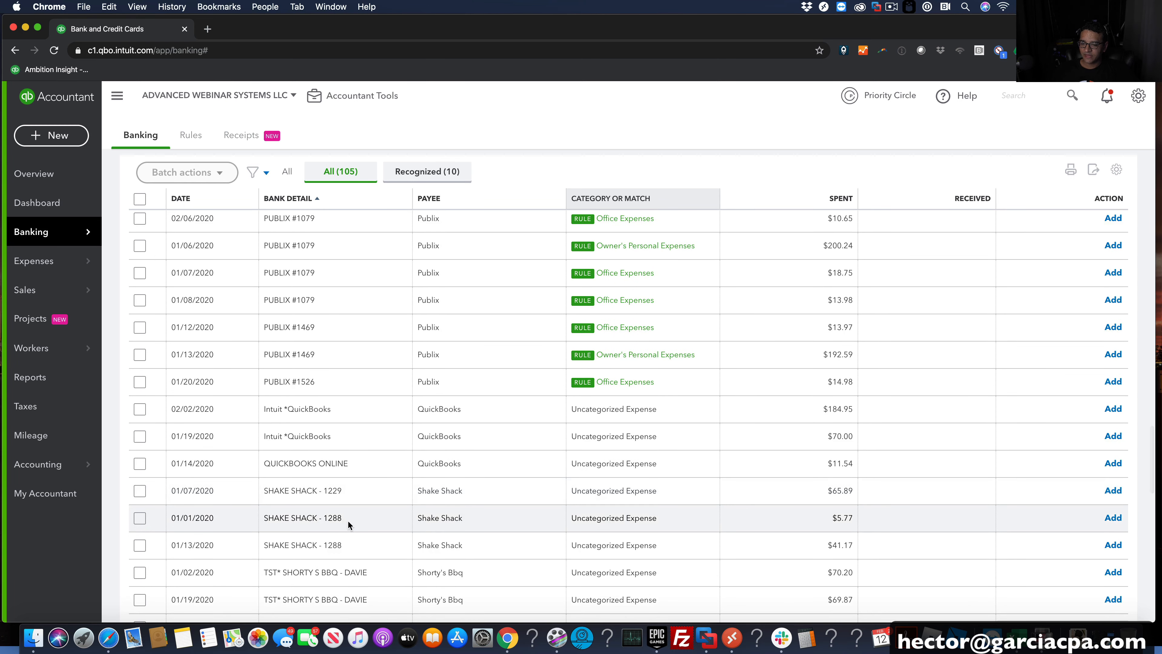
scroll(348, 520, "down", 1)
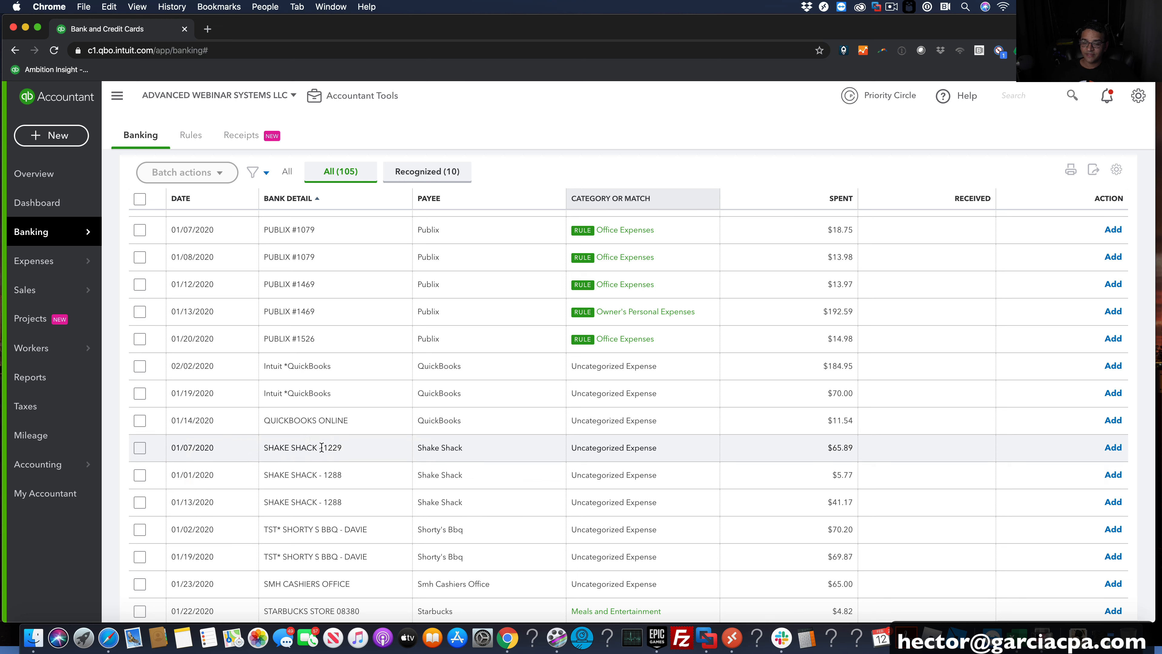
left_click(338, 475)
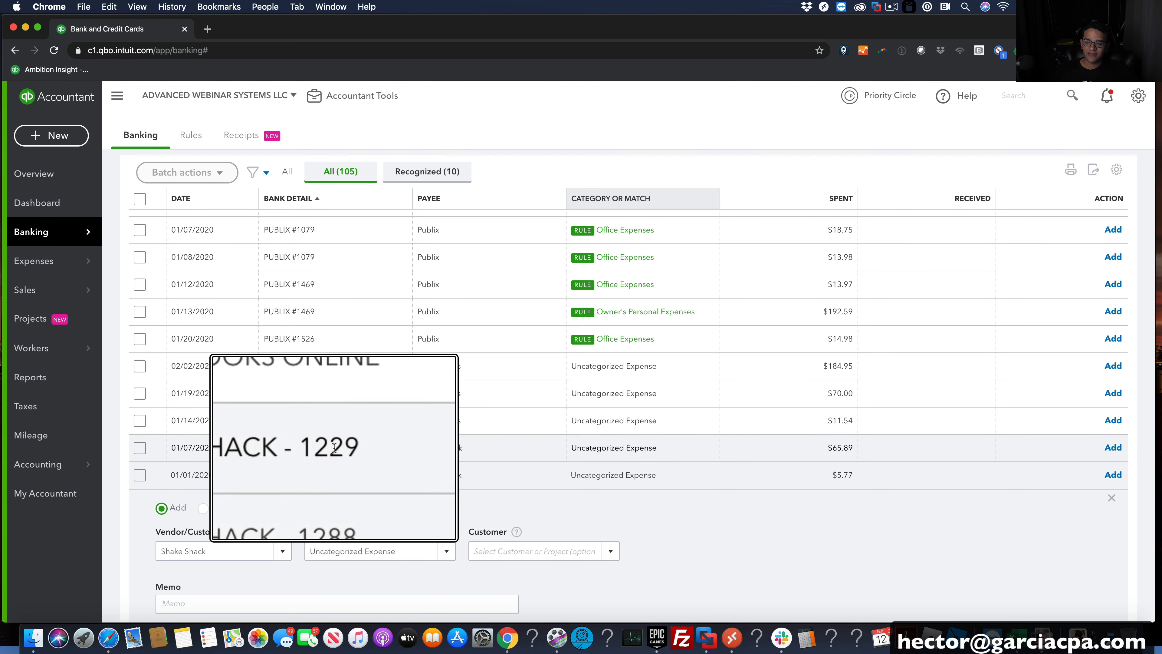
scroll(334, 447, "up", 3)
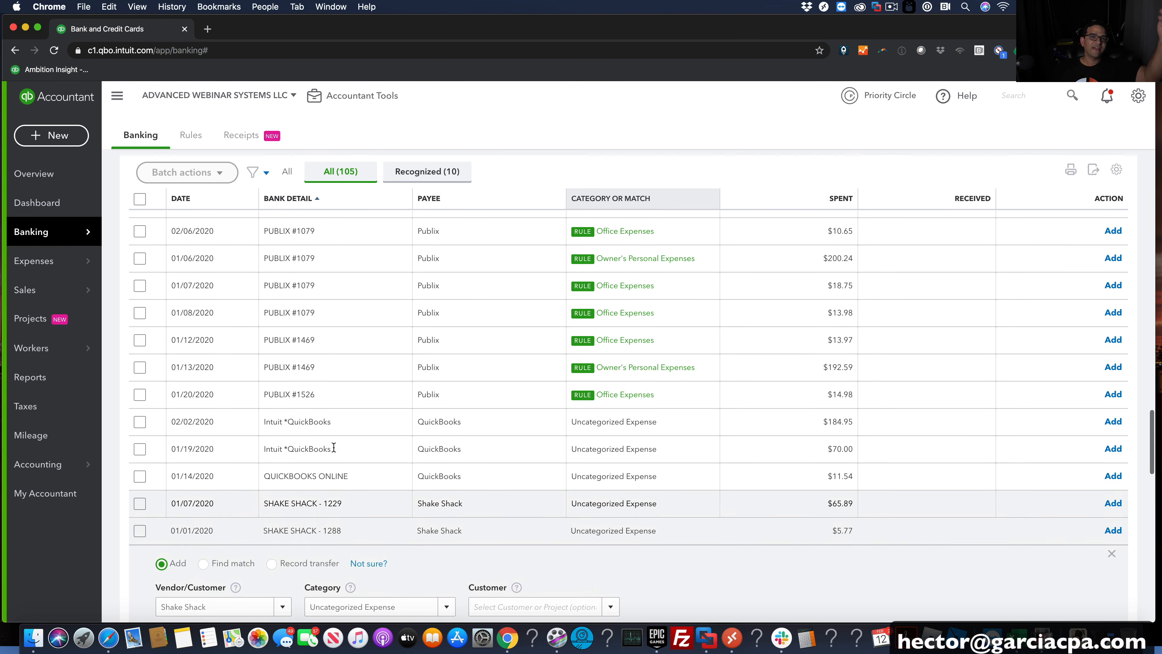
scroll(335, 448, "down", 3)
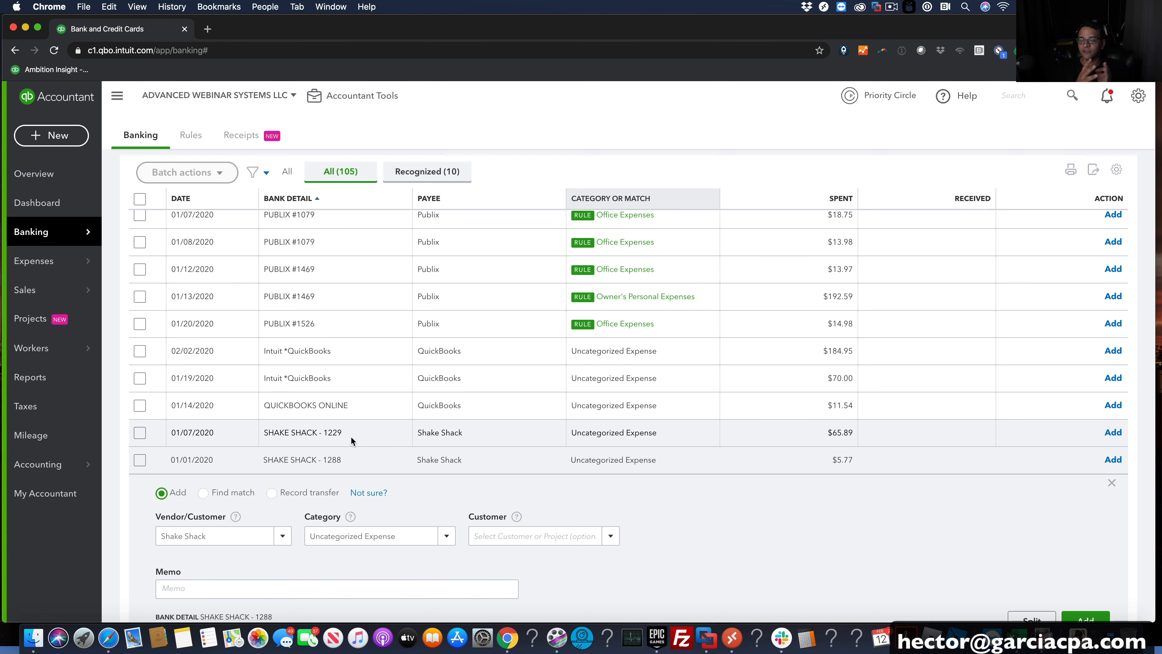
left_click(1112, 482)
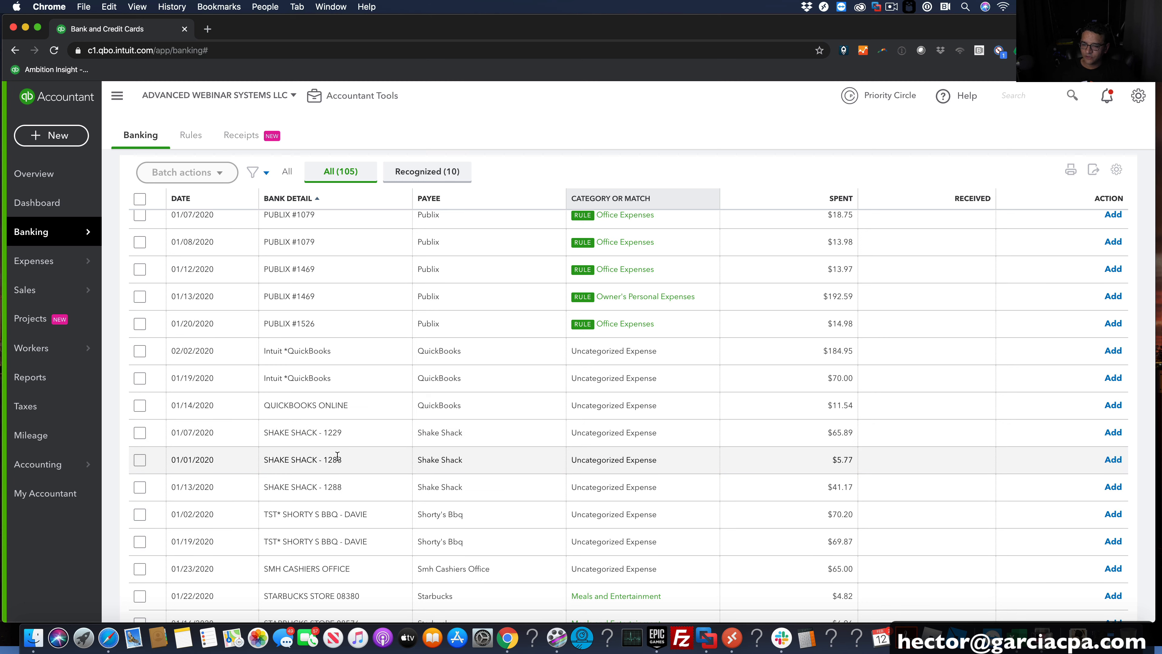
Start a new money-out bank rule named Shake Shake Personal with the conditions Description contains "Shake Shack" and Description contains "1229"
left_click(191, 139)
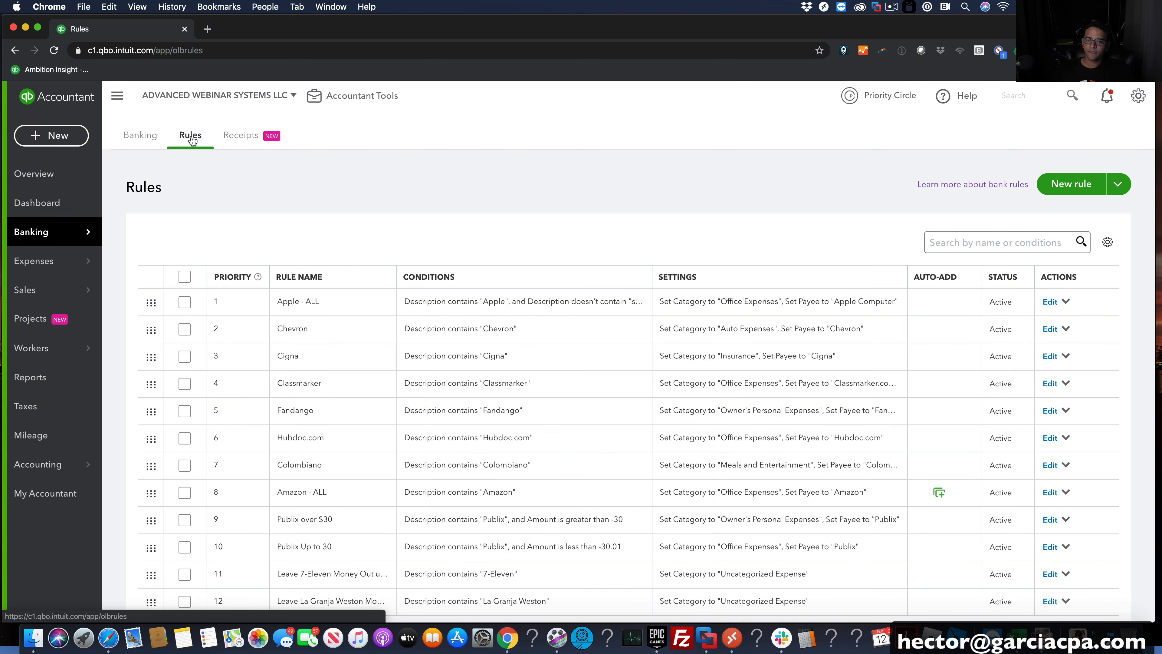
left_click(1067, 183)
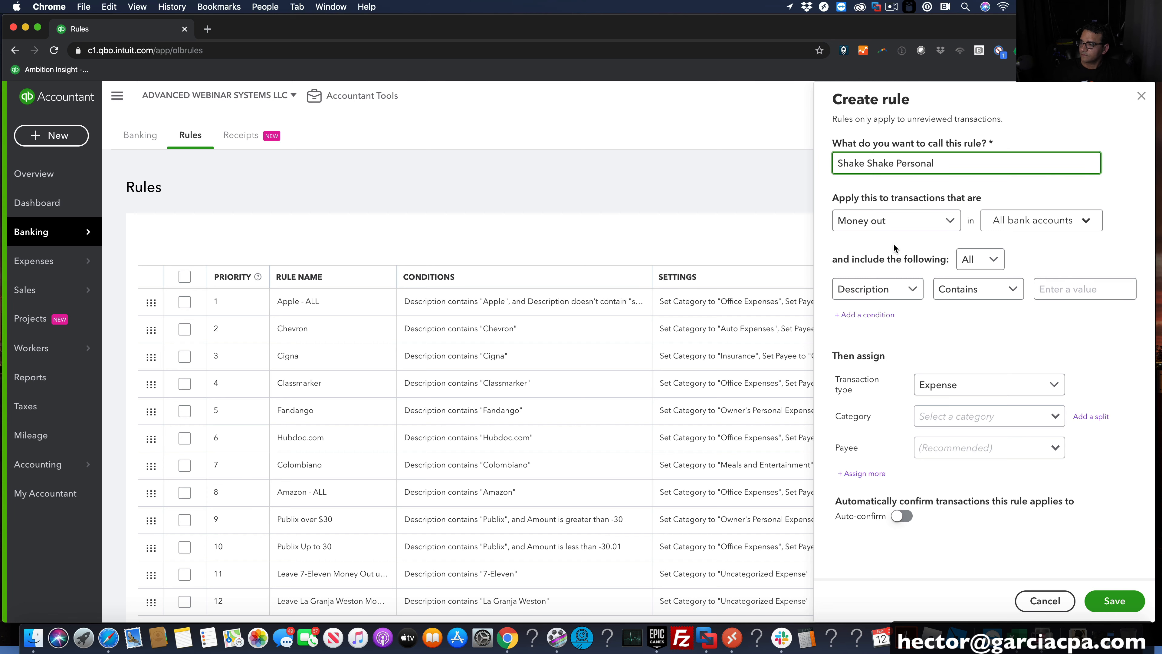
left_click(1065, 289)
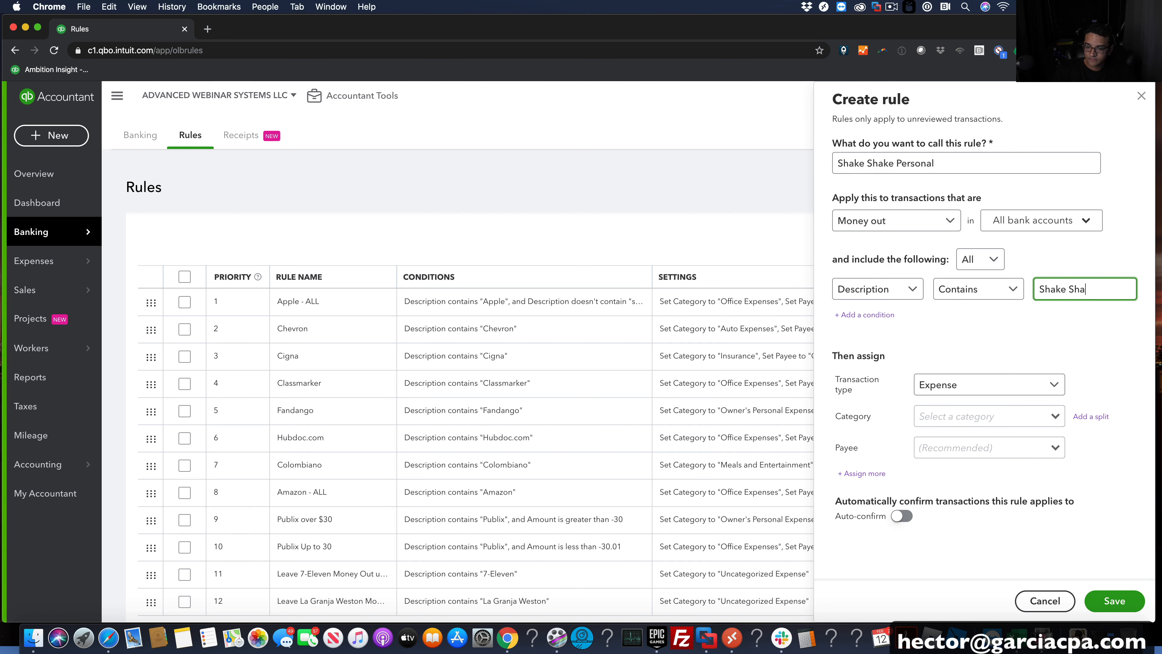
left_click(883, 315)
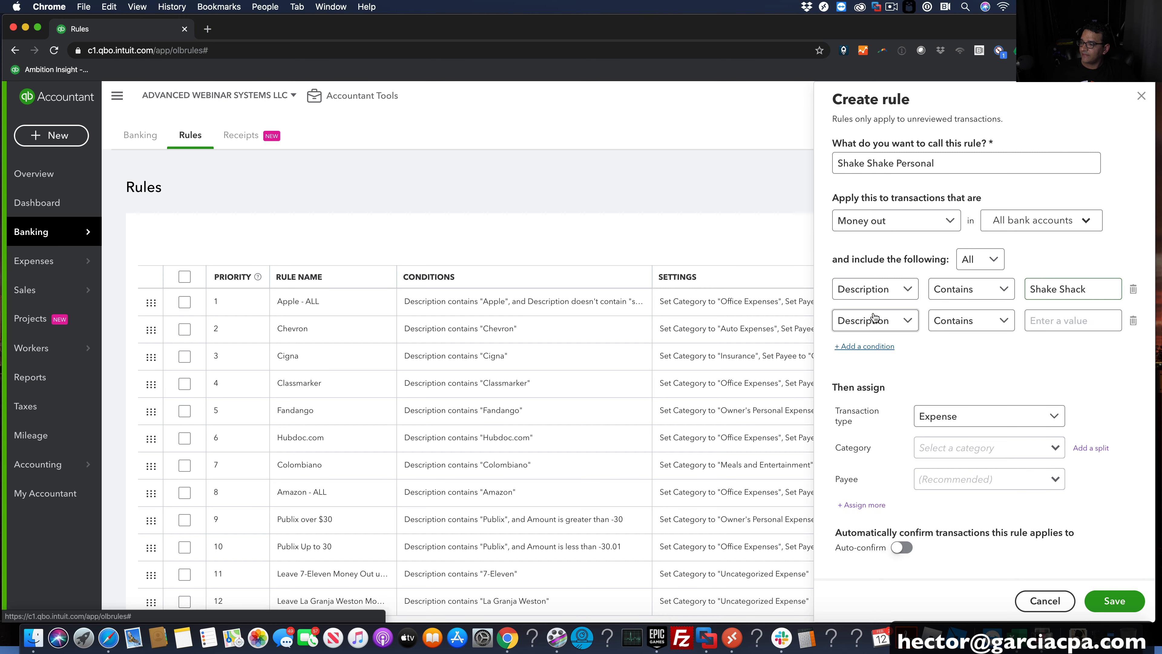
left_click(1069, 319)
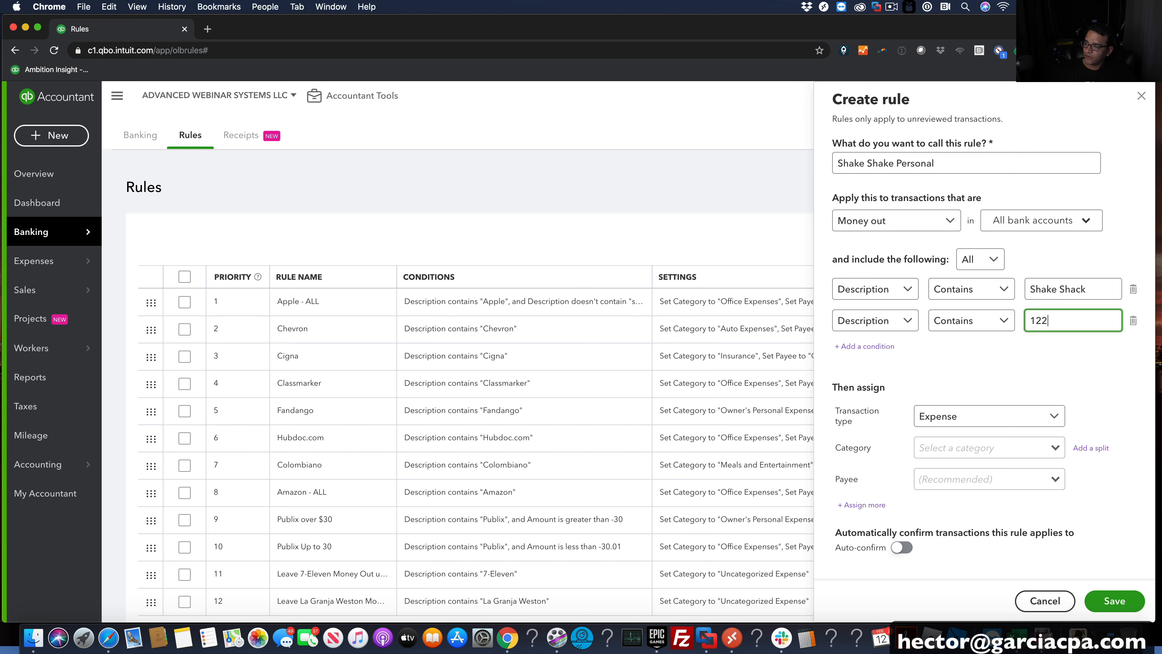
Assign the category Owner's Personal Expenses and the payee Shake Shack in the rule and save it
left_click(957, 450)
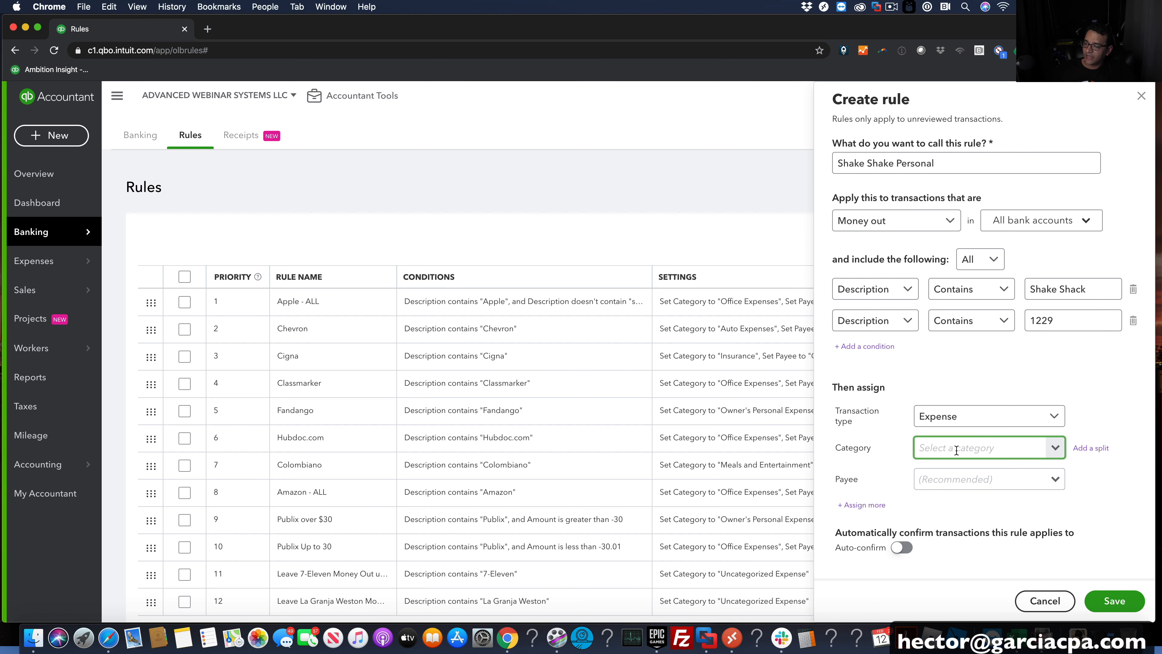
type("s")
key("BackSpace")
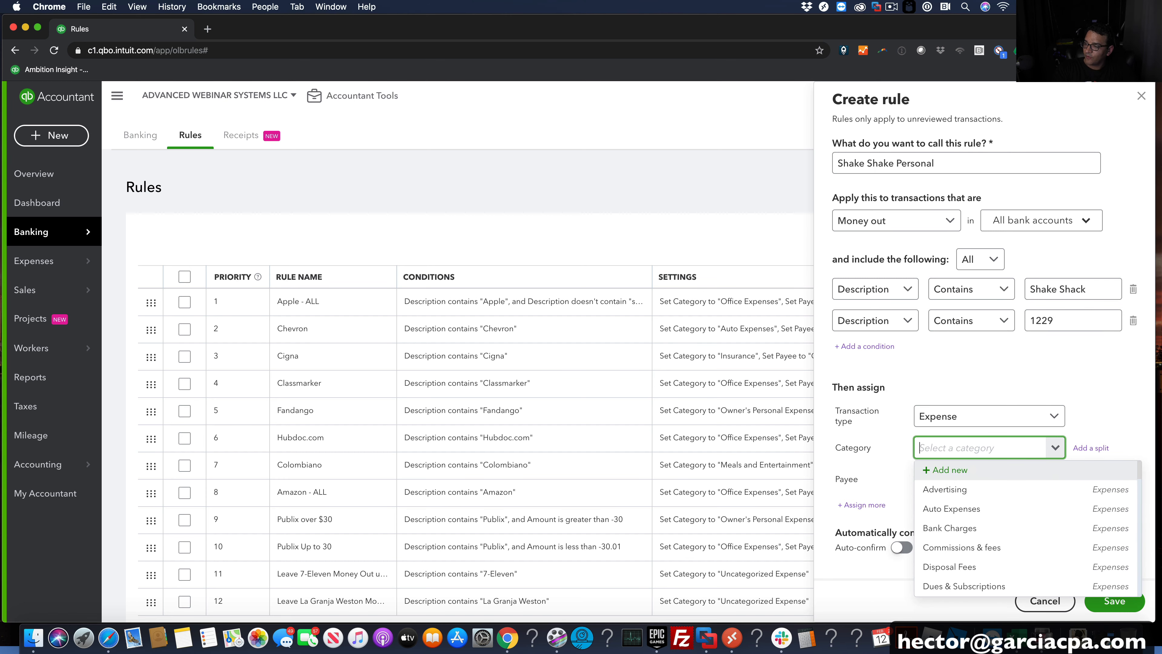
type("own")
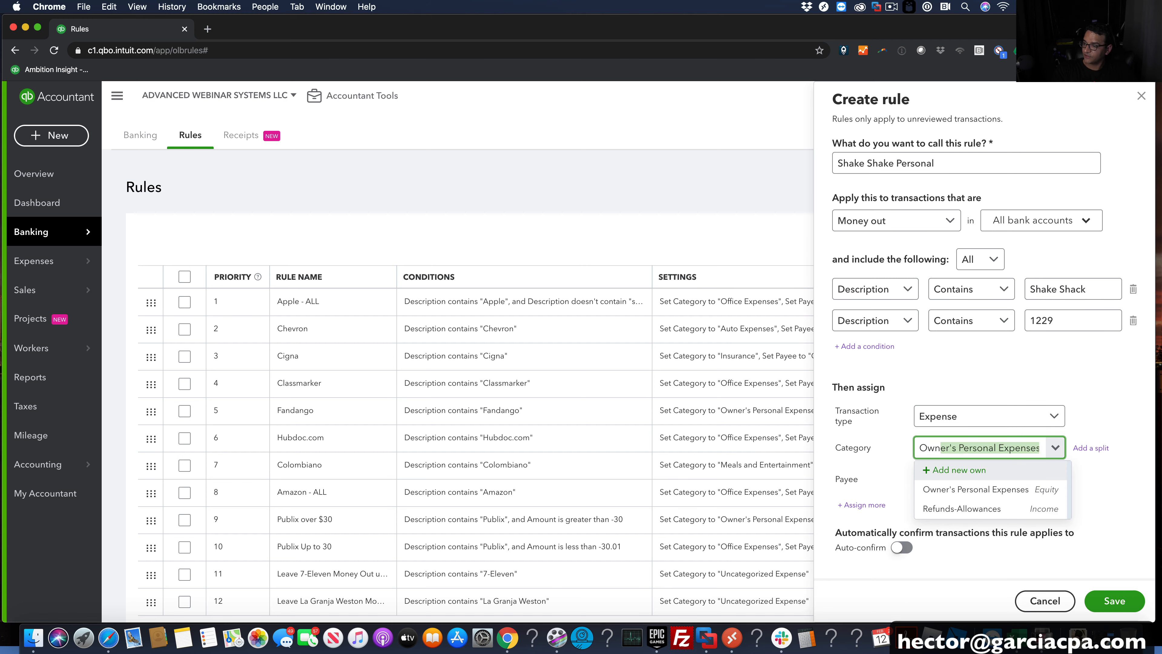
left_click(967, 489)
left_click(947, 477)
type("sha")
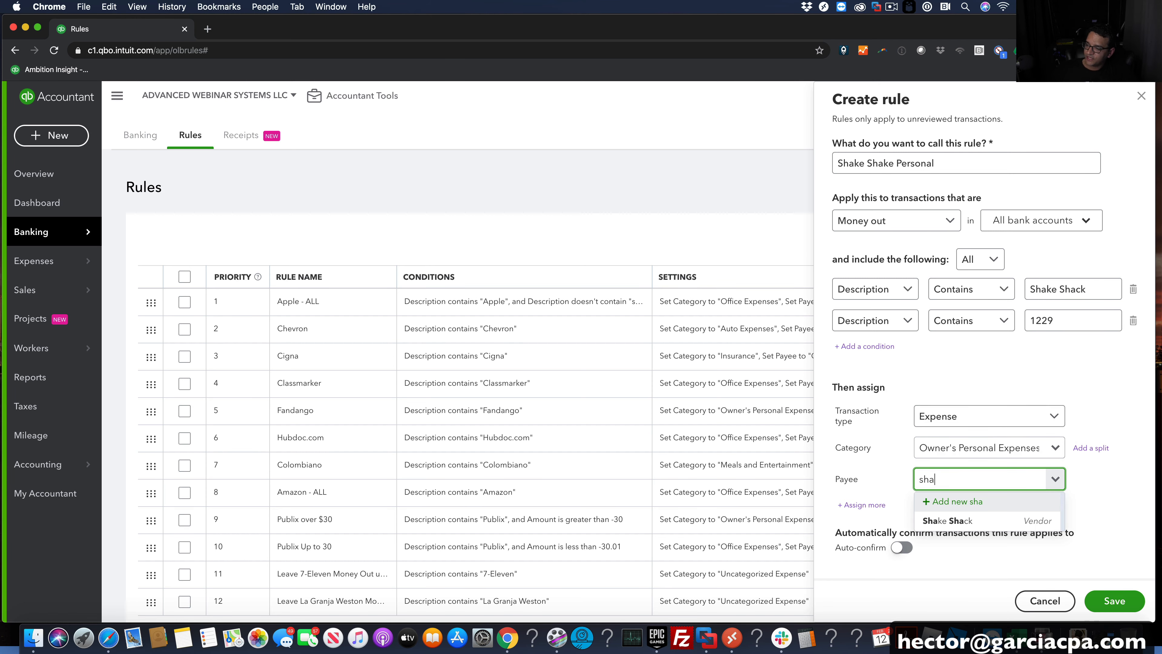
left_click(947, 521)
left_click(1116, 603)
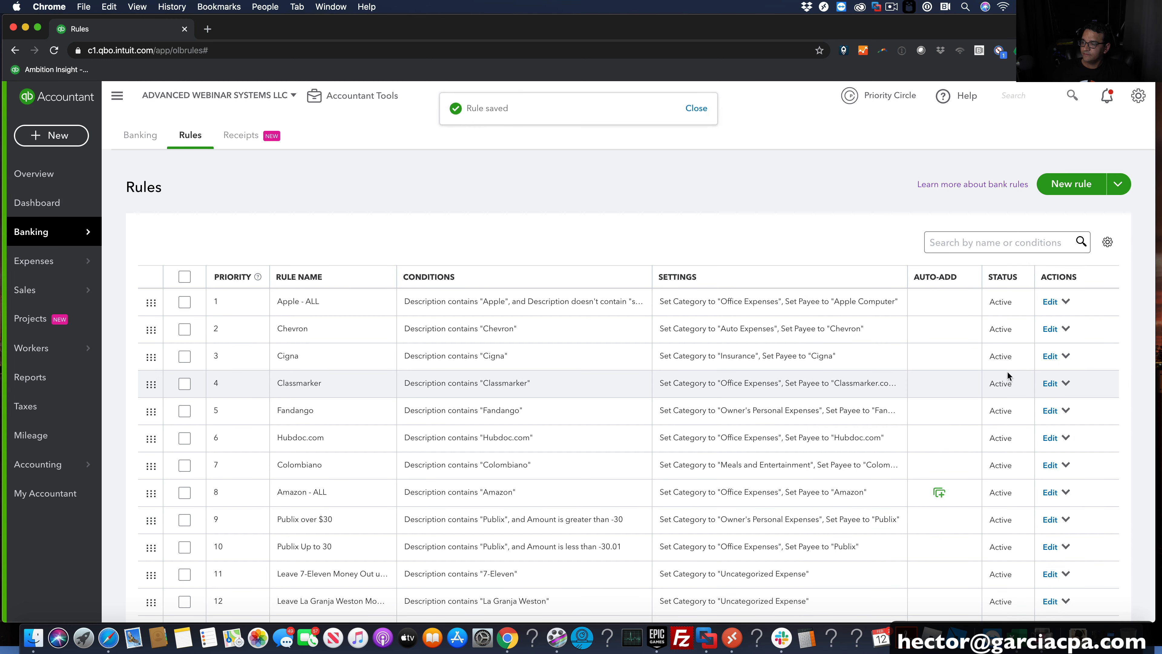
Check whether the new rule applies to the Shake Shack 1229 transaction in the bank transactions, opening and collapsing its details
left_click(141, 139)
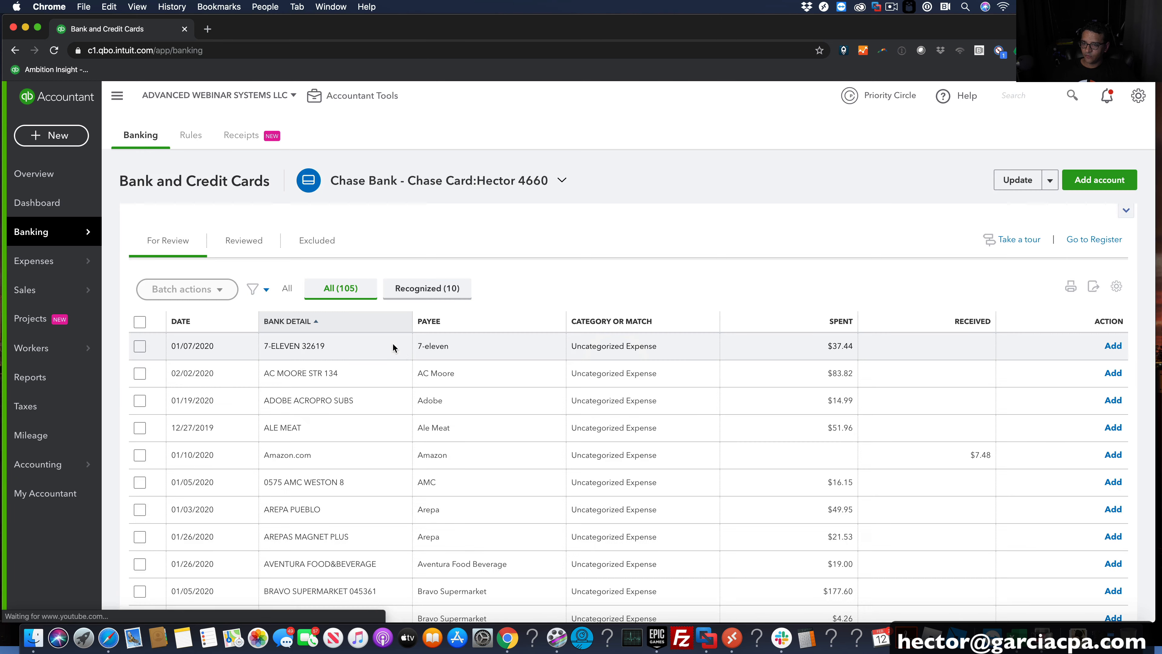
scroll(393, 348, "down", 20)
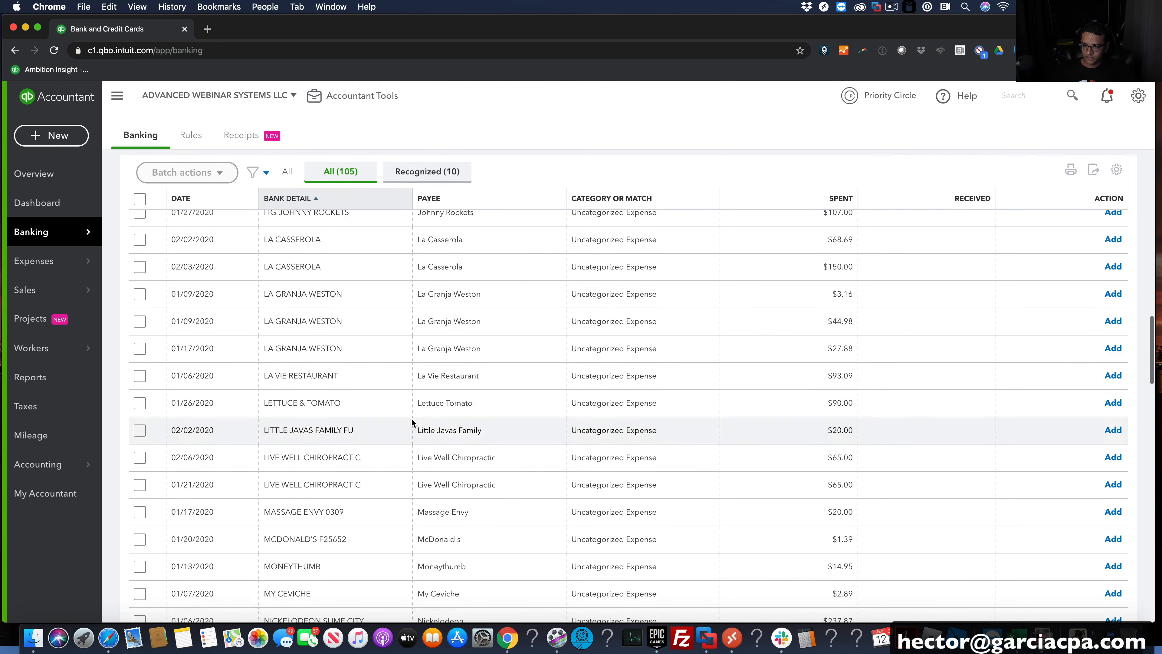
scroll(411, 418, "down", 15)
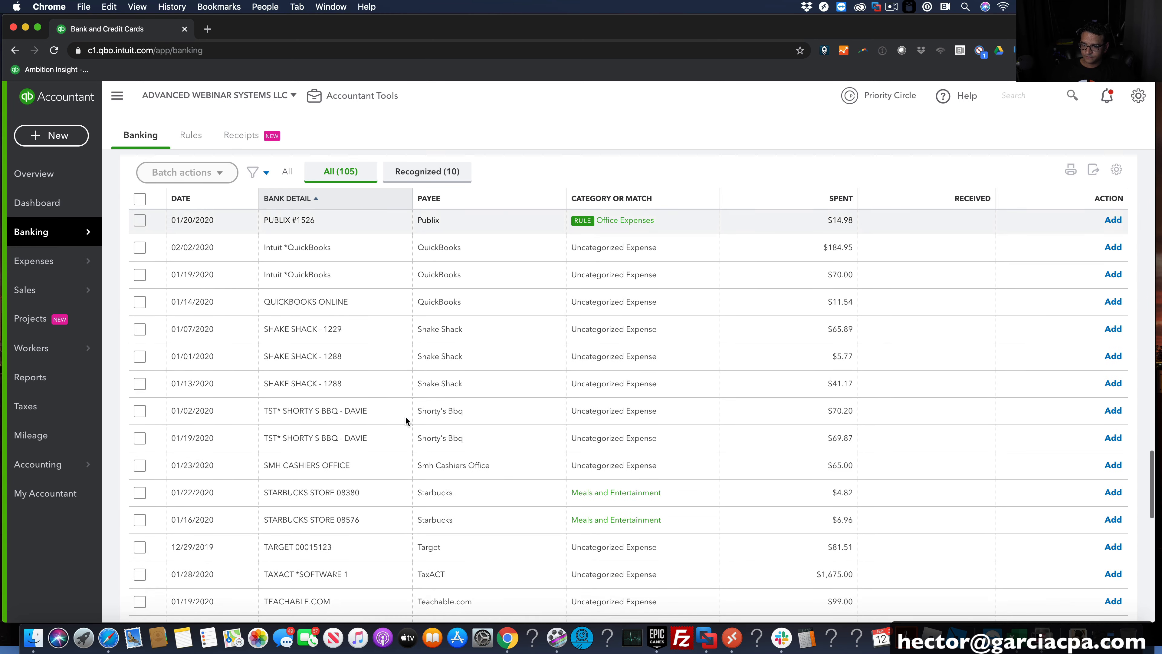
scroll(405, 418, "up", 1)
left_click(364, 351)
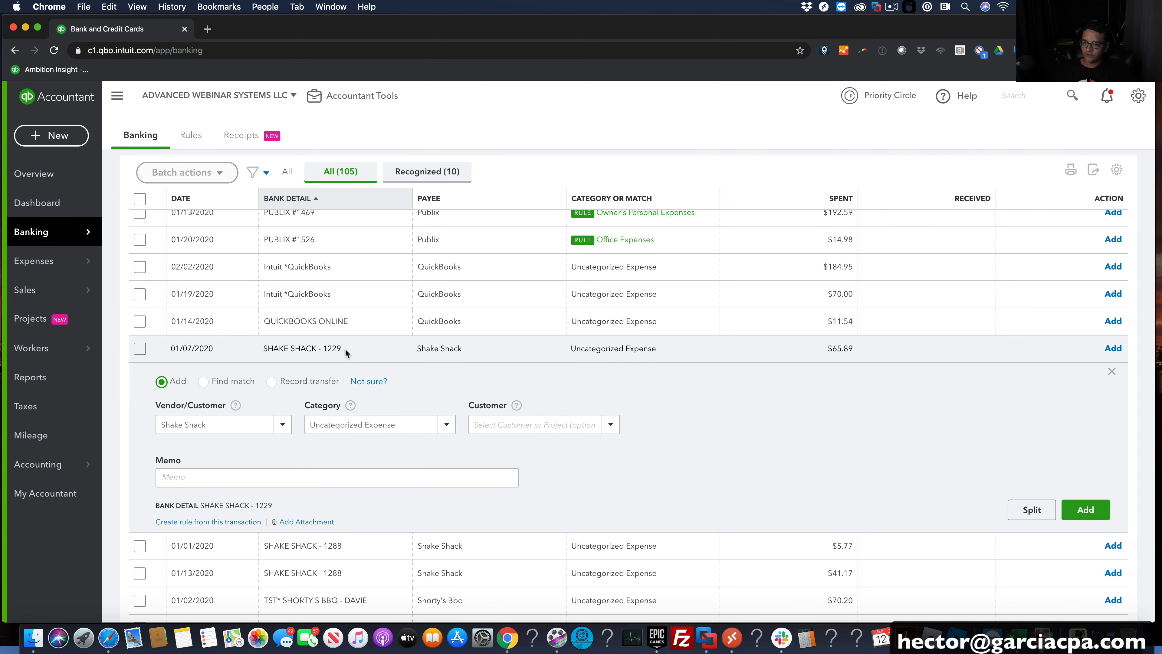
left_click(333, 348)
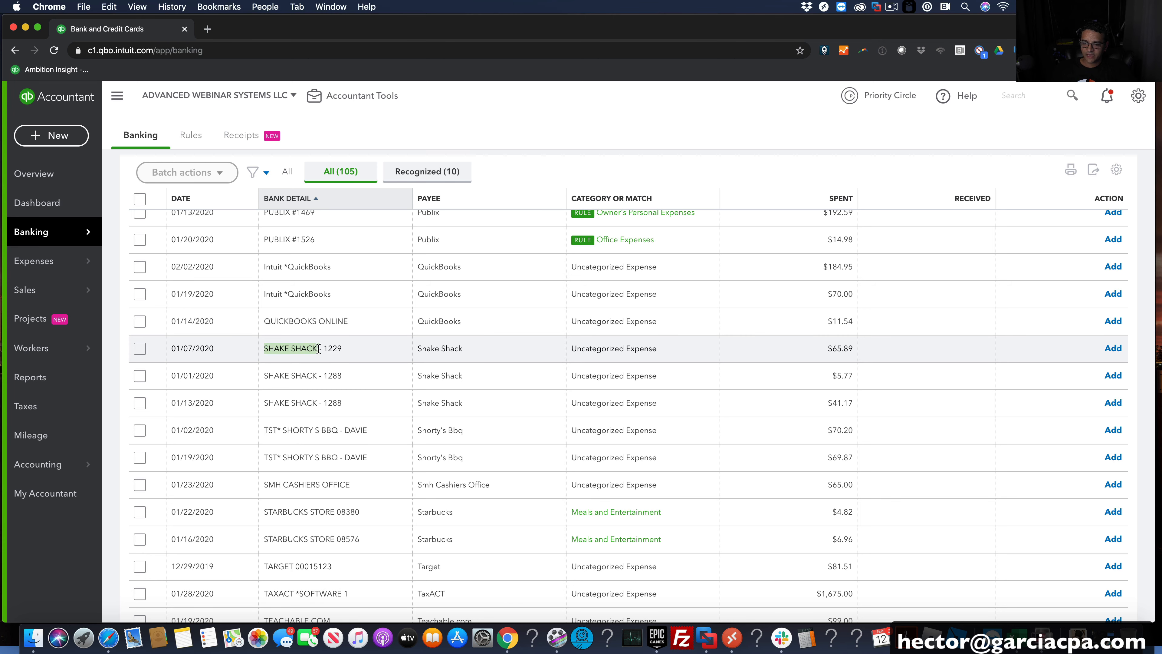
Copy the bank detail text "SHAKE SHACK - 1229" from the transaction of 01/07/2020
left_click(348, 349)
right_click(313, 348)
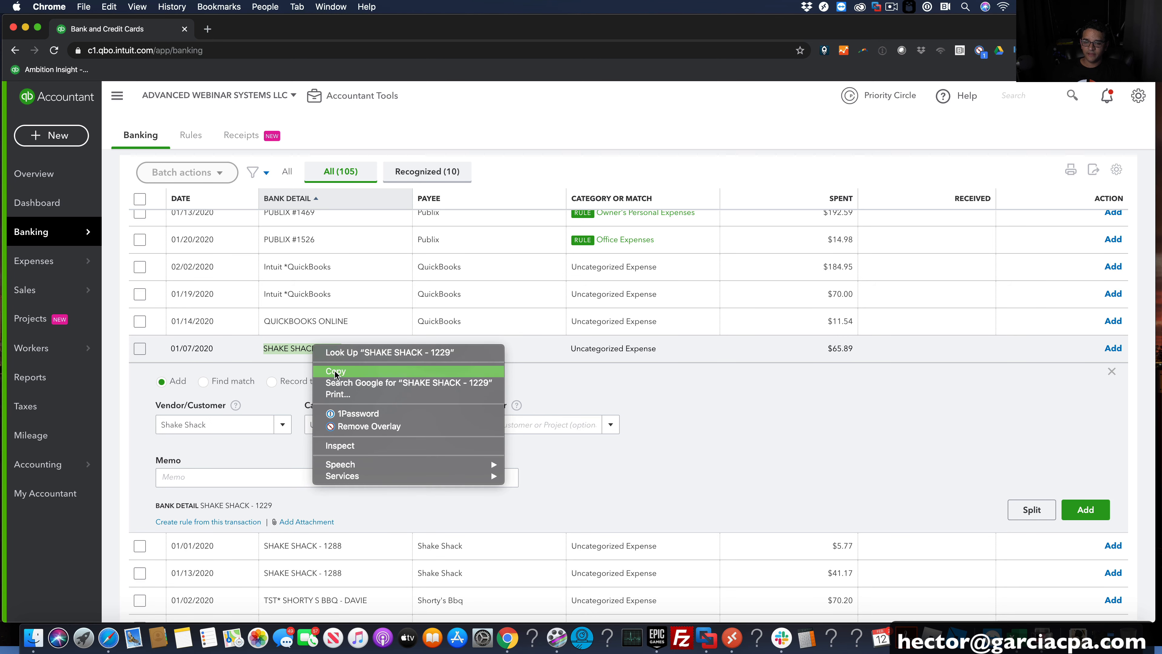
left_click(337, 374)
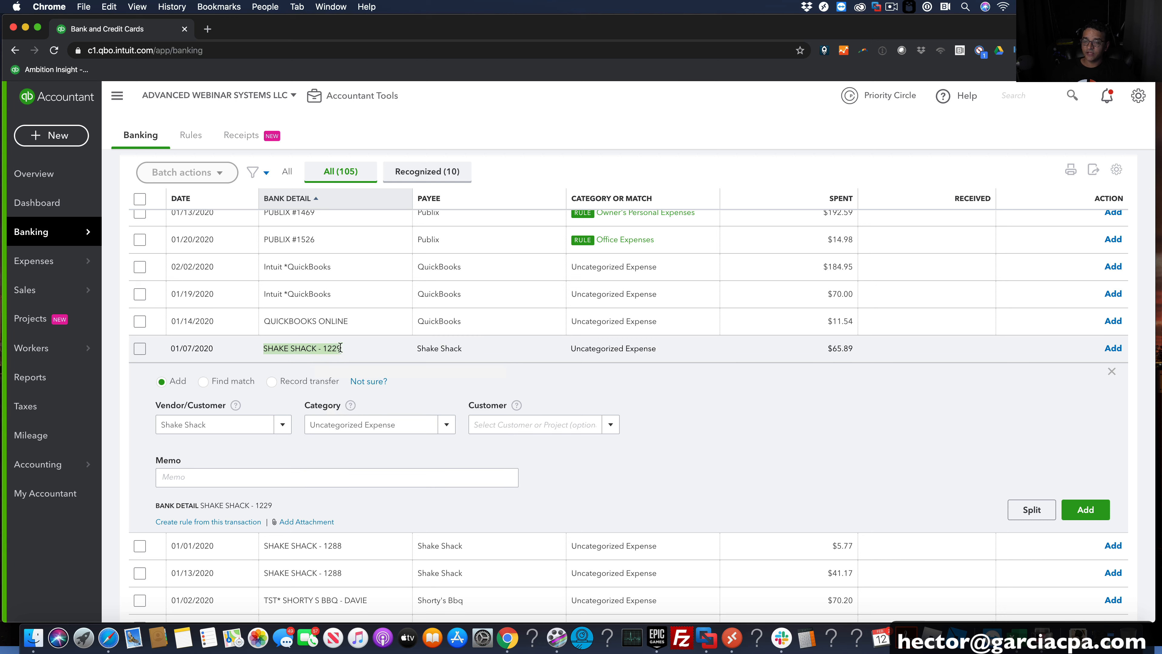
Edit the Shake Shake Personal rule, replacing its first condition's text with the copied bank detail trimmed to "SHAKE SHACK"
left_click(190, 135)
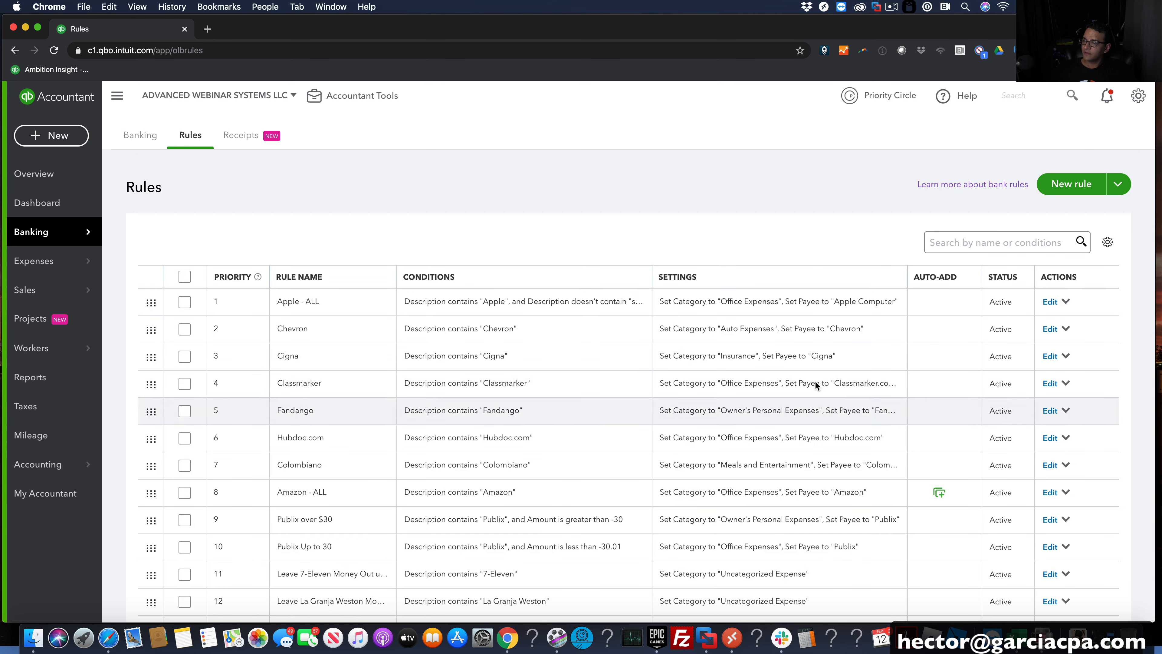
scroll(815, 380, "down", 2)
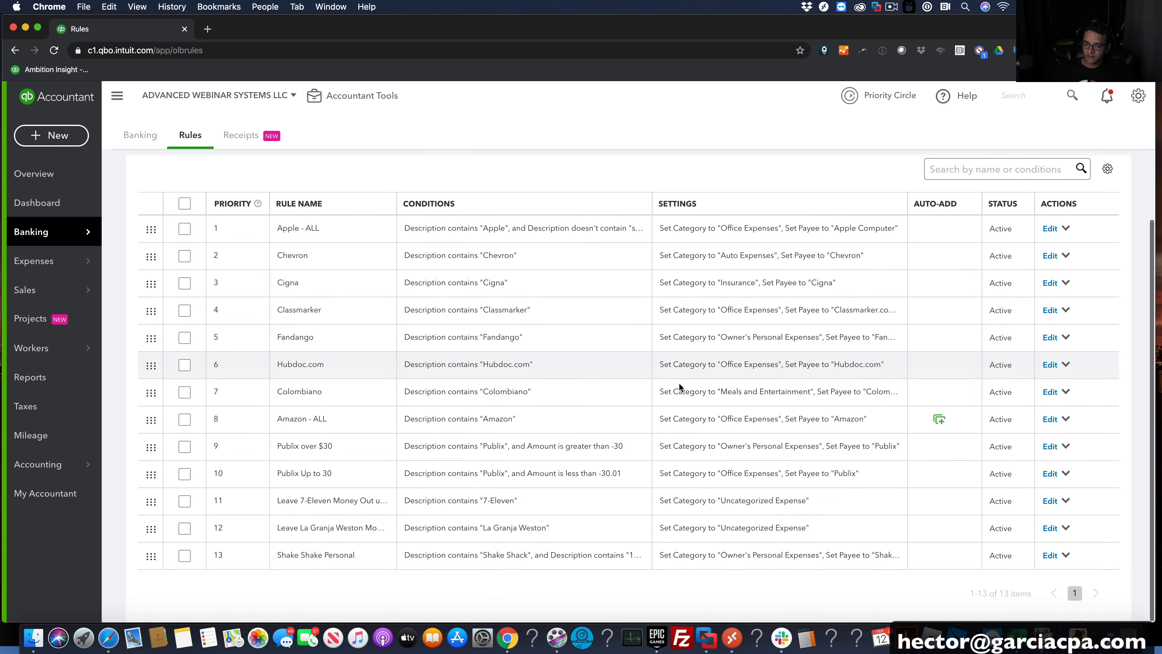
left_click(1051, 555)
left_click_drag(1105, 289, 1151, 293)
type("SHAKE SHACK - 1229")
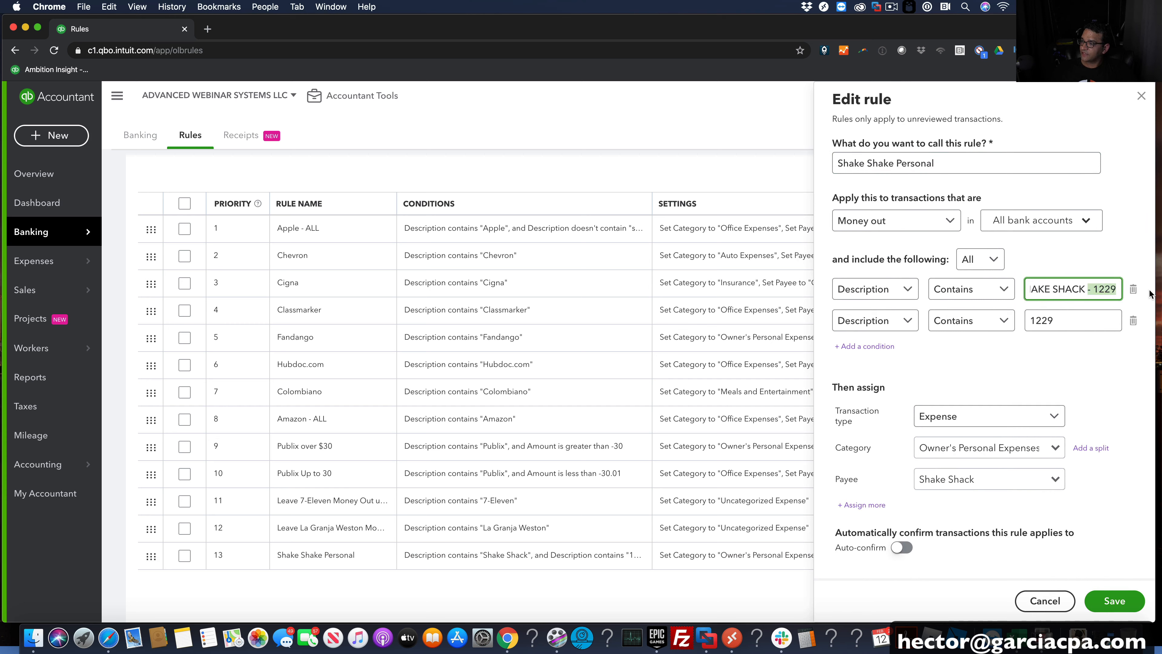
key("BackSpace")
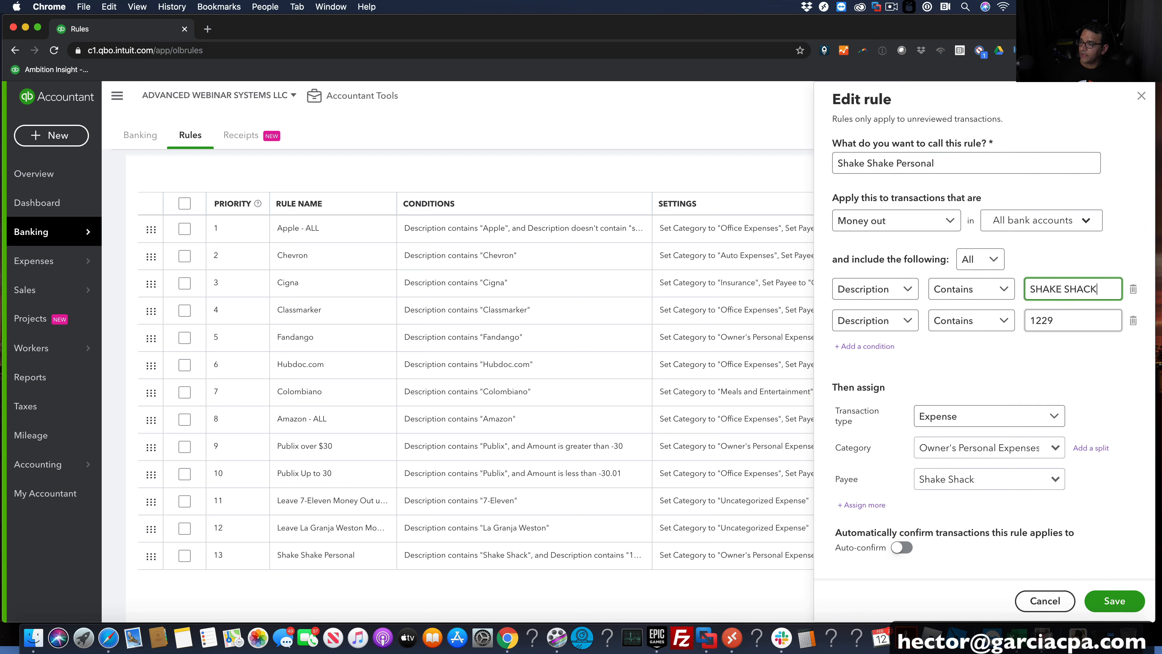
Review the rule's condition matching options, keep All with the second condition at 1229, and save the rule
left_click(874, 321)
left_click(979, 260)
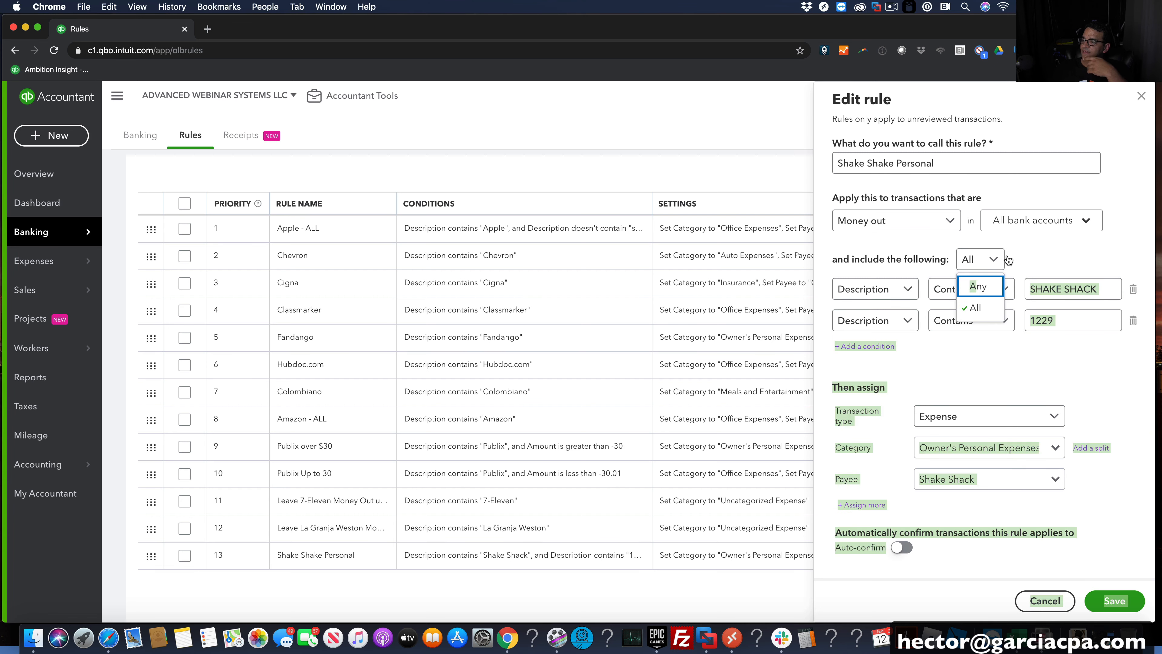
left_click(982, 260)
left_click(982, 261)
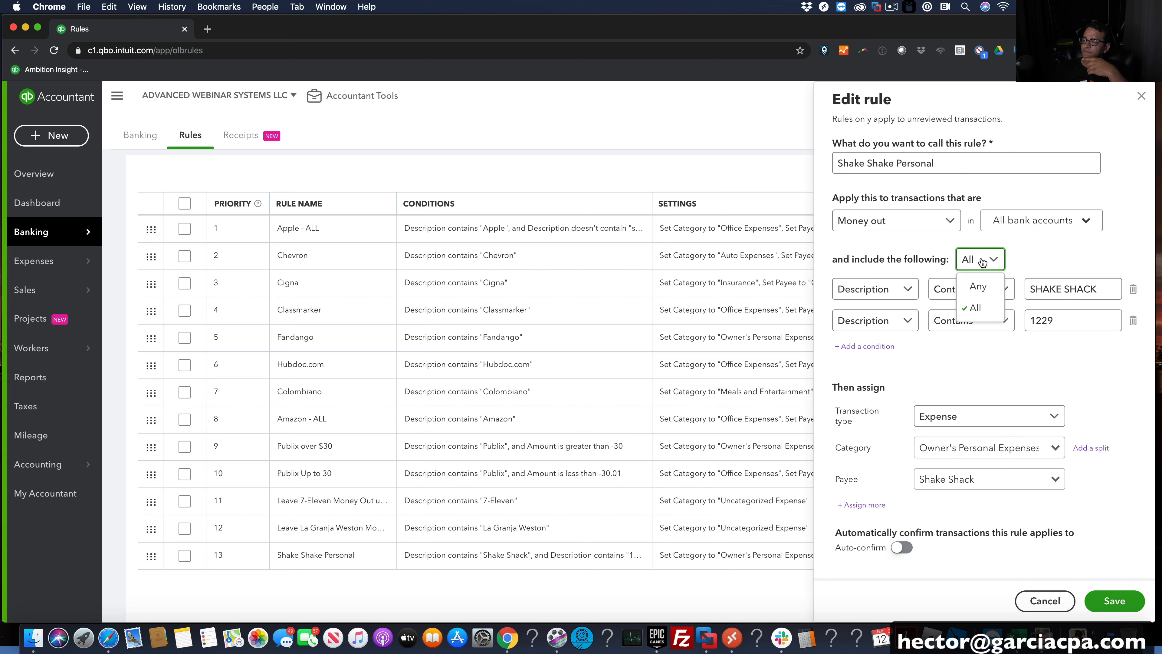
left_click(976, 306)
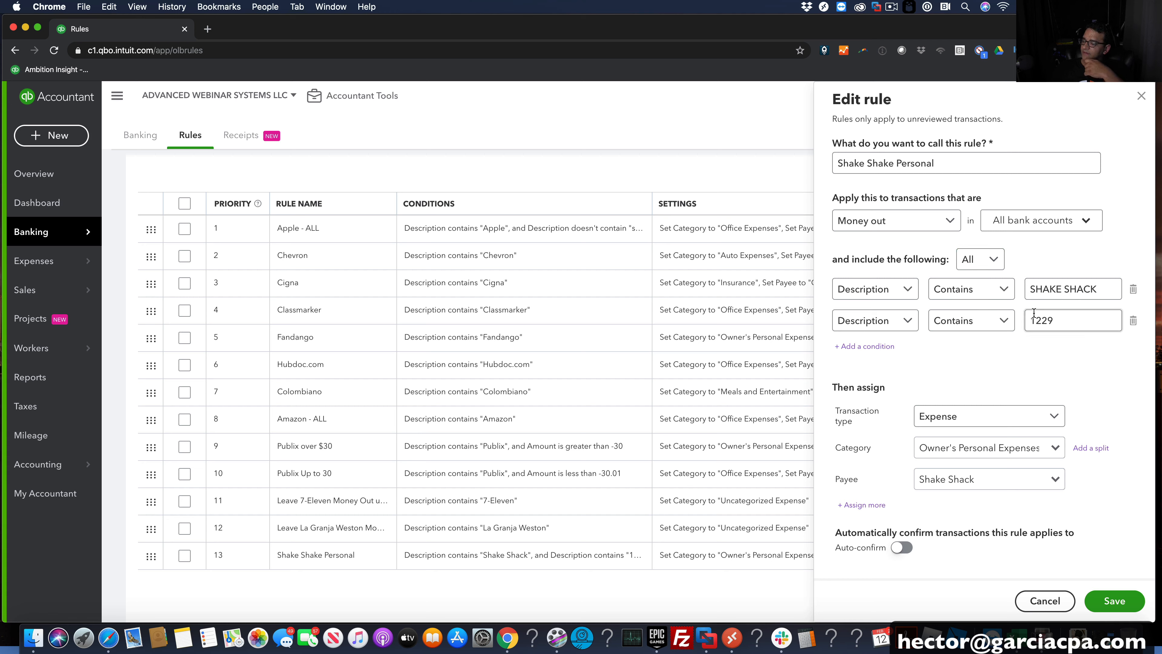
left_click(1070, 322)
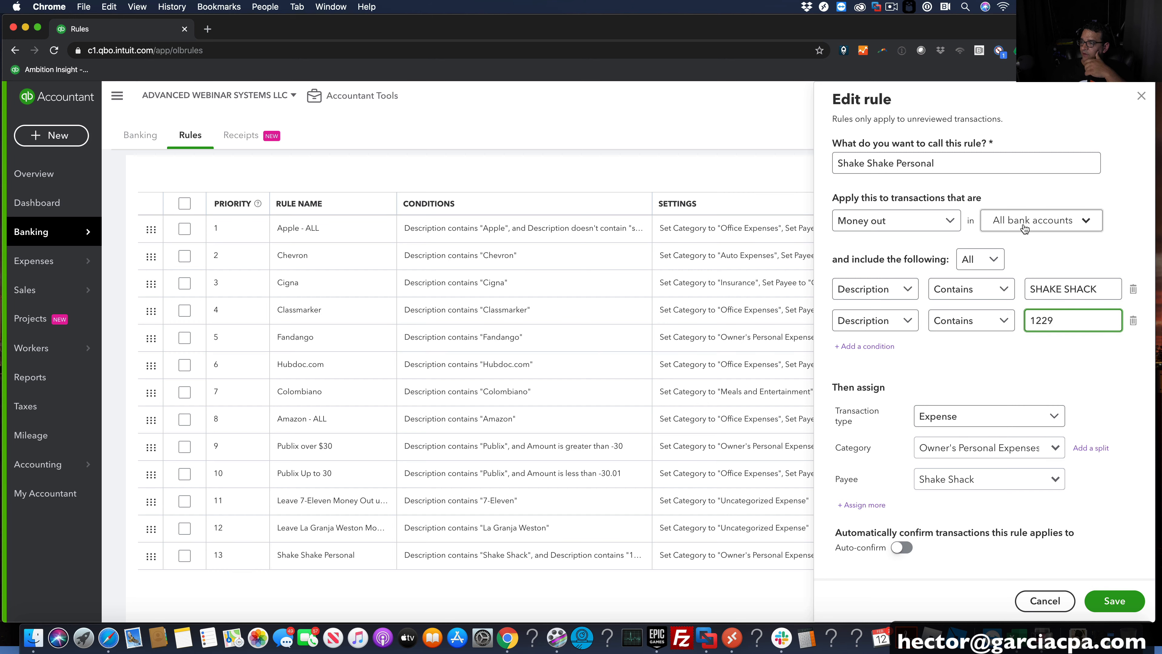
left_click(1119, 605)
Recheck the Shake Shack 1229 transaction of 01/07/2020 in the bank transactions and open its details
left_click(134, 139)
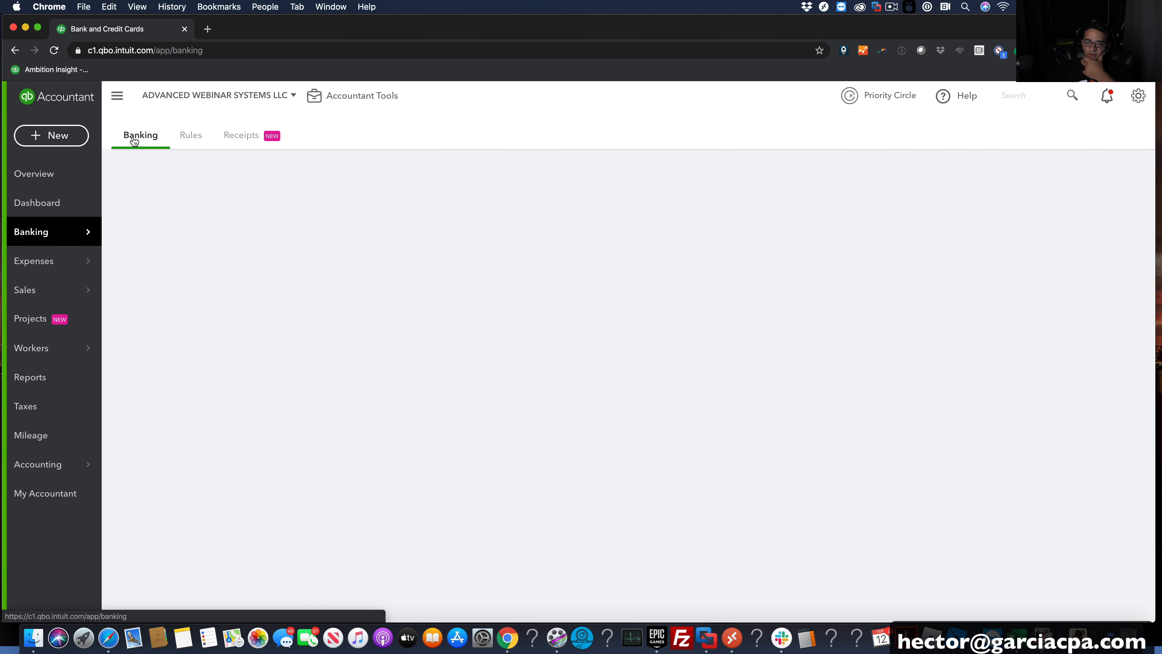
scroll(499, 460, "down", 10)
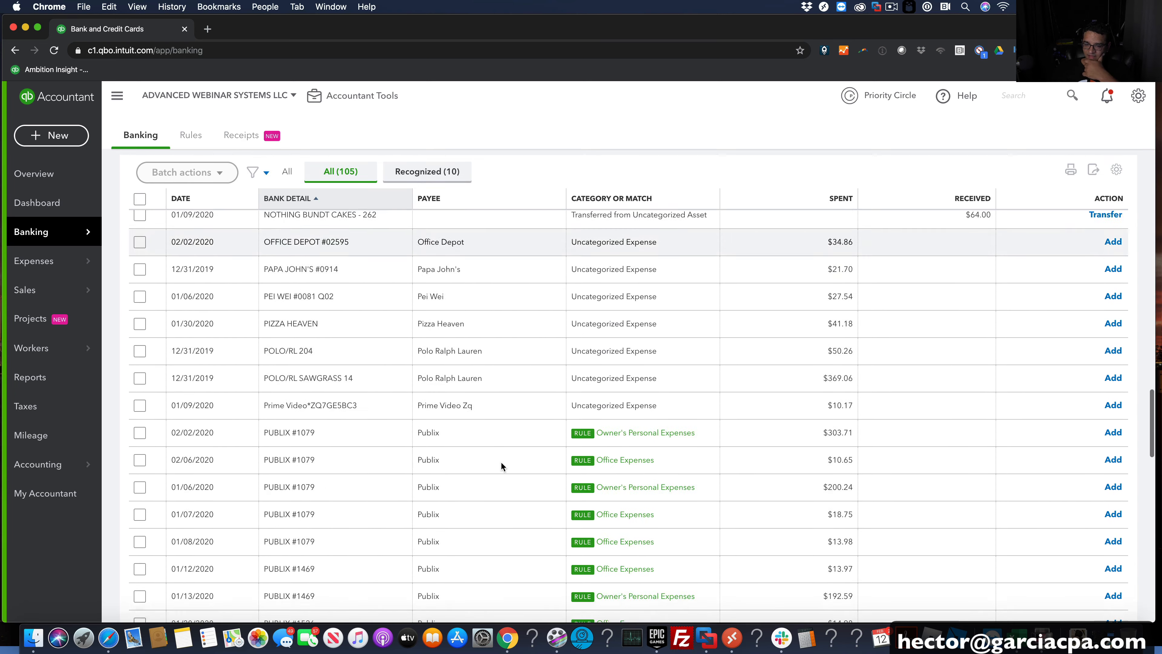
scroll(500, 462, "down", 10)
scroll(458, 426, "up", 2)
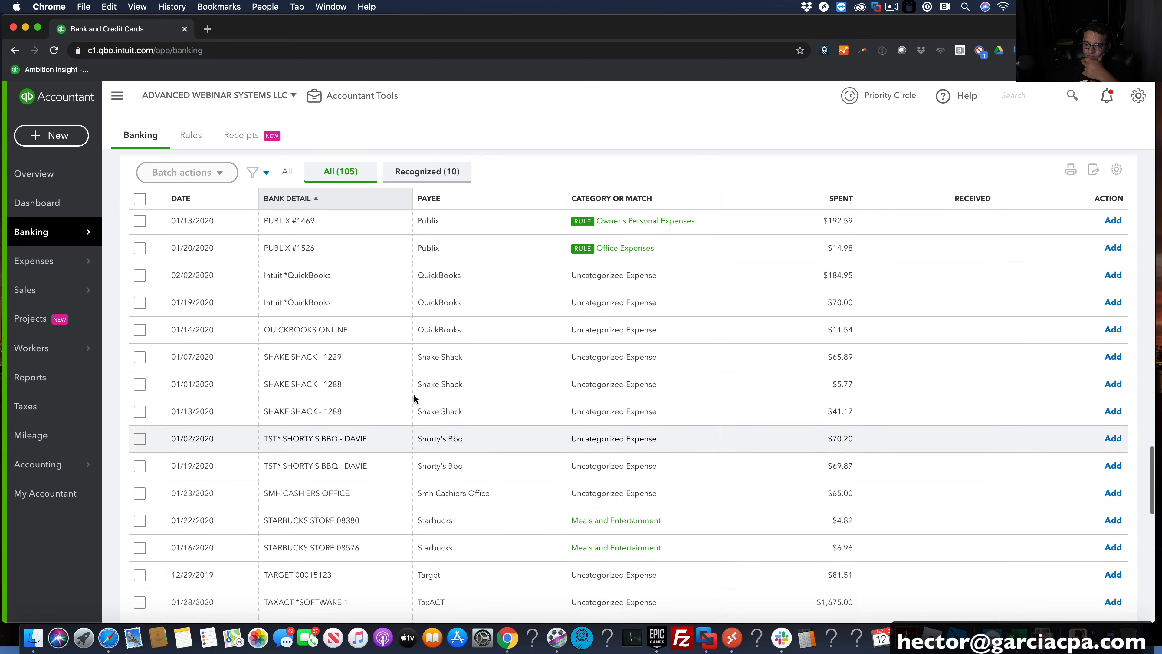
left_click(347, 356)
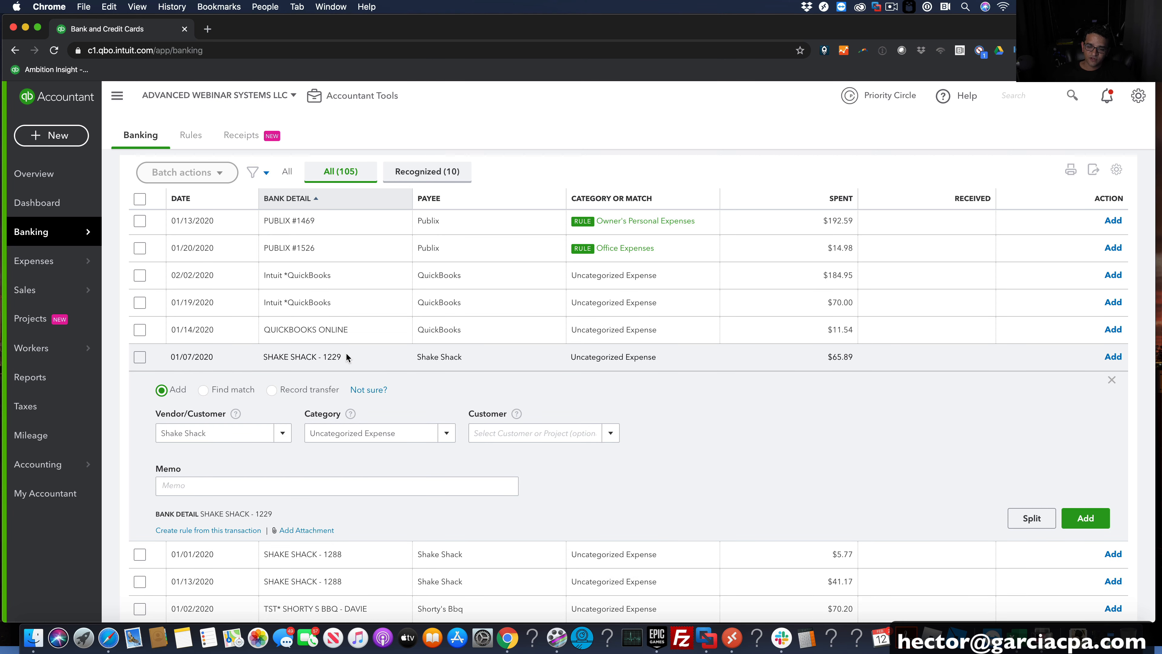
Edit the Shake Shake Personal rule so its first condition checks Bank text containing "SHAKE SHACK", trimmed from the copied bank detail
left_click_drag(201, 513, 264, 517)
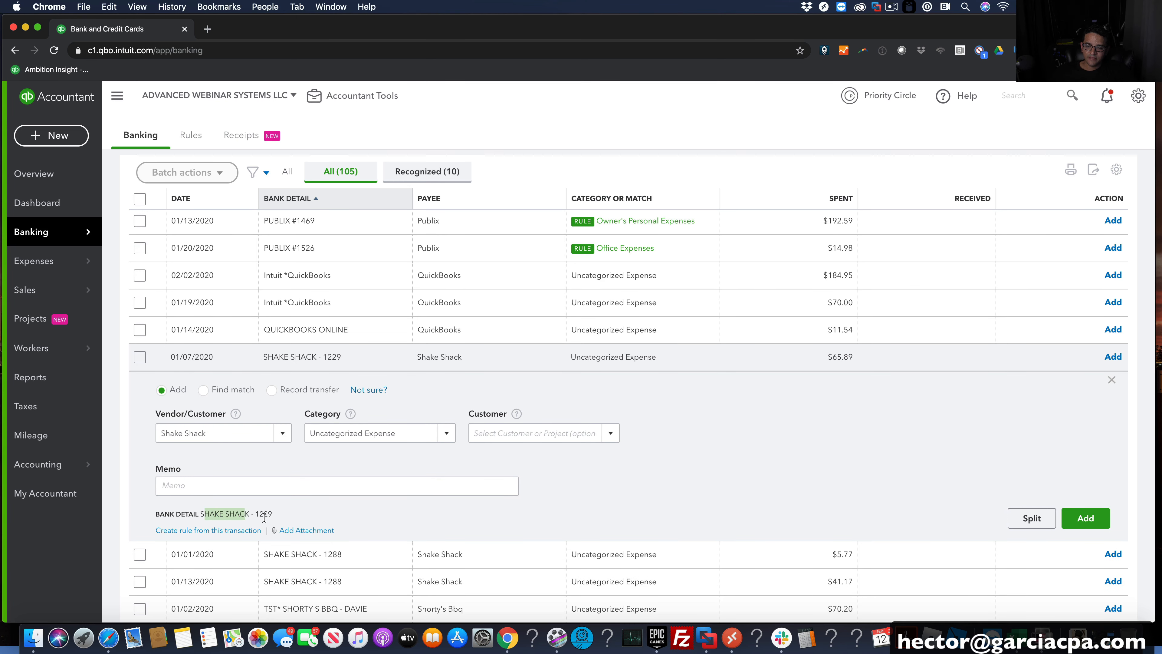
left_click(639, 468)
scroll(633, 464, "up", 20)
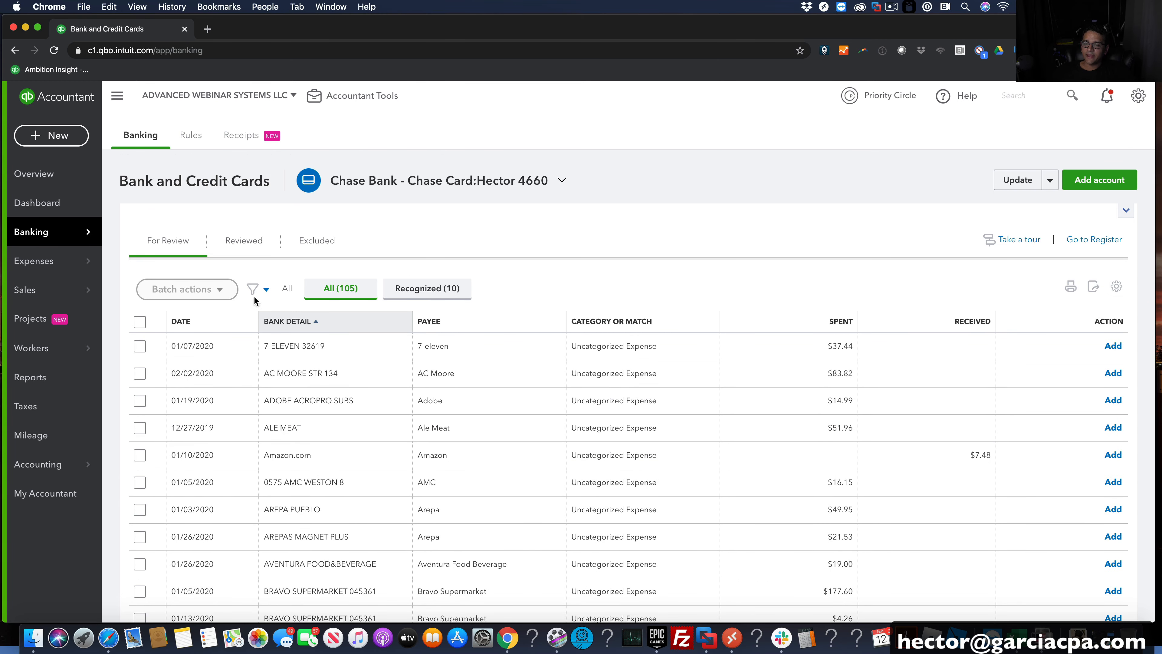
left_click(198, 135)
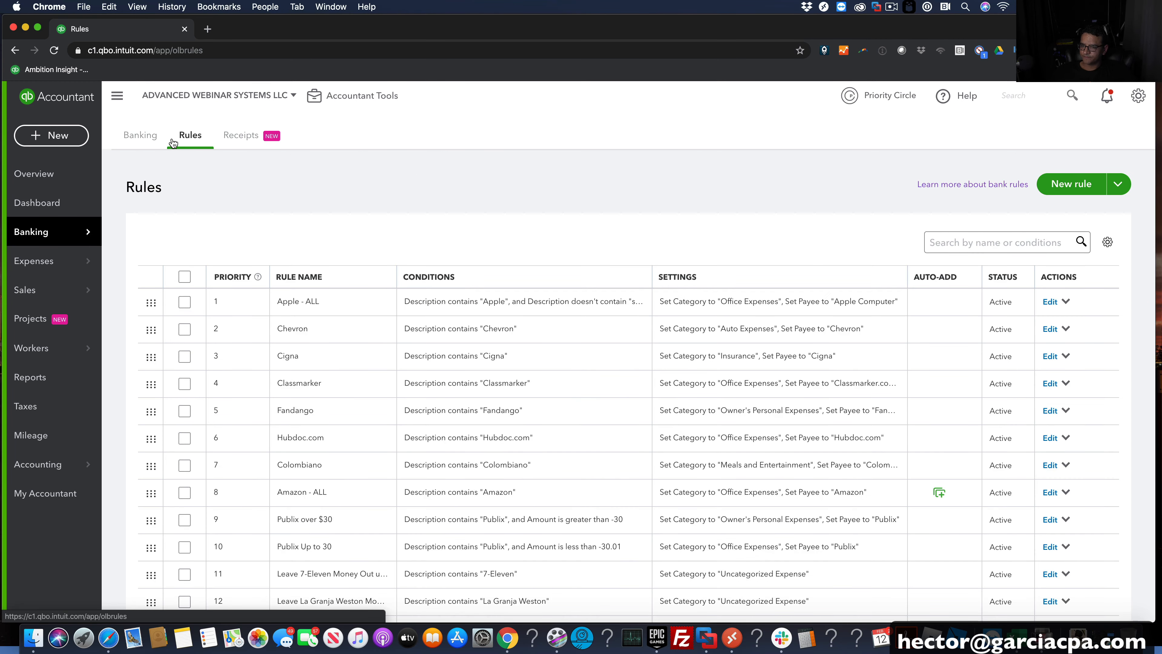
scroll(823, 526, "down", 3)
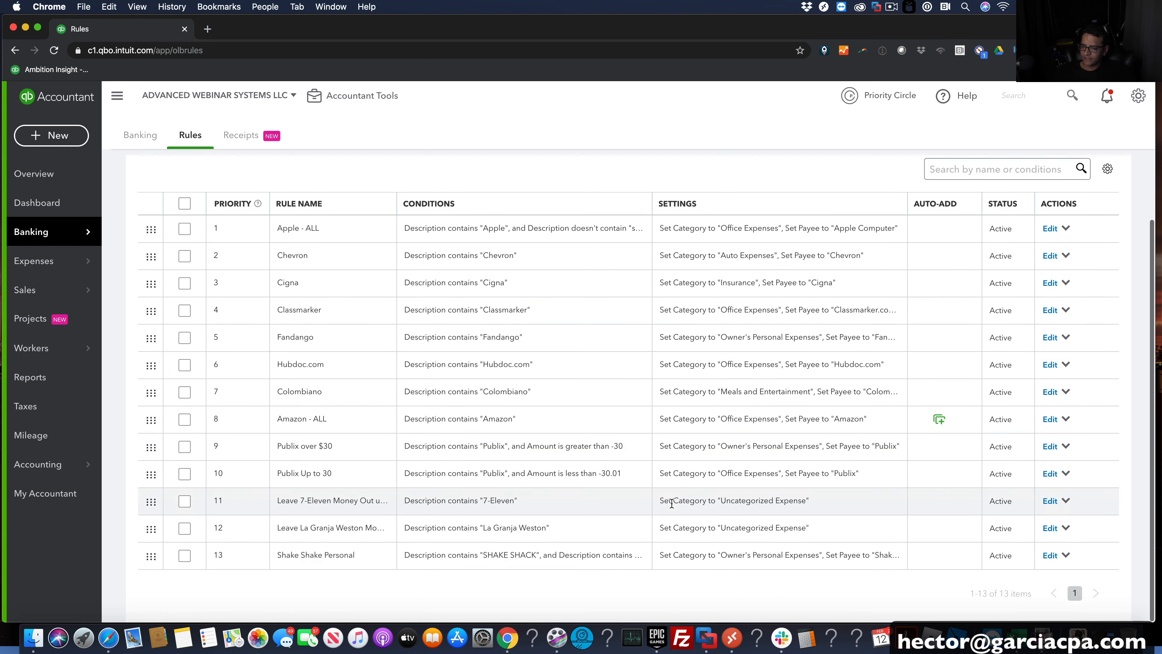
left_click(1049, 555)
left_click(887, 291)
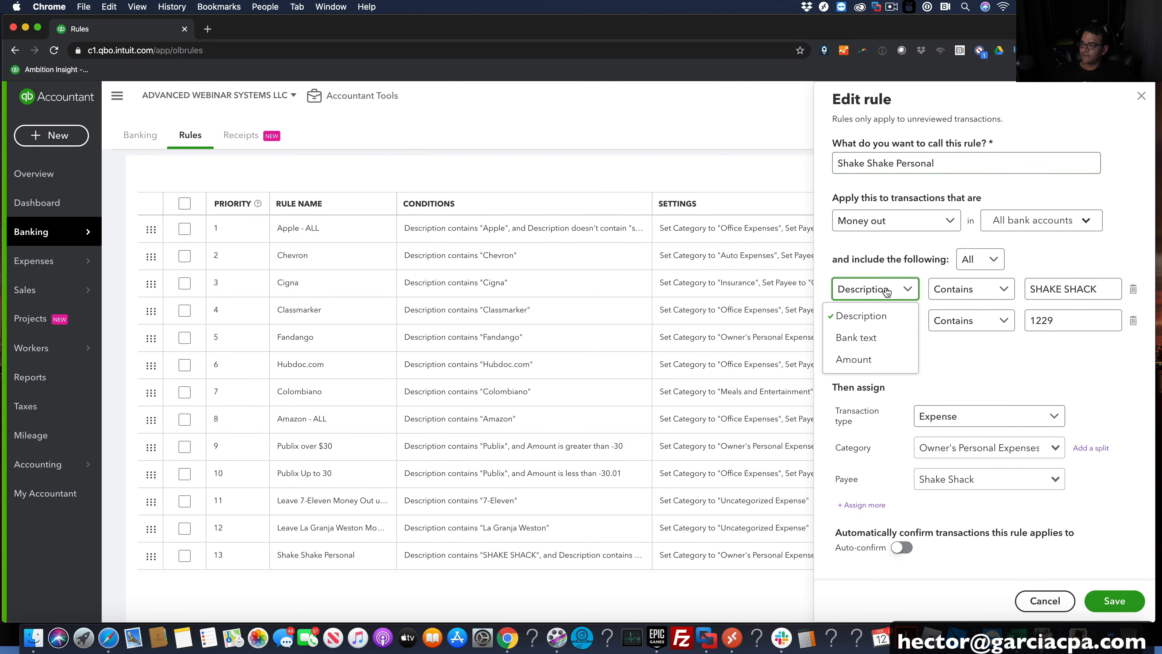
left_click(878, 340)
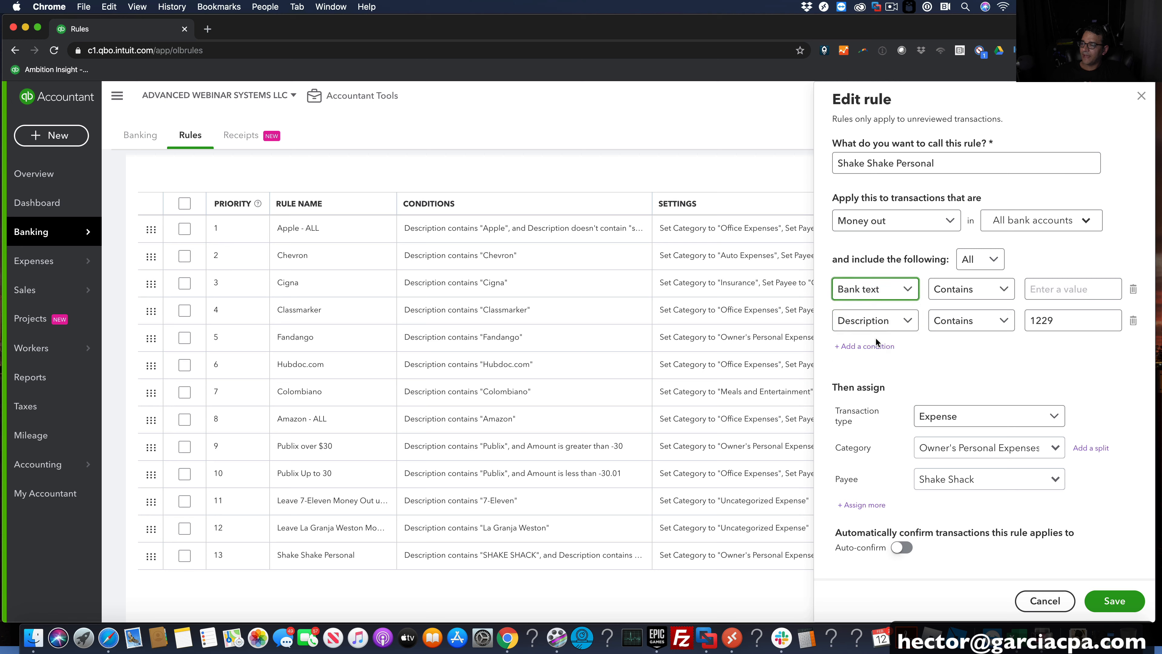
left_click(1077, 291)
right_click(1078, 289)
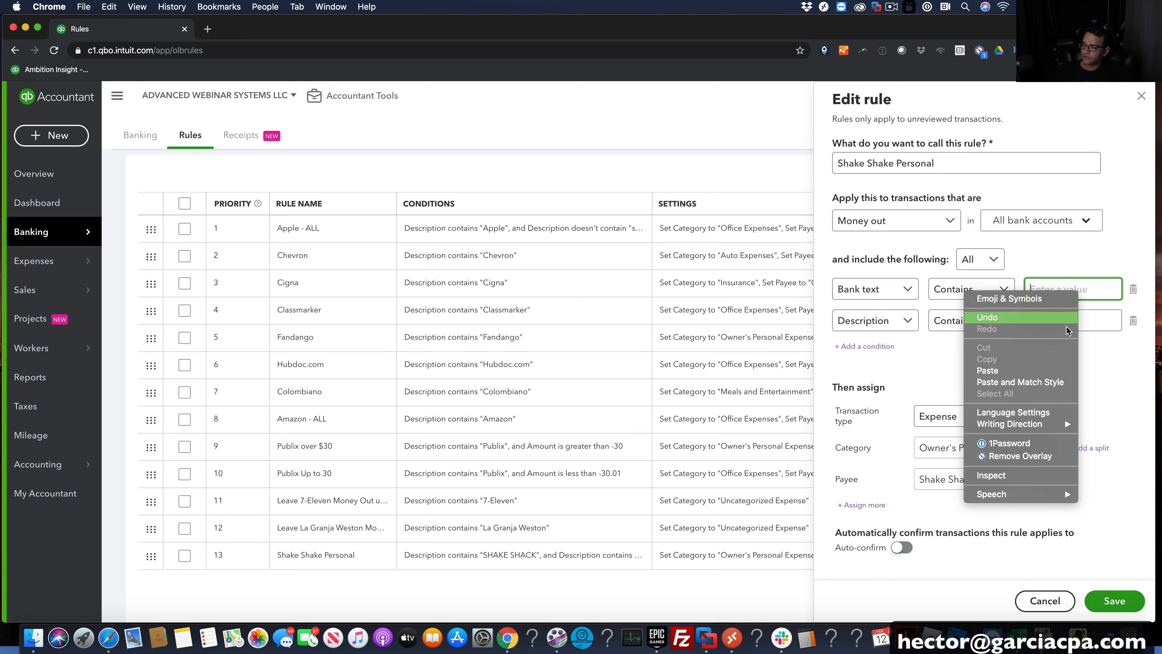
left_click(1012, 373)
left_click_drag(1096, 290, 1138, 292)
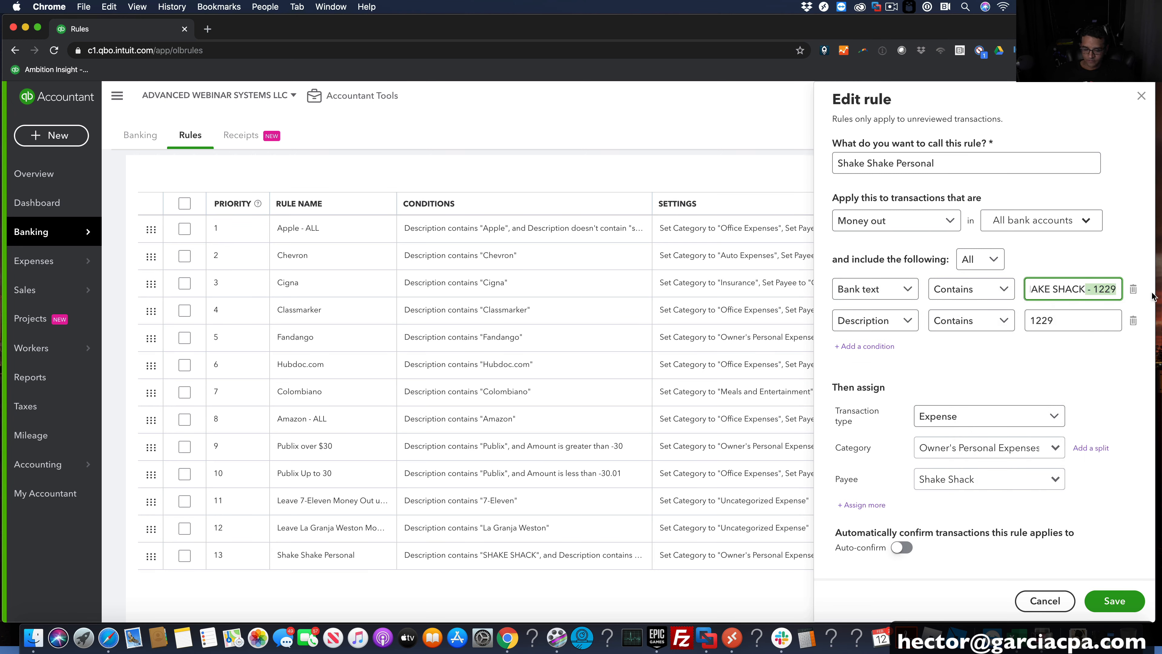
key("BackSpace")
Set the rule's second condition to Bank text containing 1229, save the rule, and recheck the Shake Shack bank transactions
left_click(857, 329)
left_click(861, 366)
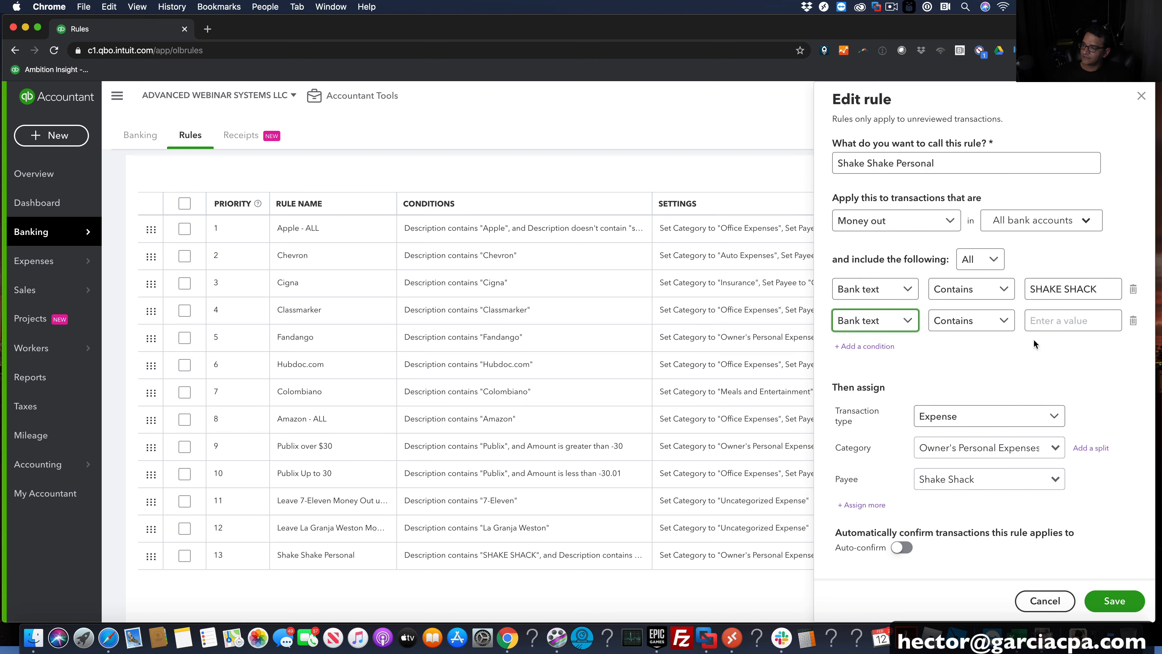
left_click(1069, 326)
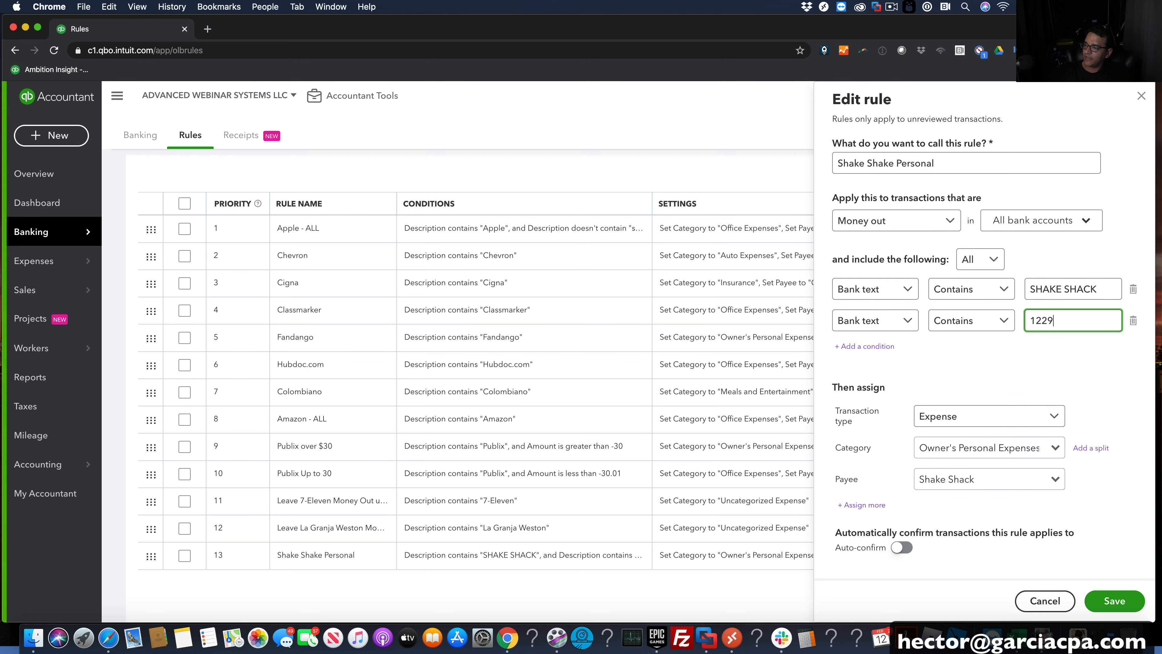
left_click(1115, 600)
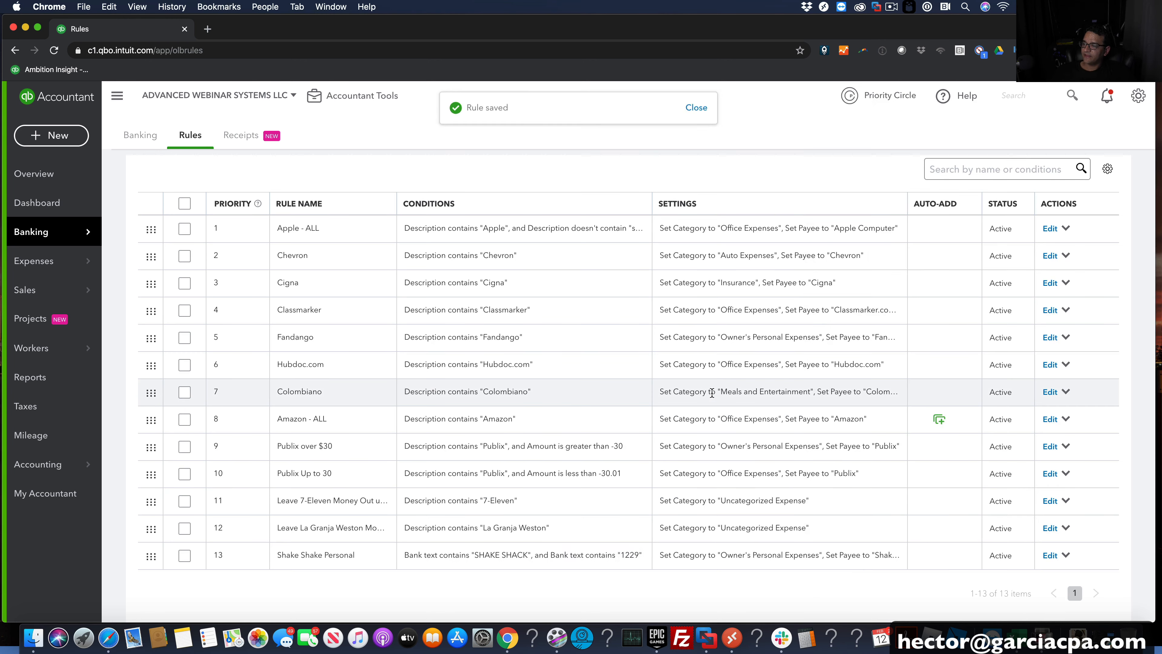
left_click(152, 139)
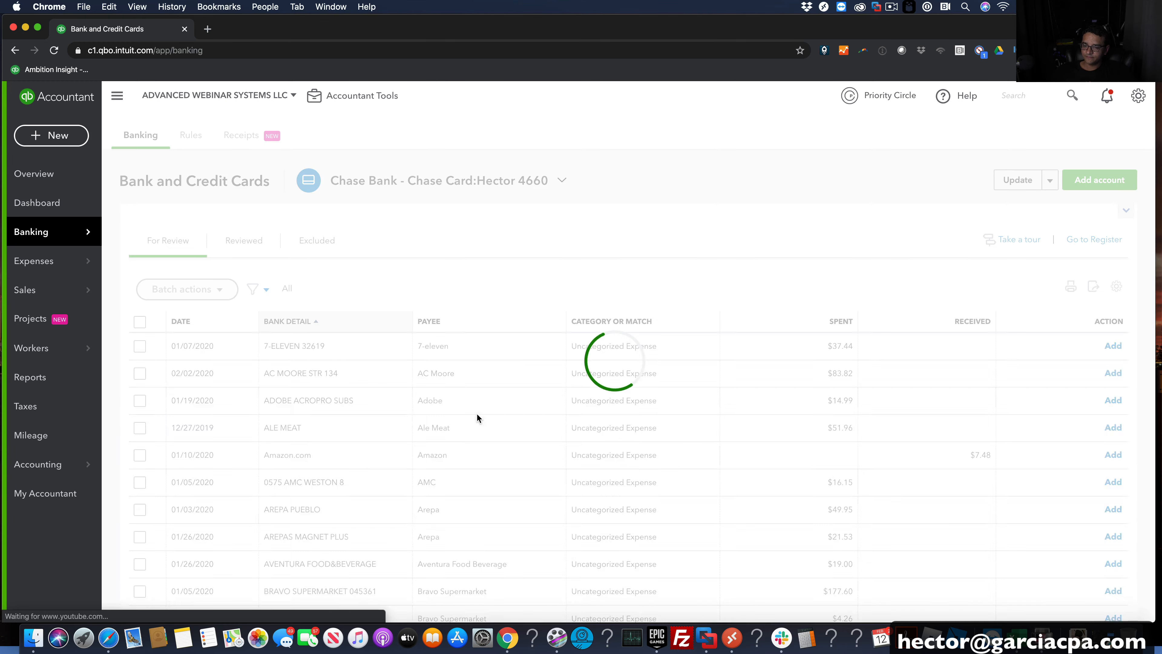
scroll(460, 429, "down", 20)
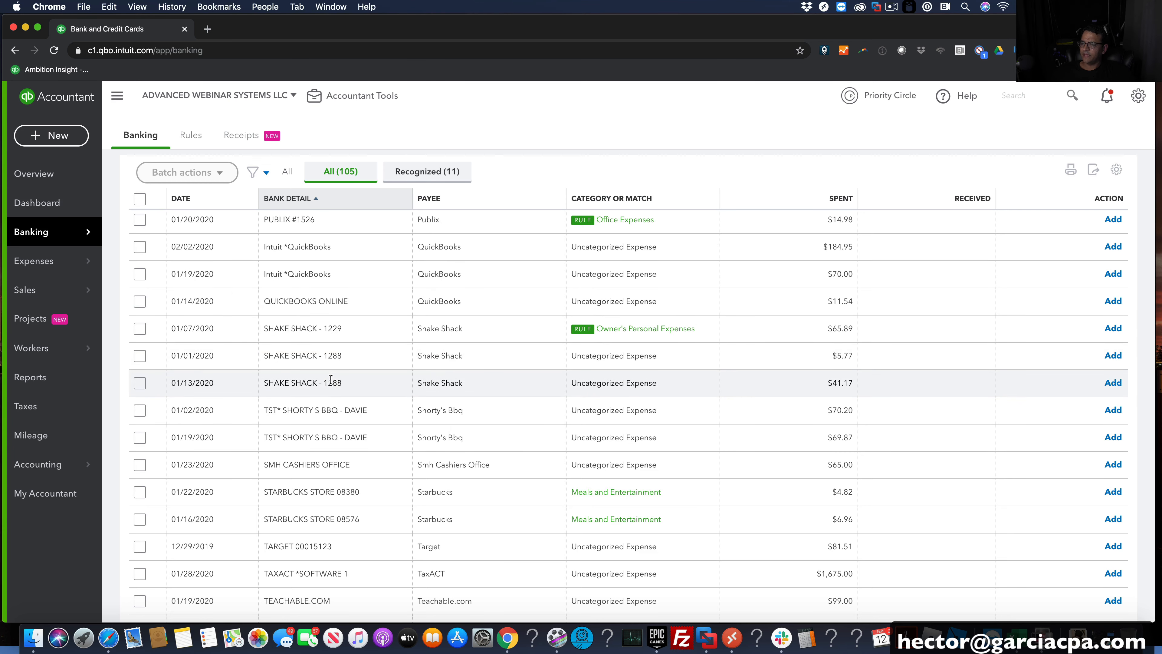
Make a copy of the Shake Shake Personal rule and name it "Shake Shake Business"
left_click(191, 135)
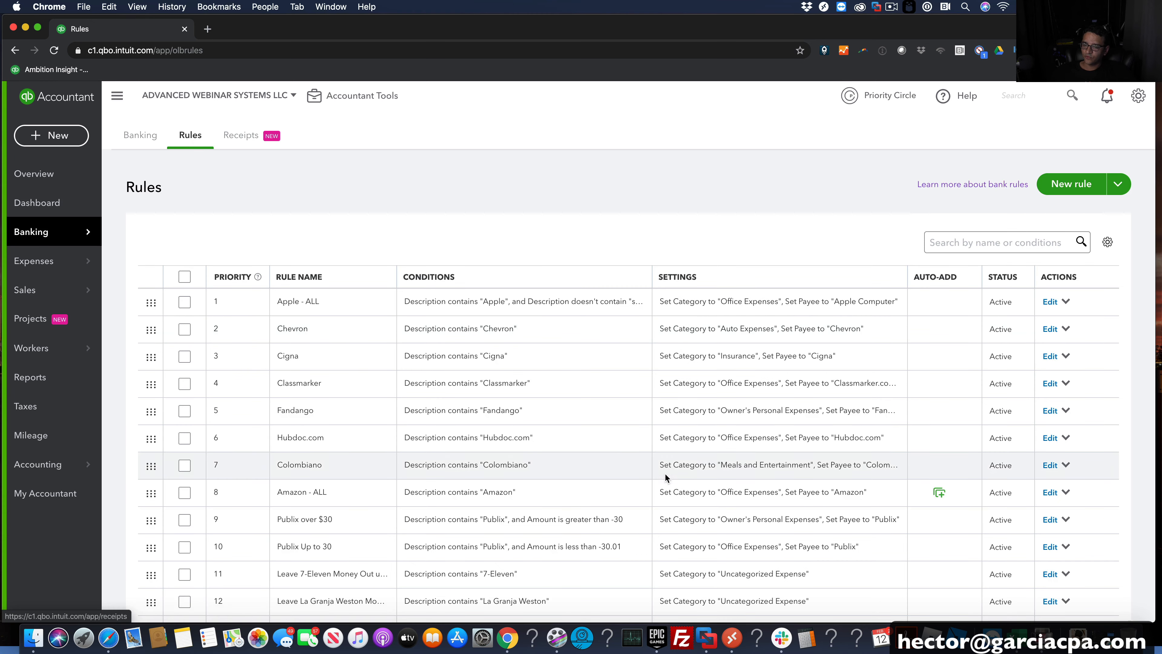
scroll(666, 478, "down", 3)
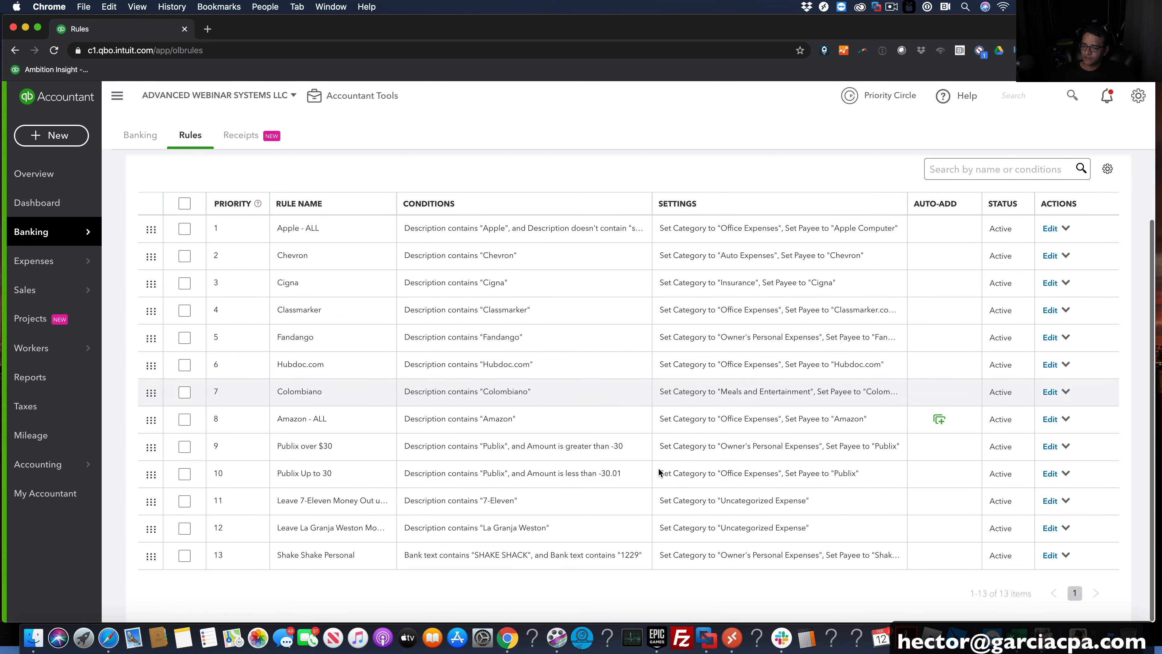
left_click(1066, 557)
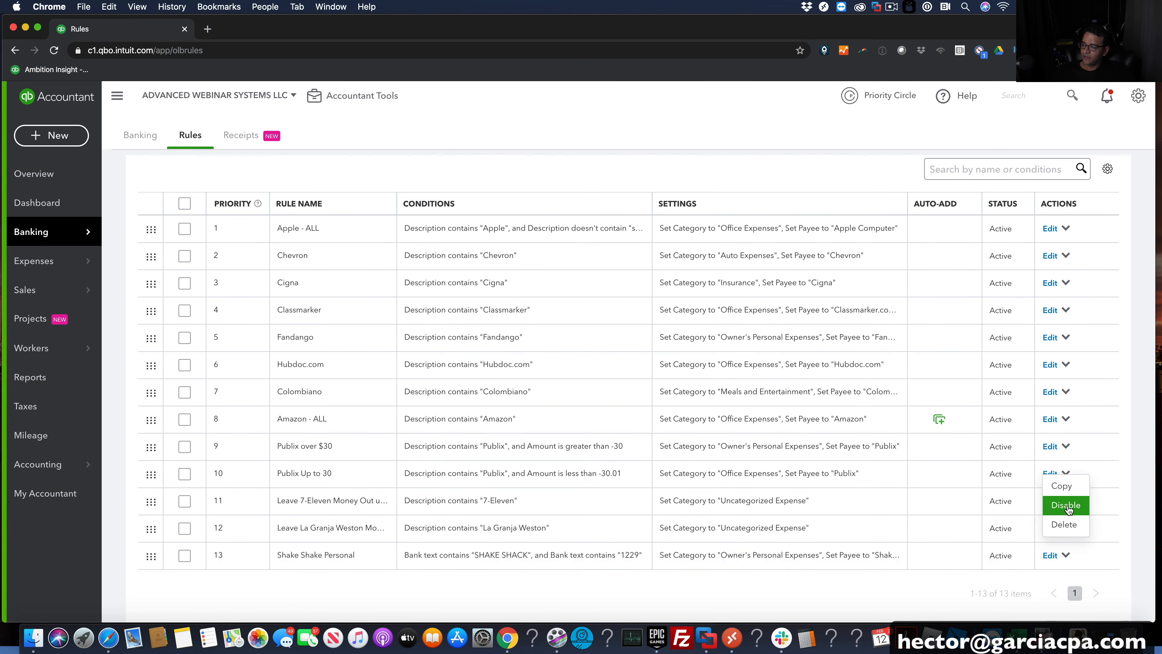
left_click(1061, 485)
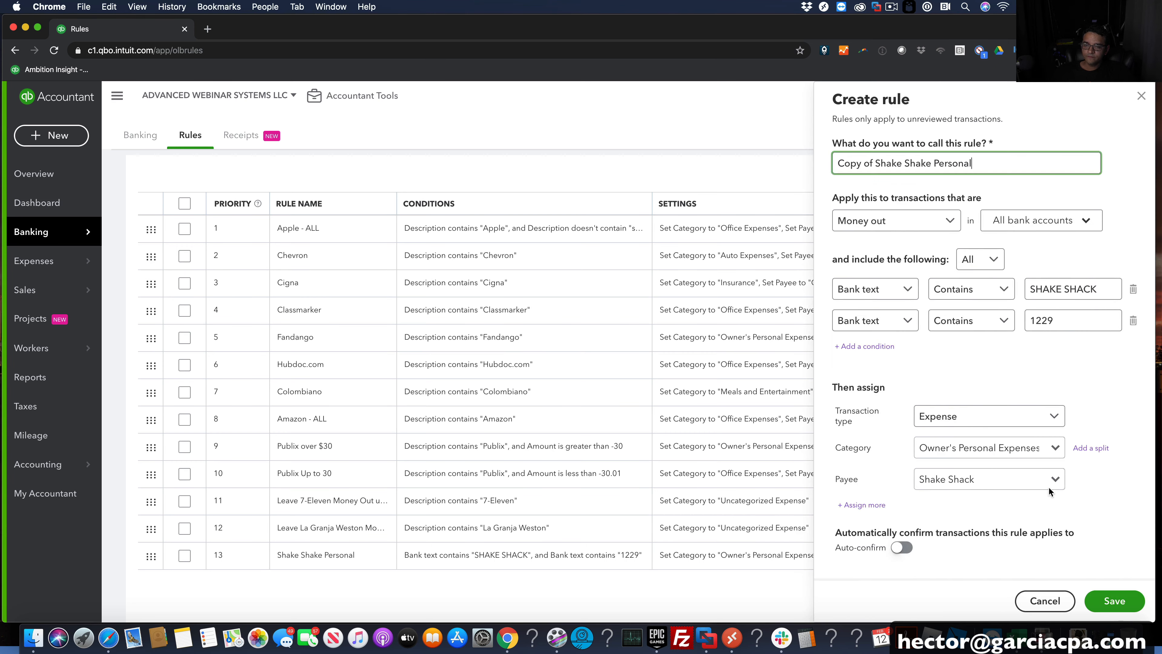
left_click_drag(820, 156, 809, 151)
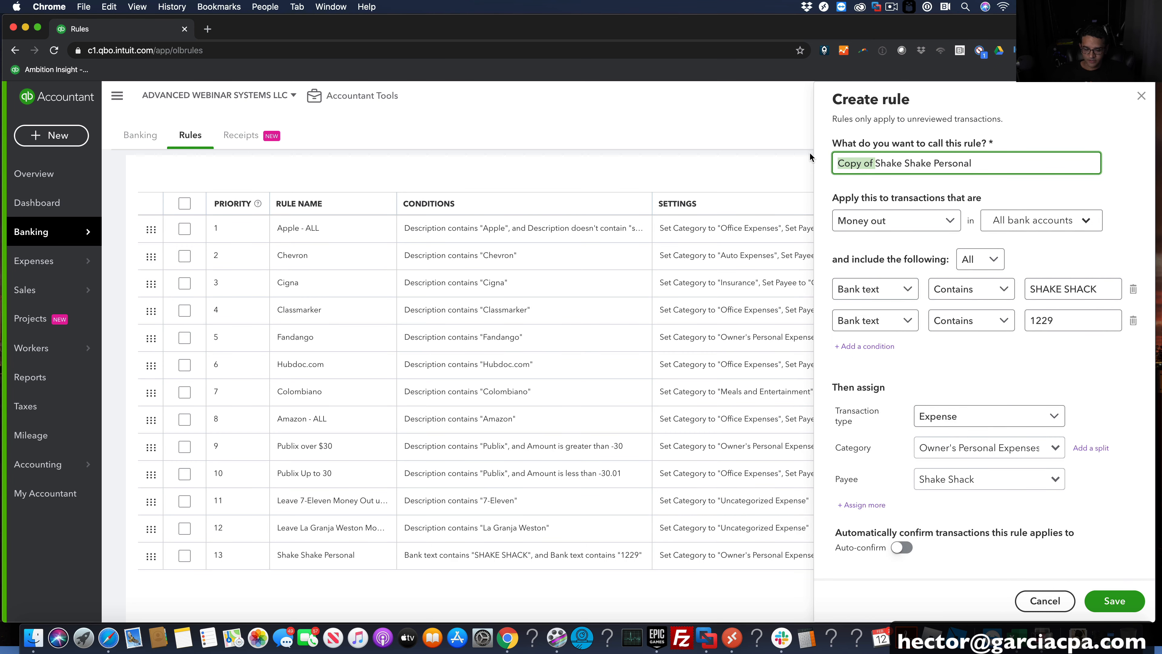
key("BackSpace")
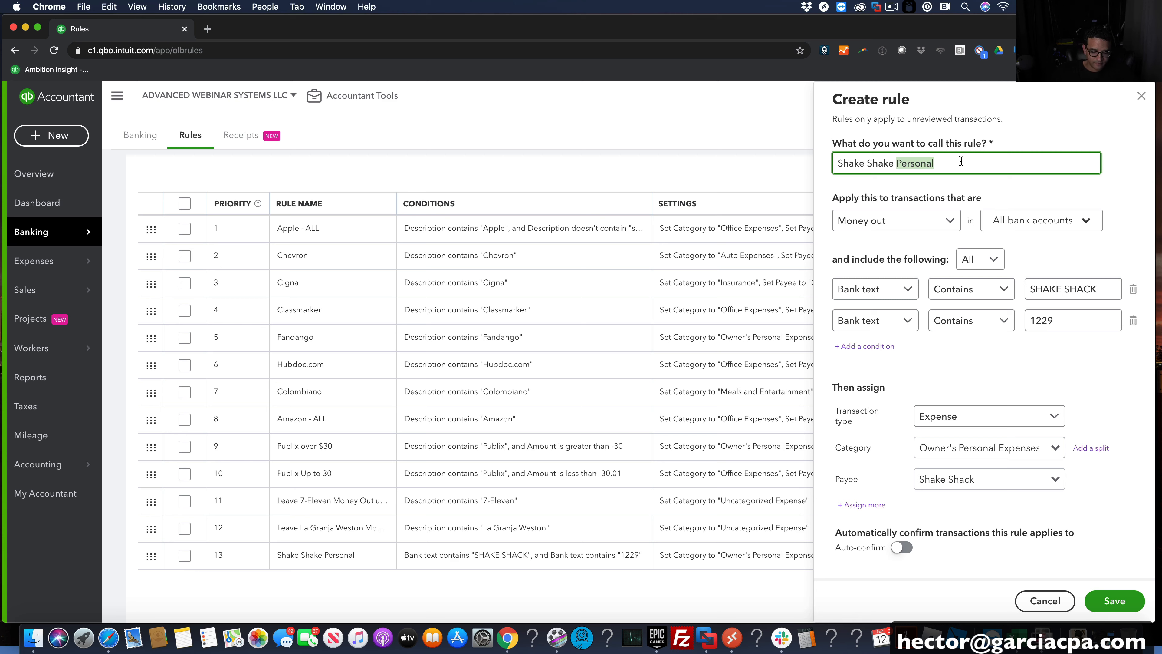
type("Business")
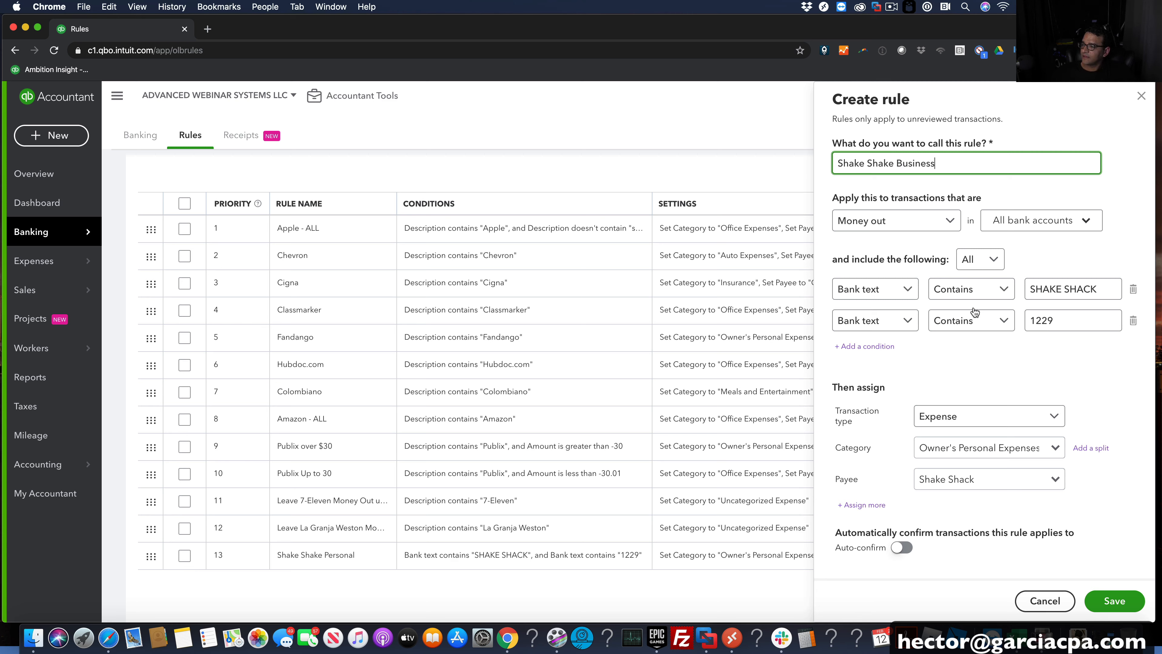
Set the new rule's second condition to 1288 and its category to Meals and Entertainment, and save the rule
left_click_drag(1060, 320, 1004, 316)
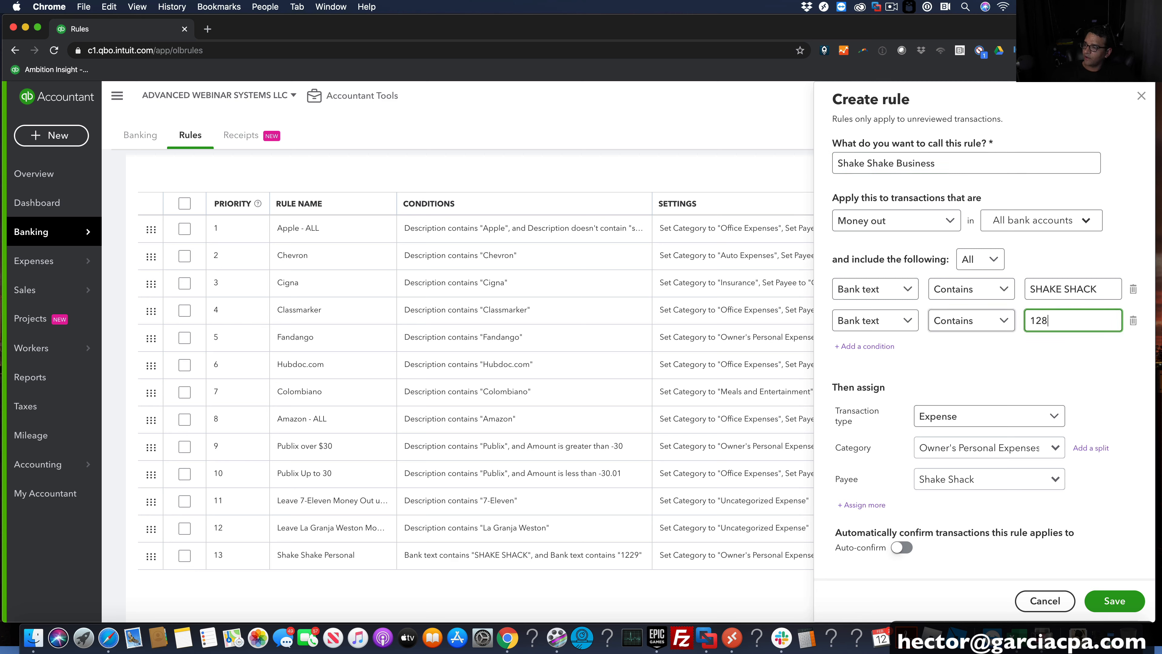
type("1288")
left_click(1022, 447)
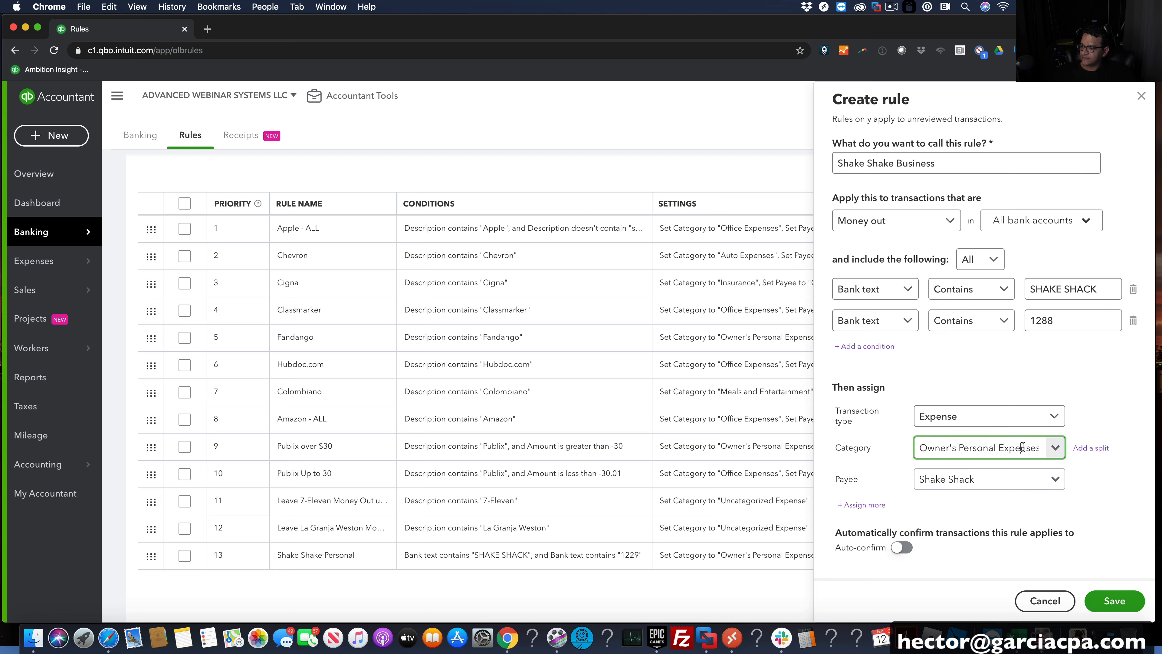
left_click(1042, 450)
type("meal")
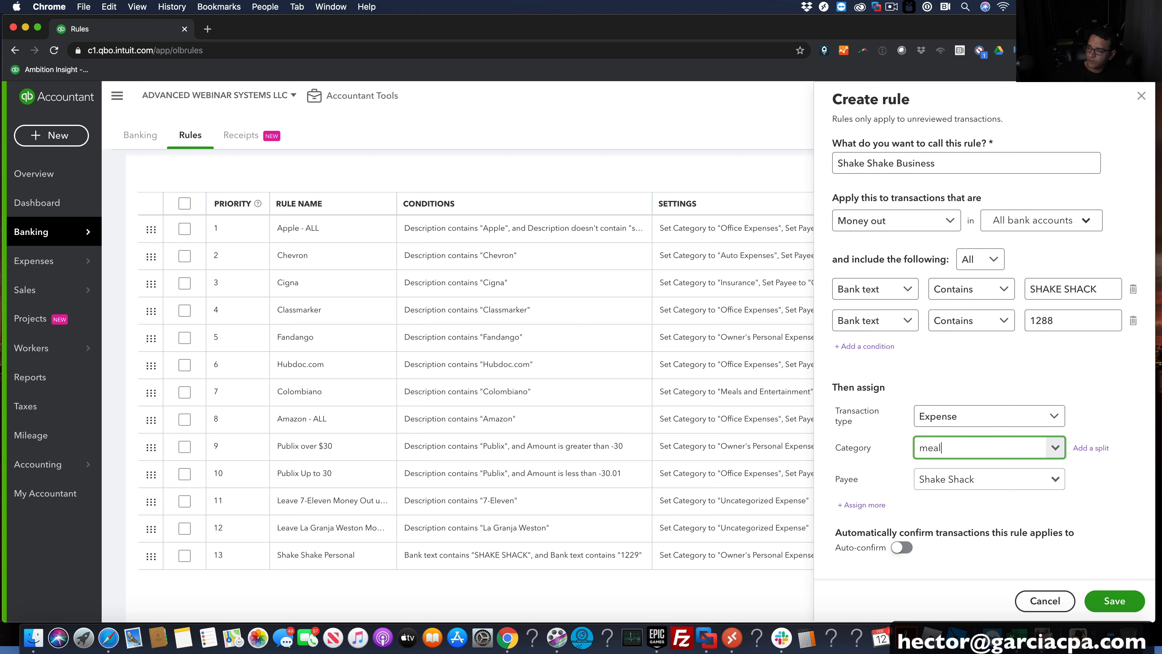
left_click(965, 491)
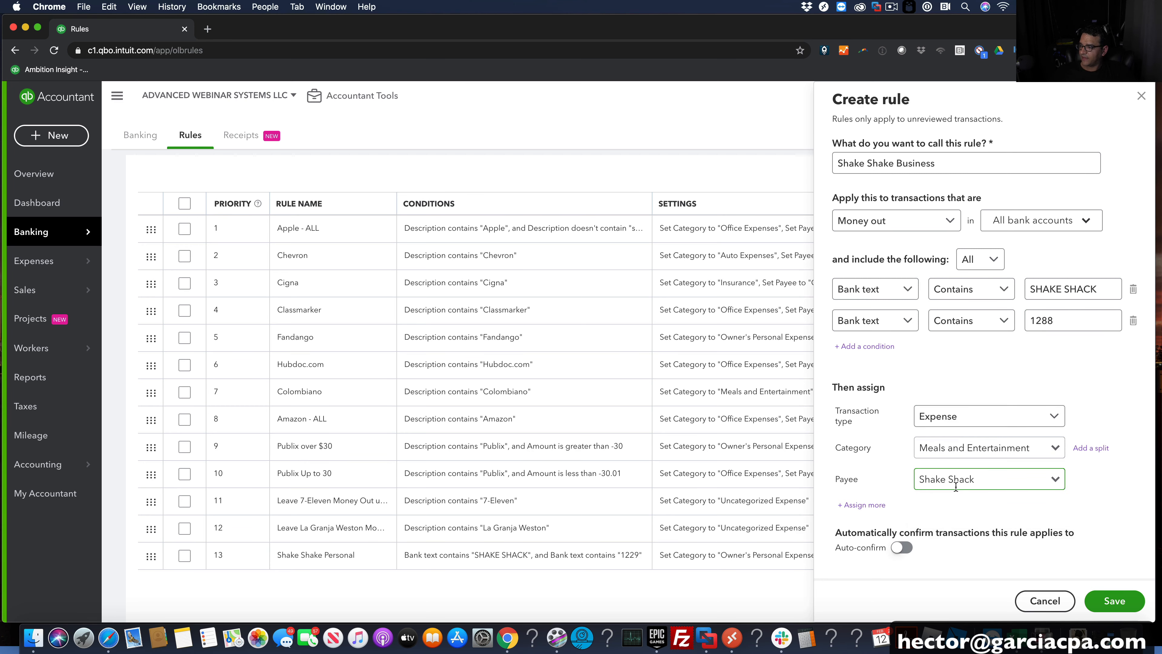
left_click(1120, 603)
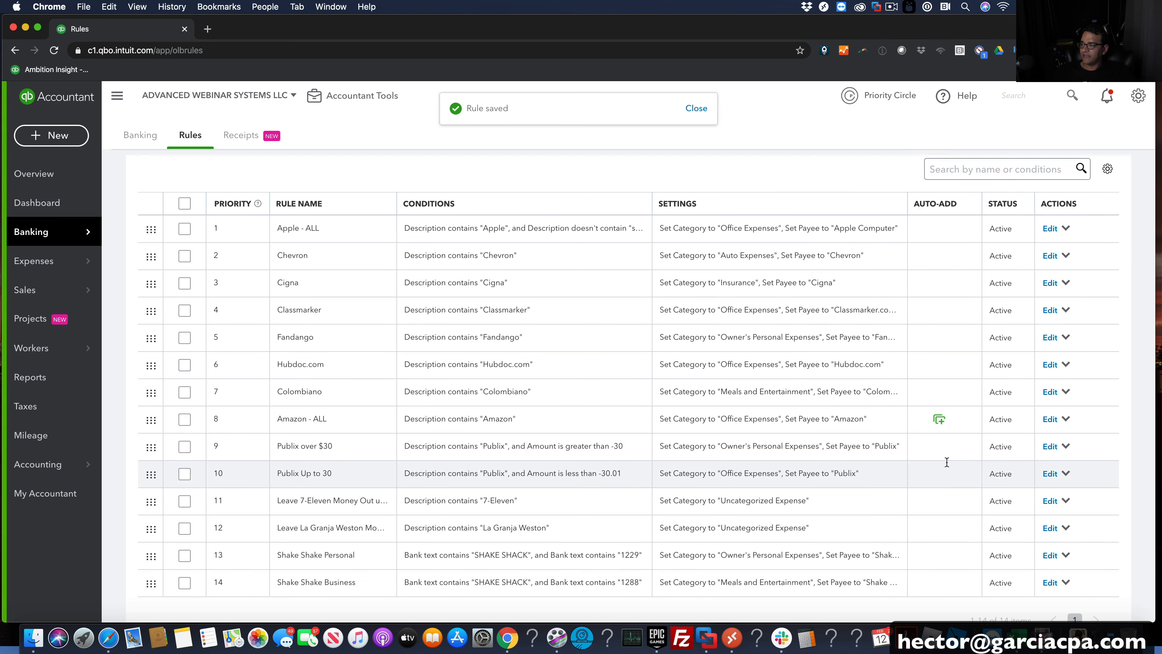
Check the categories assigned by rules to the Shake Shack 1229 and 1288 transactions in the bank transactions
left_click(138, 135)
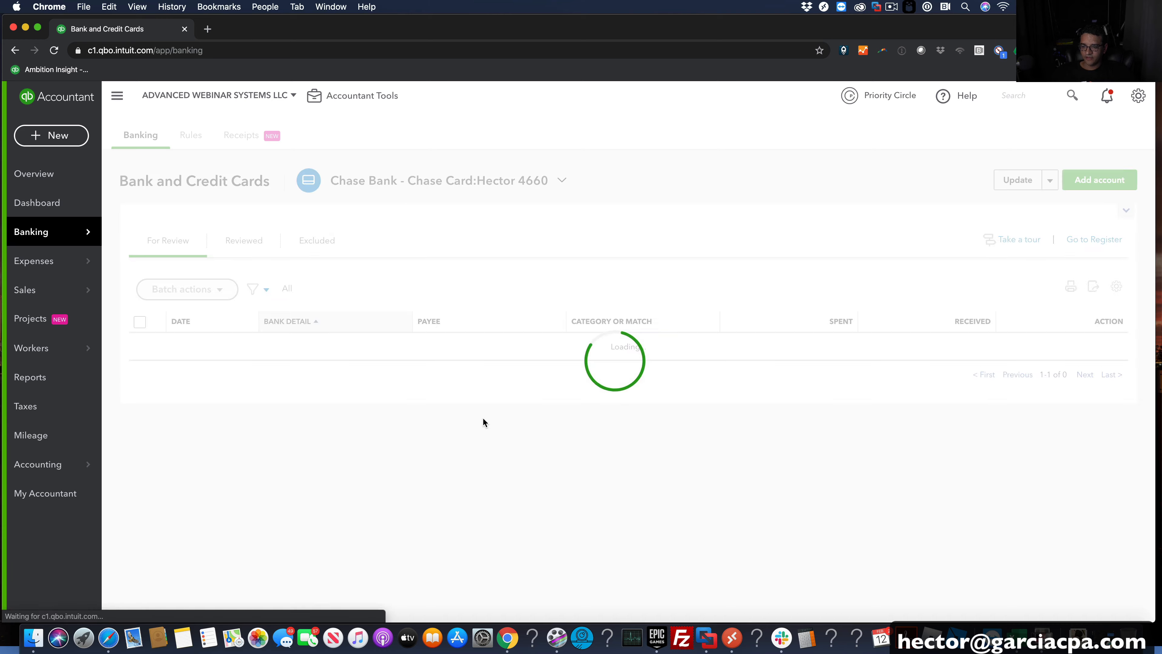
scroll(480, 418, "down", 20)
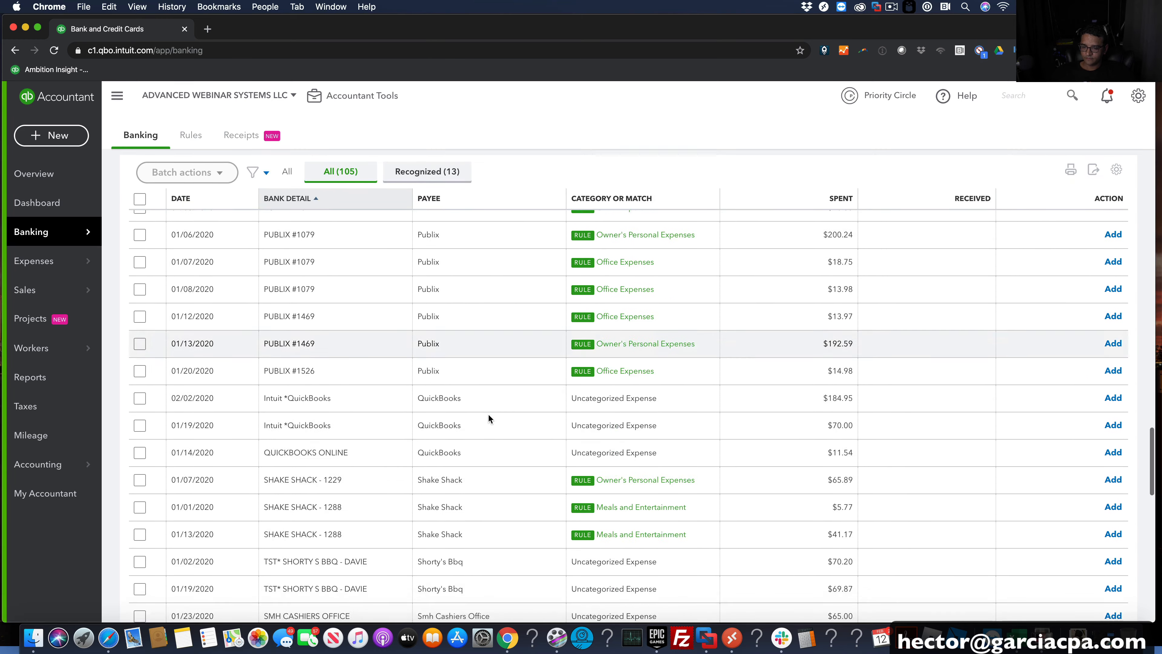
scroll(488, 414, "up", 2)
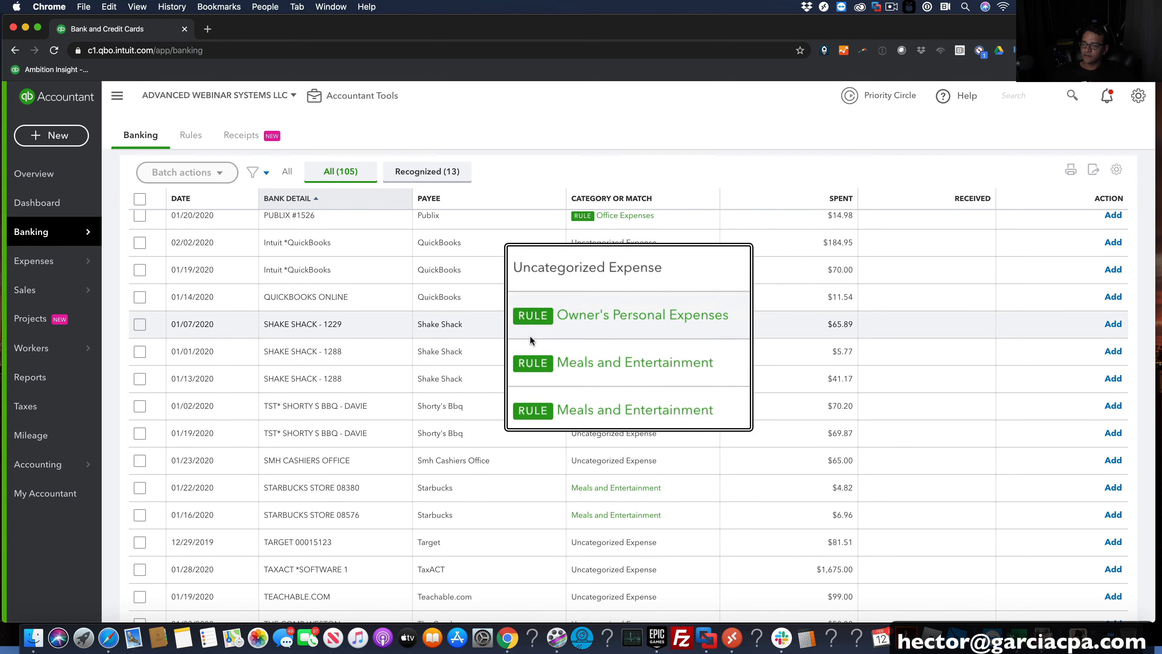